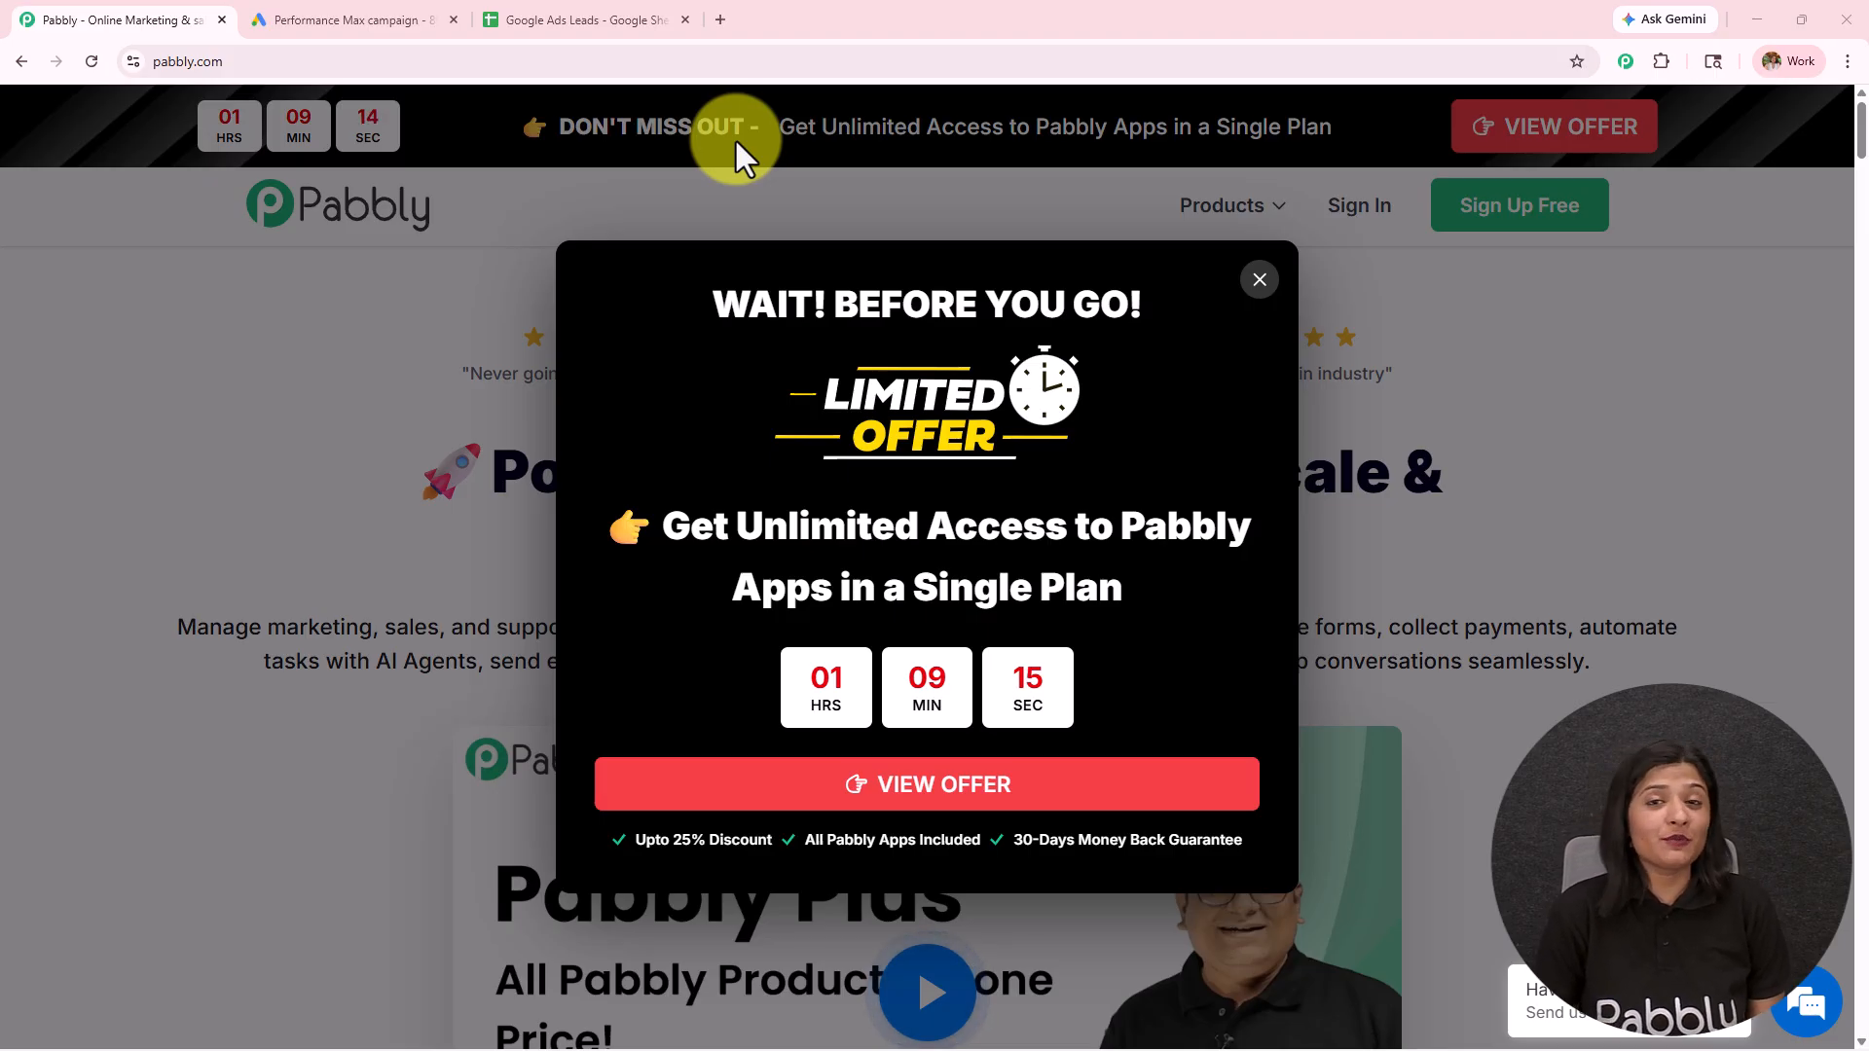
Step: Look over the Google Ads campaign lead form and the Google Ads Leads spreadsheet, and return to the Pabbly site
{"action": "left_click", "coordinate": [374, 18]}
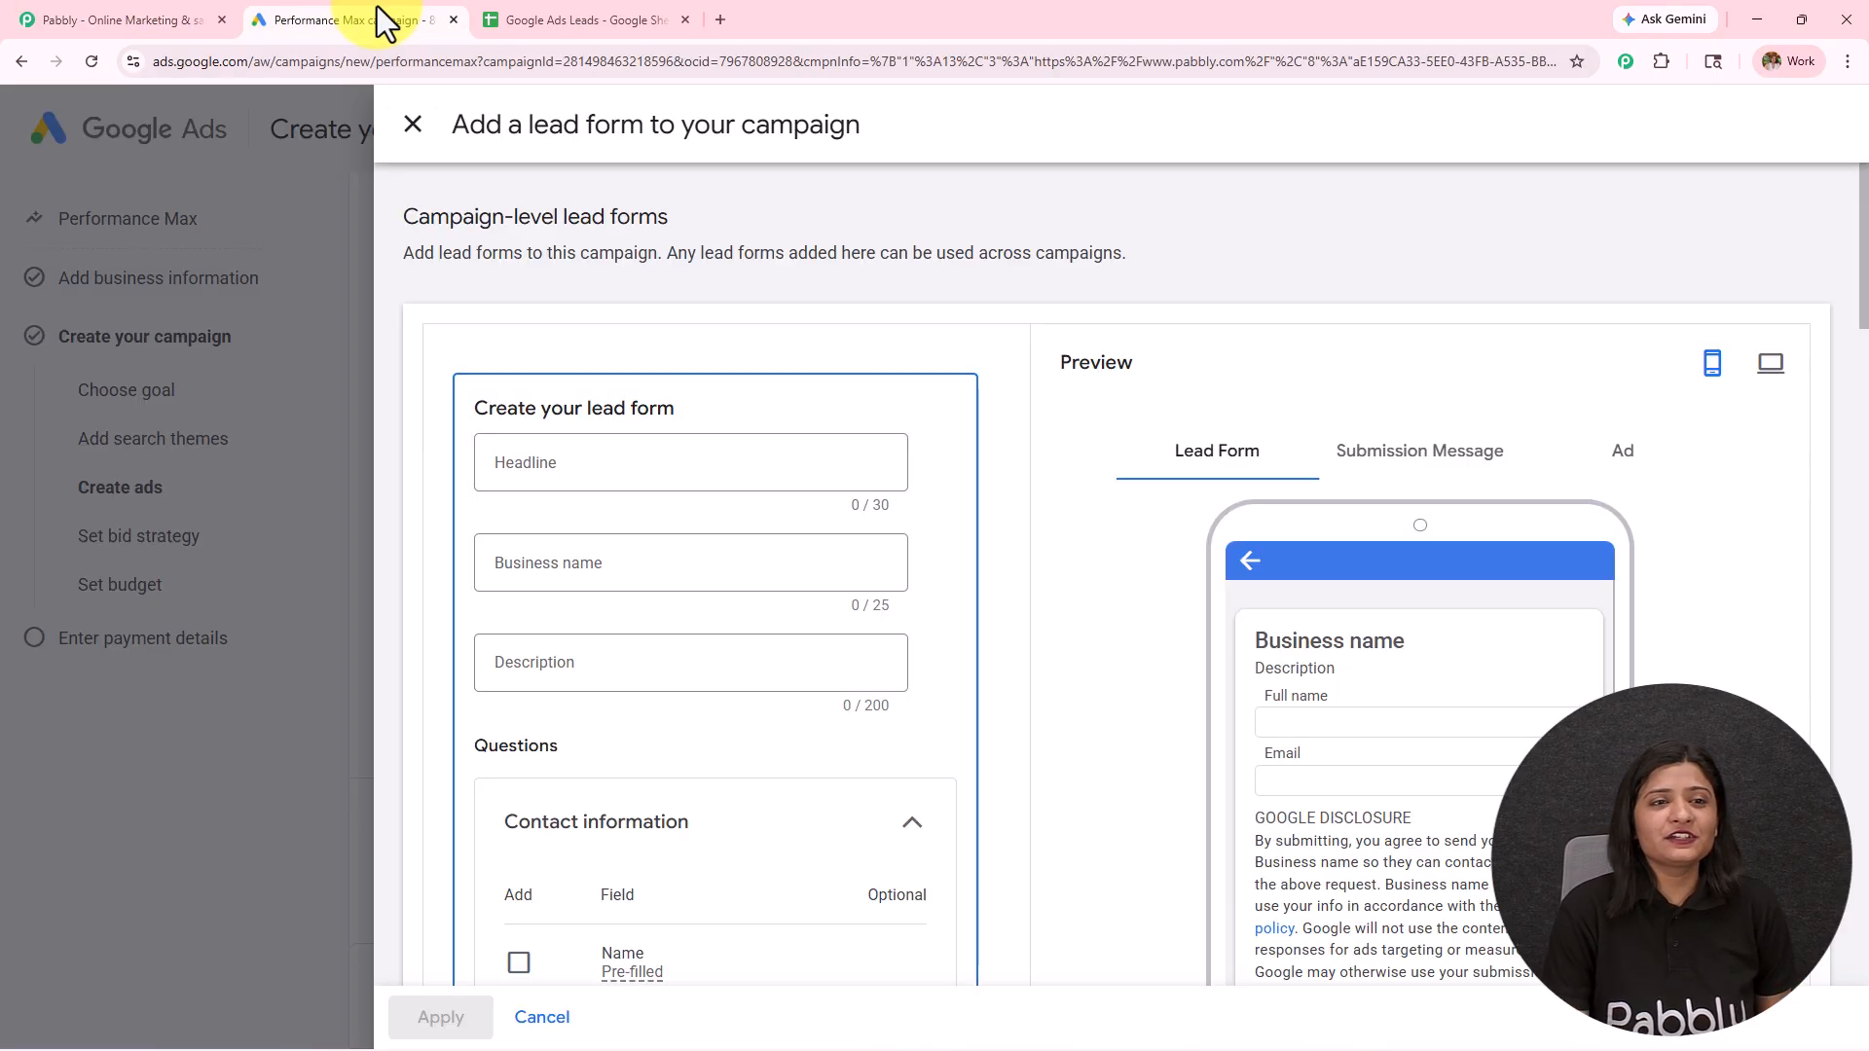
{"action": "left_click", "coordinate": [609, 18]}
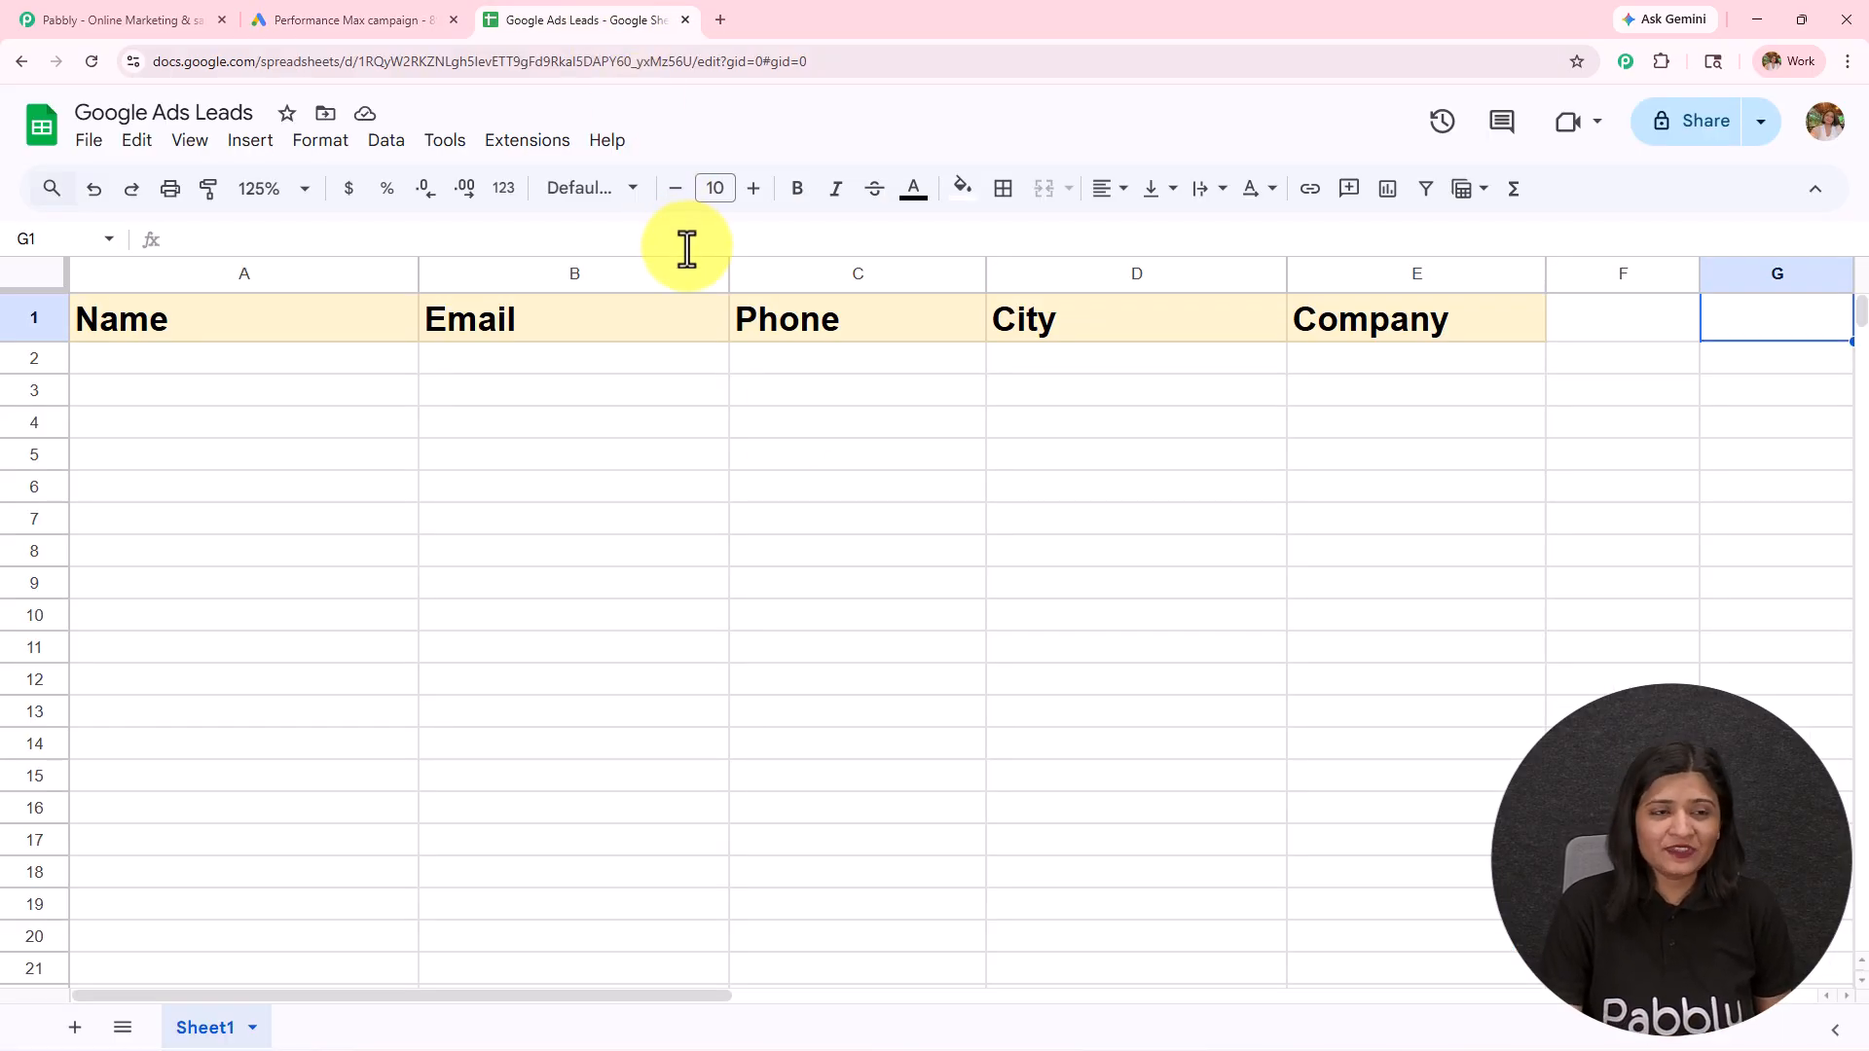
{"action": "left_click", "coordinate": [178, 17]}
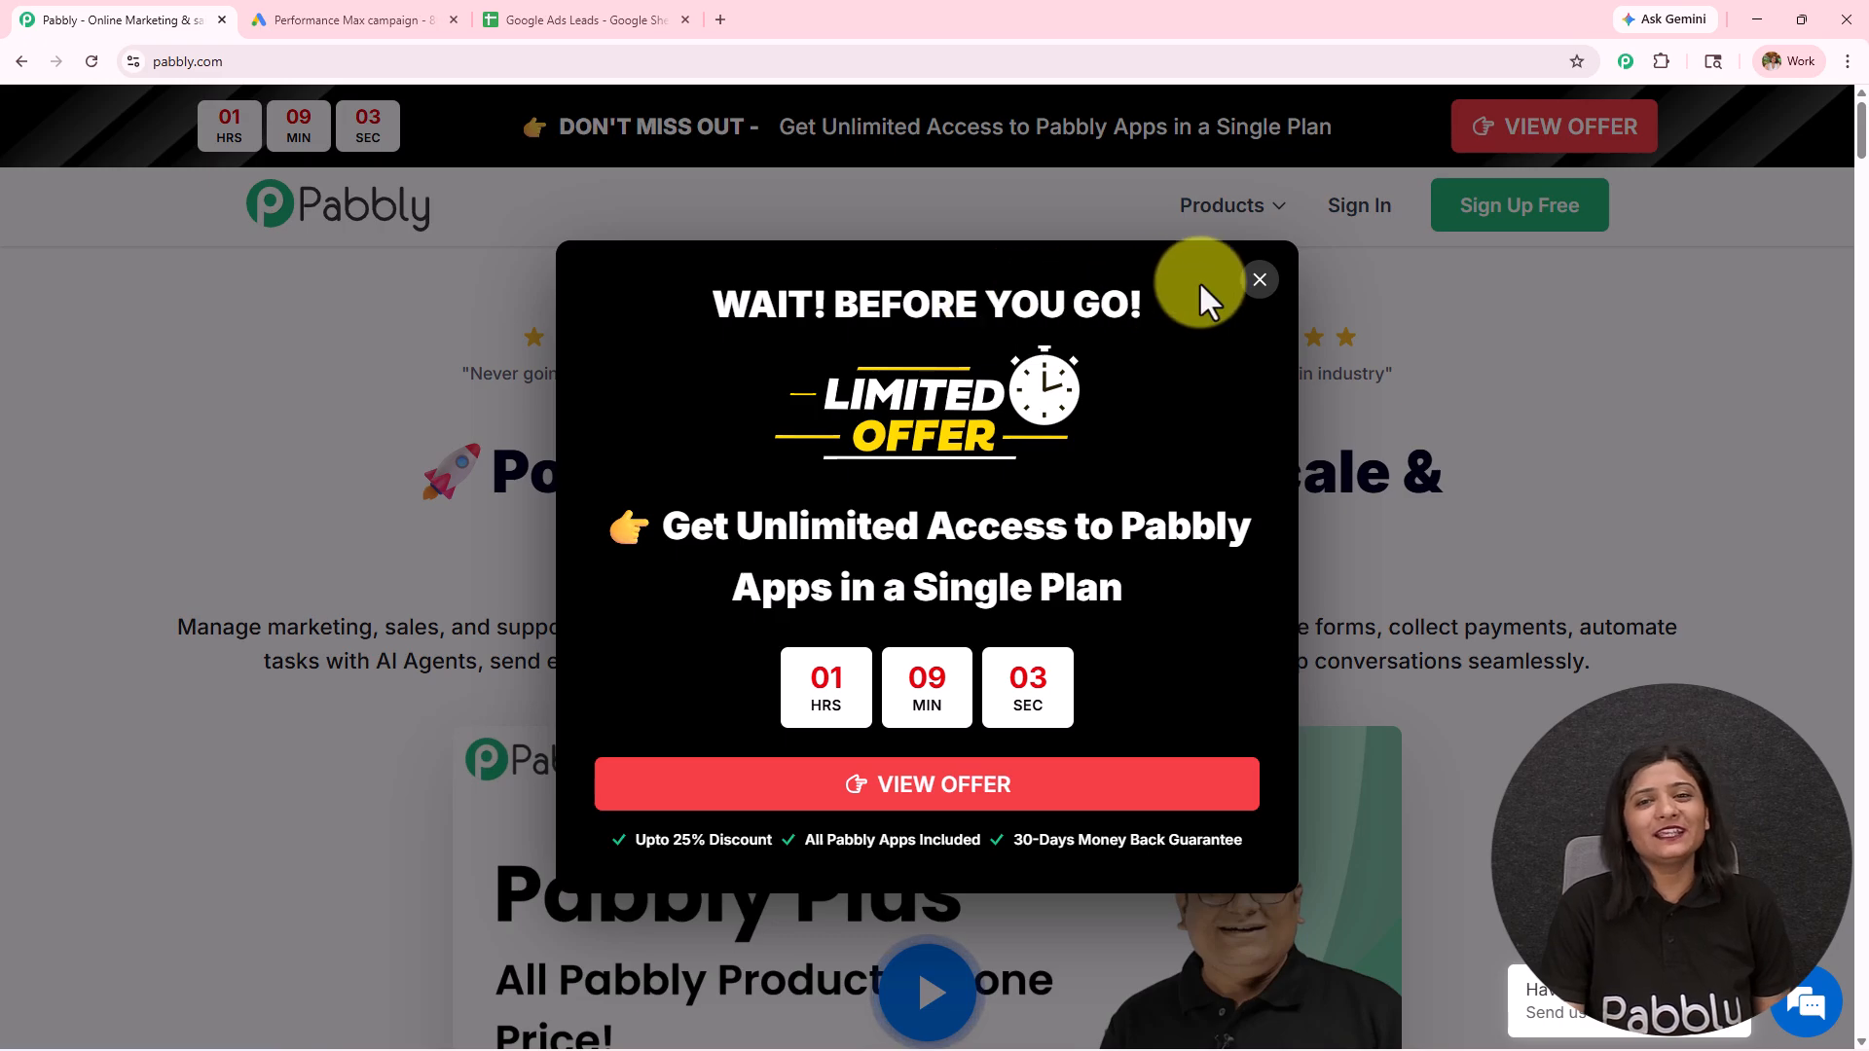
Step: Dismiss the limited offer popup, sign in to Pabbly and open the Pabbly Connect app
{"action": "left_click", "coordinate": [1258, 281]}
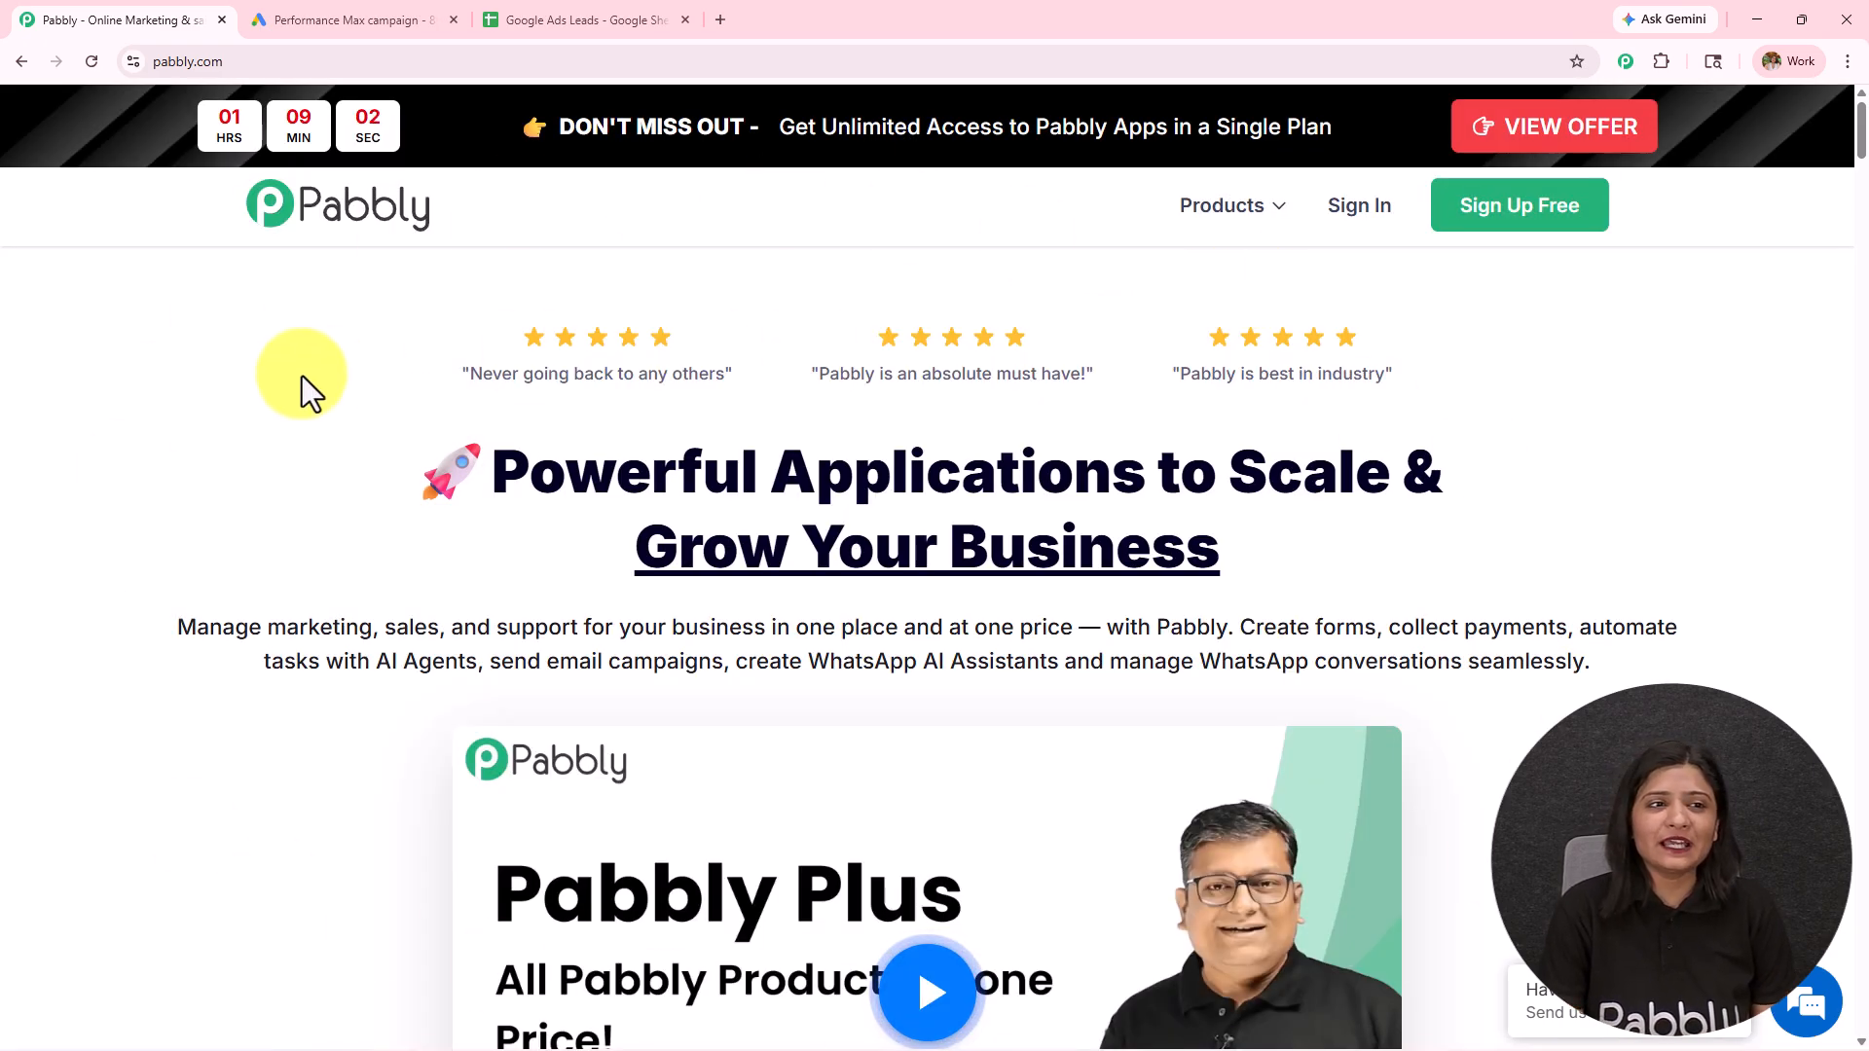
{"action": "left_click", "coordinate": [241, 61]}
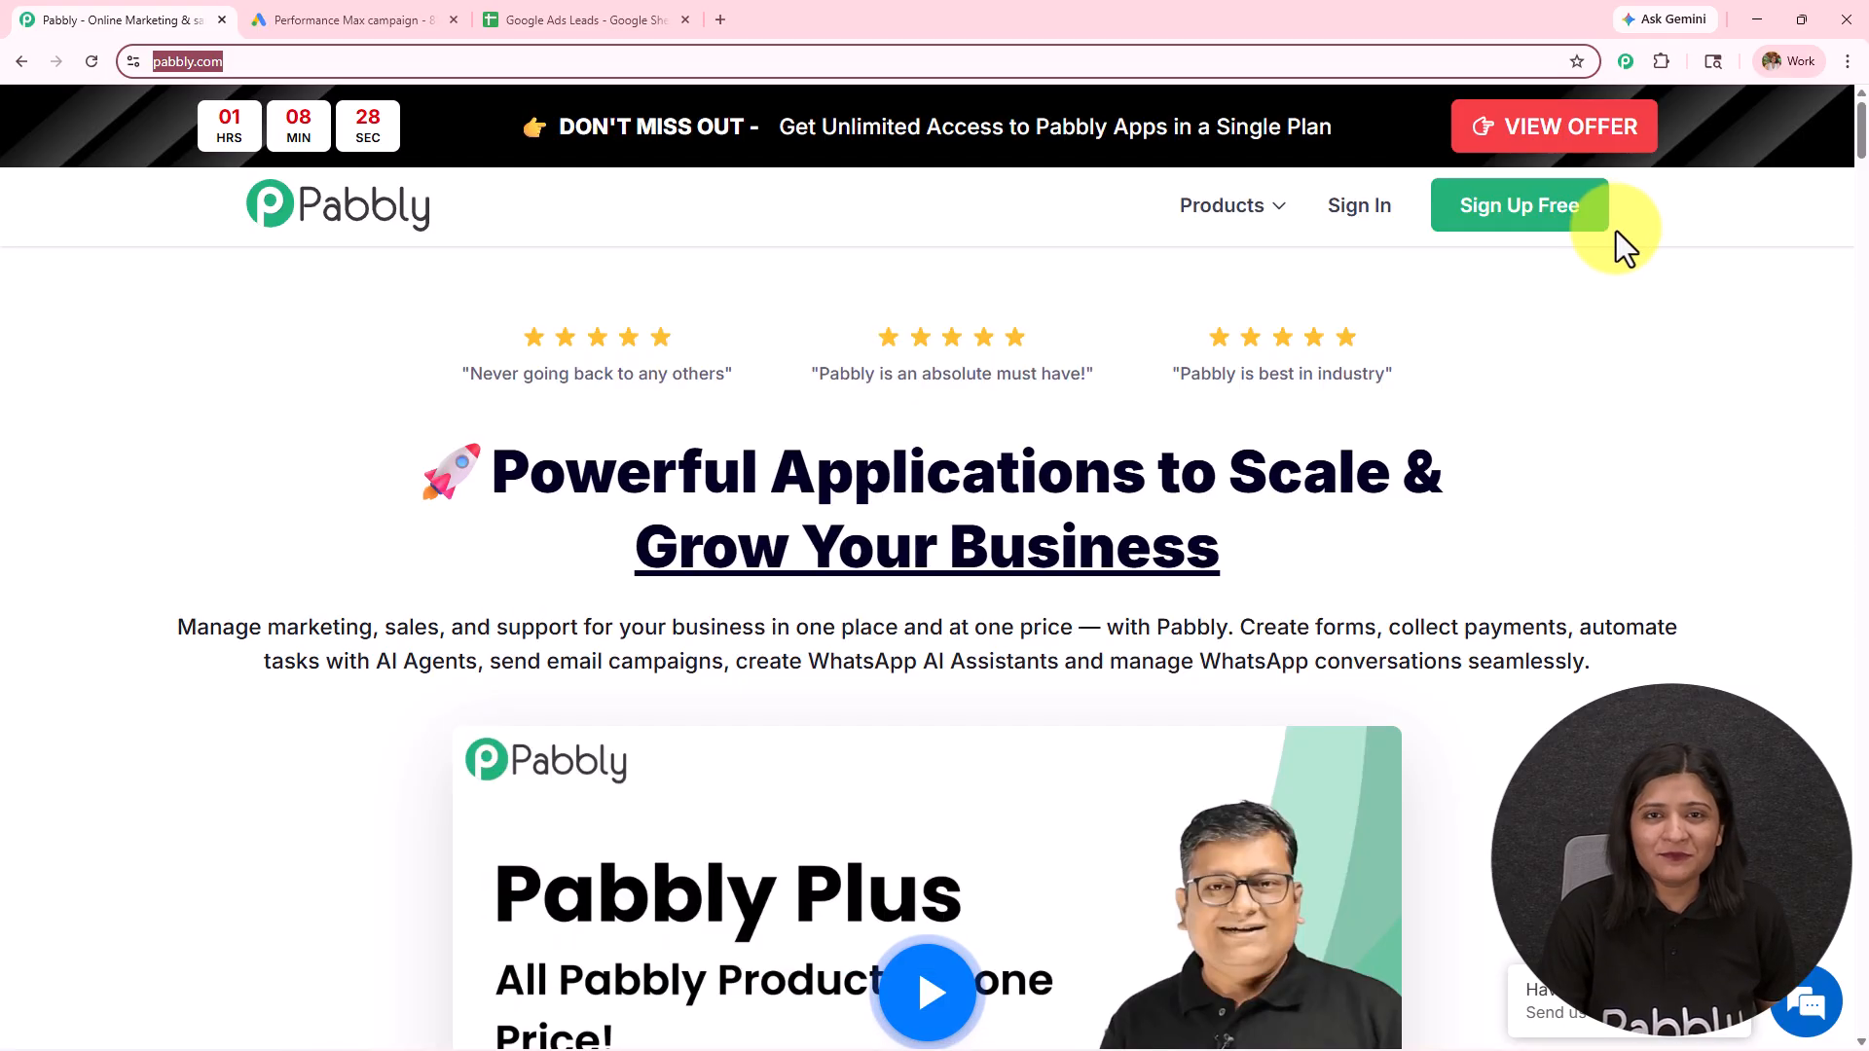
{"action": "left_click", "coordinate": [1373, 222]}
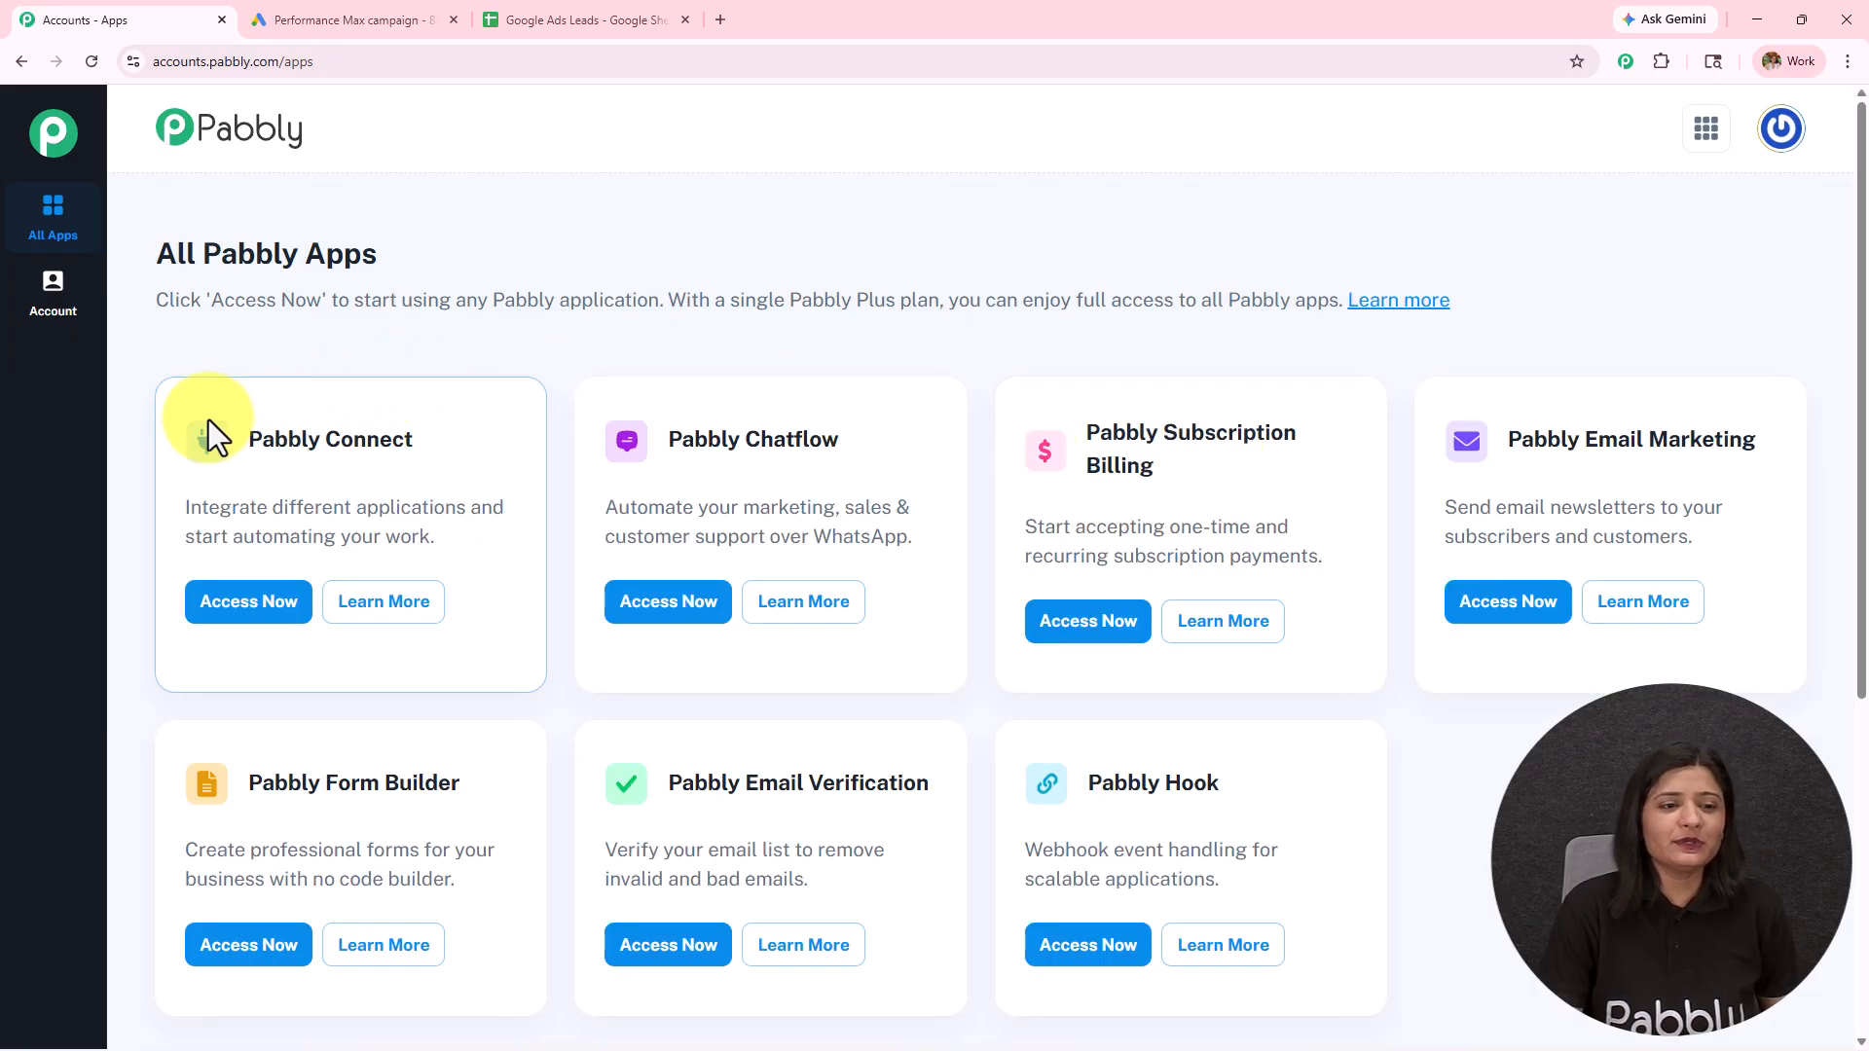
{"action": "left_click_drag", "start_coordinate": [237, 442], "coordinate": [514, 454]}
{"action": "left_click", "coordinate": [514, 453]}
{"action": "left_click", "coordinate": [264, 628]}
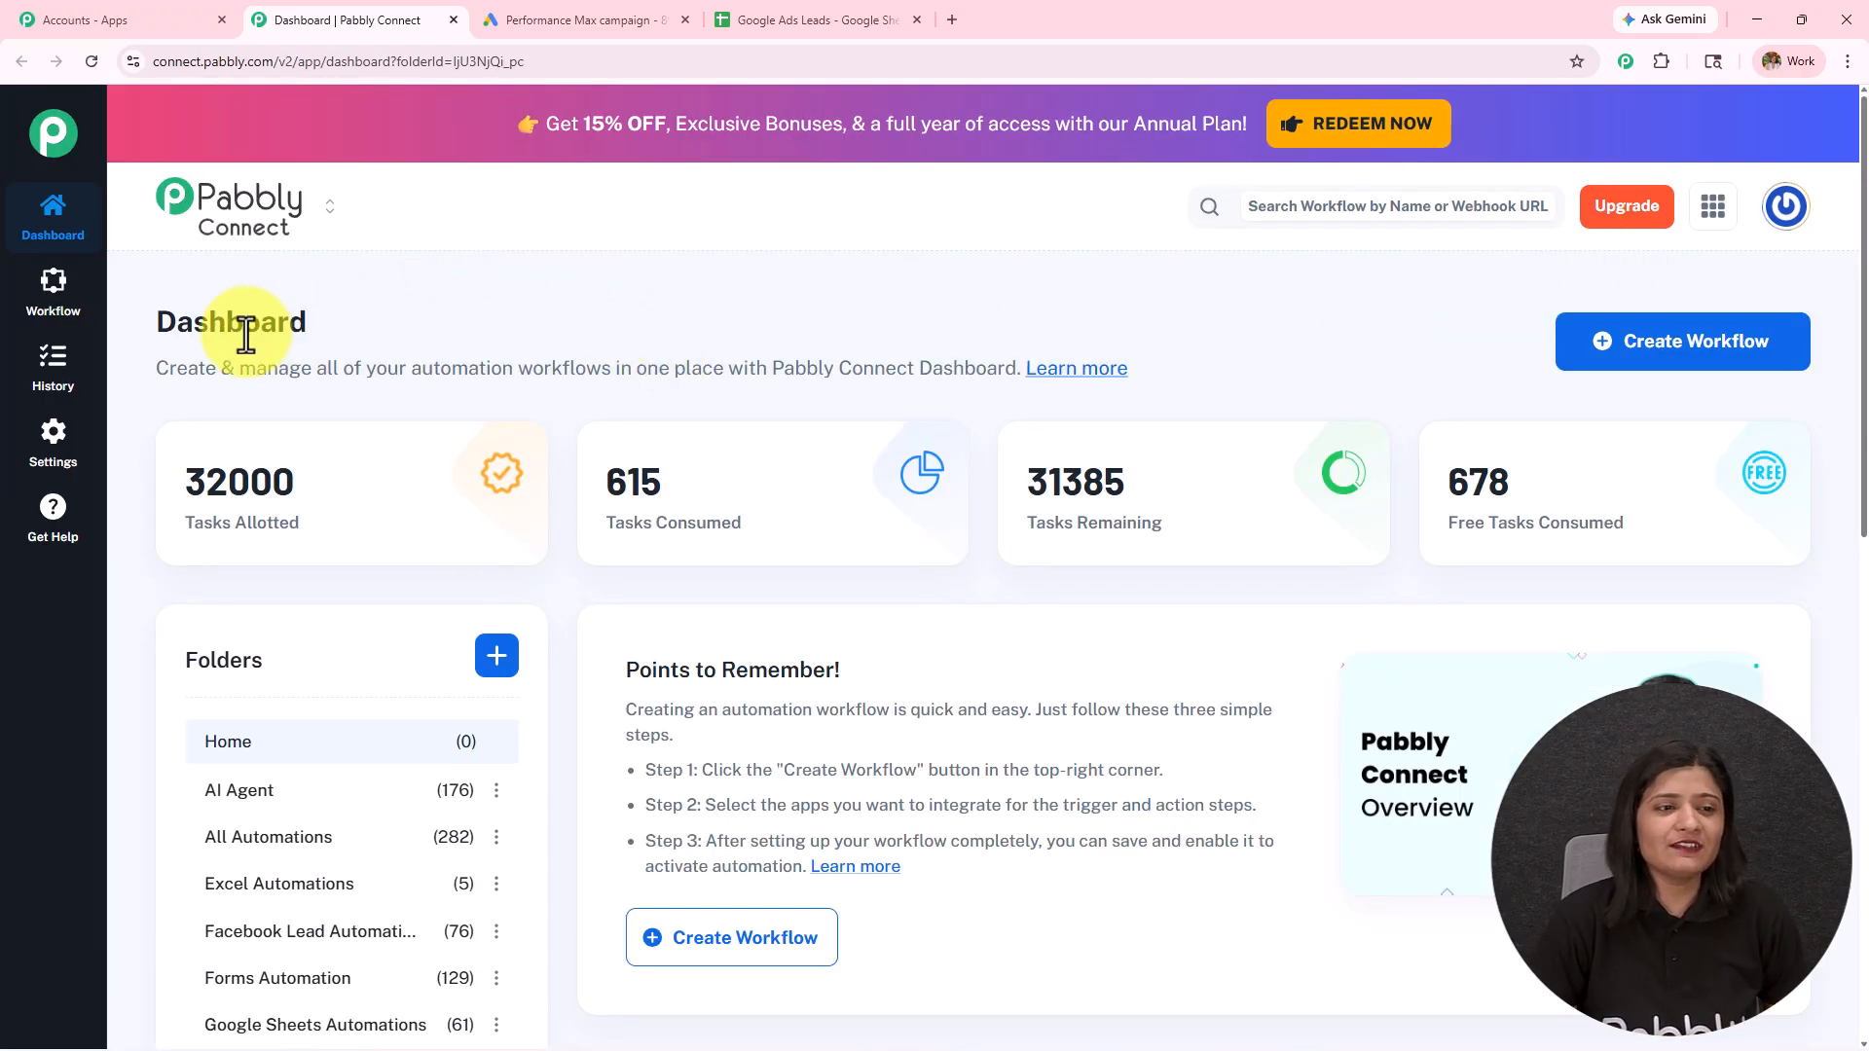
Step: Look over the dashboard's folders and workflow list, and check the folder creation dialog without creating a folder
{"action": "left_click_drag", "start_coordinate": [155, 321], "coordinate": [458, 309]}
{"action": "scroll", "coordinate": [857, 533], "scroll_direction": "down", "scroll_amount": 5}
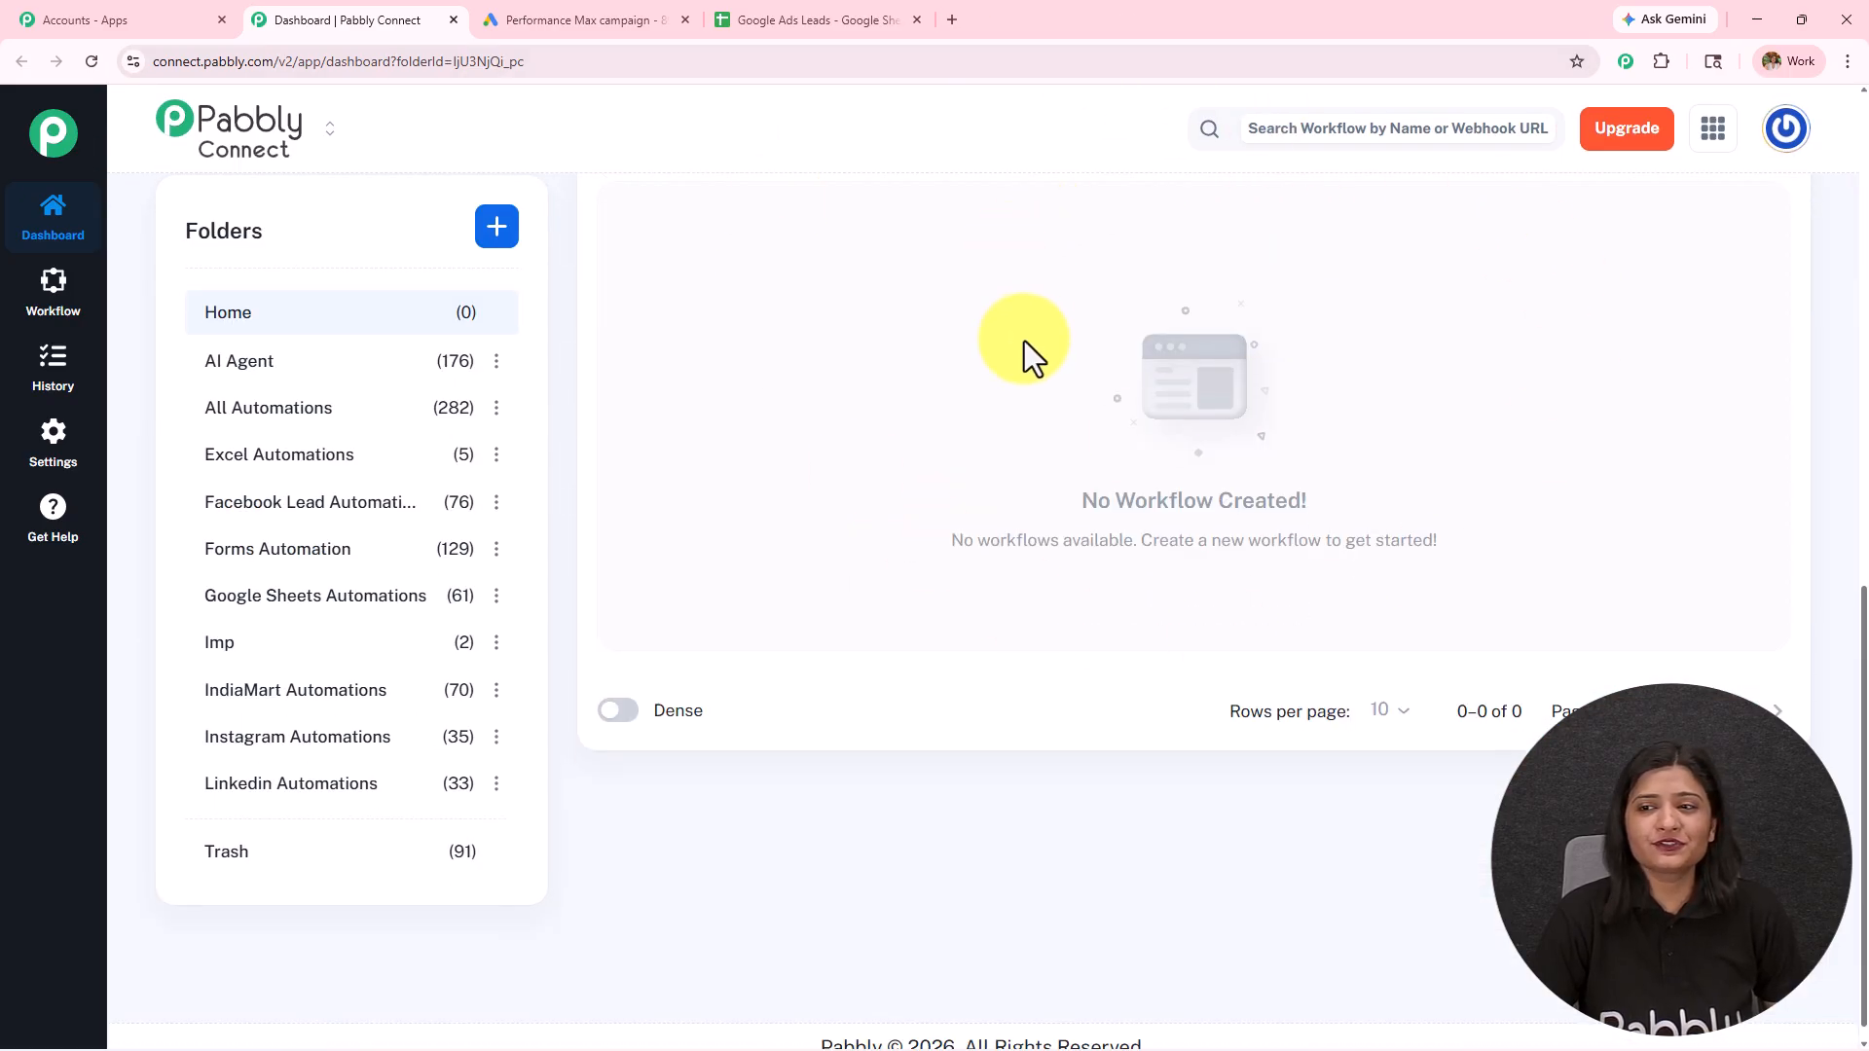
{"action": "scroll", "coordinate": [244, 779], "scroll_direction": "up", "scroll_amount": 4}
{"action": "scroll", "coordinate": [252, 778], "scroll_direction": "up", "scroll_amount": 1}
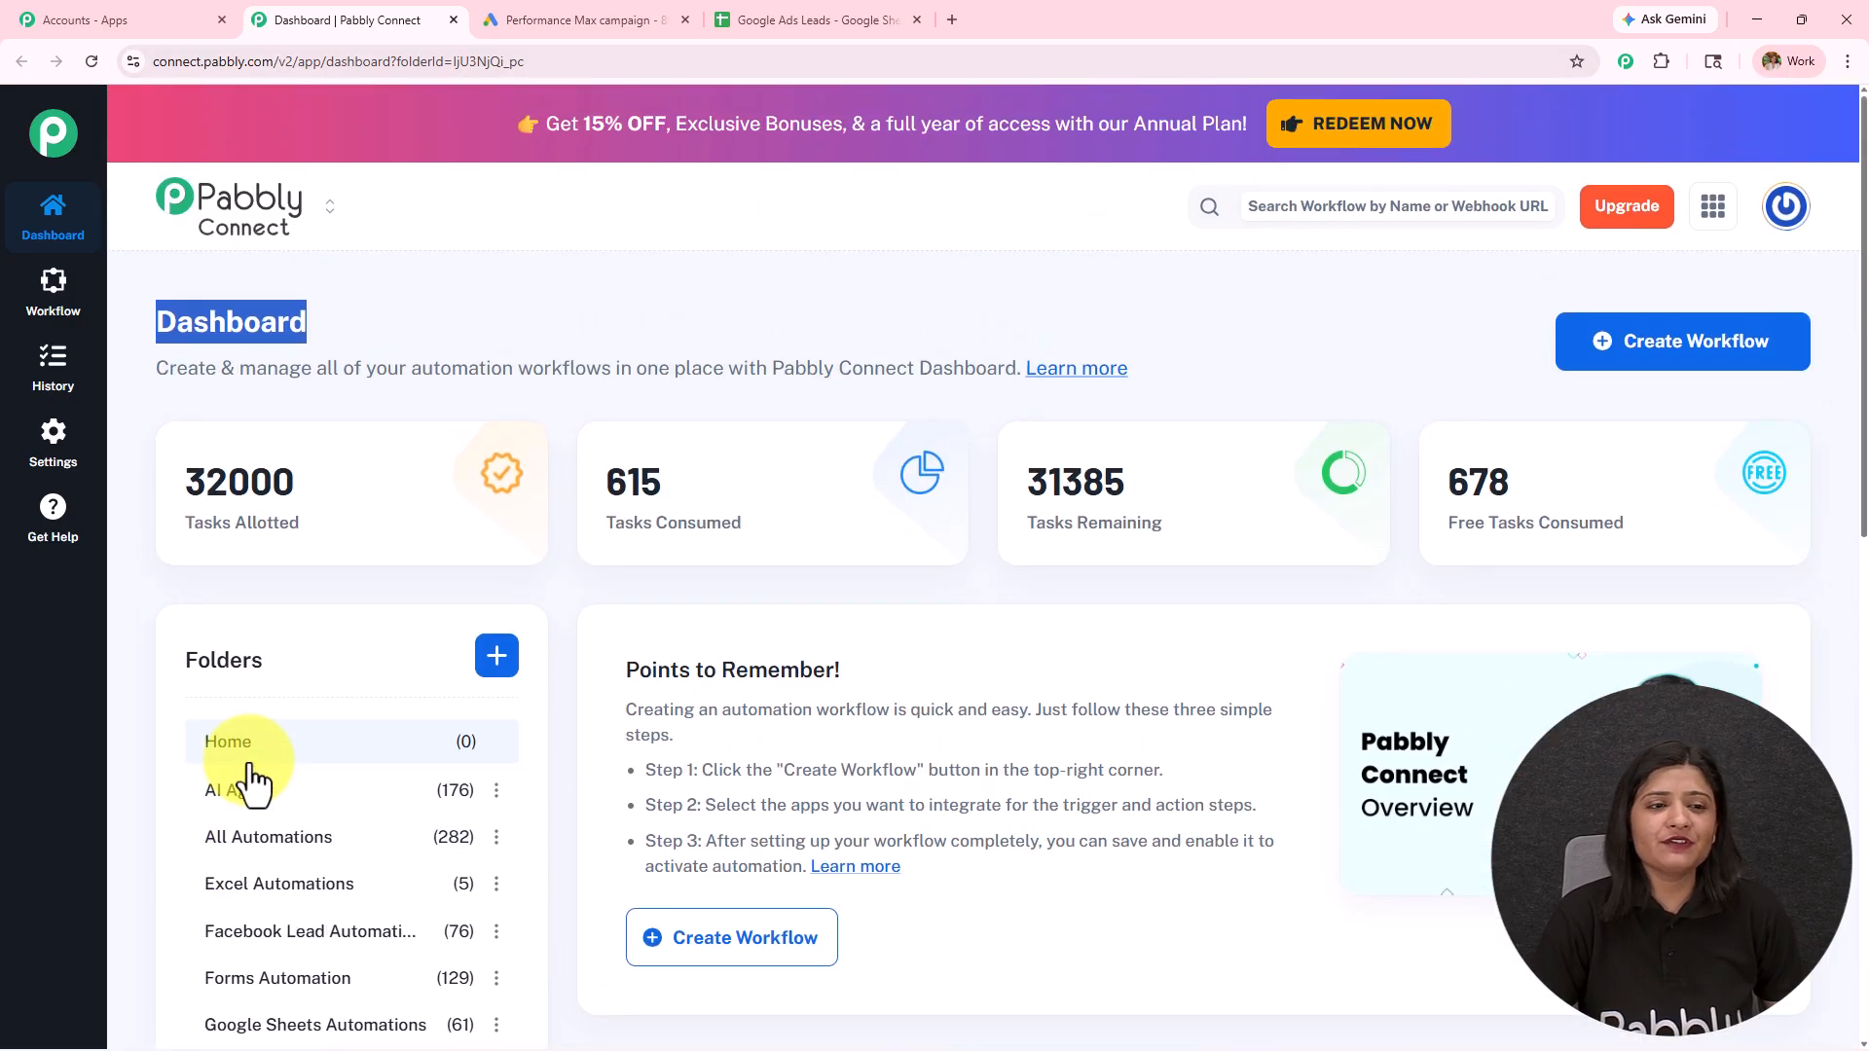
{"action": "left_click", "coordinate": [610, 648]}
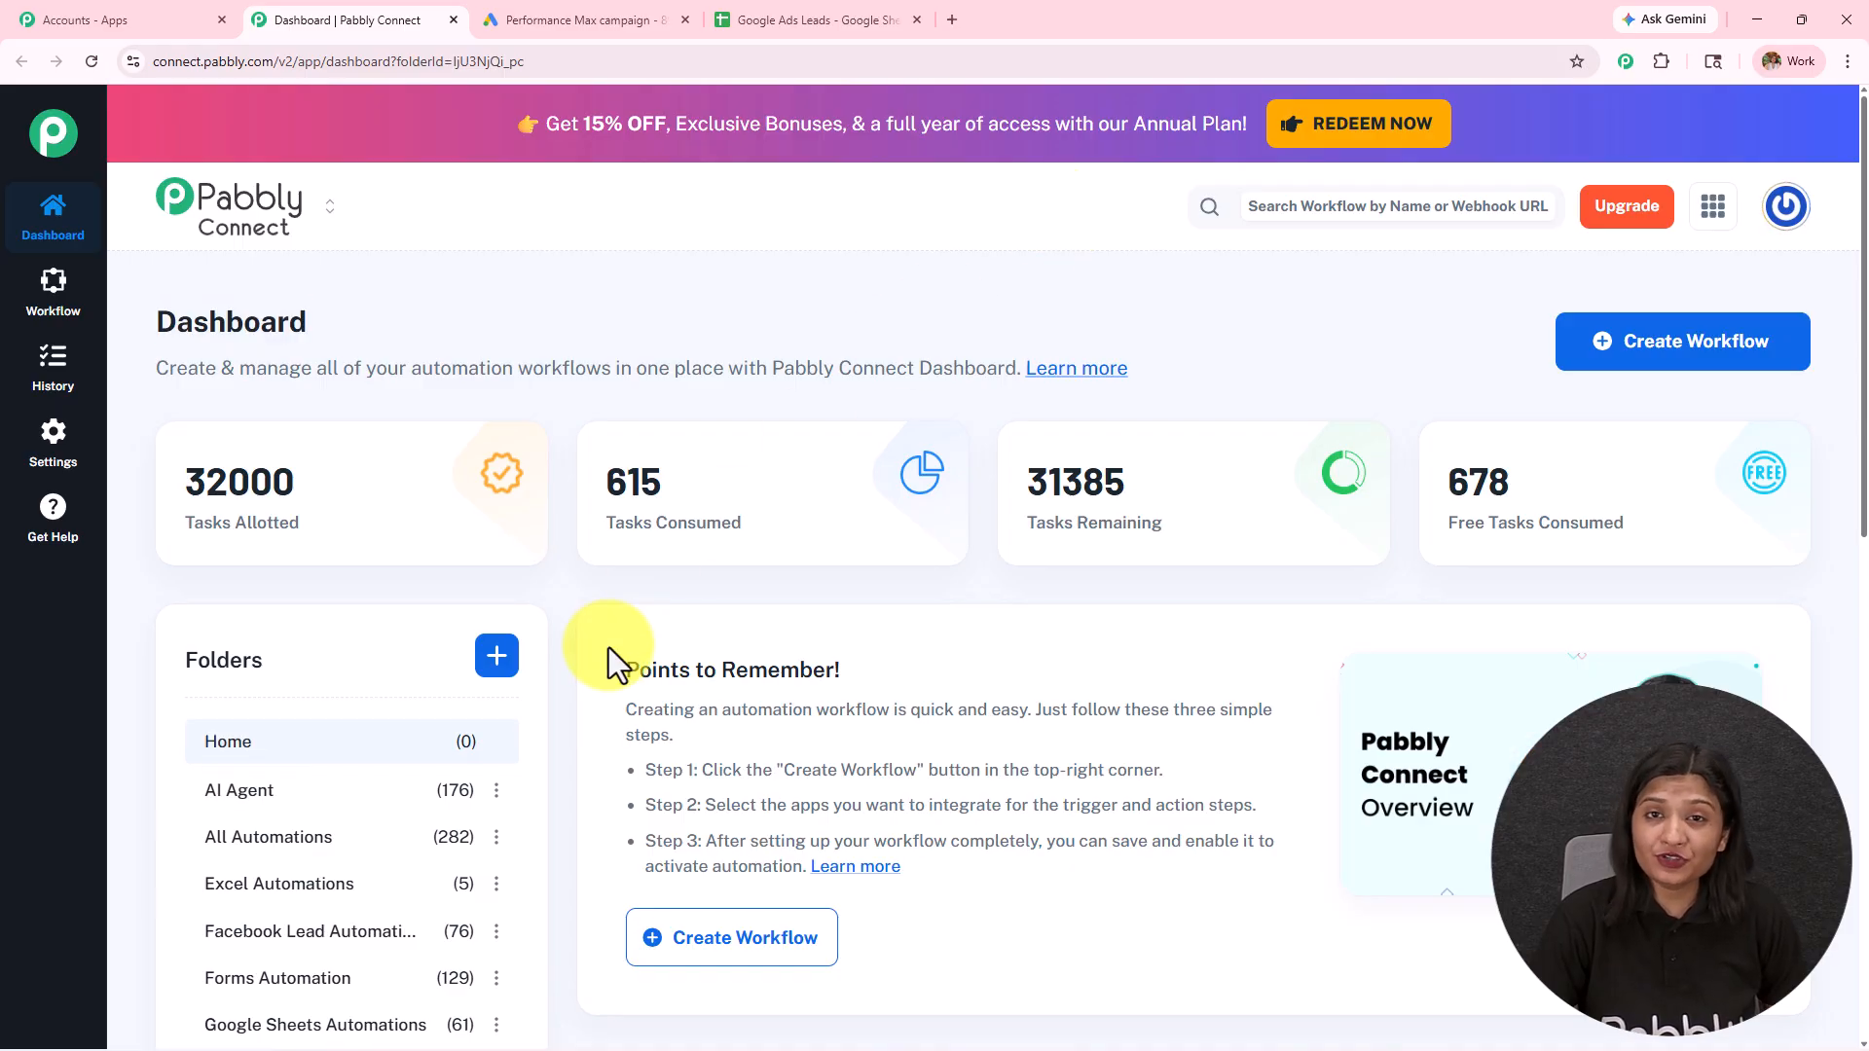
{"action": "left_click", "coordinate": [499, 660]}
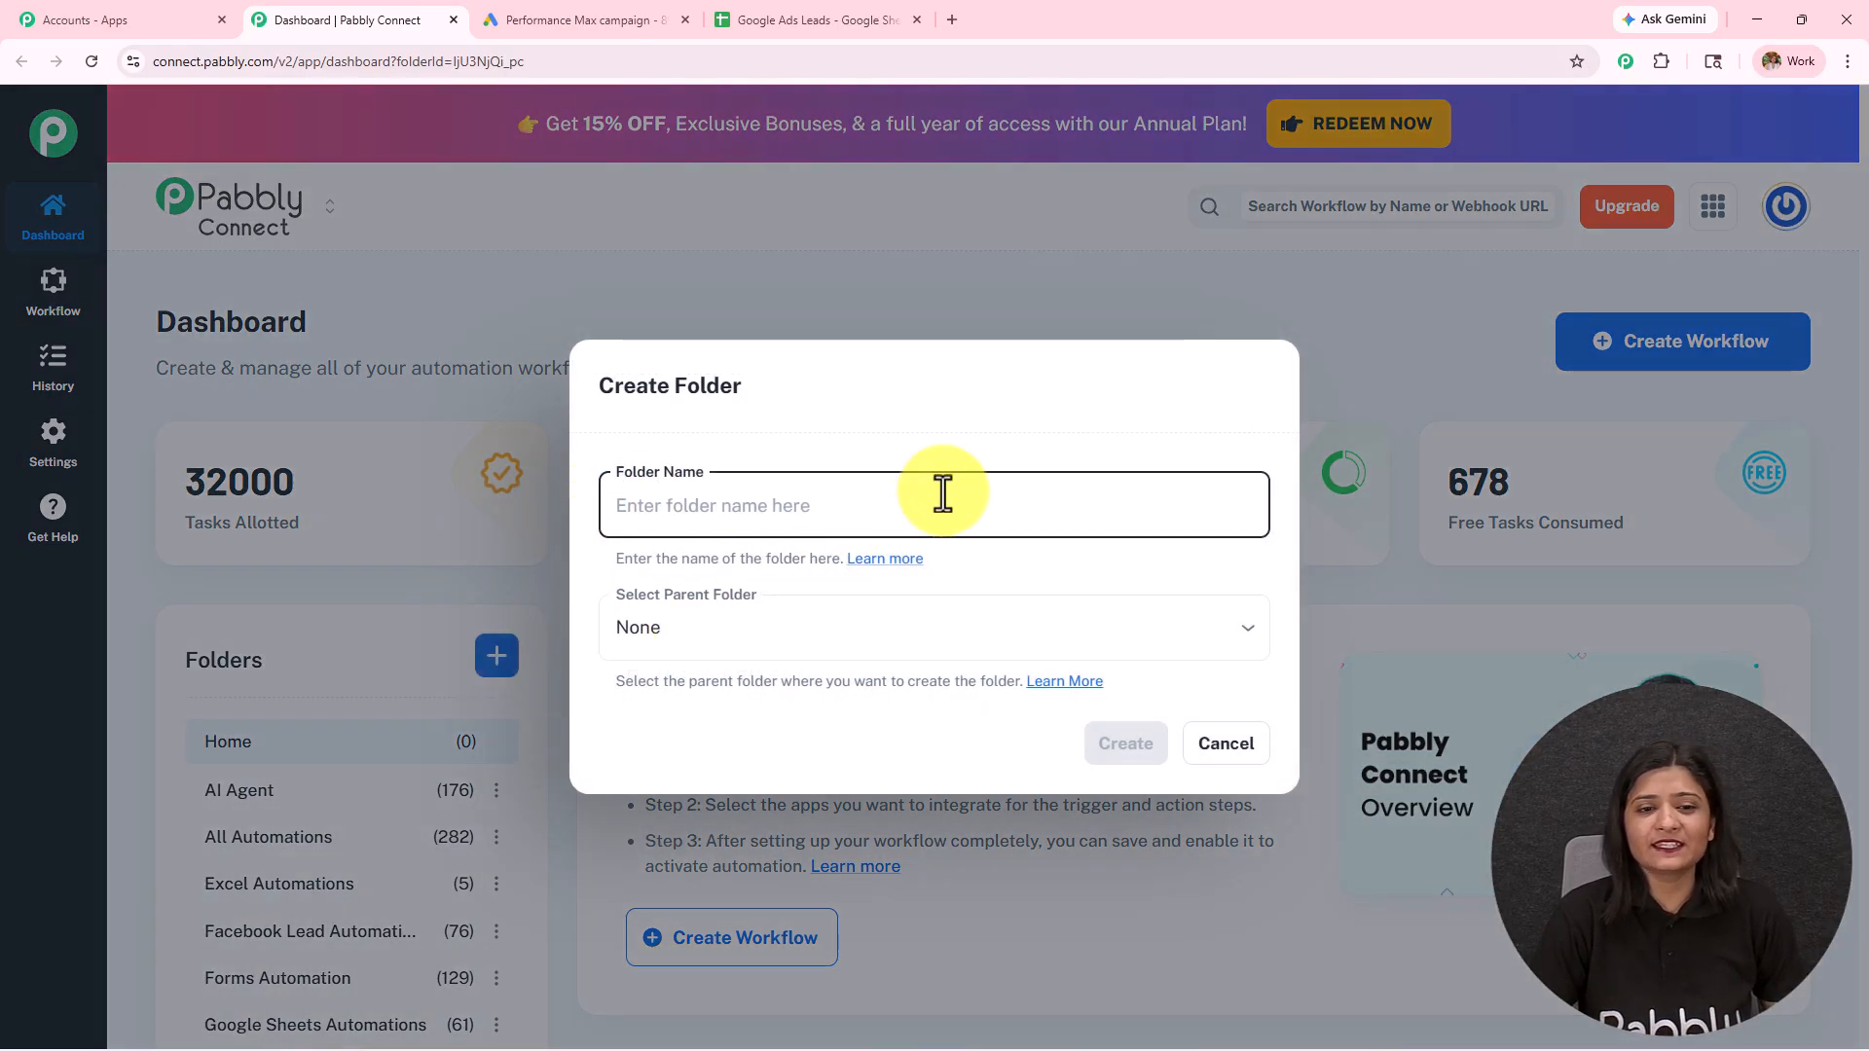
{"action": "left_click", "coordinate": [1225, 754]}
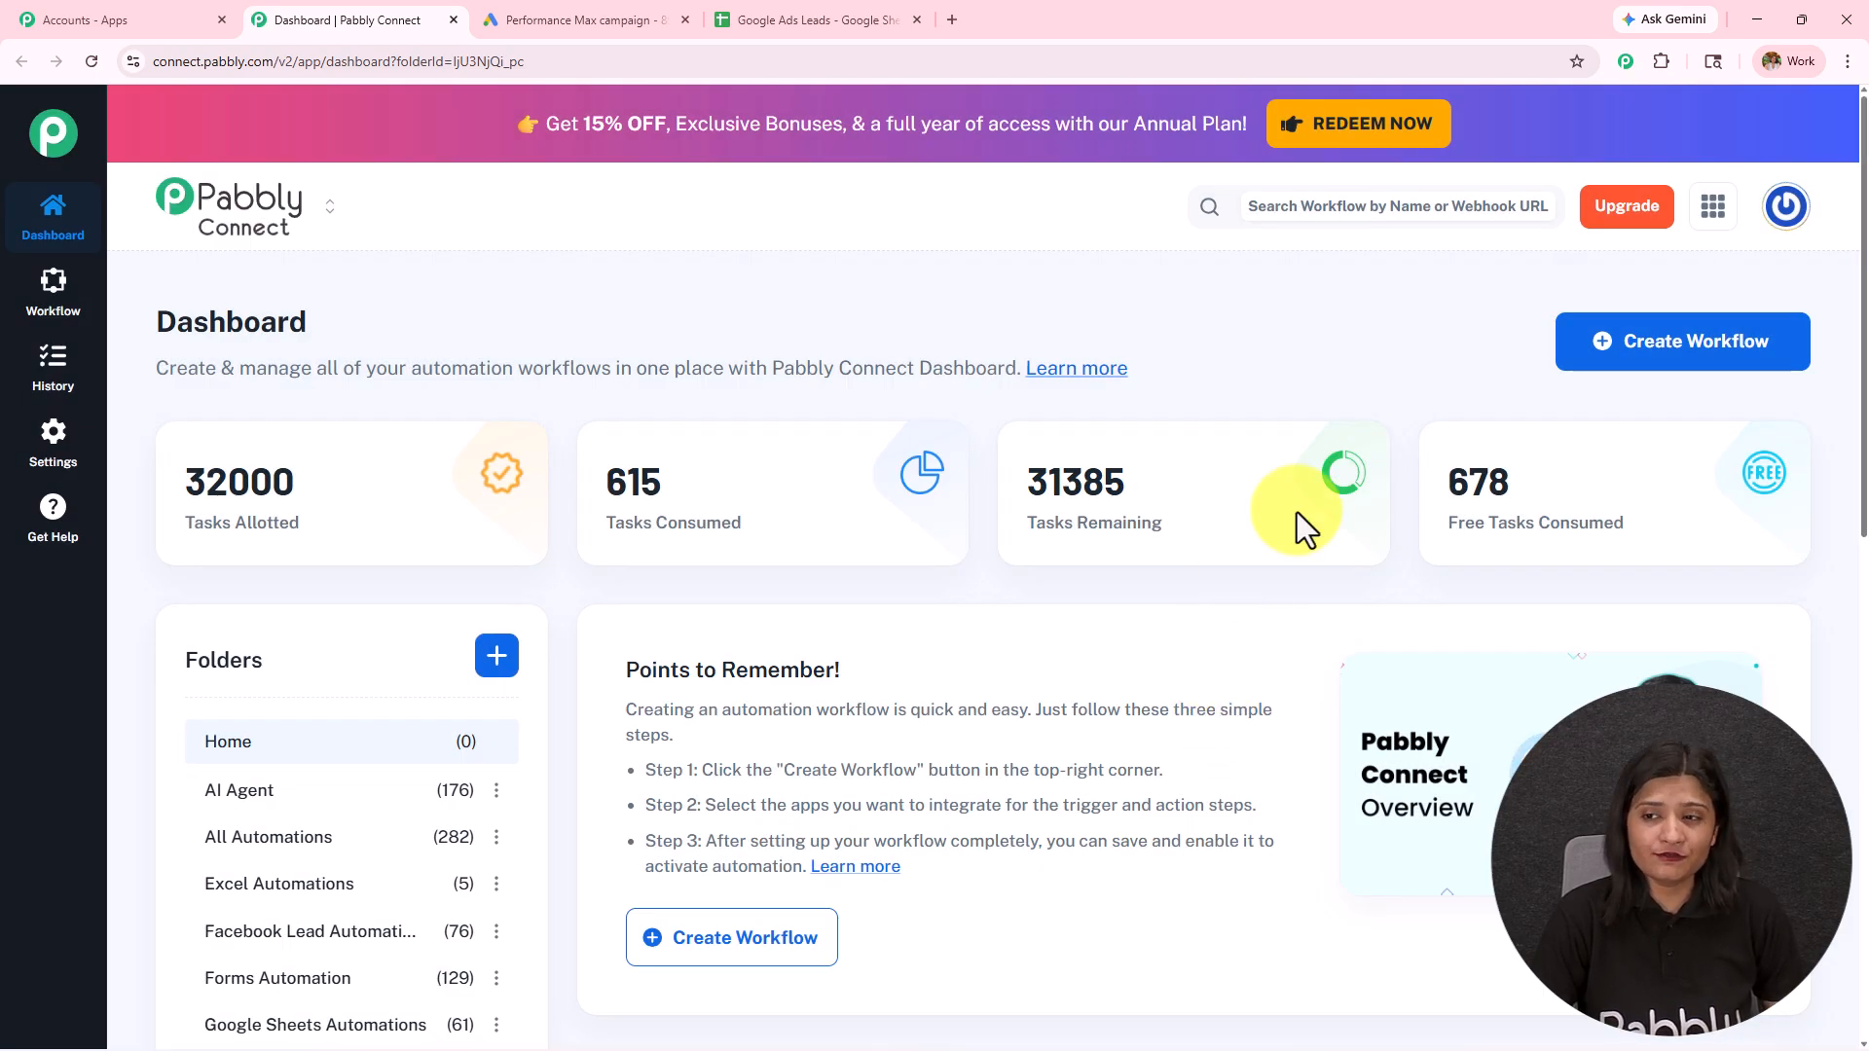
Step: Start a new workflow using the New (Beta) workflow builder
{"action": "left_click", "coordinate": [1728, 365]}
{"action": "left_click_drag", "start_coordinate": [516, 362], "coordinate": [903, 328]}
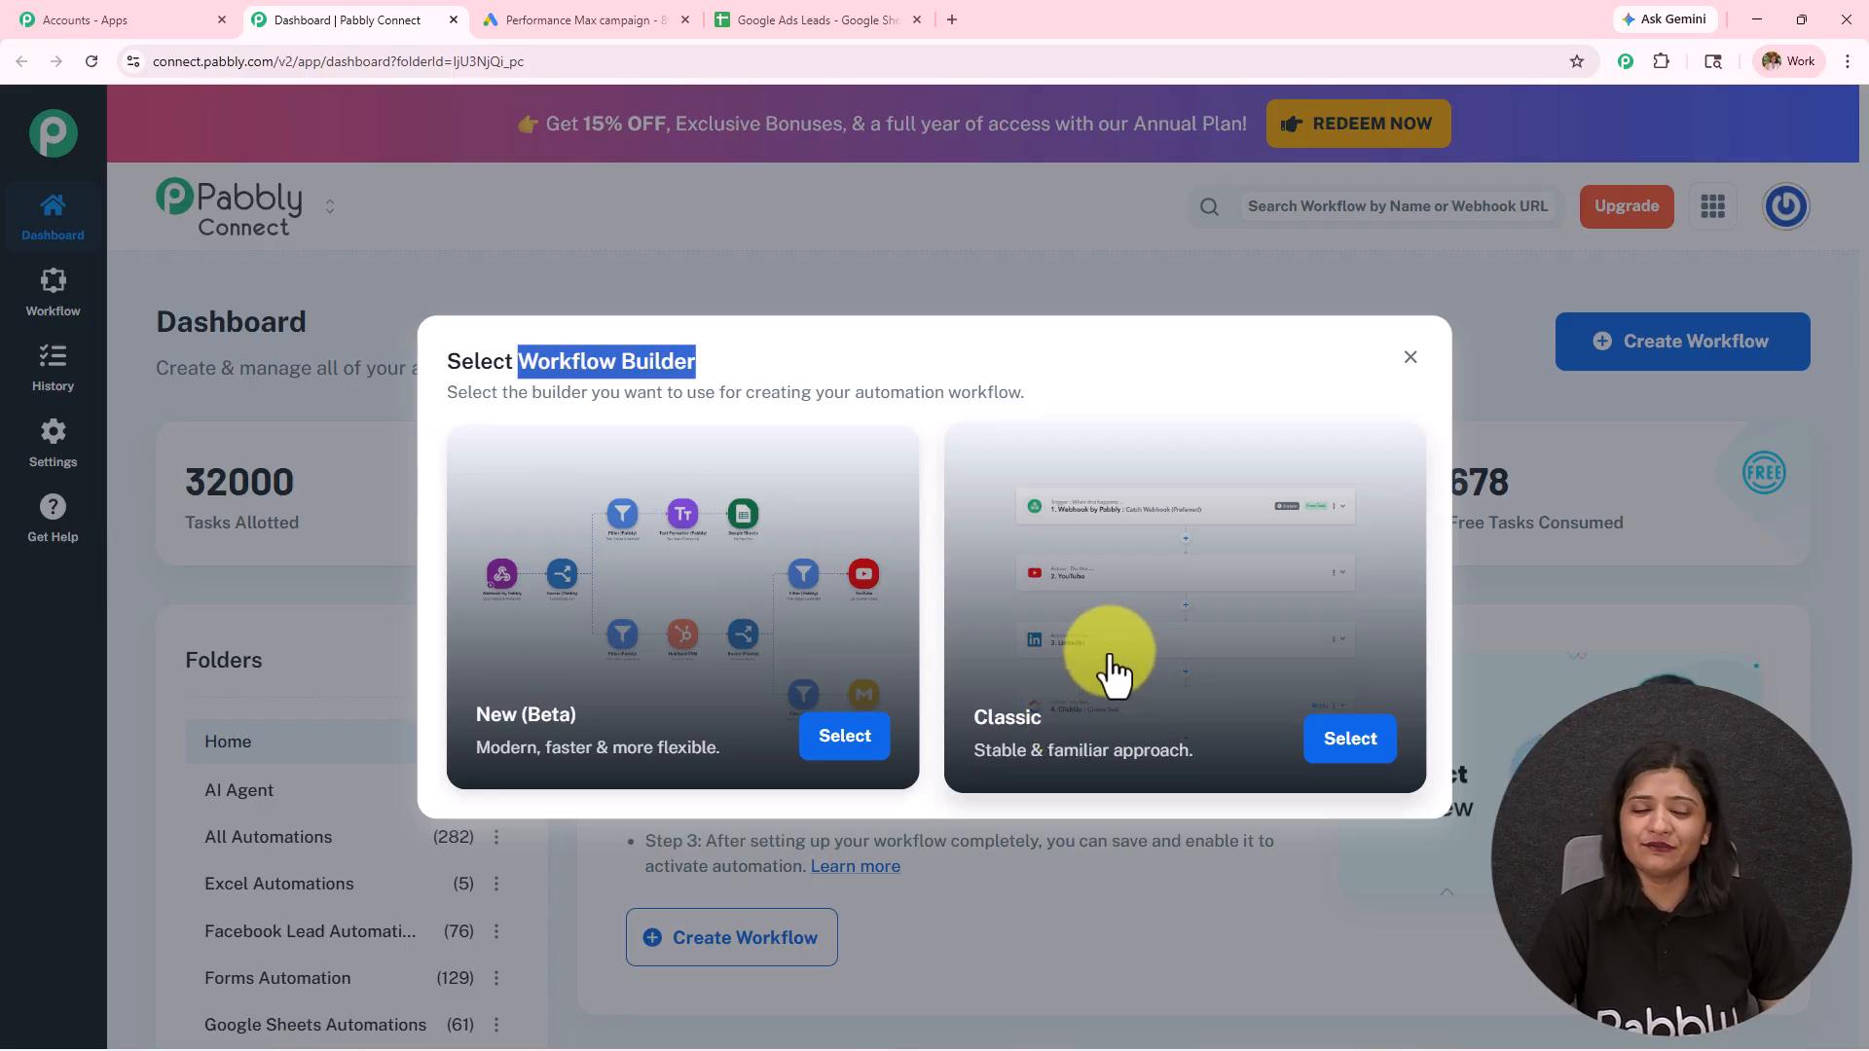
{"action": "left_click", "coordinate": [823, 746]}
Step: Name the workflow "Automate Google Ads Leads with Google Sheets & Gmail" and create it in the All Automations folder
{"action": "left_click_drag", "start_coordinate": [902, 517], "coordinate": [146, 588]}
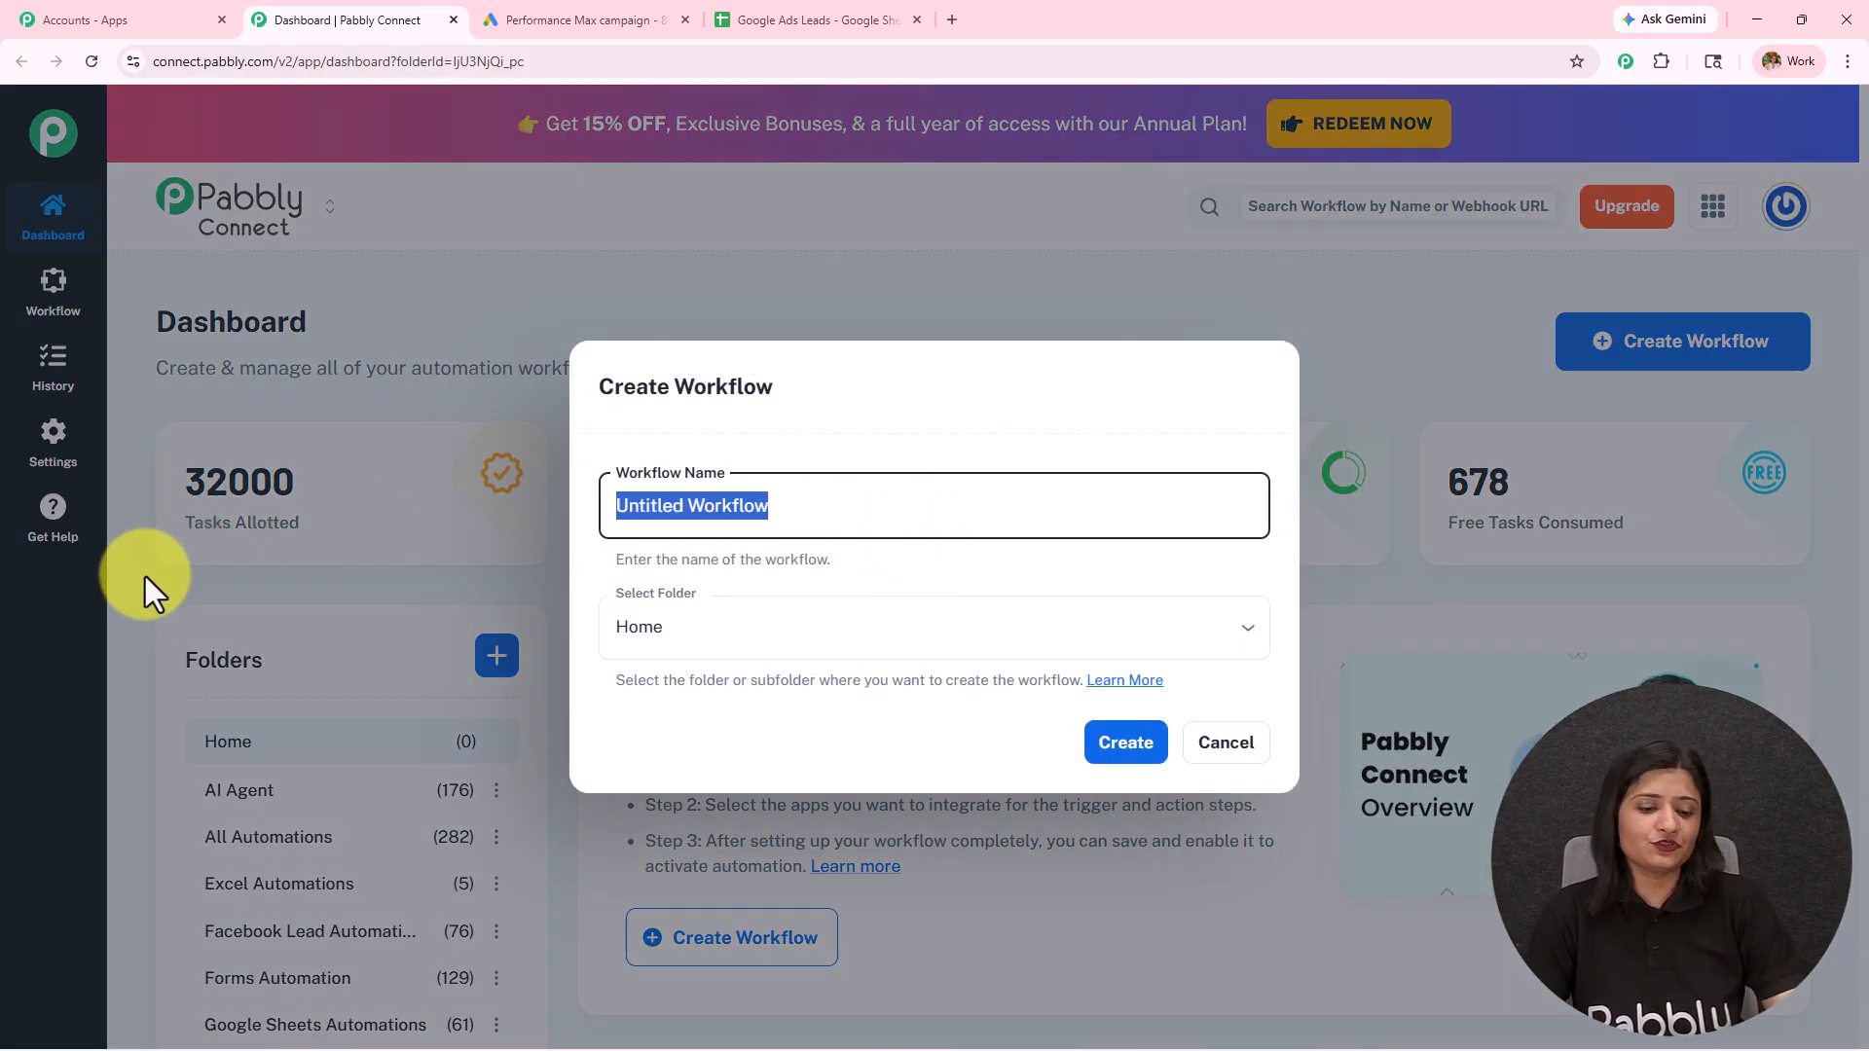
{"action": "type", "text": "Automate Google Ads Leads with Google Sheets & Gmail"}
{"action": "left_click_drag", "start_coordinate": [1092, 513], "coordinate": [483, 516]}
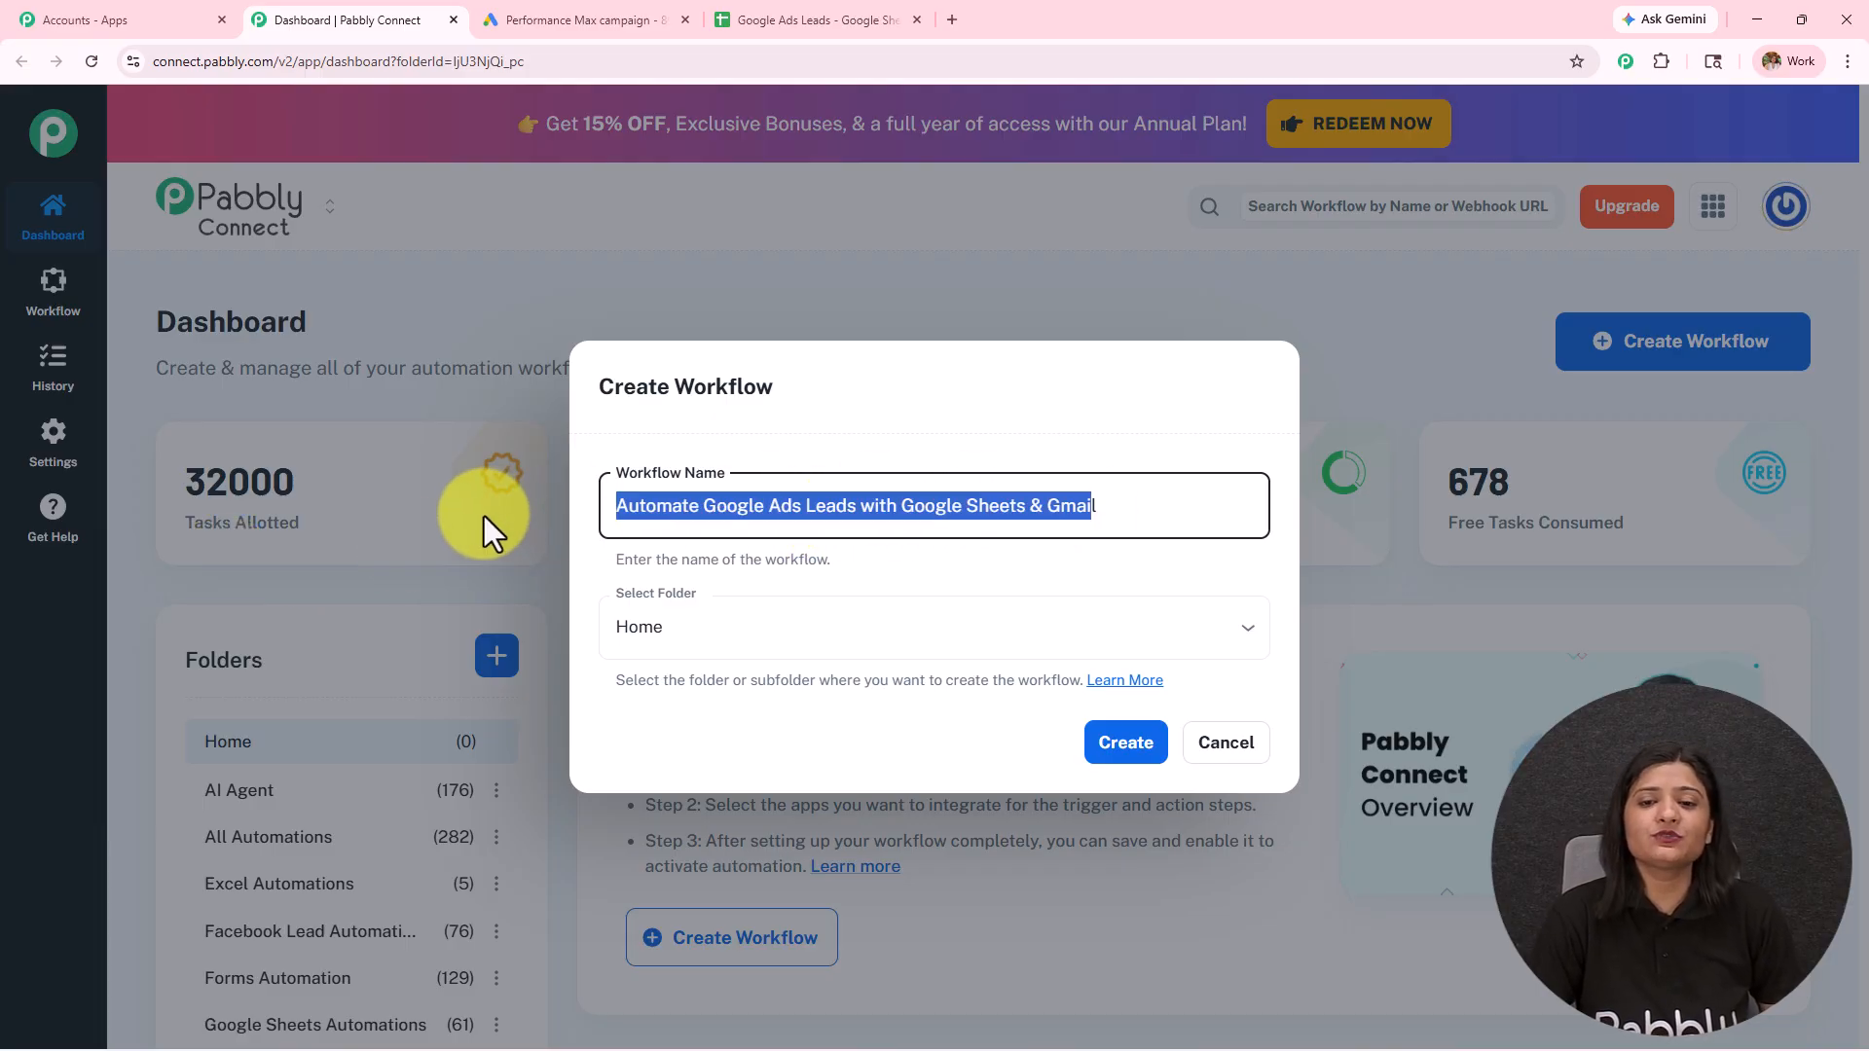
{"action": "left_click", "coordinate": [847, 632]}
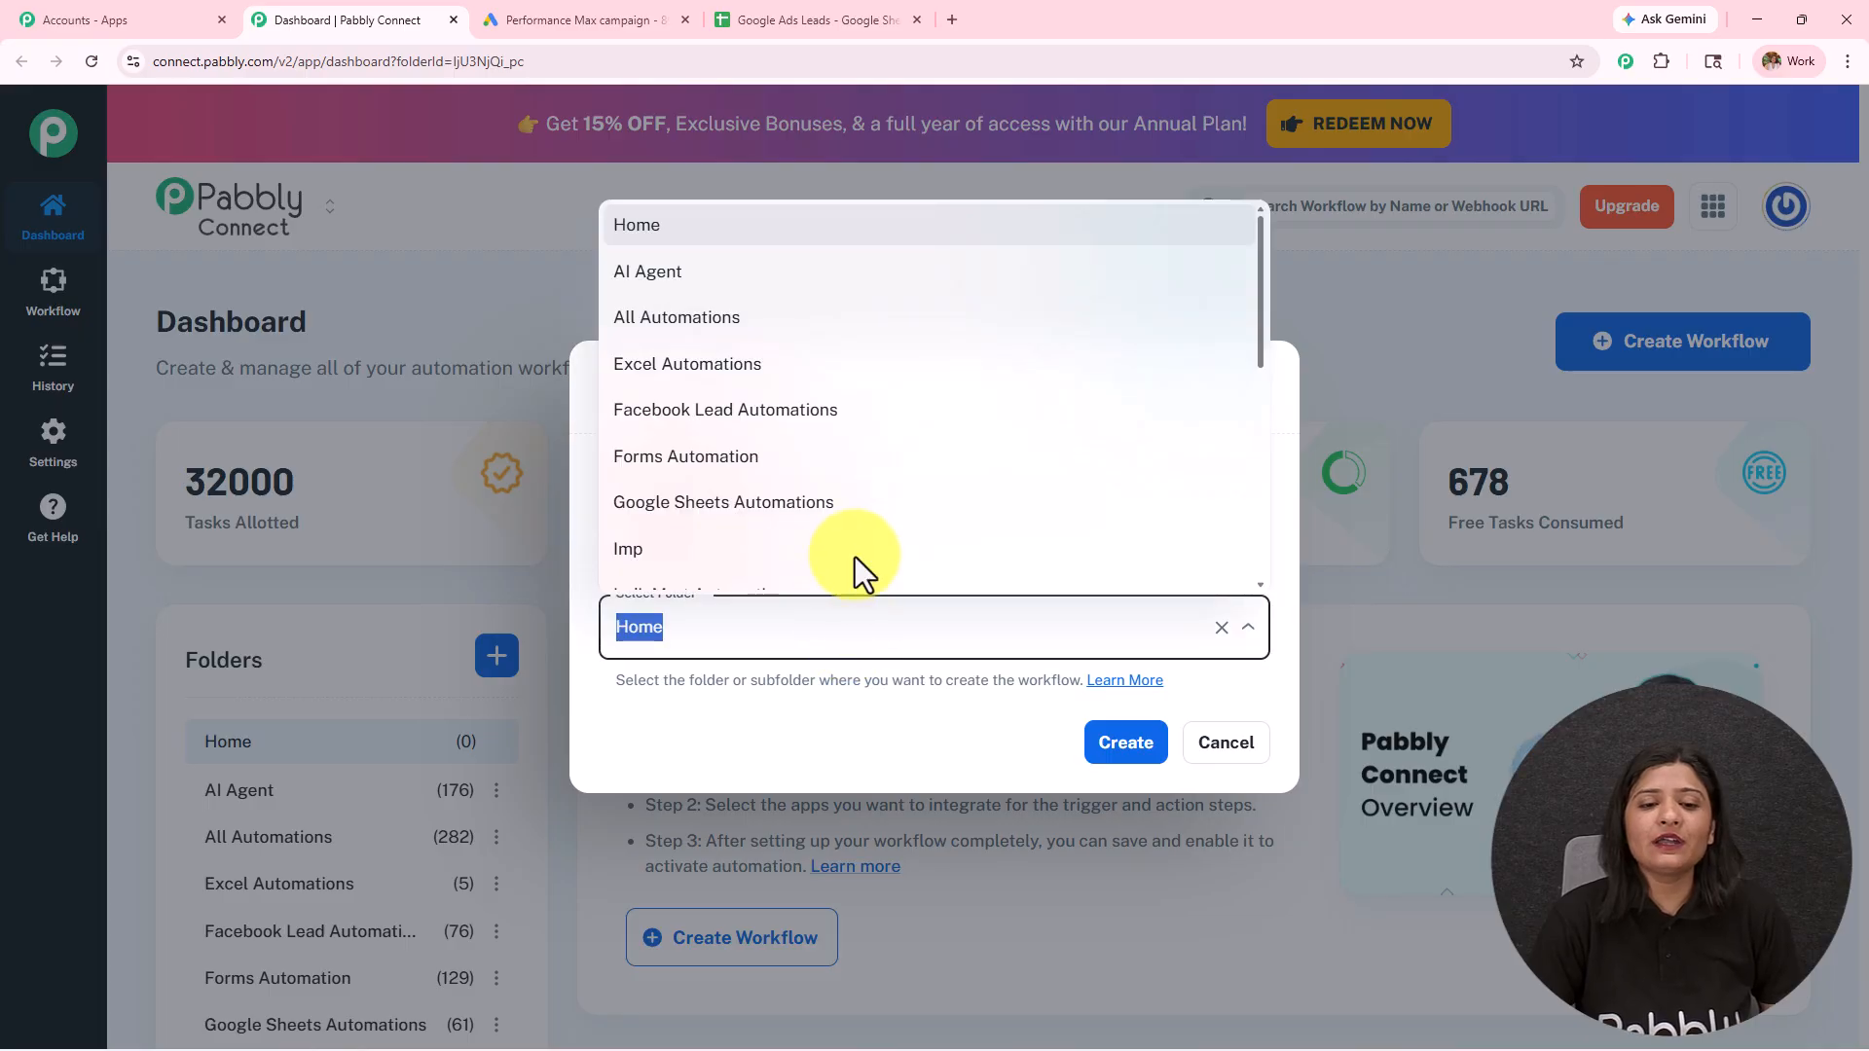
{"action": "scroll", "coordinate": [862, 487], "scroll_direction": "down", "scroll_amount": 5}
{"action": "scroll", "coordinate": [870, 516], "scroll_direction": "up", "scroll_amount": 5}
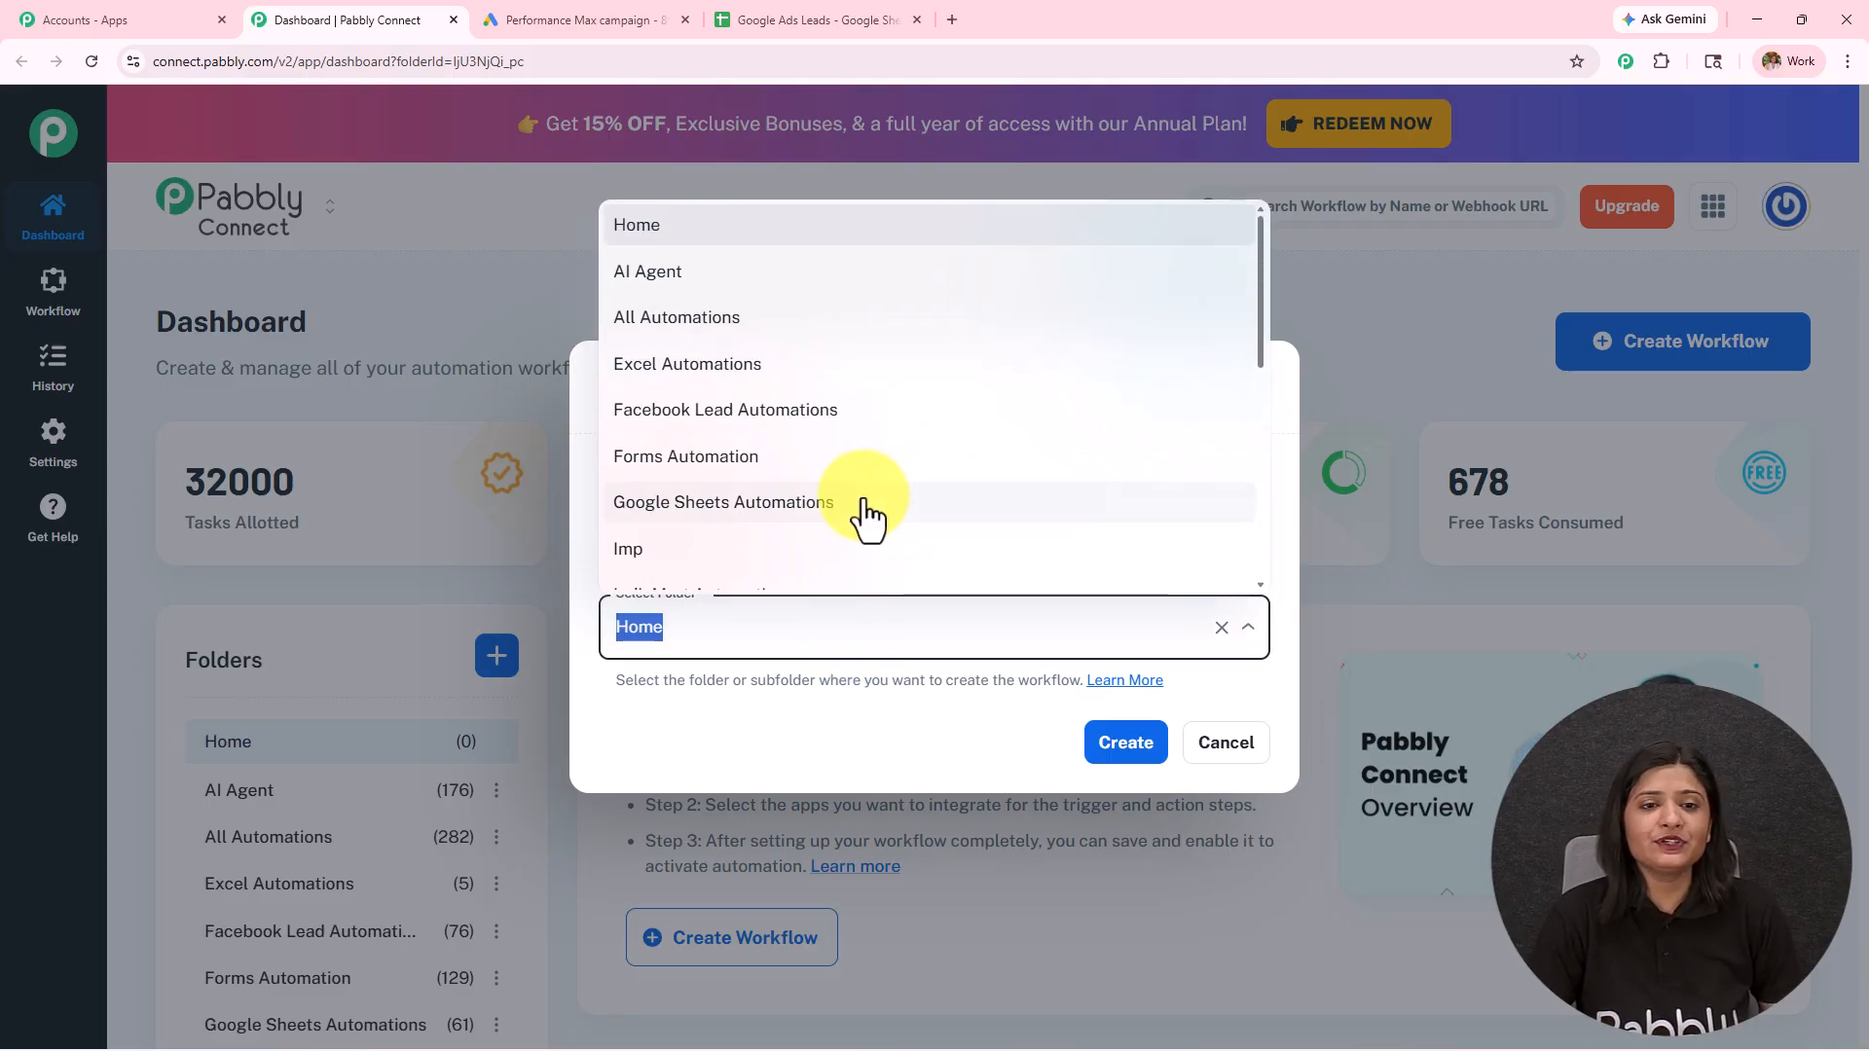
{"action": "left_click", "coordinate": [820, 336]}
{"action": "left_click", "coordinate": [1121, 745]}
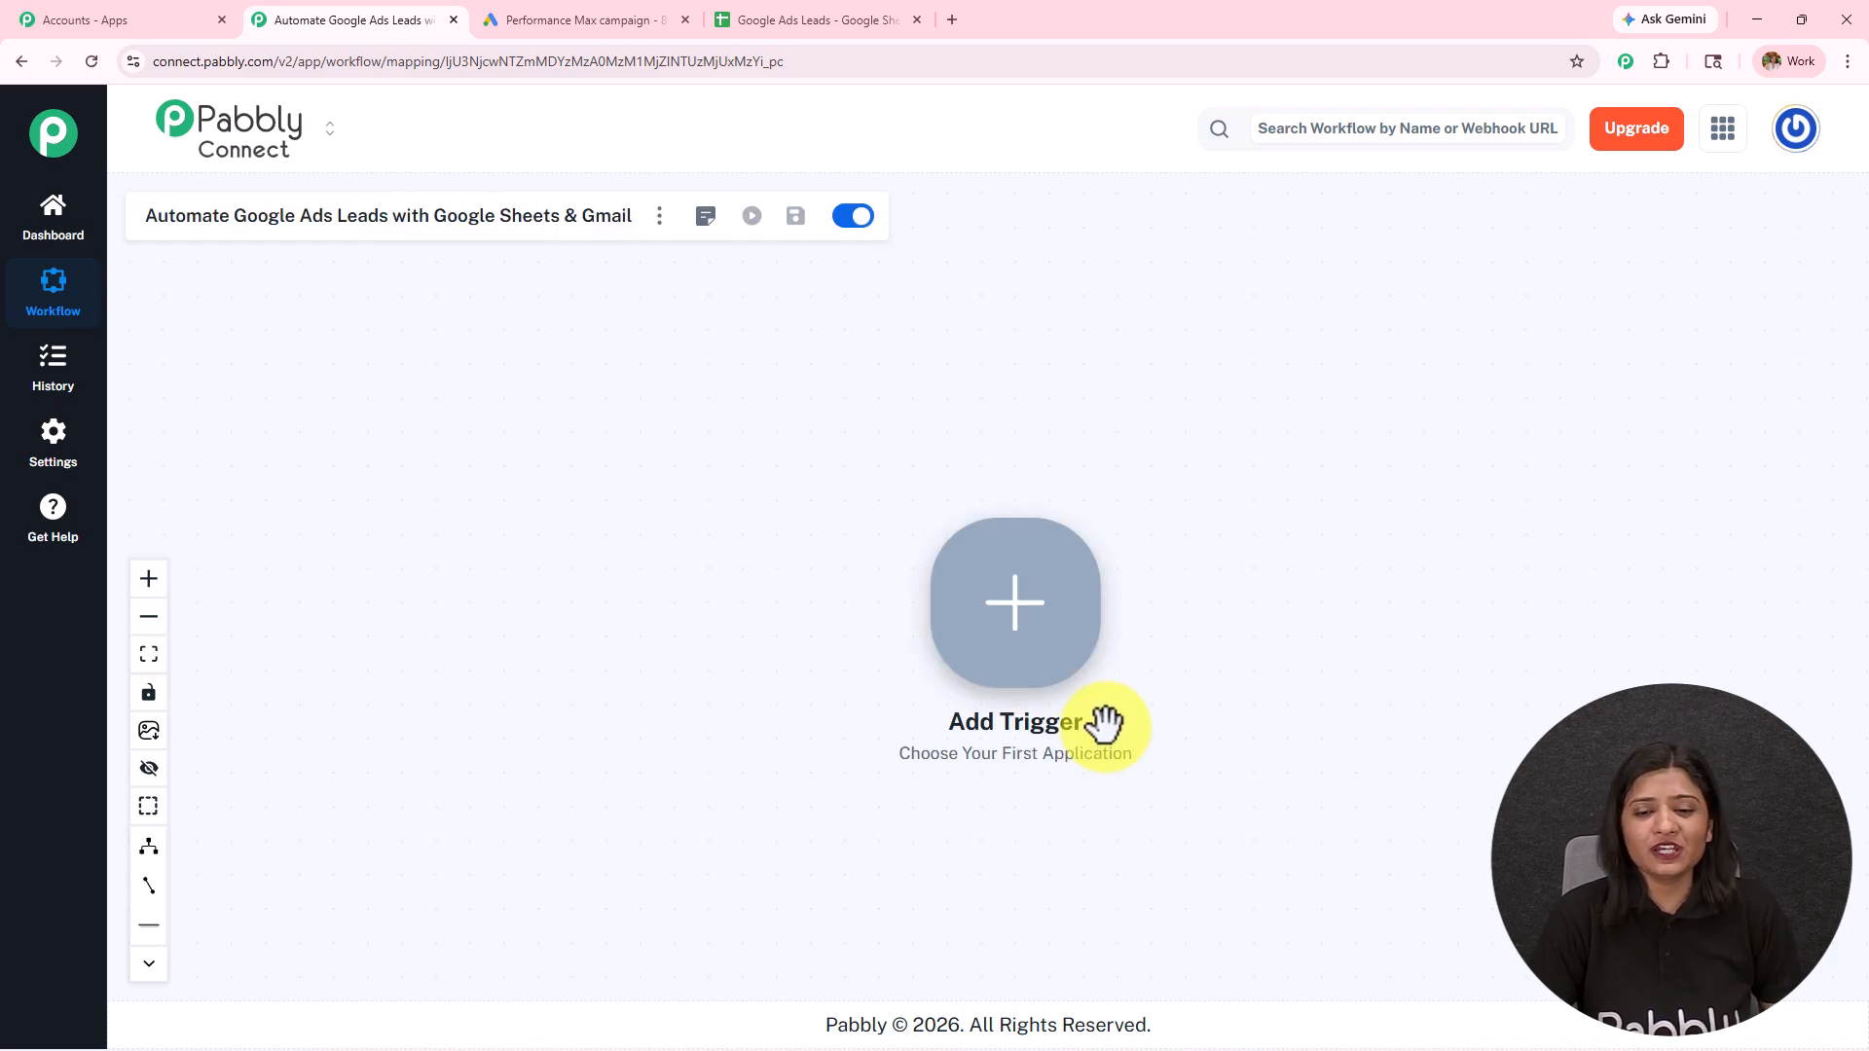
Step: Review the campaign lead form and the lead spreadsheet's column headings, and return to the workflow canvas
{"action": "scroll", "coordinate": [1105, 727], "scroll_direction": "up", "scroll_amount": 3}
{"action": "left_click_drag", "start_coordinate": [1307, 623], "coordinate": [787, 593]}
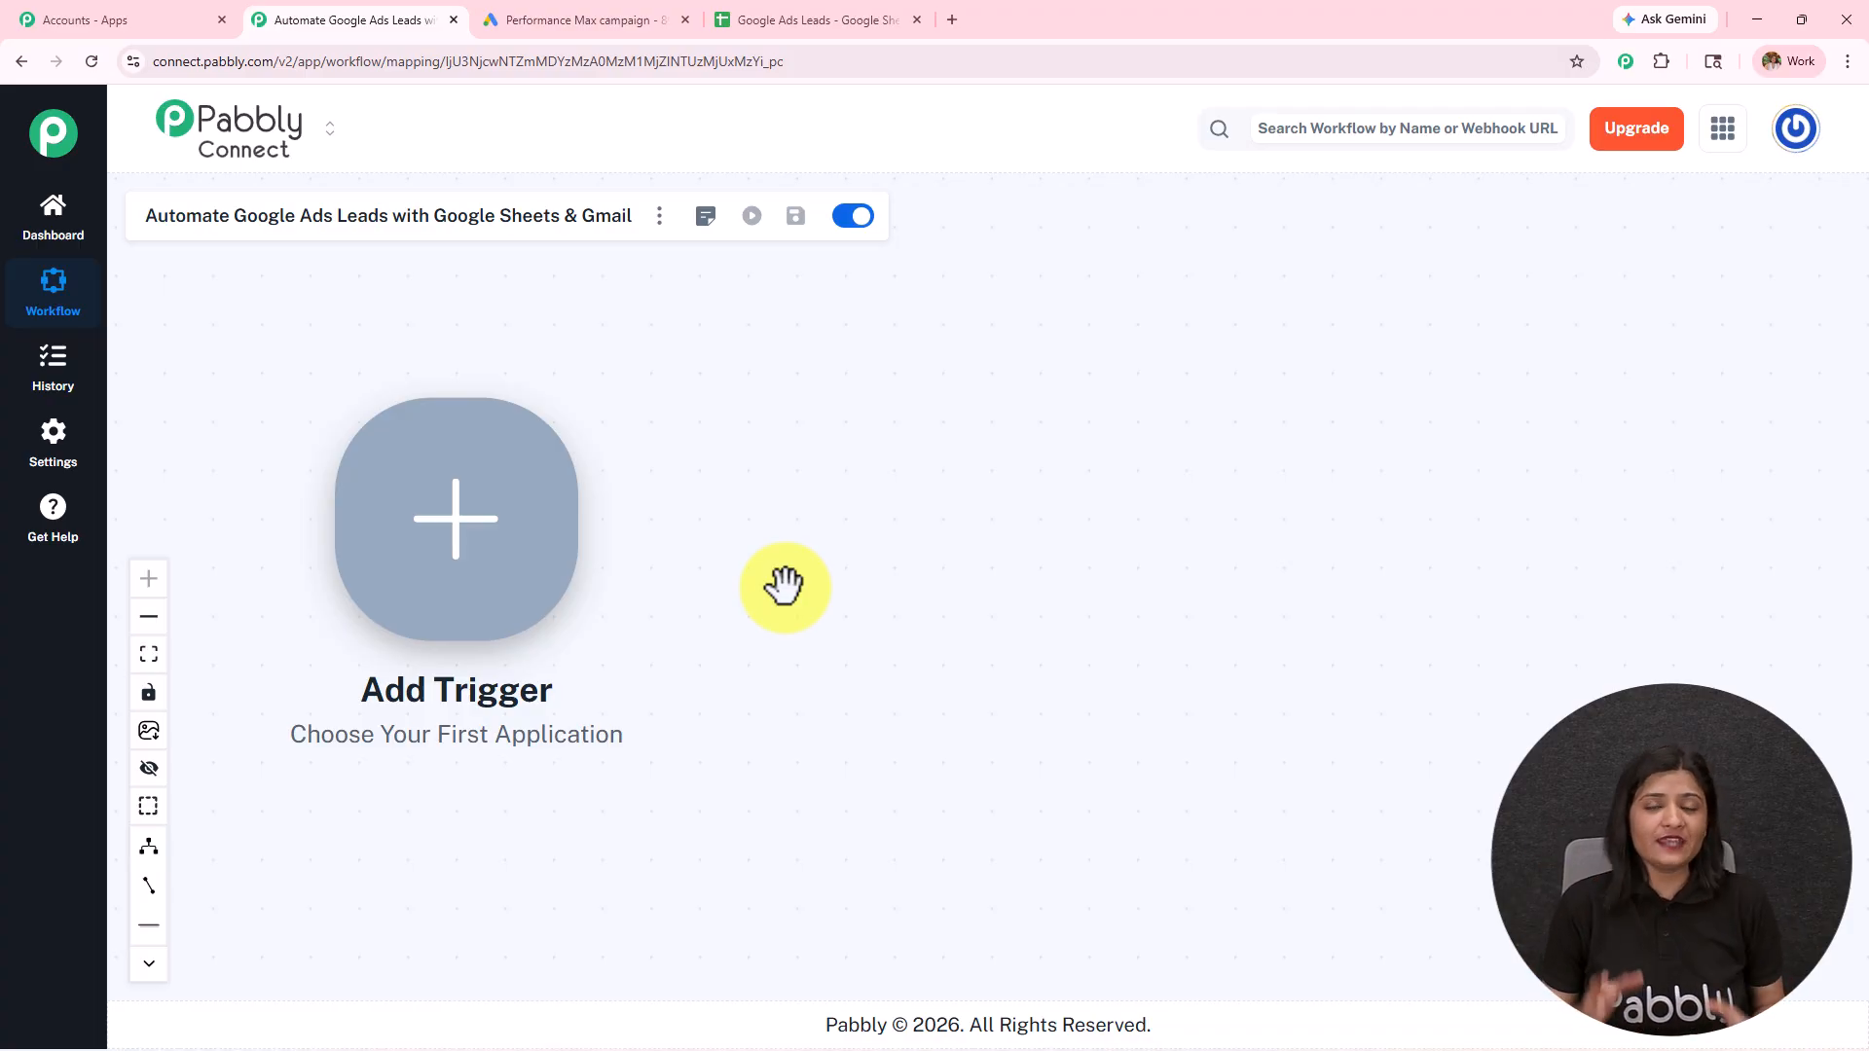
{"action": "left_click", "coordinate": [585, 20]}
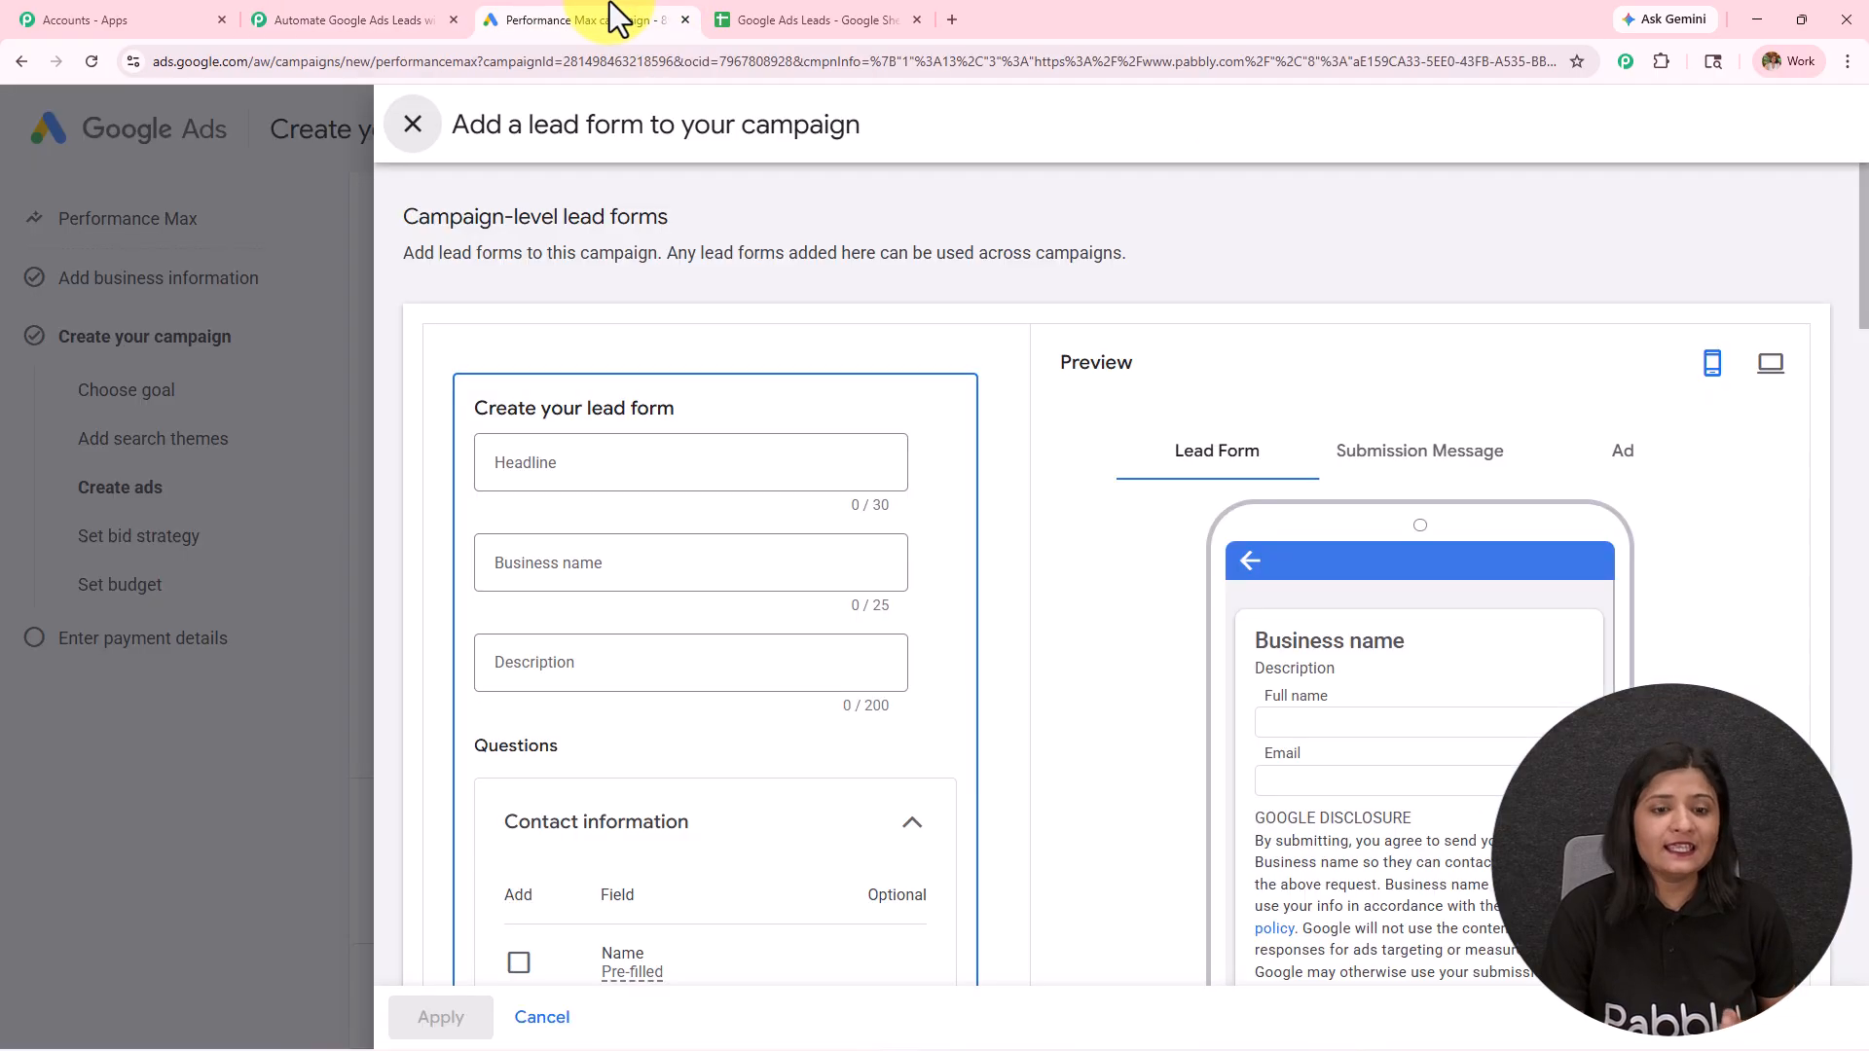
{"action": "left_click", "coordinate": [808, 19]}
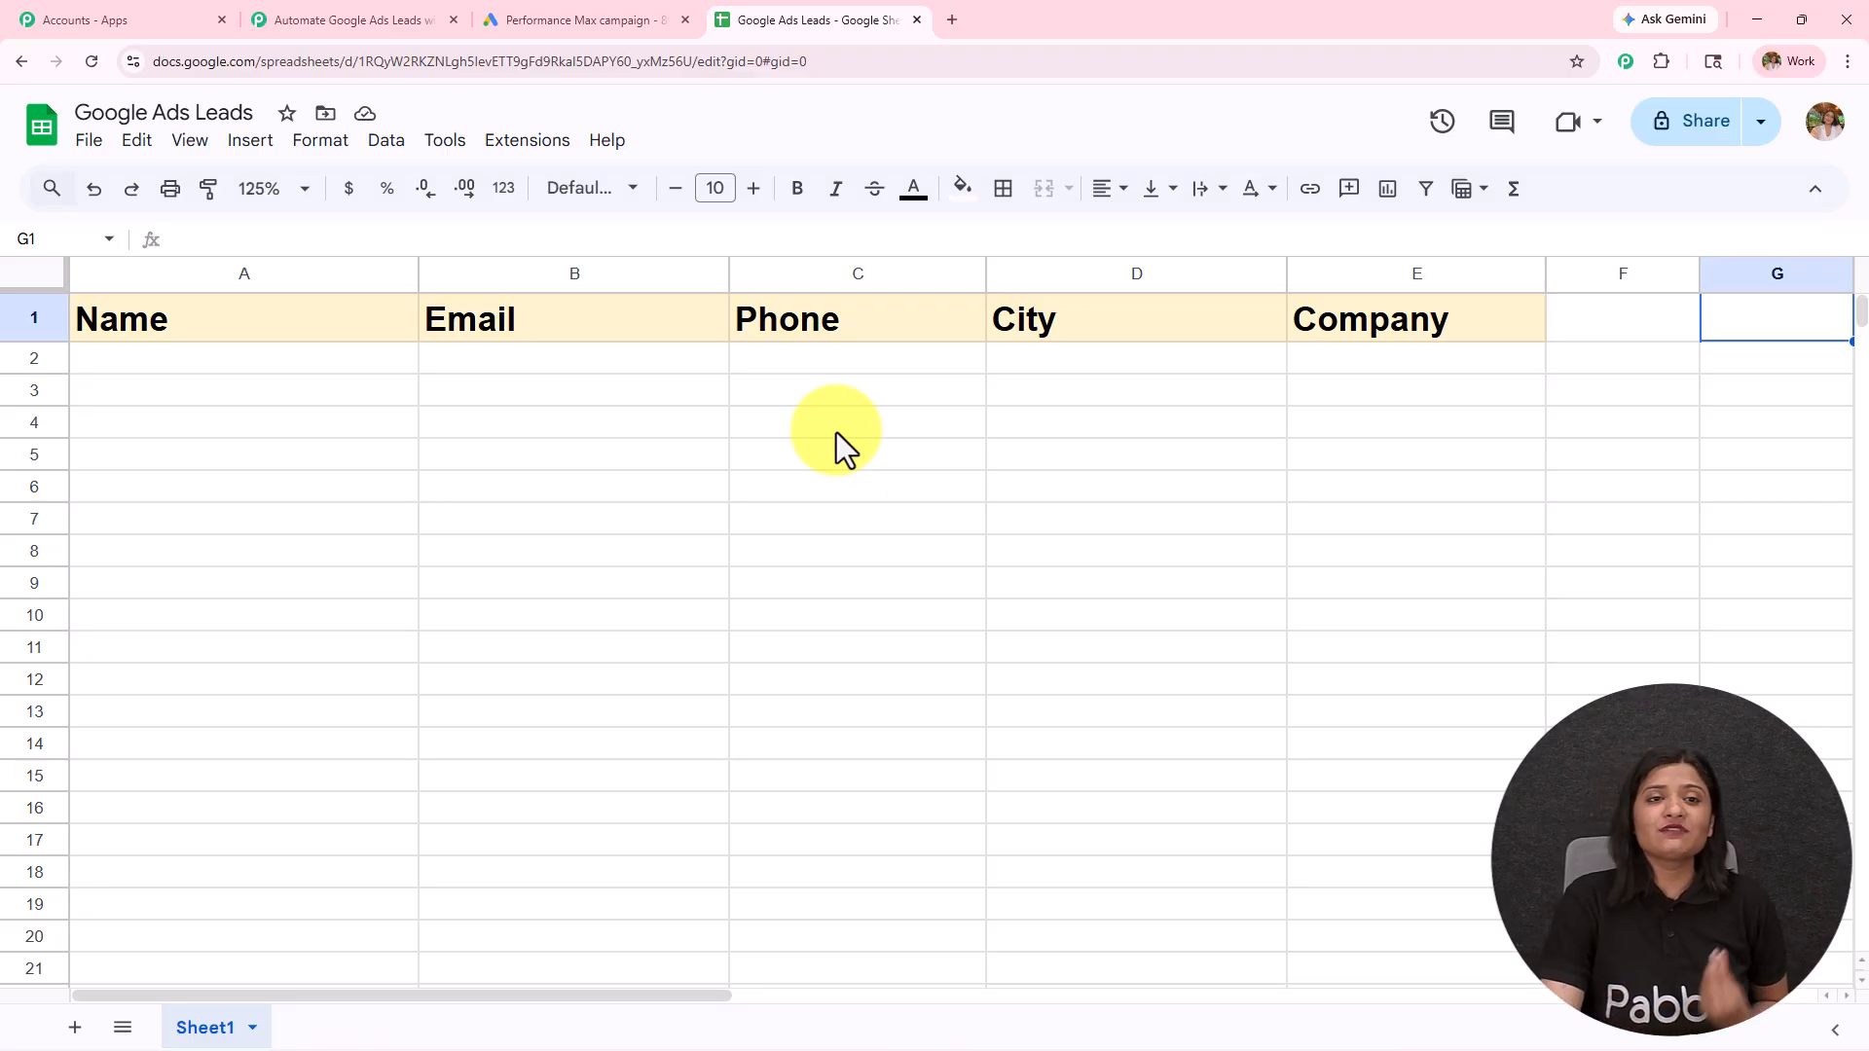
{"action": "left_click", "coordinate": [399, 17]}
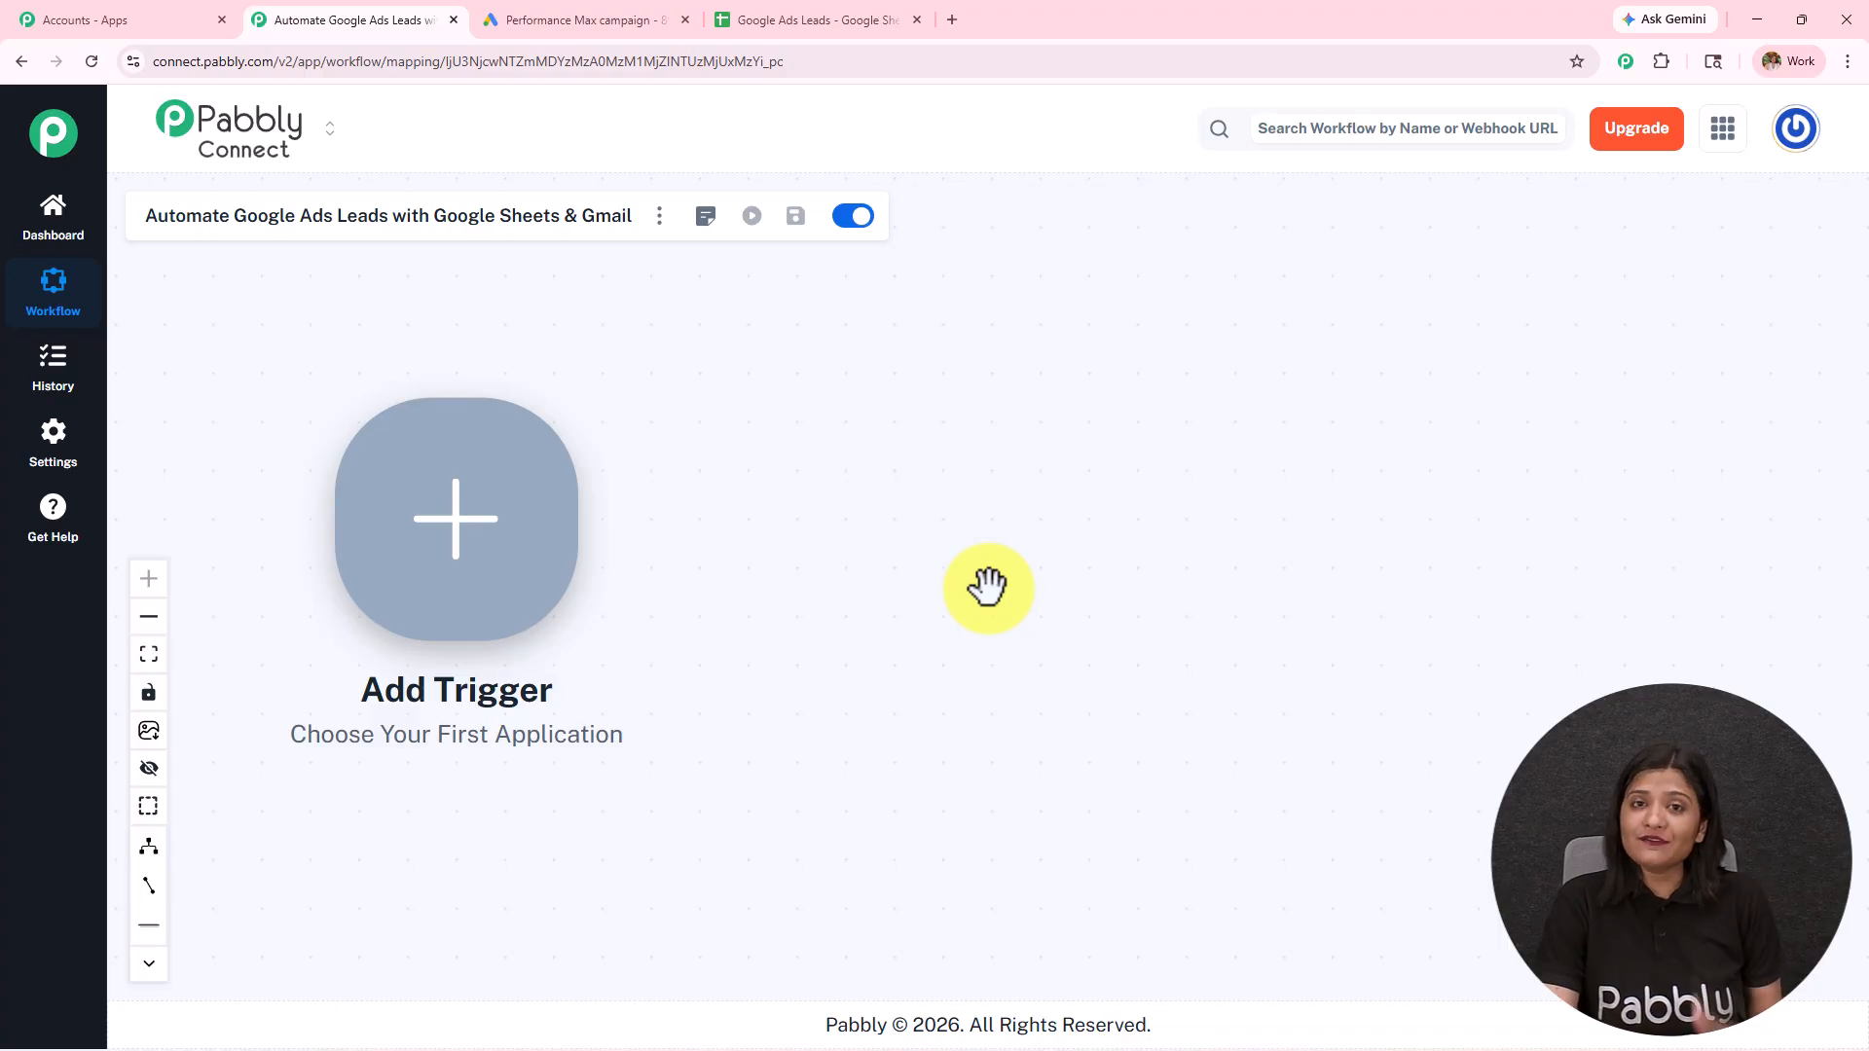
Step: Set the workflow trigger to Google Ads with the New Lead Form Entry event, and read its webhook setup instructions
{"action": "left_click", "coordinate": [517, 543]}
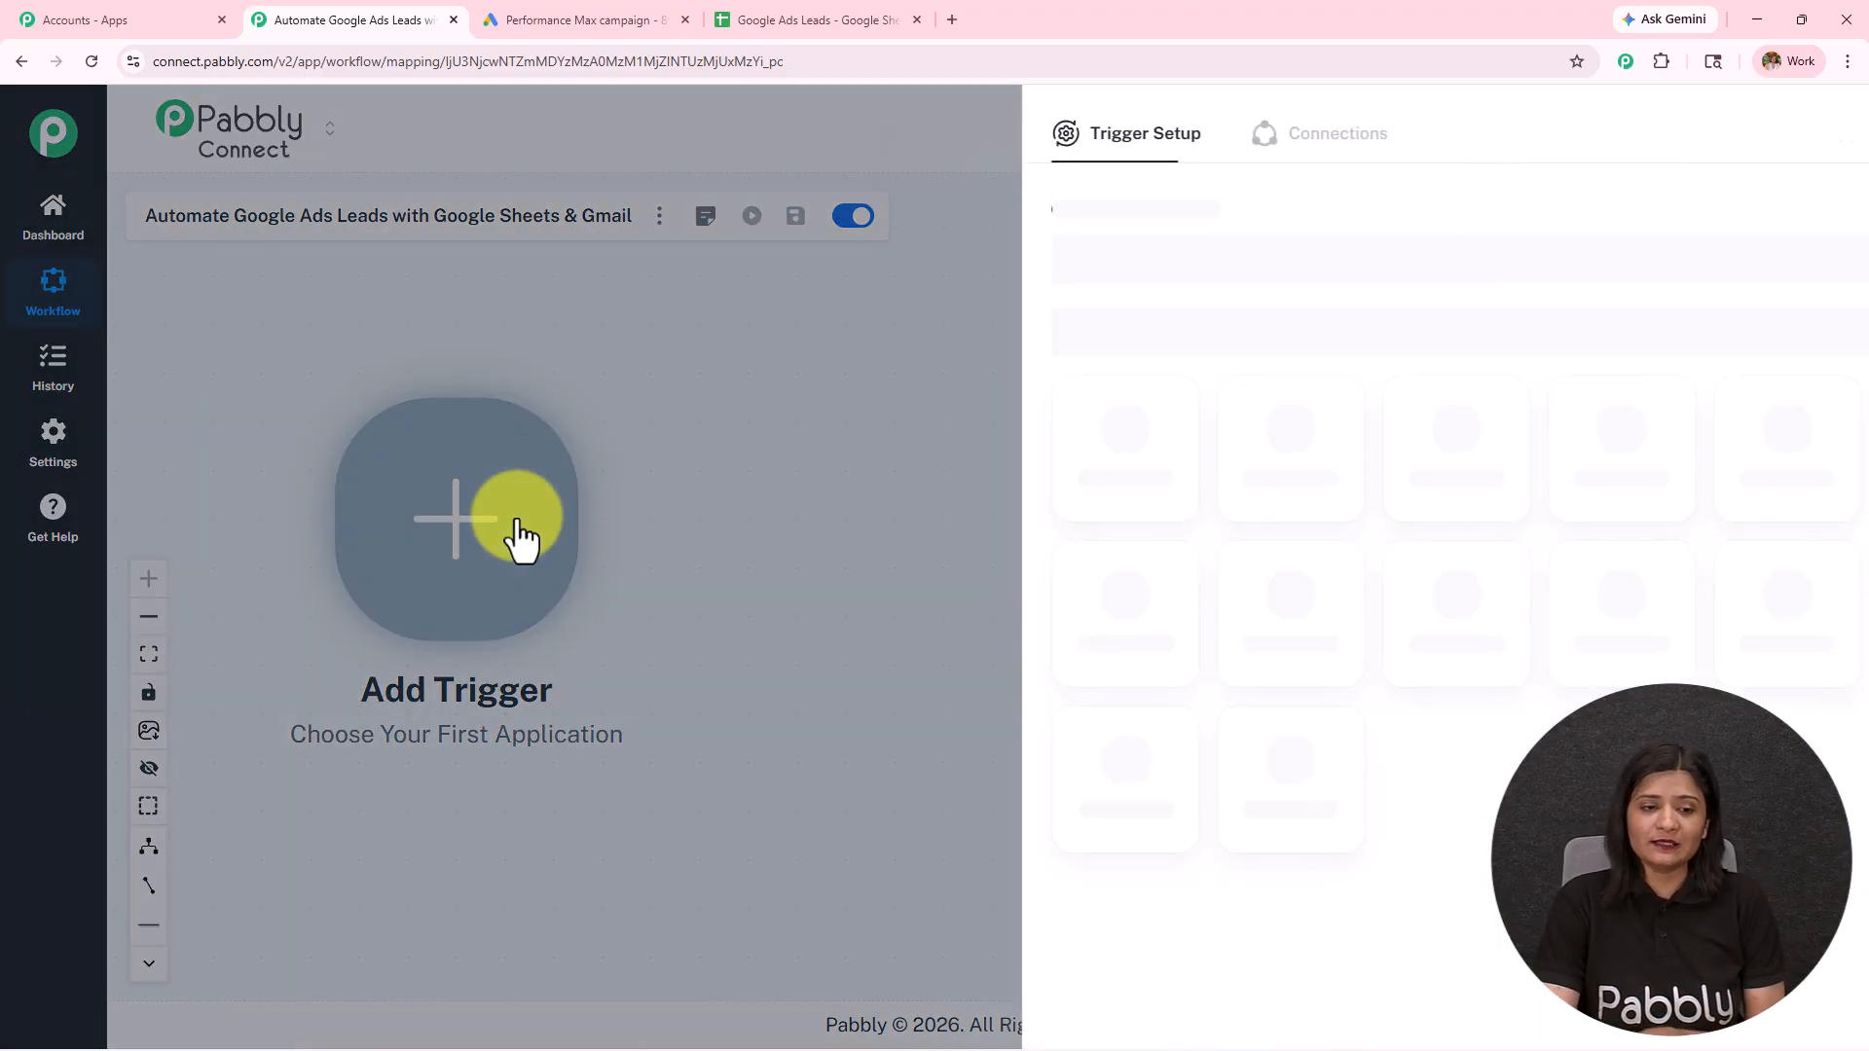
{"action": "left_click", "coordinate": [1194, 255]}
{"action": "type", "text": "G"}
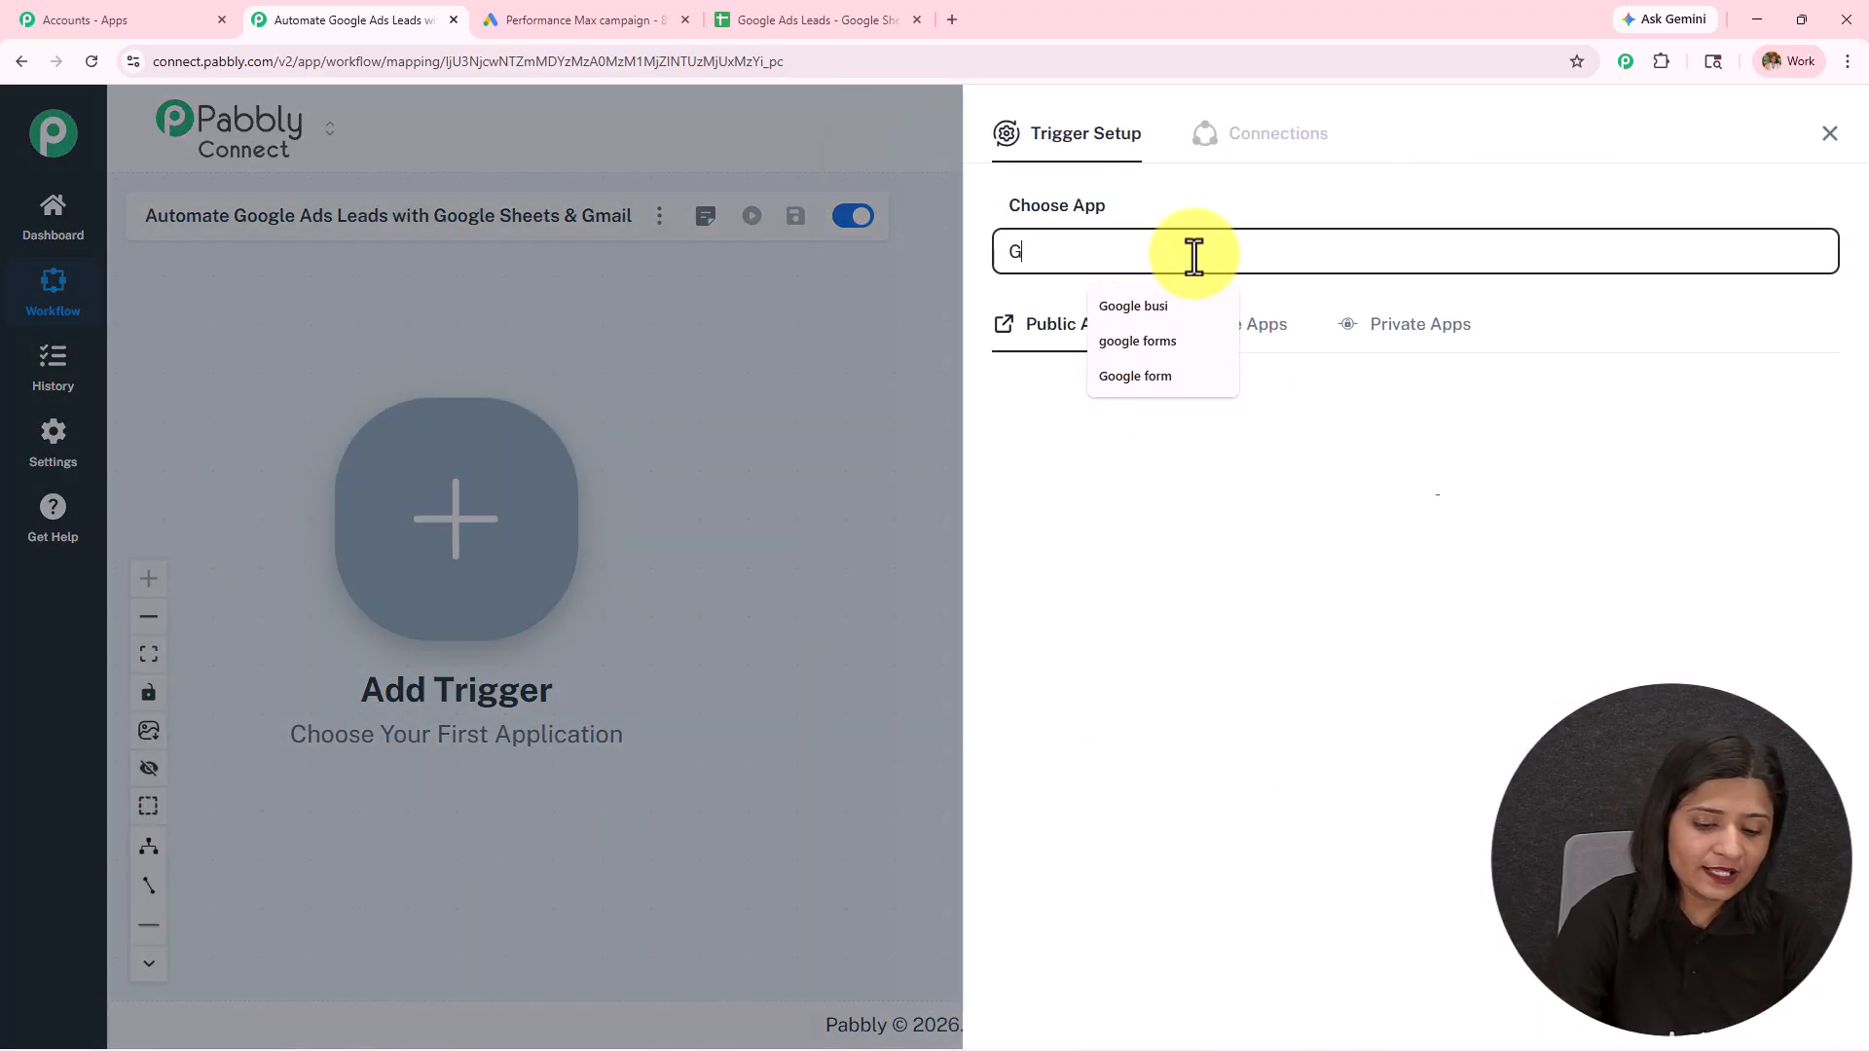
{"action": "type", "text": "oogle ads"}
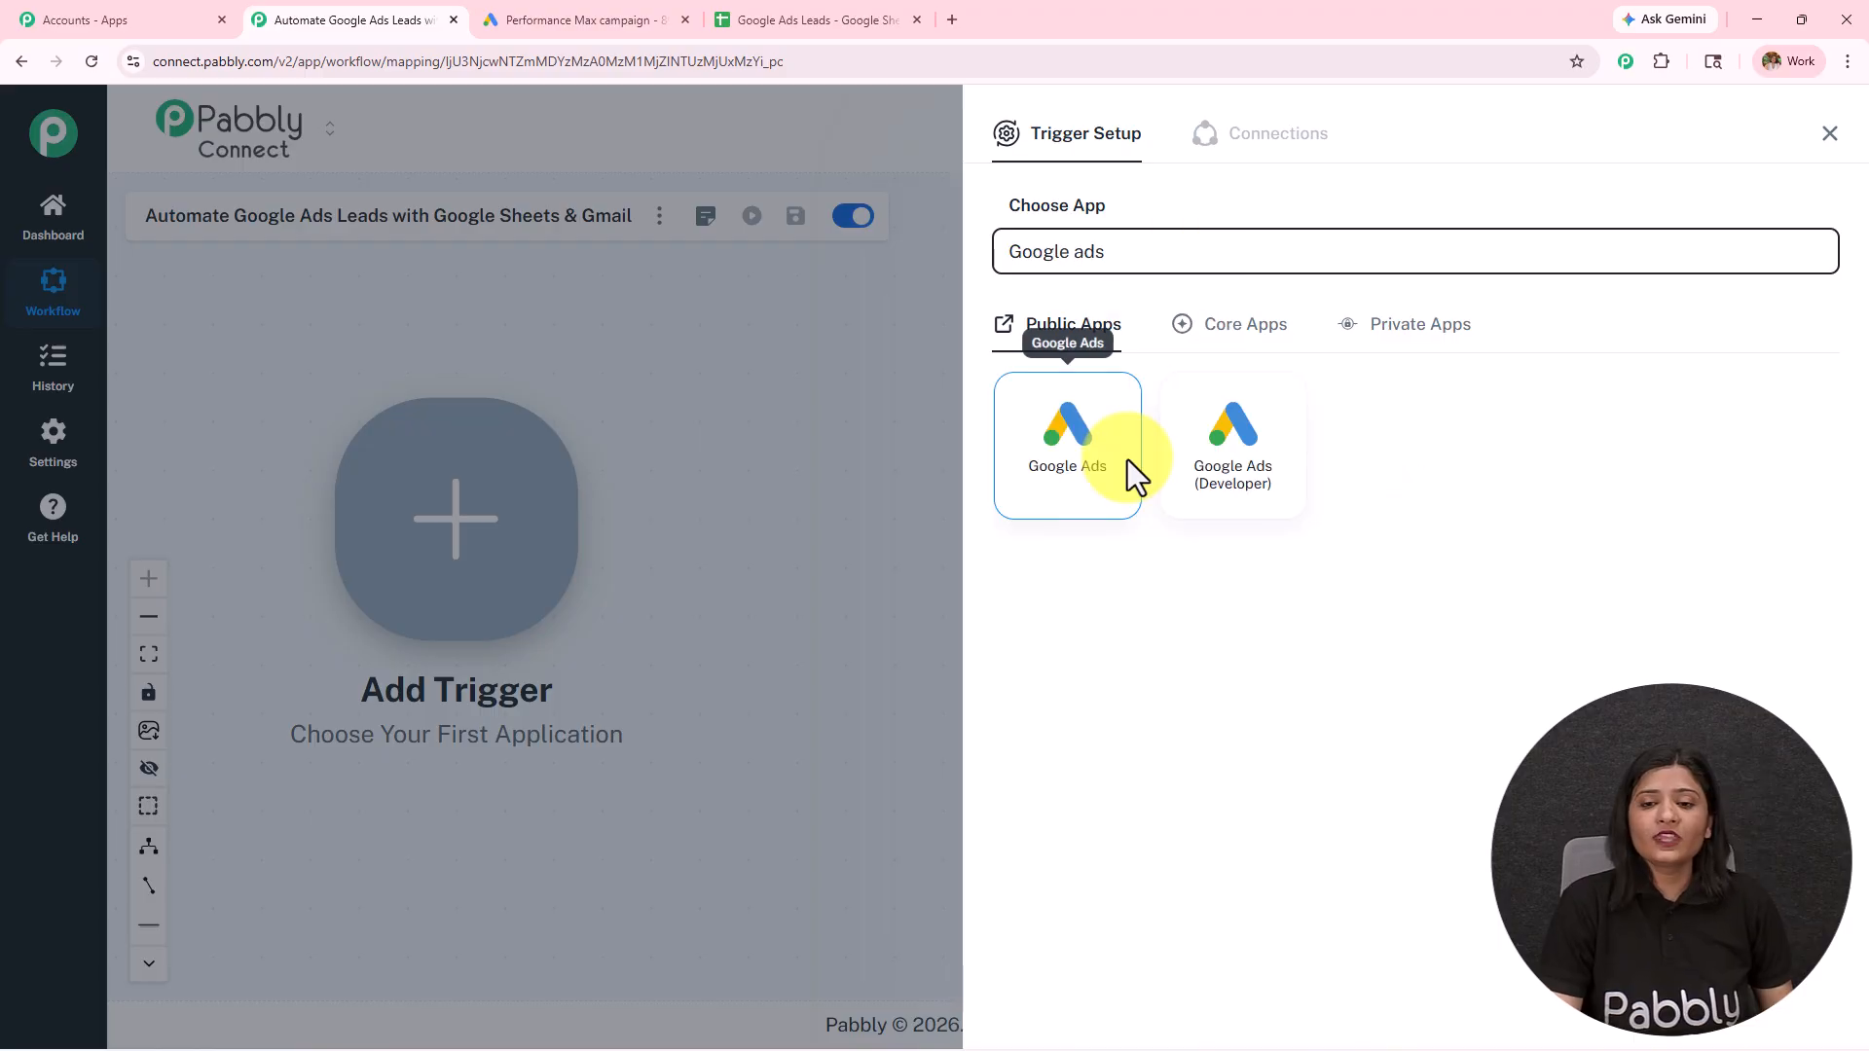
{"action": "left_click", "coordinate": [1128, 461]}
{"action": "left_click", "coordinate": [1114, 353]}
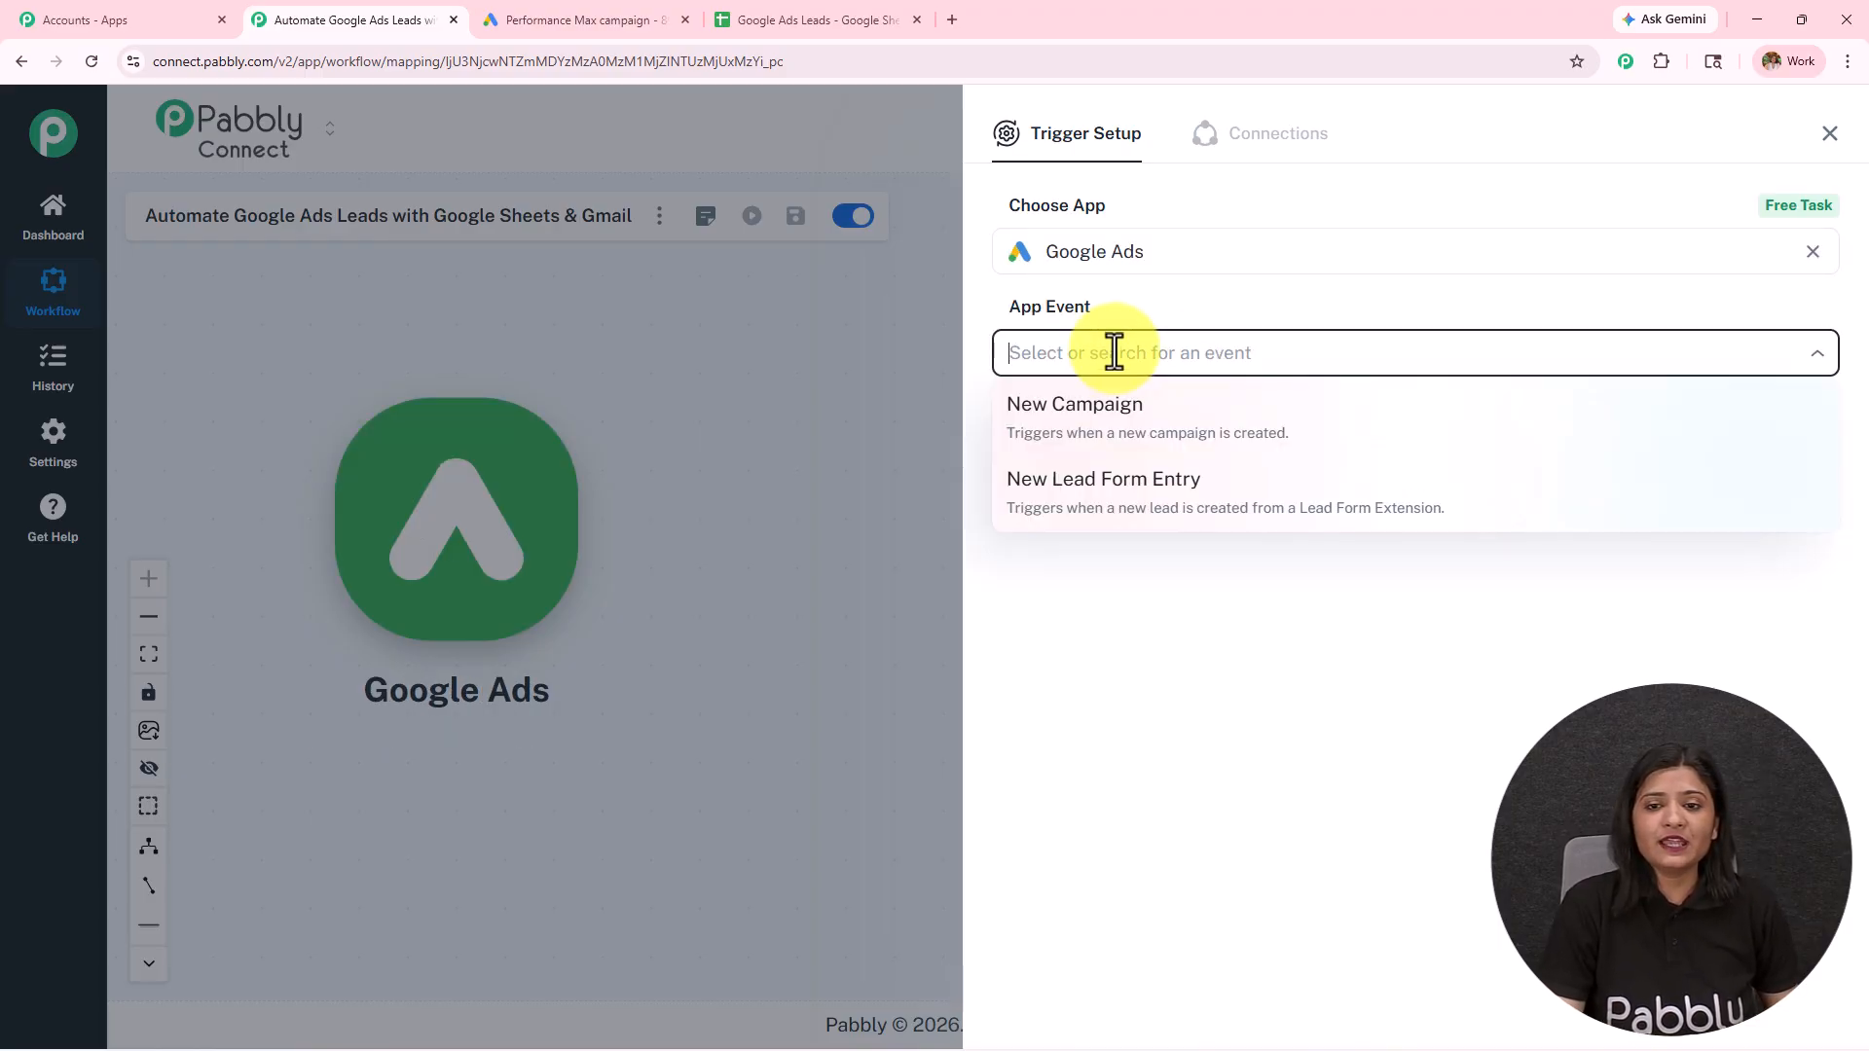
{"action": "left_click", "coordinate": [1144, 526]}
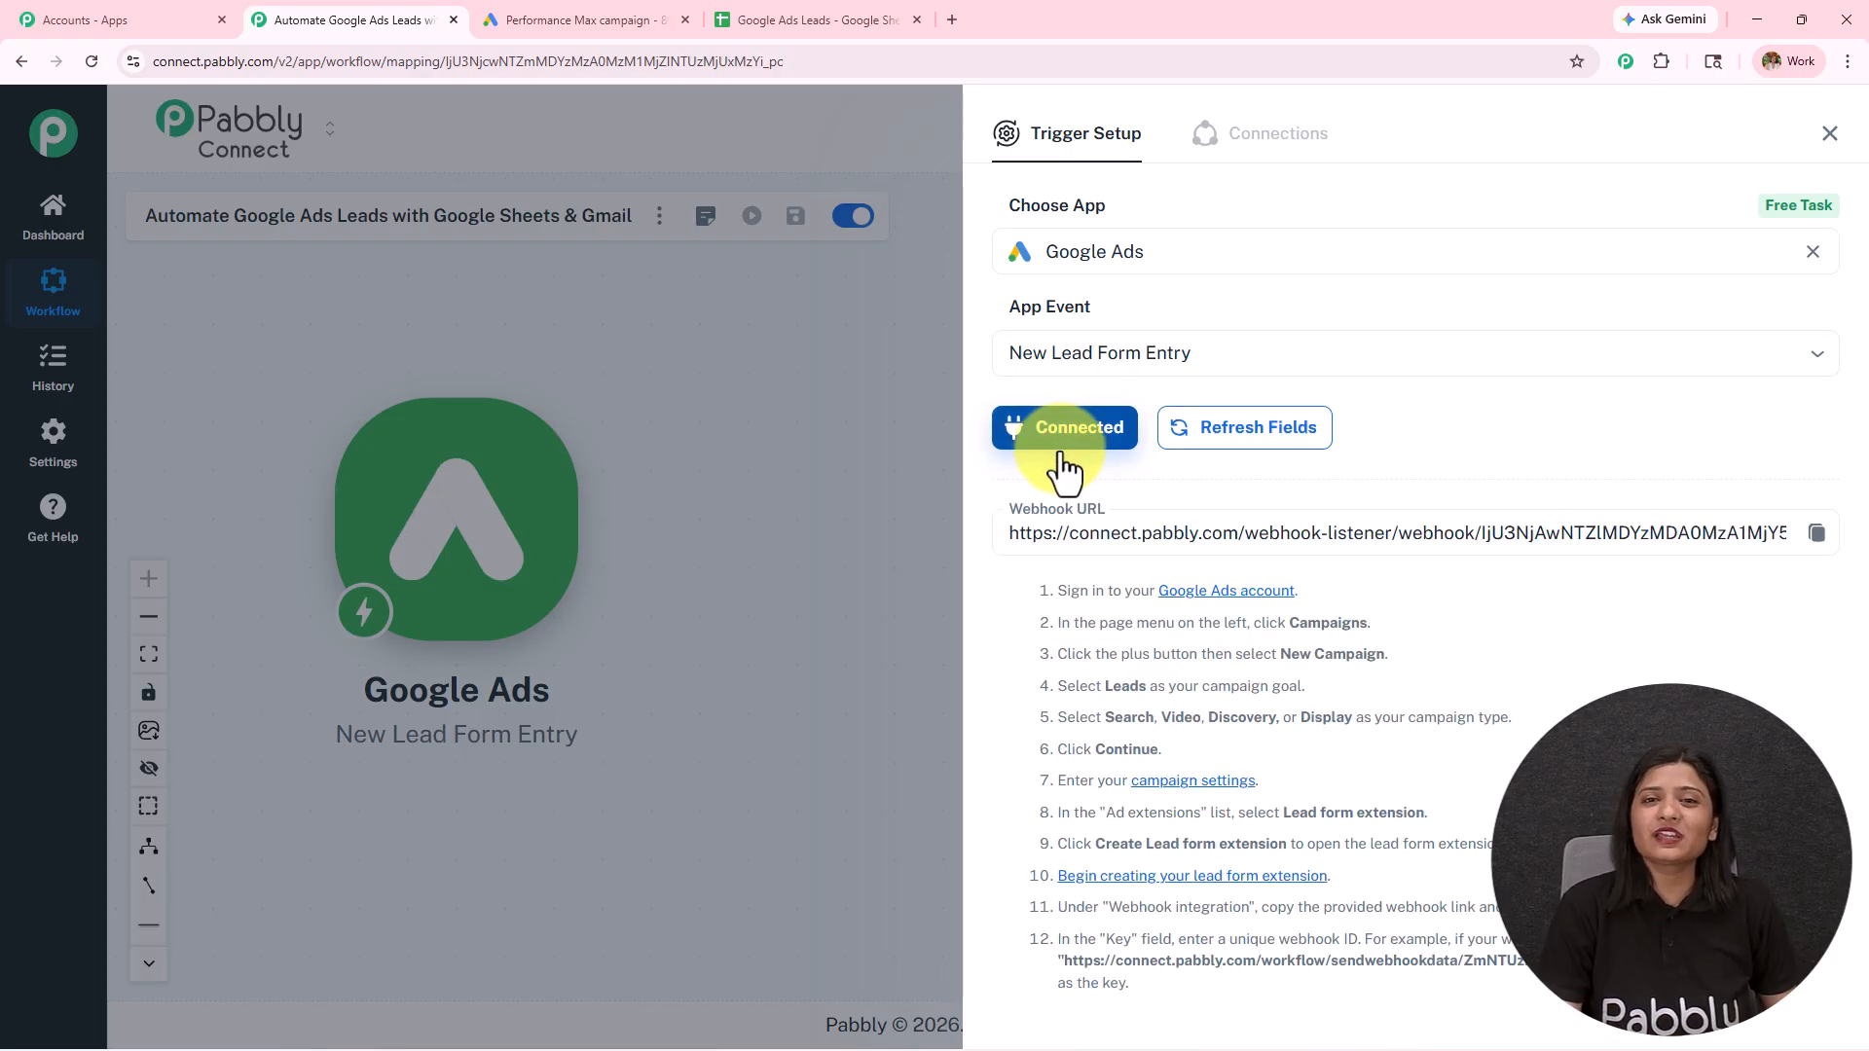
{"action": "scroll", "coordinate": [1079, 502], "scroll_direction": "down", "scroll_amount": 3}
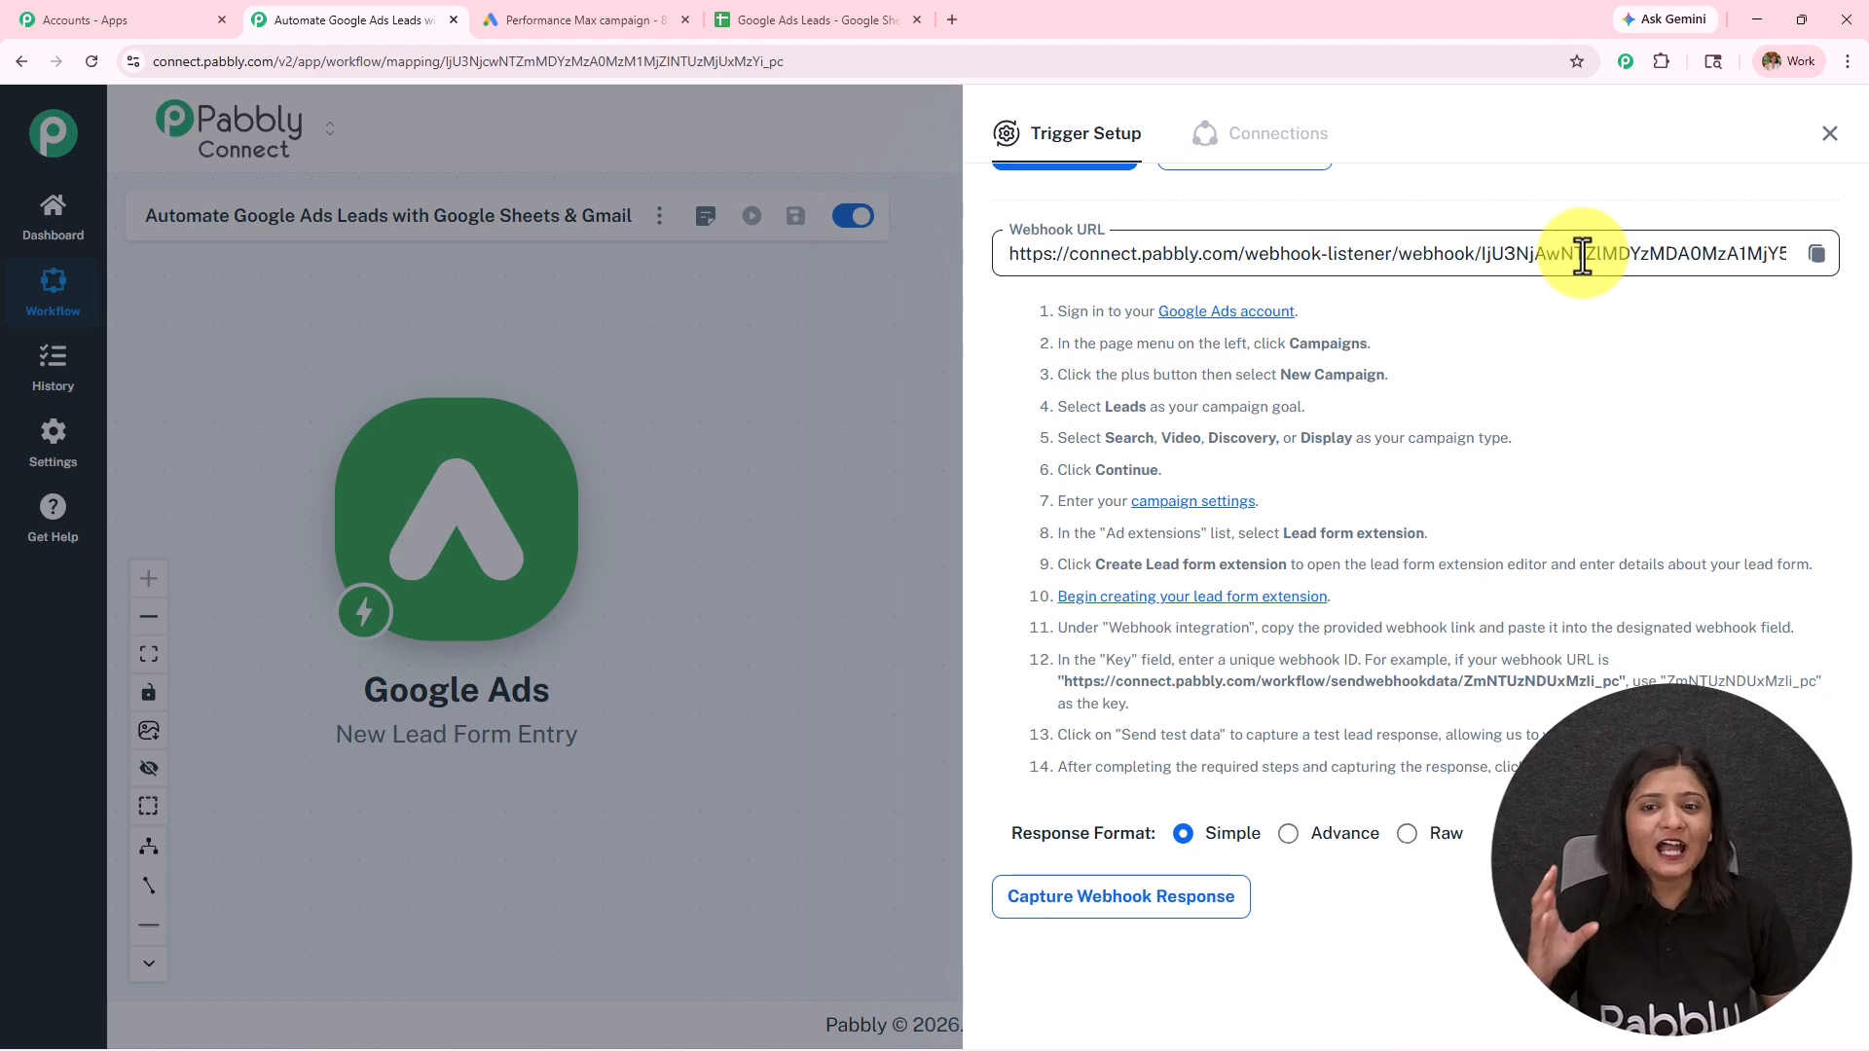
{"action": "left_click_drag", "start_coordinate": [1059, 311], "coordinate": [1556, 732]}
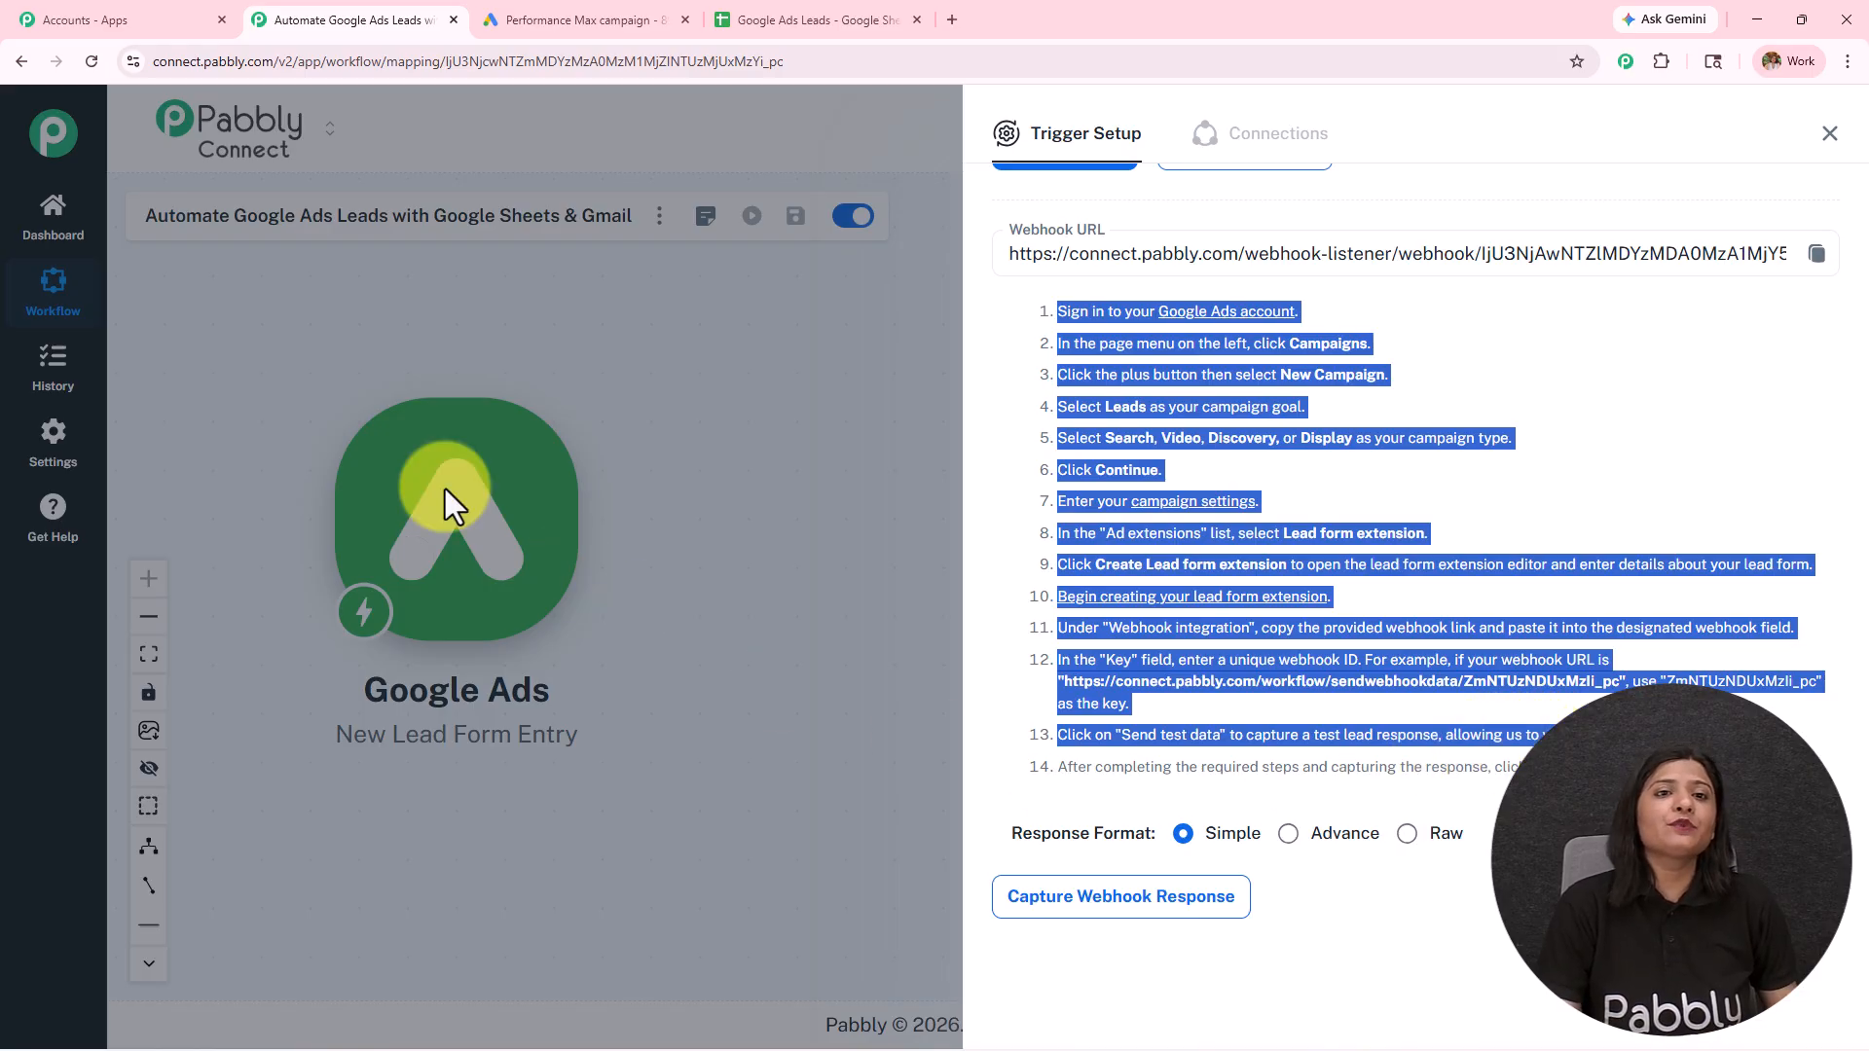
Step: Switch to Google Ads and add the Name question to the lead form, collected as first name and last name
{"action": "left_click", "coordinate": [565, 22]}
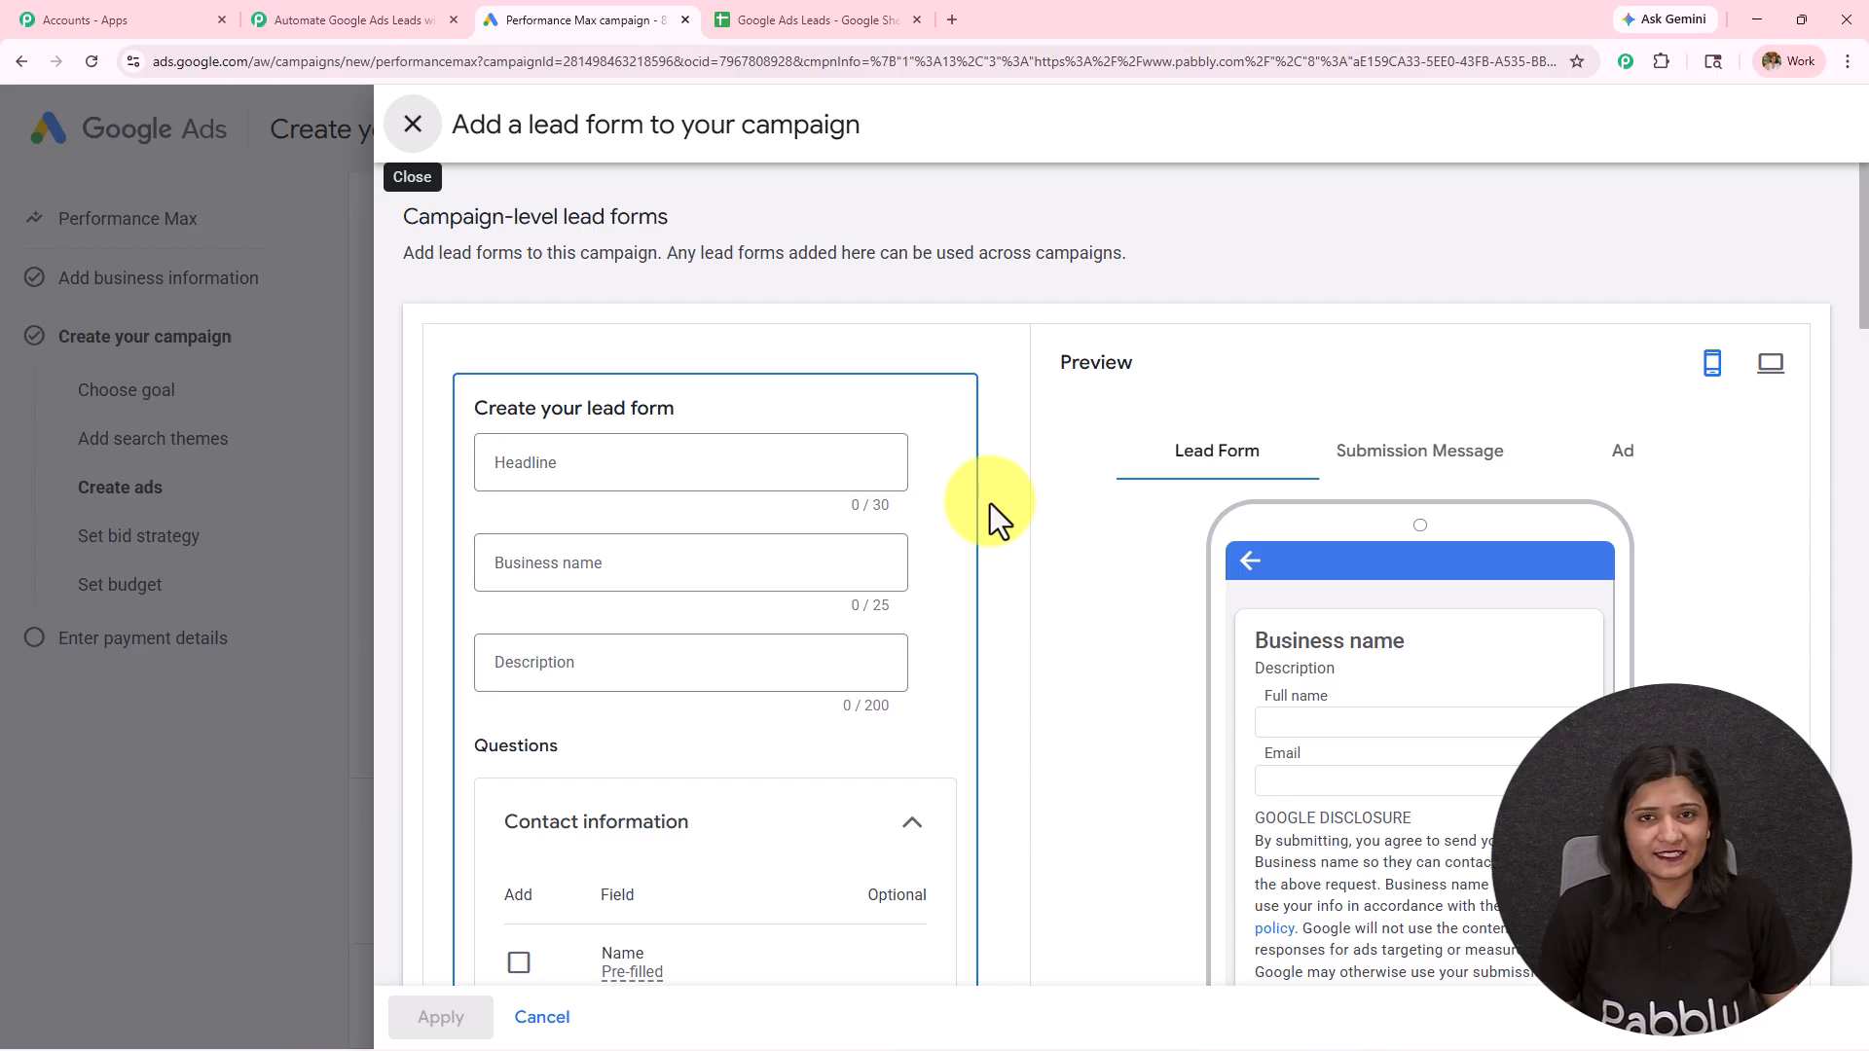
{"action": "scroll", "coordinate": [989, 509], "scroll_direction": "down", "scroll_amount": 6}
{"action": "scroll", "coordinate": [971, 537], "scroll_direction": "up", "scroll_amount": 3}
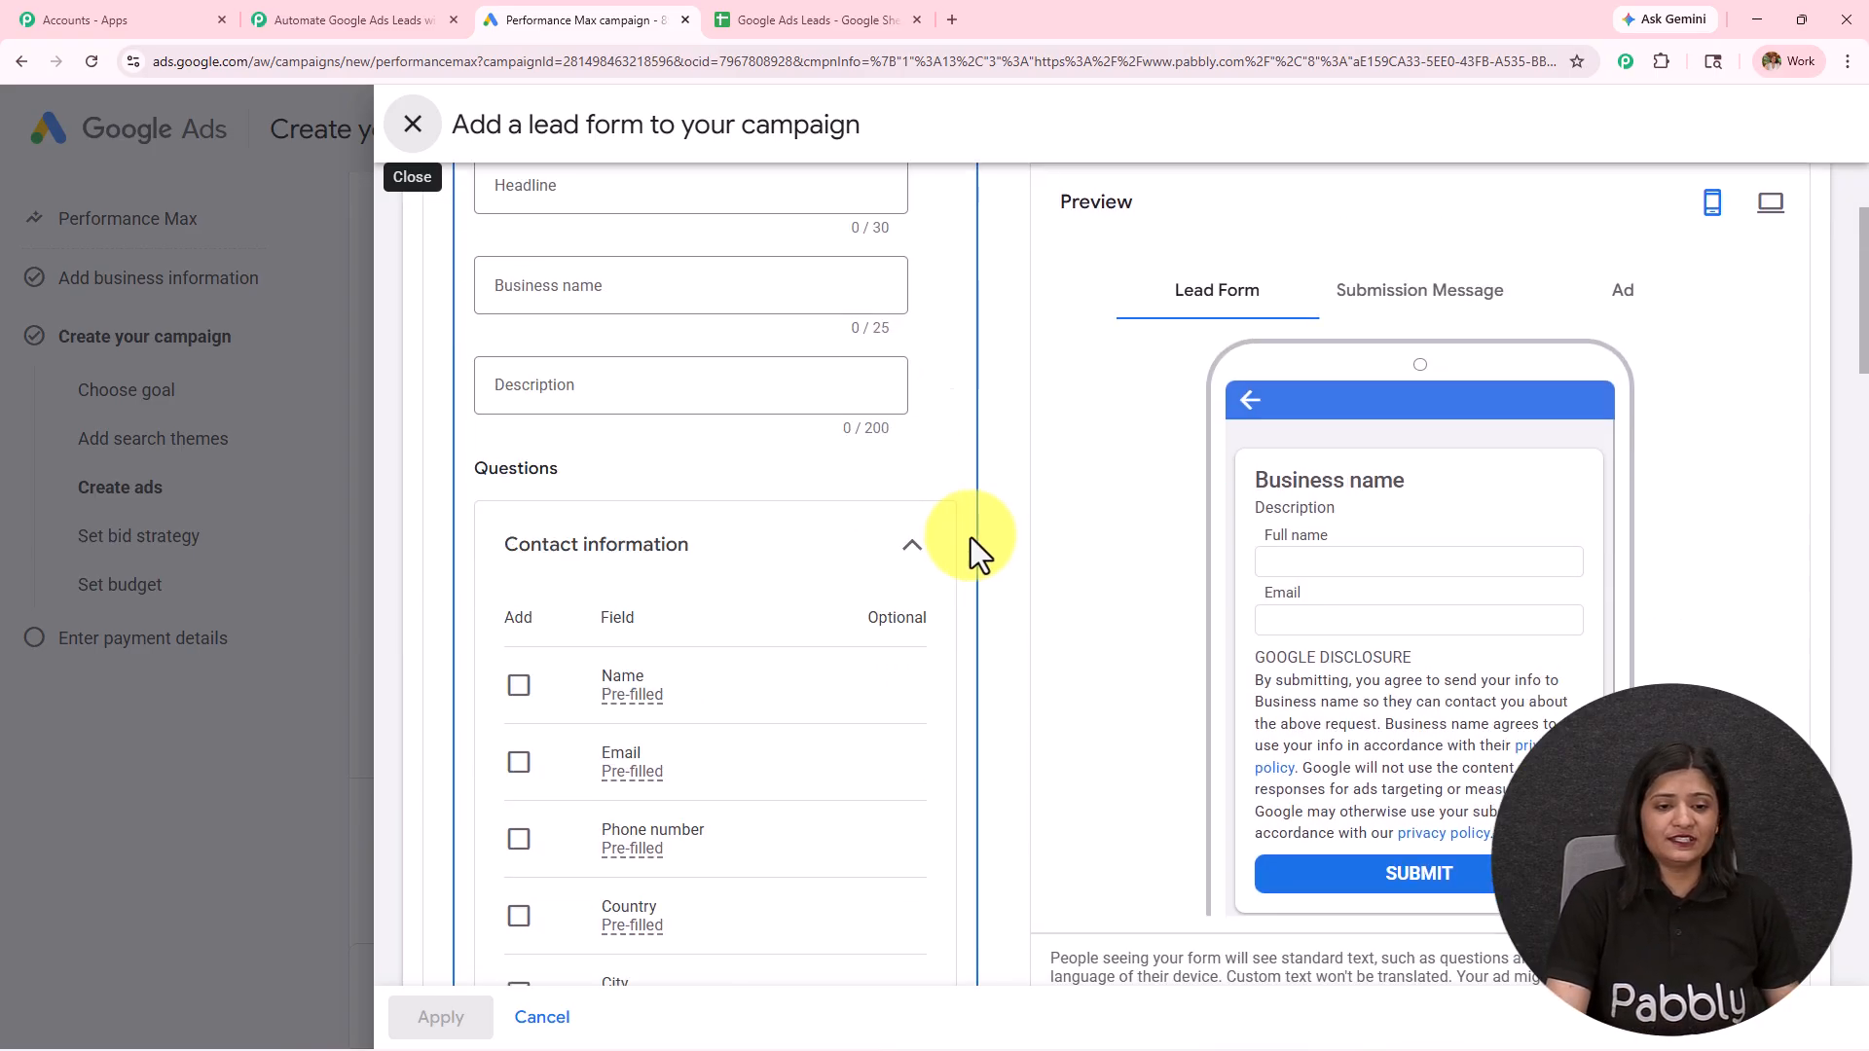
{"action": "scroll", "coordinate": [971, 537], "scroll_direction": "down", "scroll_amount": 2}
{"action": "left_click", "coordinate": [519, 477]}
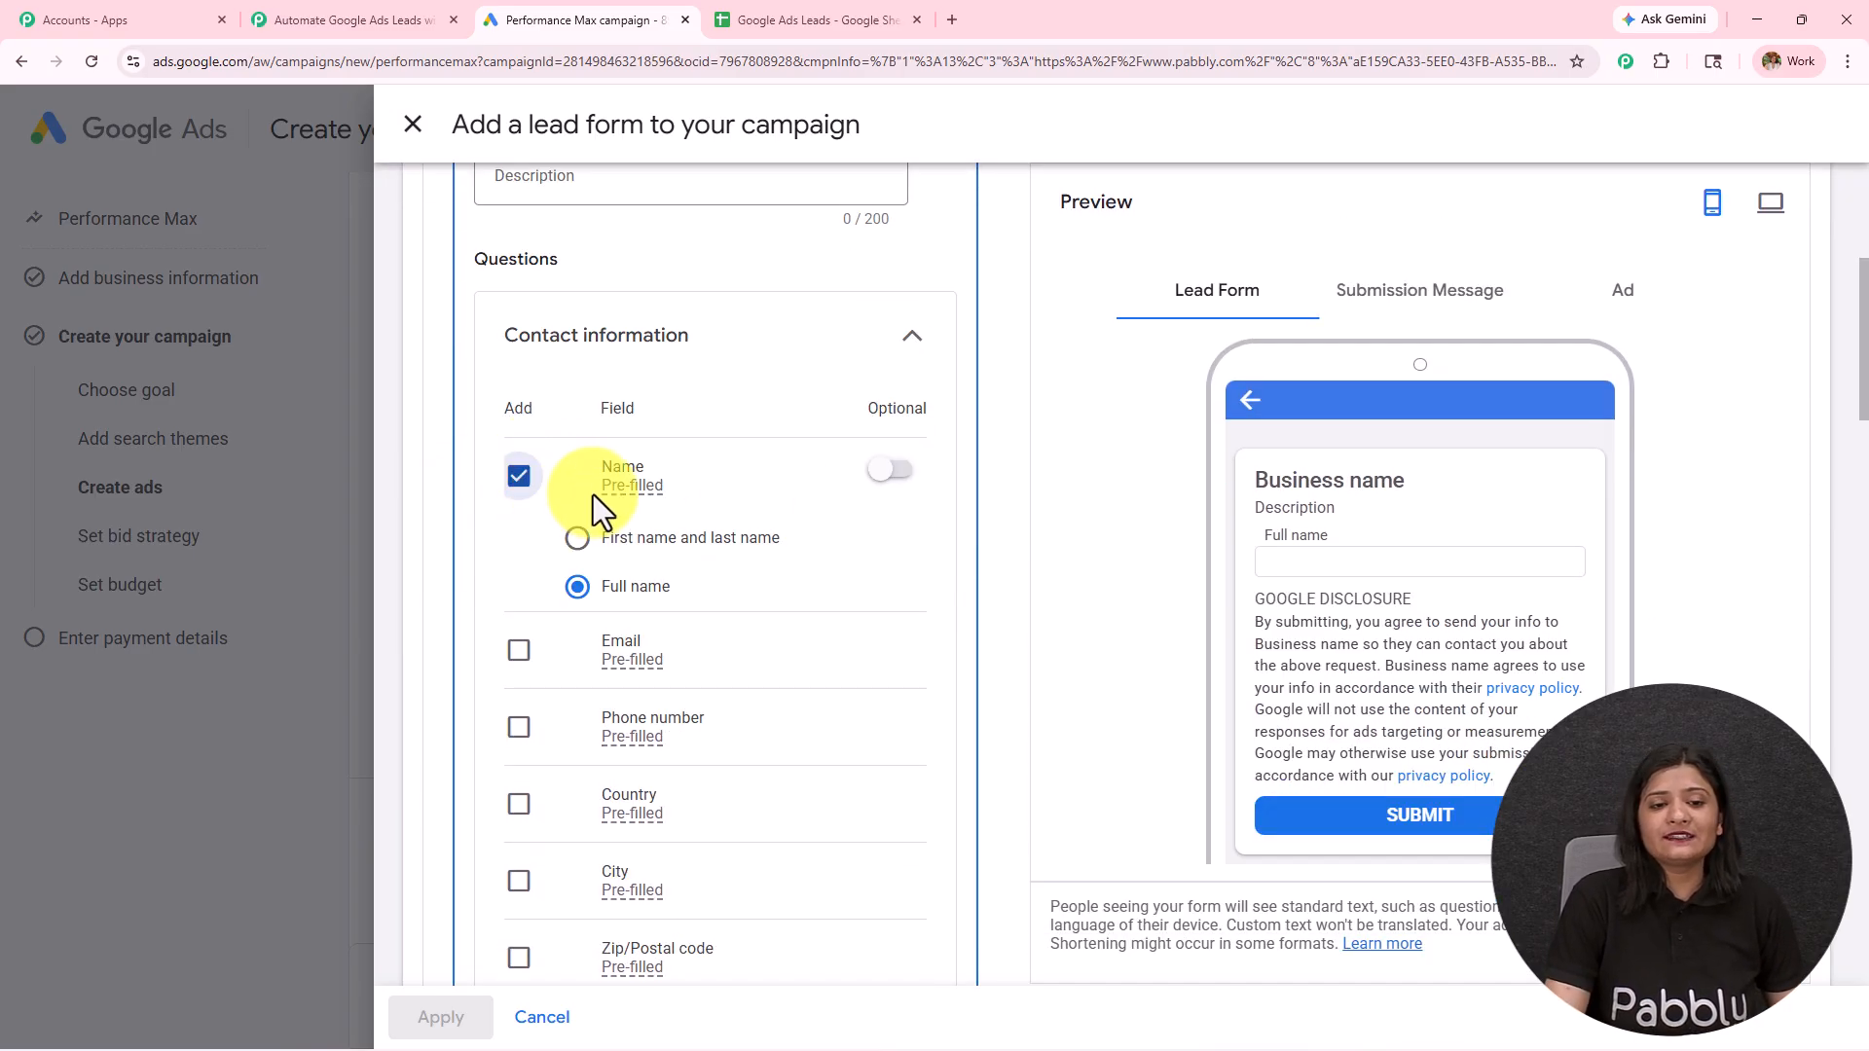
{"action": "left_click", "coordinate": [580, 540]}
Step: Add Email, Phone number and City from the contact information and Company name from the work information to the lead form
{"action": "scroll", "coordinate": [558, 408], "scroll_direction": "down", "scroll_amount": 3}
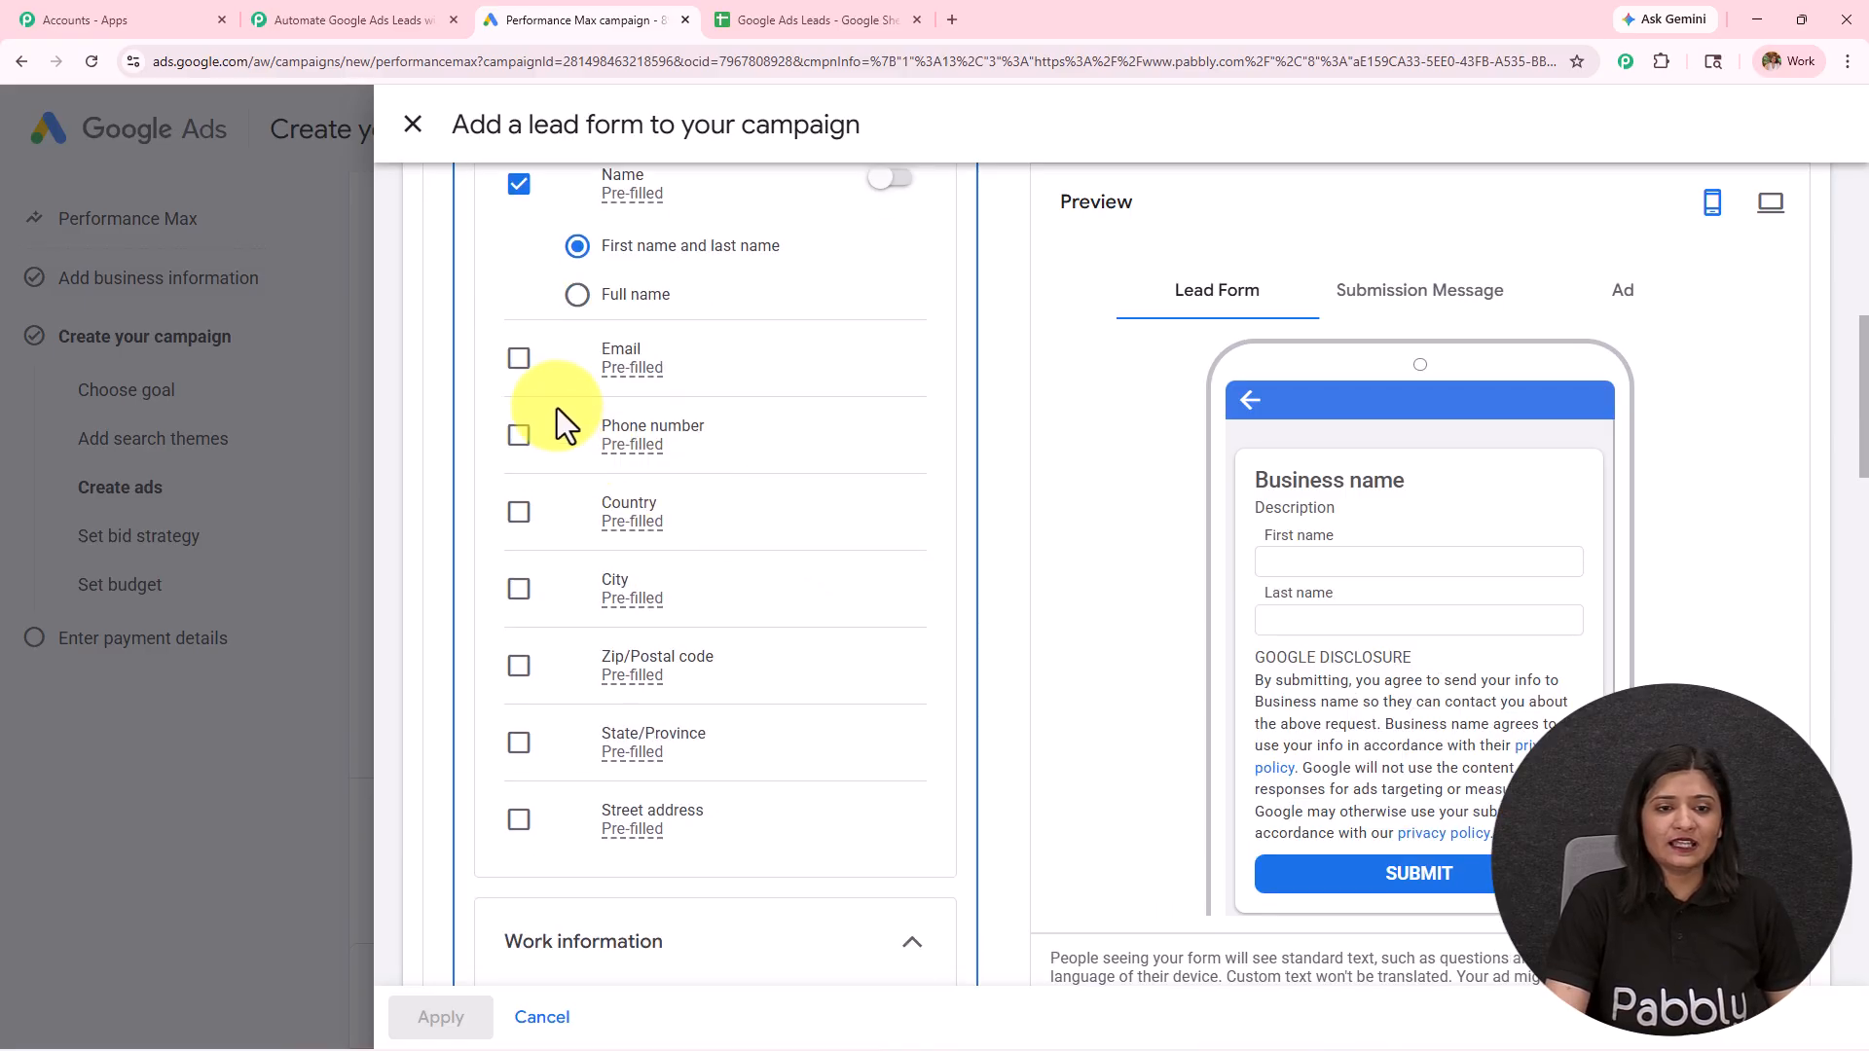
{"action": "left_click", "coordinate": [517, 360]}
{"action": "left_click", "coordinate": [517, 437]}
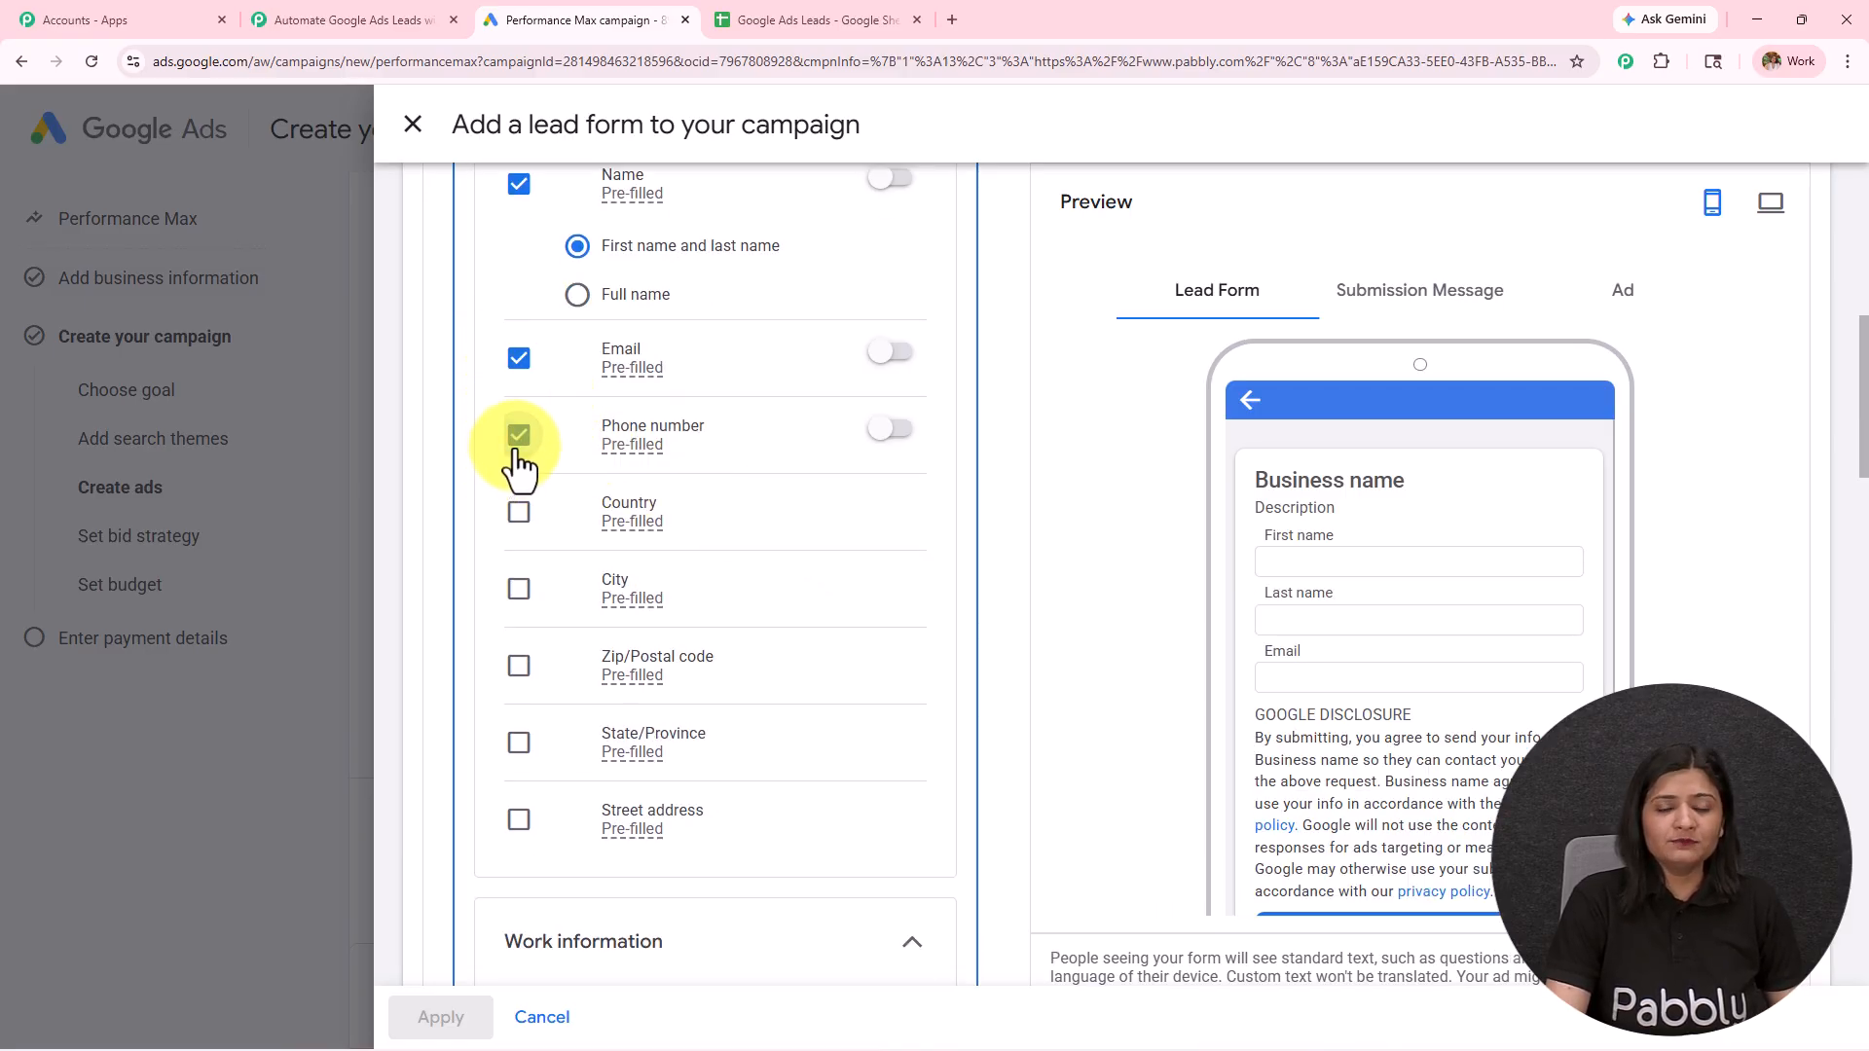
{"action": "left_click", "coordinate": [518, 589]}
{"action": "scroll", "coordinate": [511, 594], "scroll_direction": "down", "scroll_amount": 5}
{"action": "left_click", "coordinate": [518, 582]}
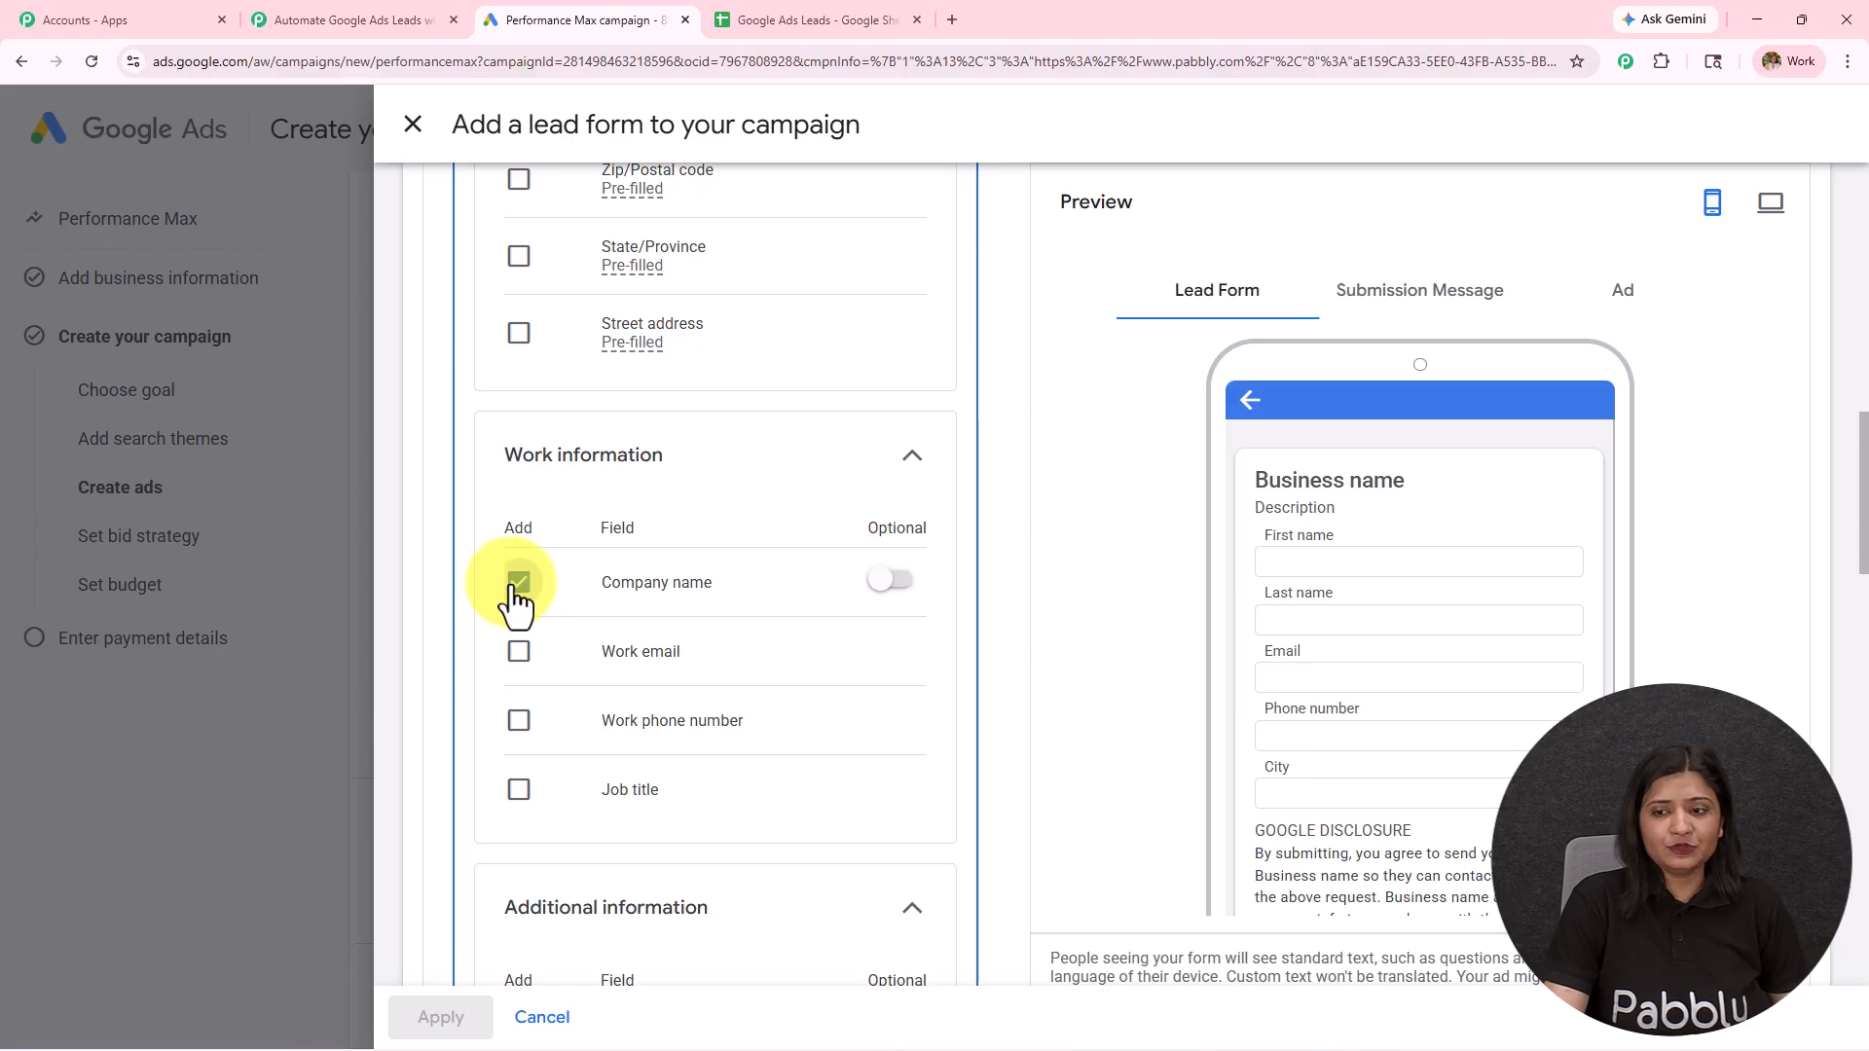
Step: Review the remaining lead form settings and expand the lead delivery option to reach the Webhook URL field
{"action": "scroll", "coordinate": [751, 649], "scroll_direction": "down", "scroll_amount": 10}
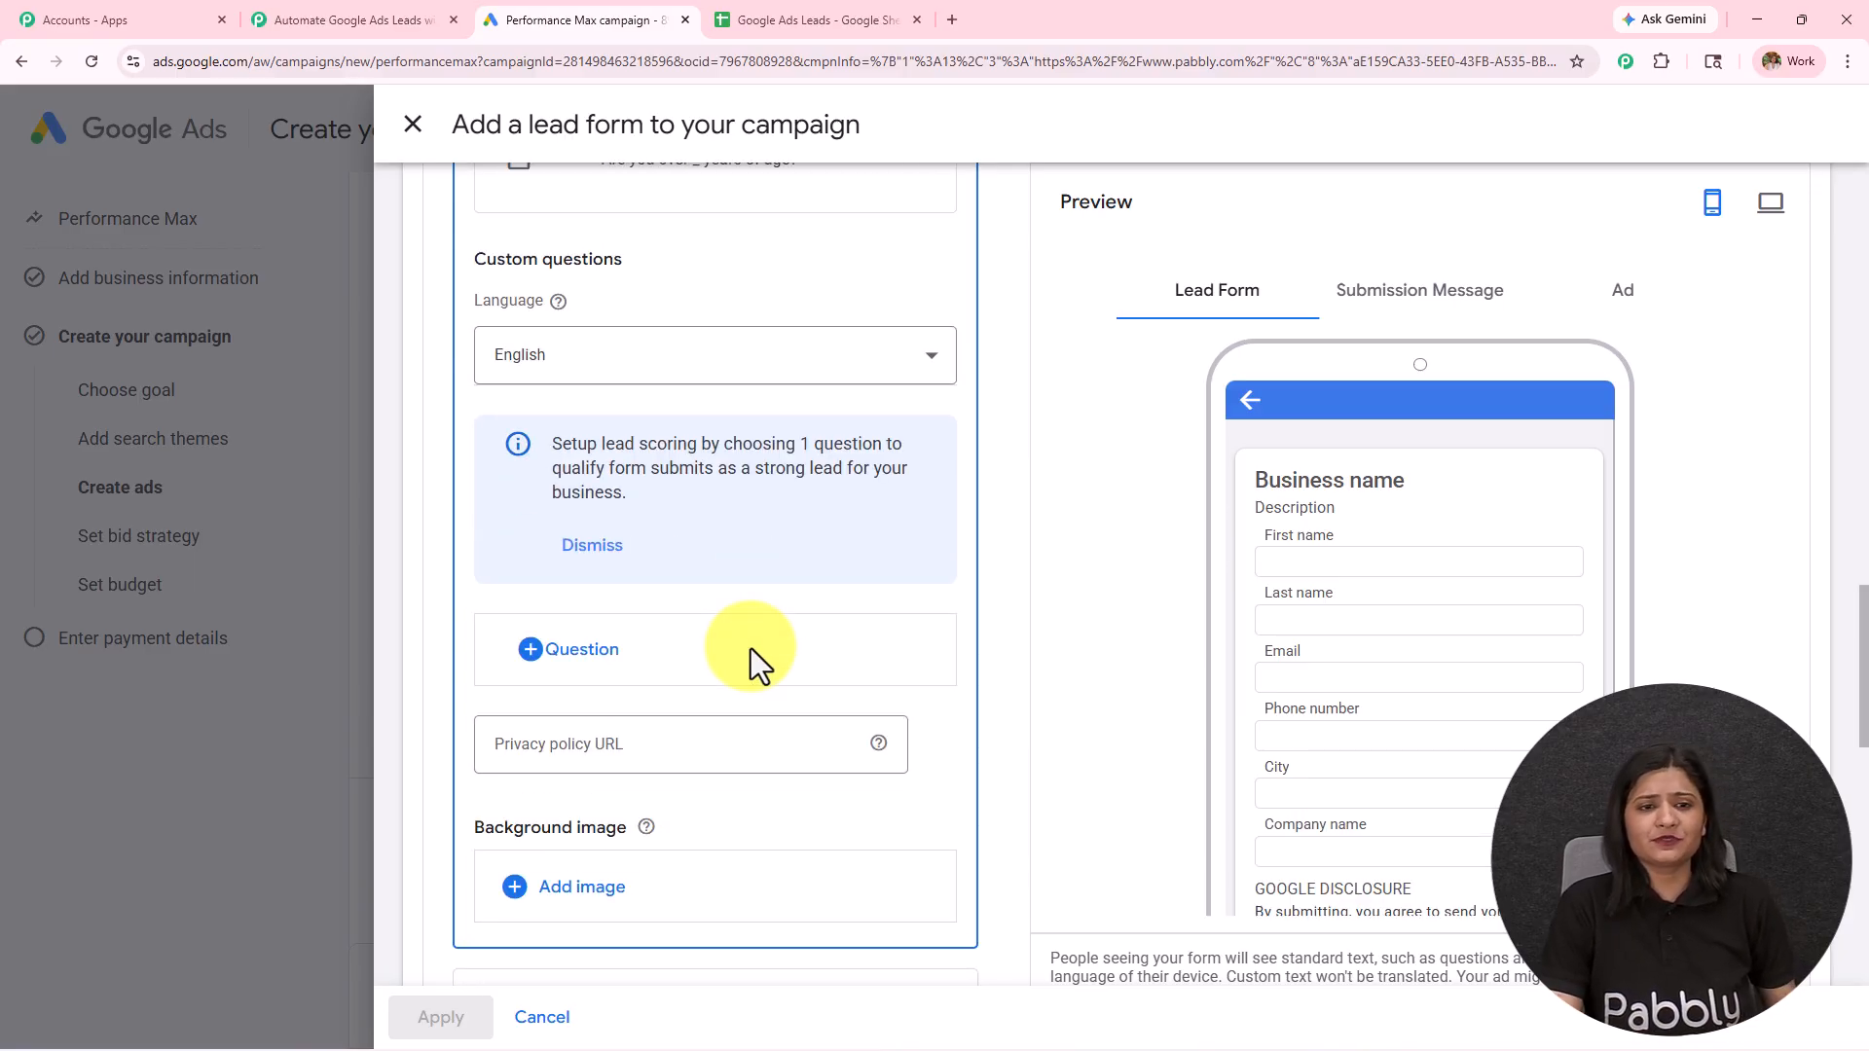
{"action": "scroll", "coordinate": [751, 648], "scroll_direction": "down", "scroll_amount": 10}
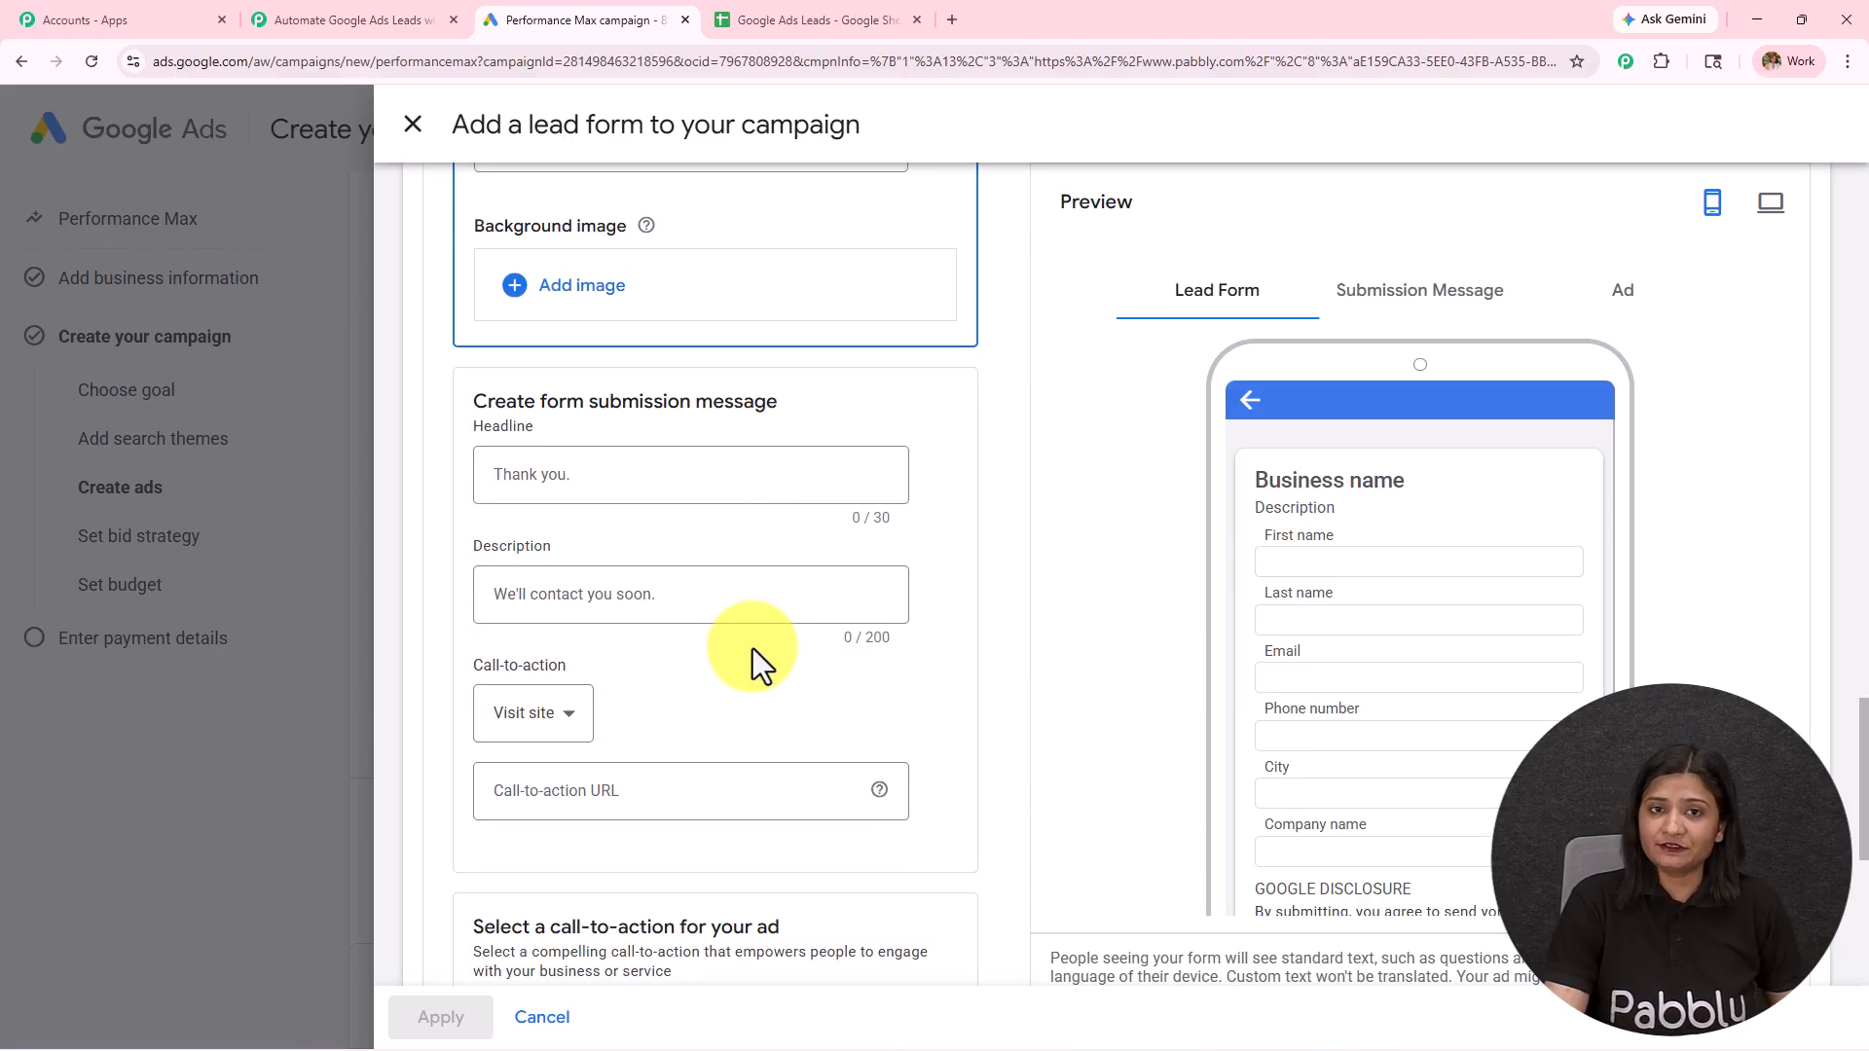
{"action": "scroll", "coordinate": [751, 648], "scroll_direction": "down", "scroll_amount": 2}
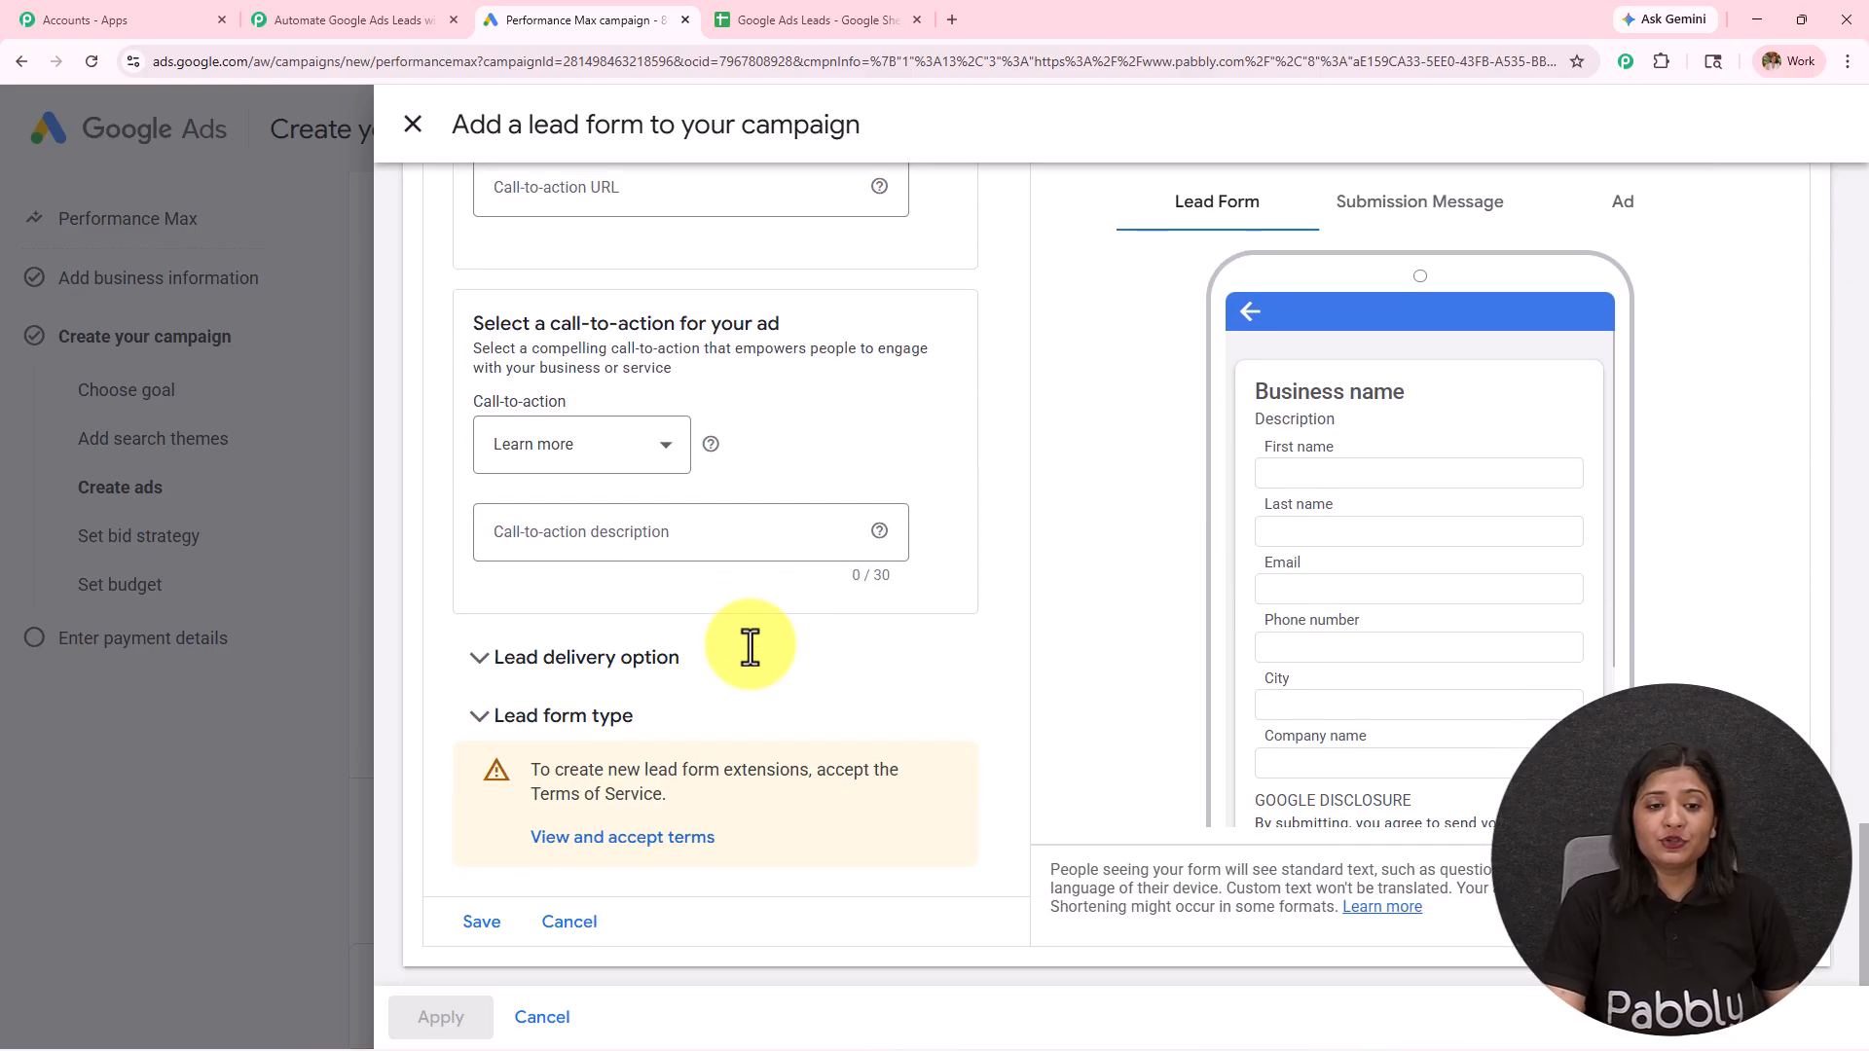
{"action": "scroll", "coordinate": [750, 646], "scroll_direction": "up", "scroll_amount": 8}
{"action": "scroll", "coordinate": [750, 646], "scroll_direction": "down", "scroll_amount": 8}
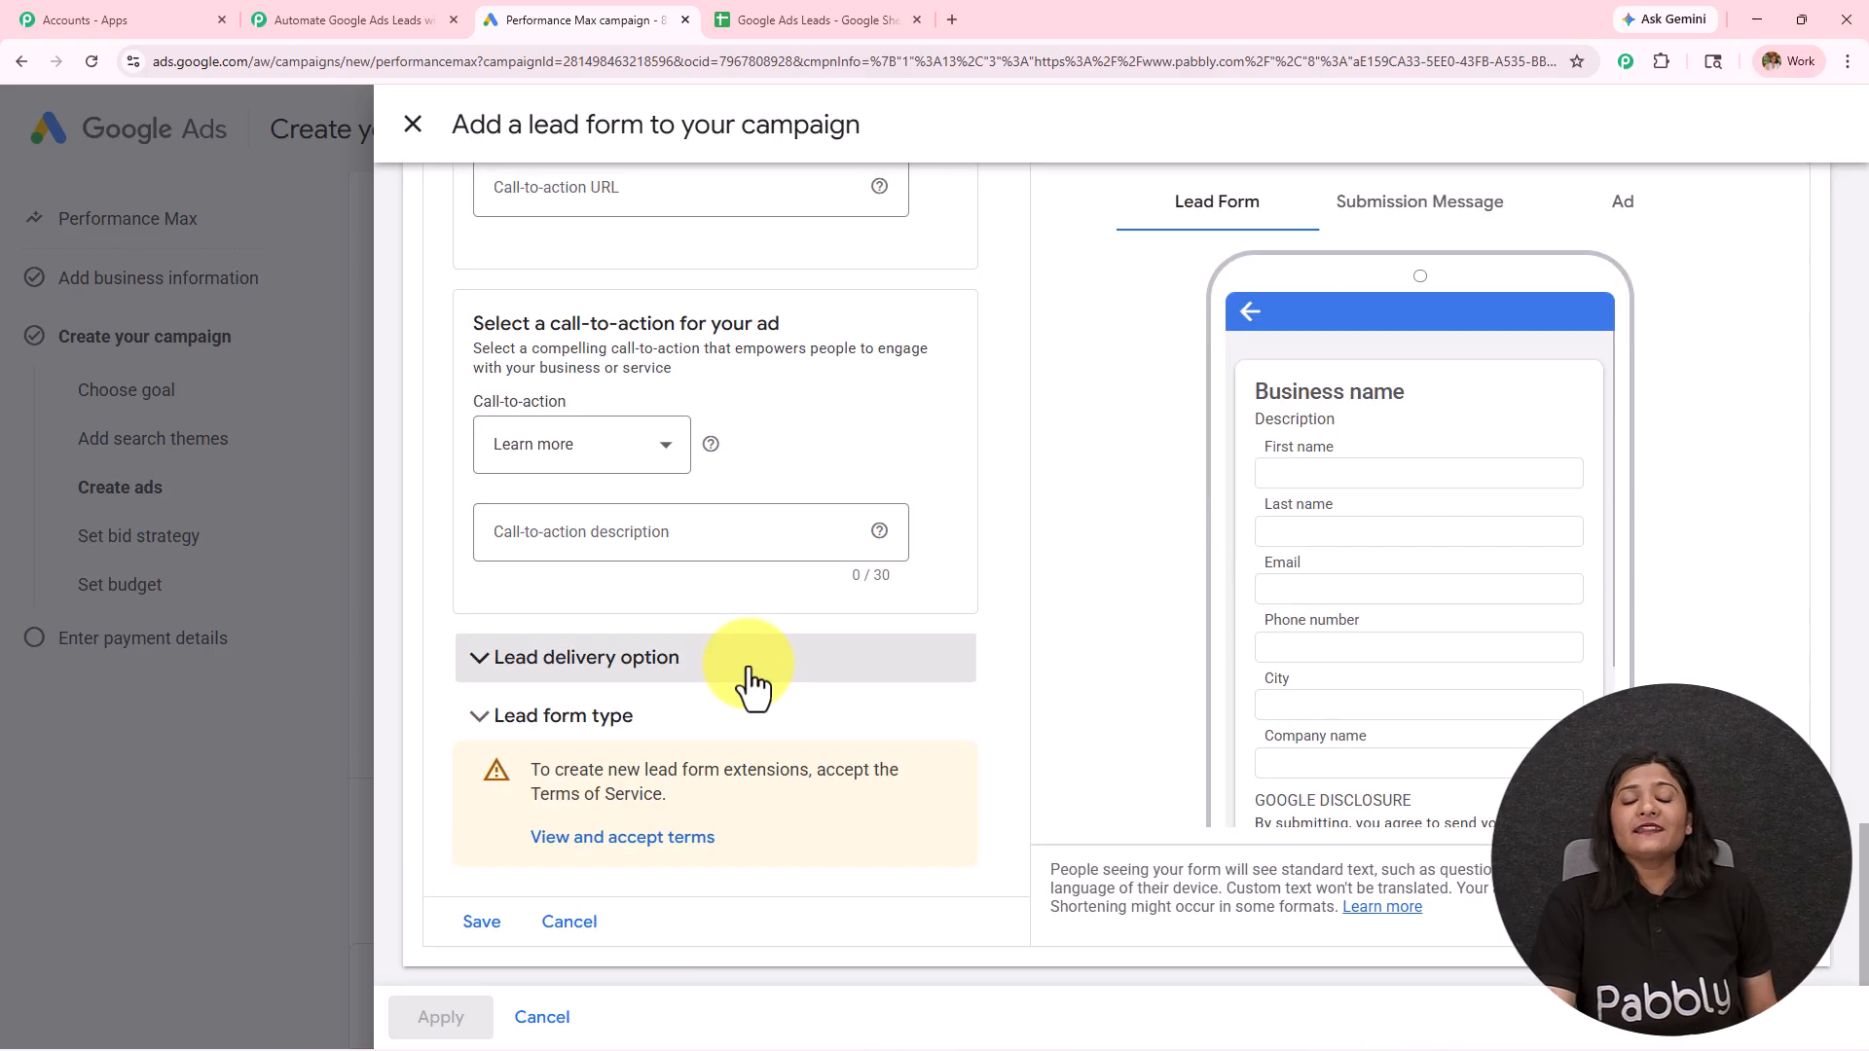
{"action": "left_click", "coordinate": [666, 672]}
{"action": "scroll", "coordinate": [835, 457], "scroll_direction": "down", "scroll_amount": 5}
{"action": "scroll", "coordinate": [834, 457], "scroll_direction": "down", "scroll_amount": 1}
{"action": "scroll", "coordinate": [835, 459], "scroll_direction": "up", "scroll_amount": 1}
{"action": "left_click", "coordinate": [656, 475]}
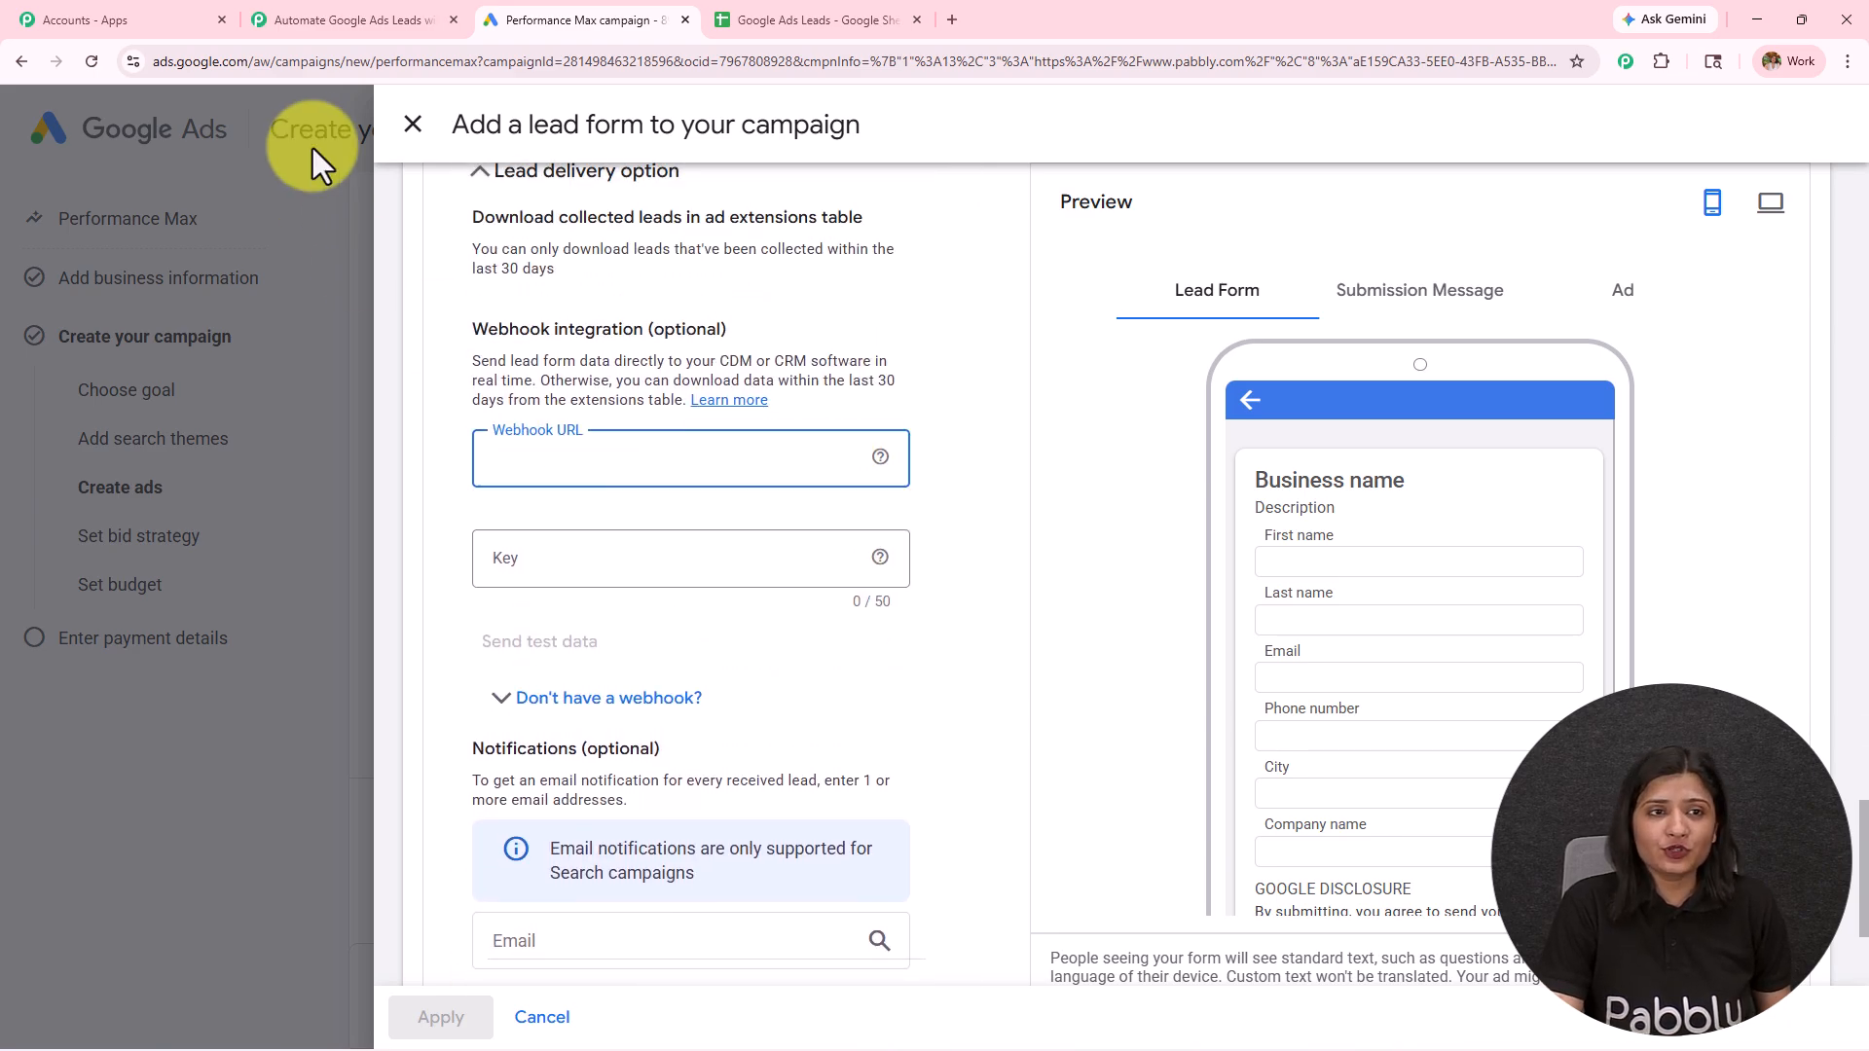
Step: Copy the trigger's webhook URL from Pabbly Connect into the Google Ads lead form's Webhook URL field and enter the webhook key
{"action": "left_click", "coordinate": [387, 10]}
{"action": "left_click", "coordinate": [1816, 253]}
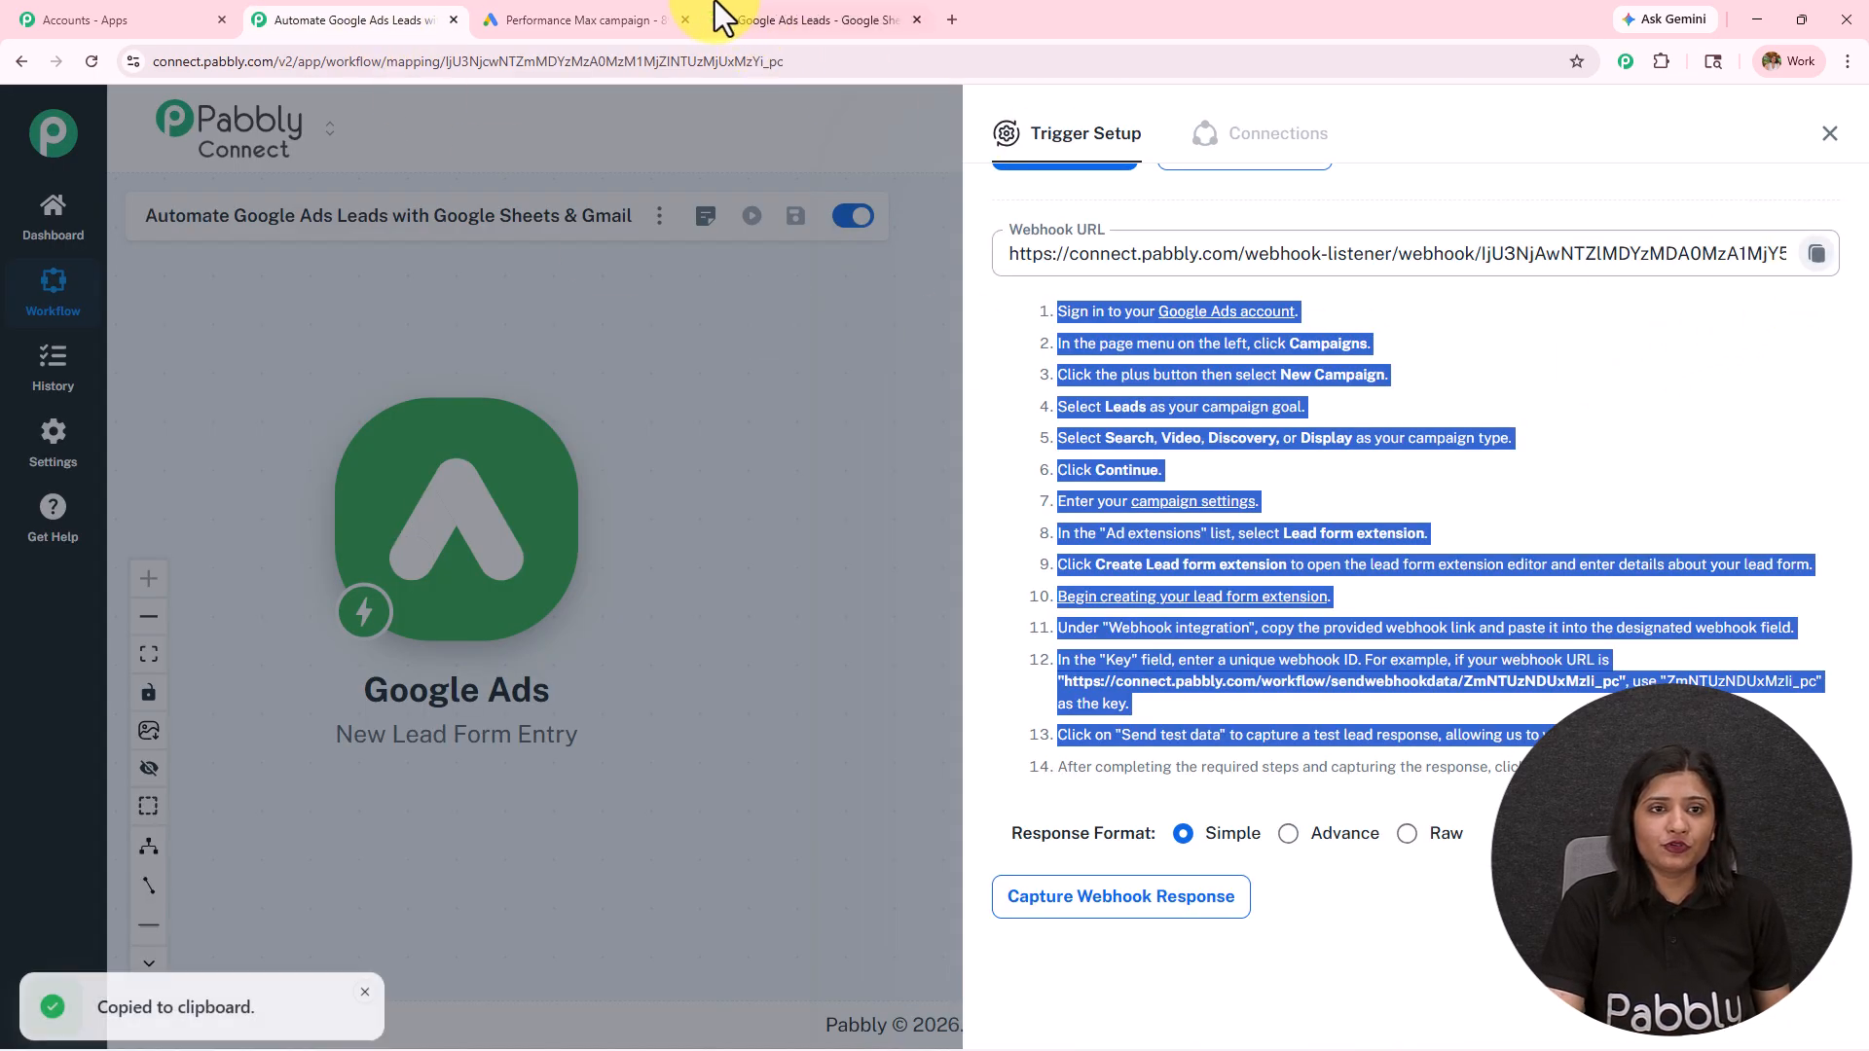
{"action": "left_click", "coordinate": [623, 20]}
{"action": "key", "text": "ctrl+v"}
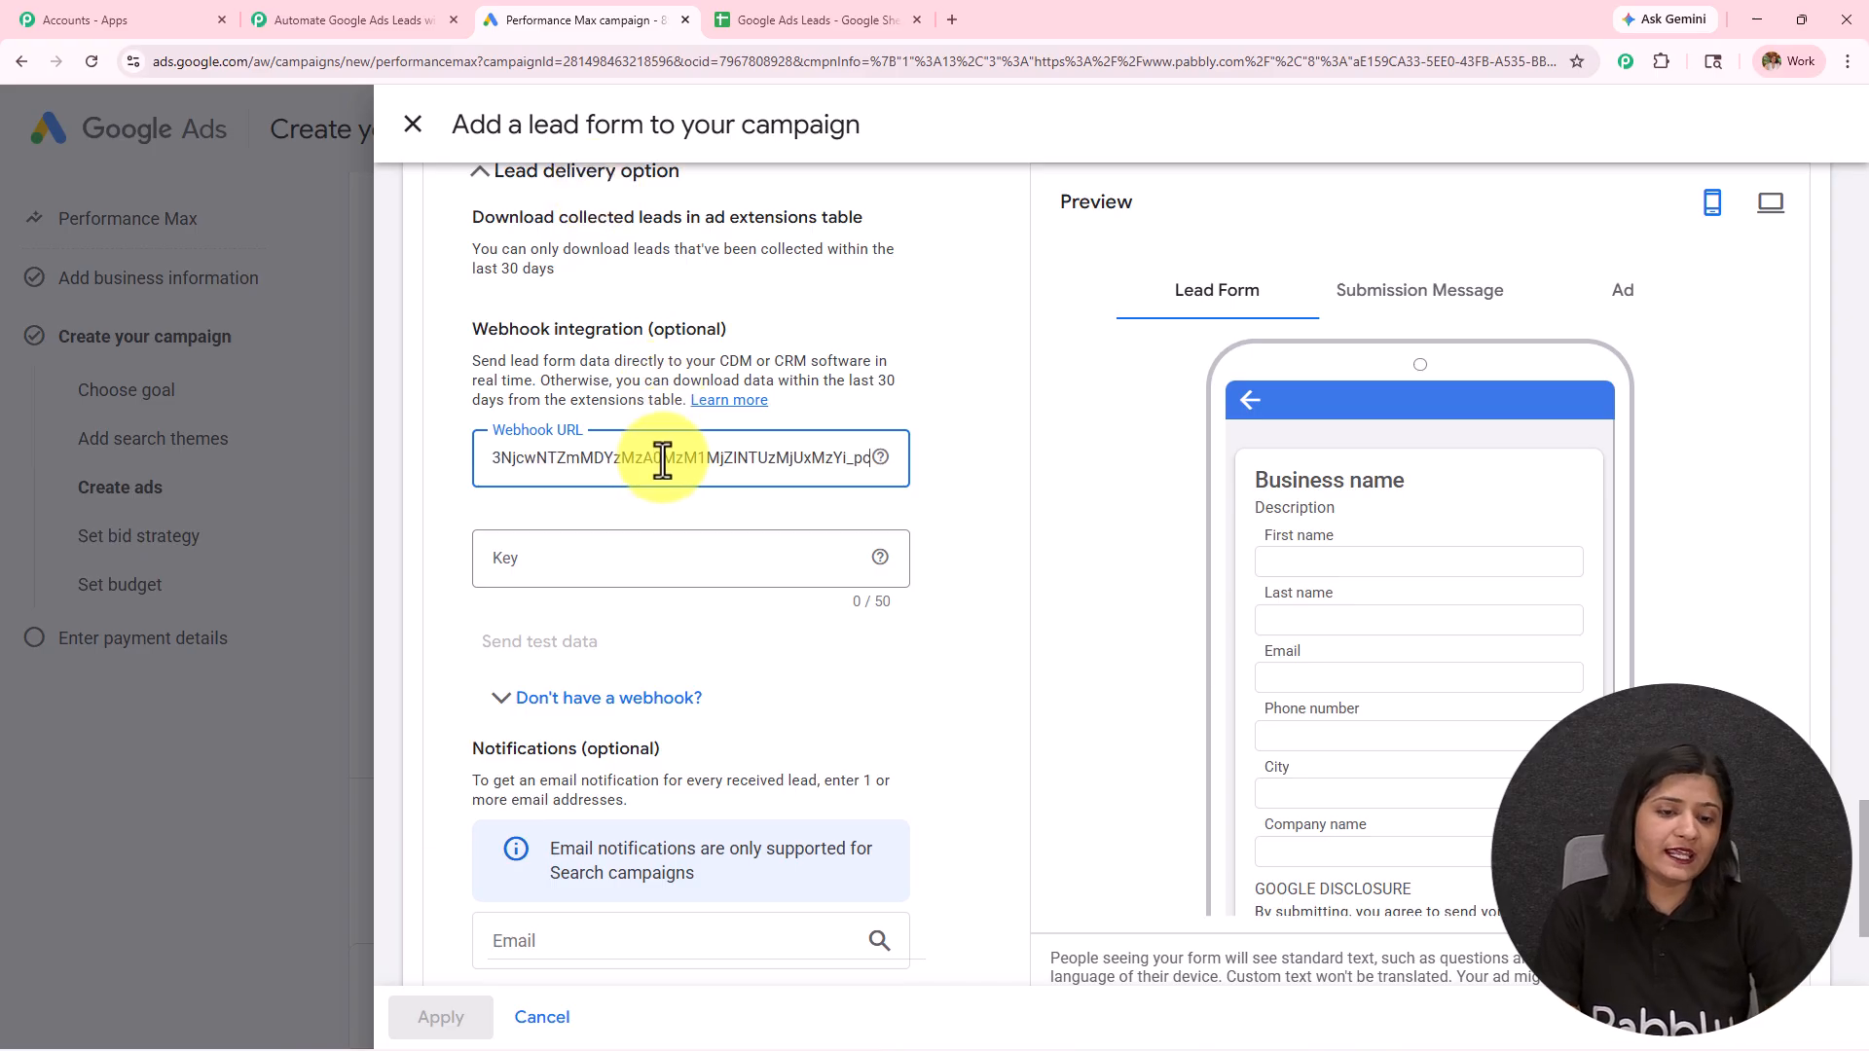
{"action": "left_click", "coordinate": [669, 547]}
{"action": "type", "text": "123"}
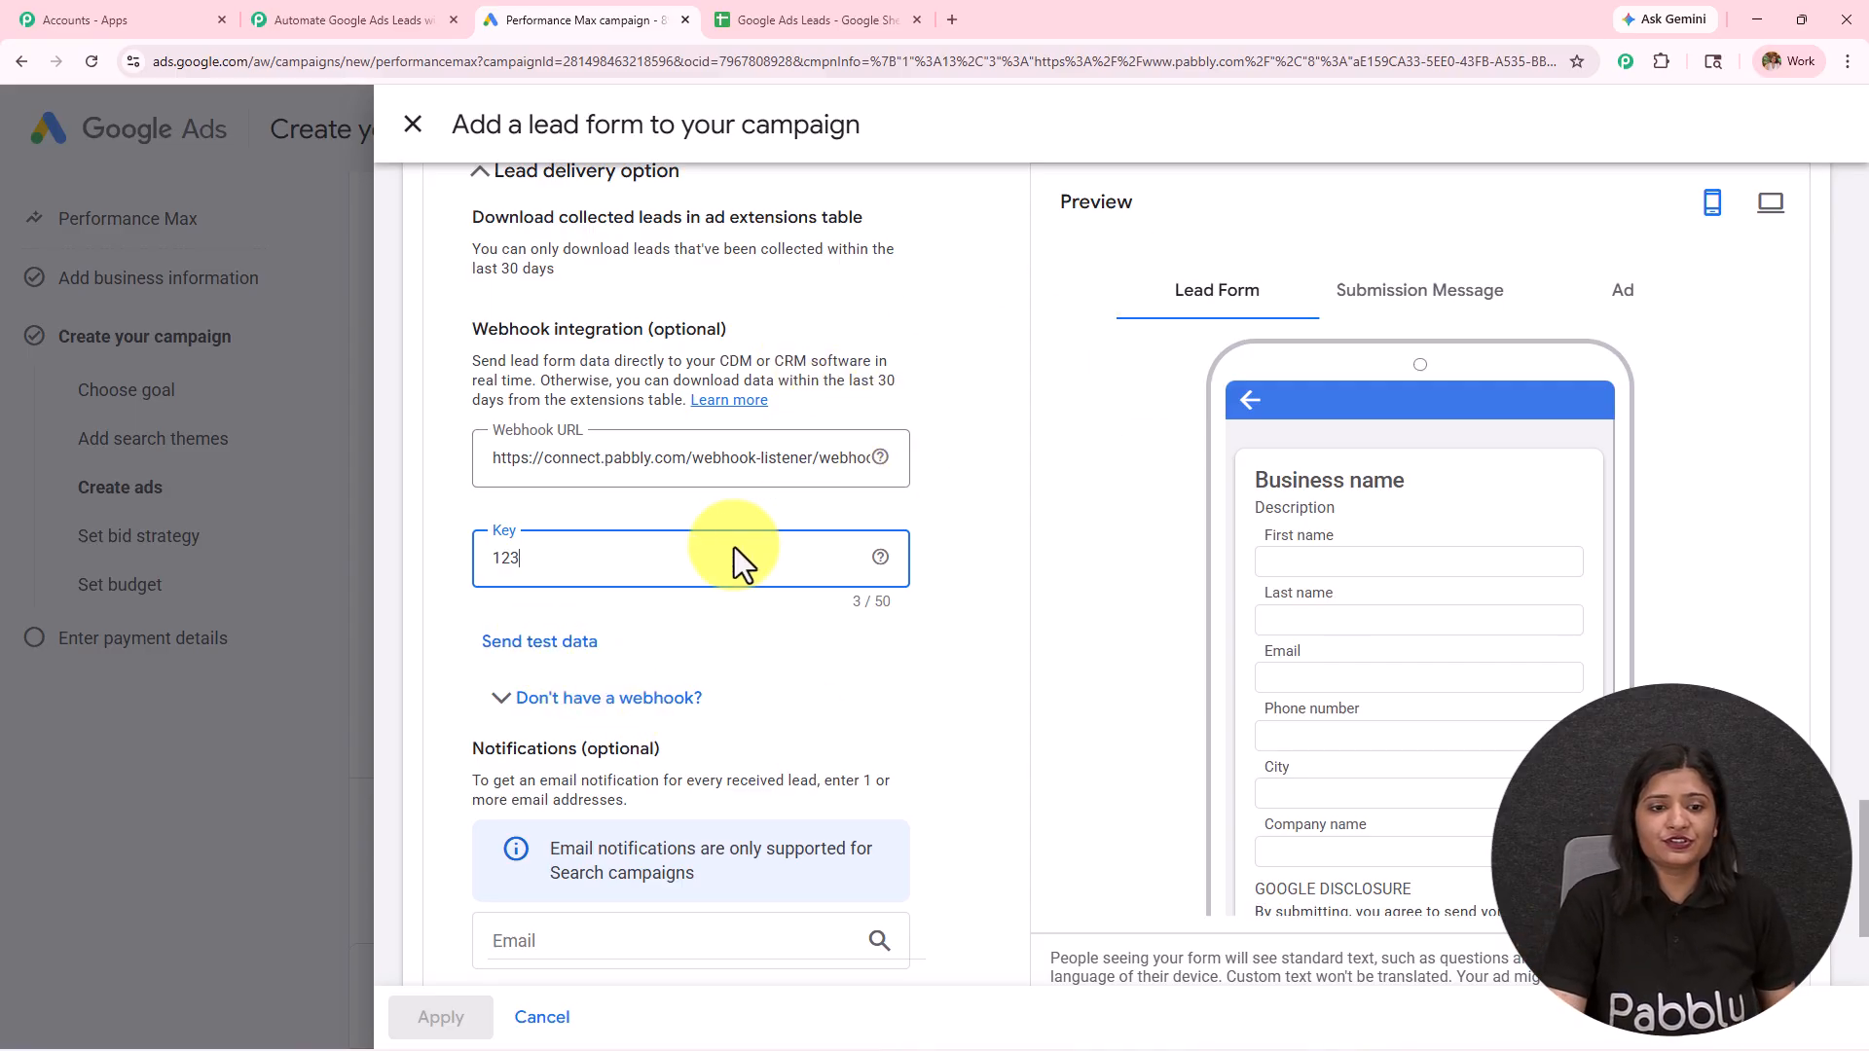
Step: Start capturing the webhook response in Pabbly Connect and send test data from the Google Ads lead form
{"action": "left_click", "coordinate": [306, 16]}
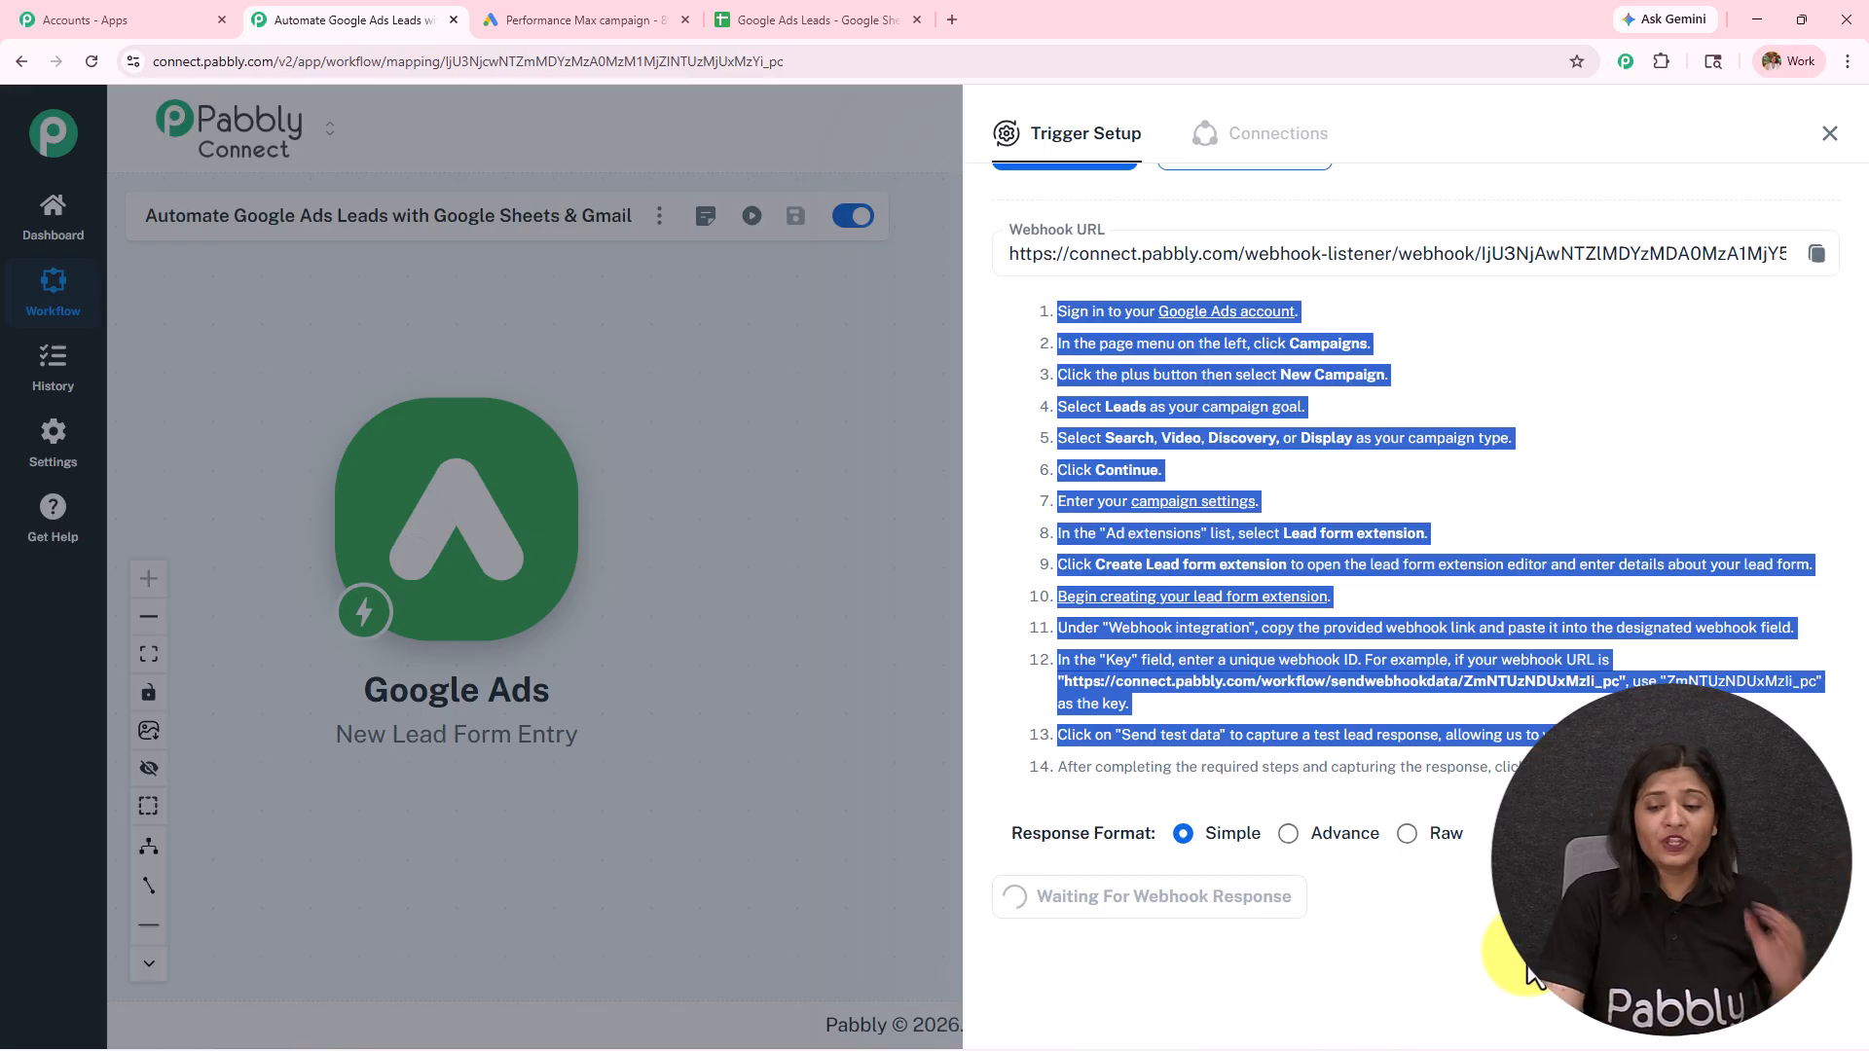
{"action": "left_click", "coordinate": [584, 19]}
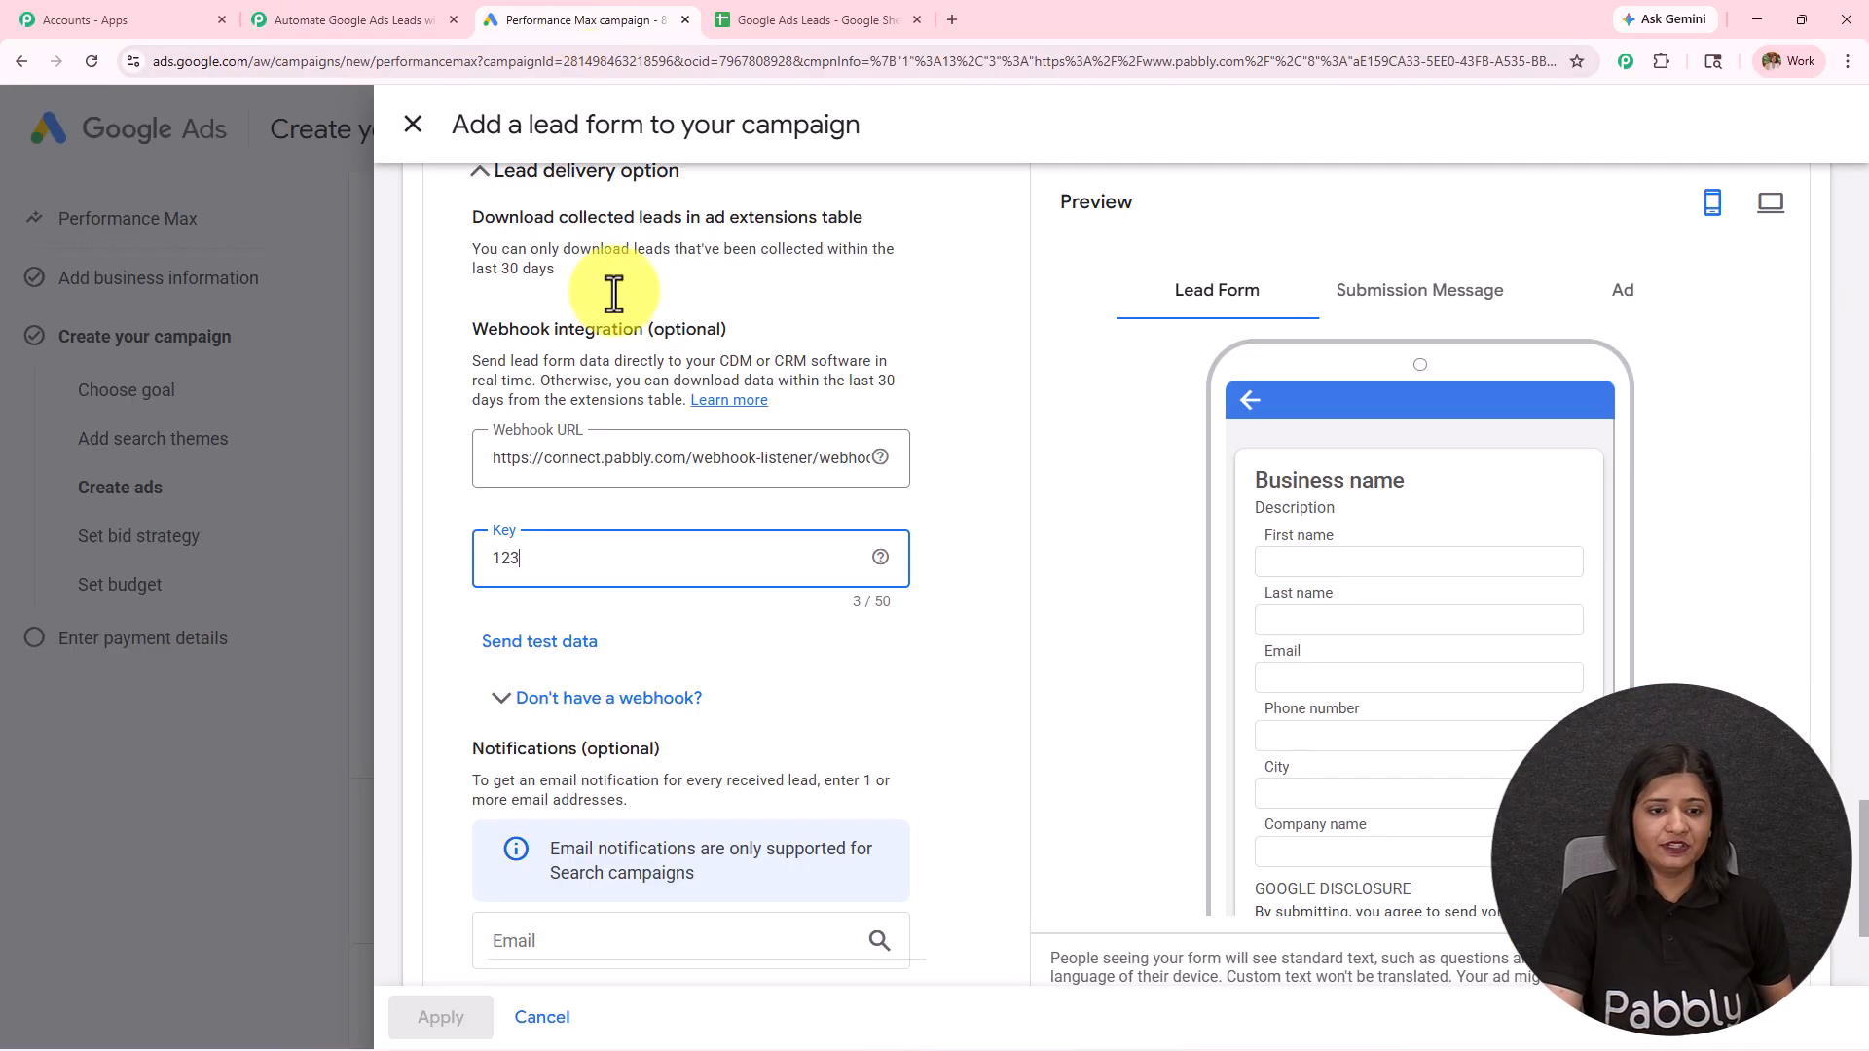
{"action": "left_click", "coordinate": [570, 642]}
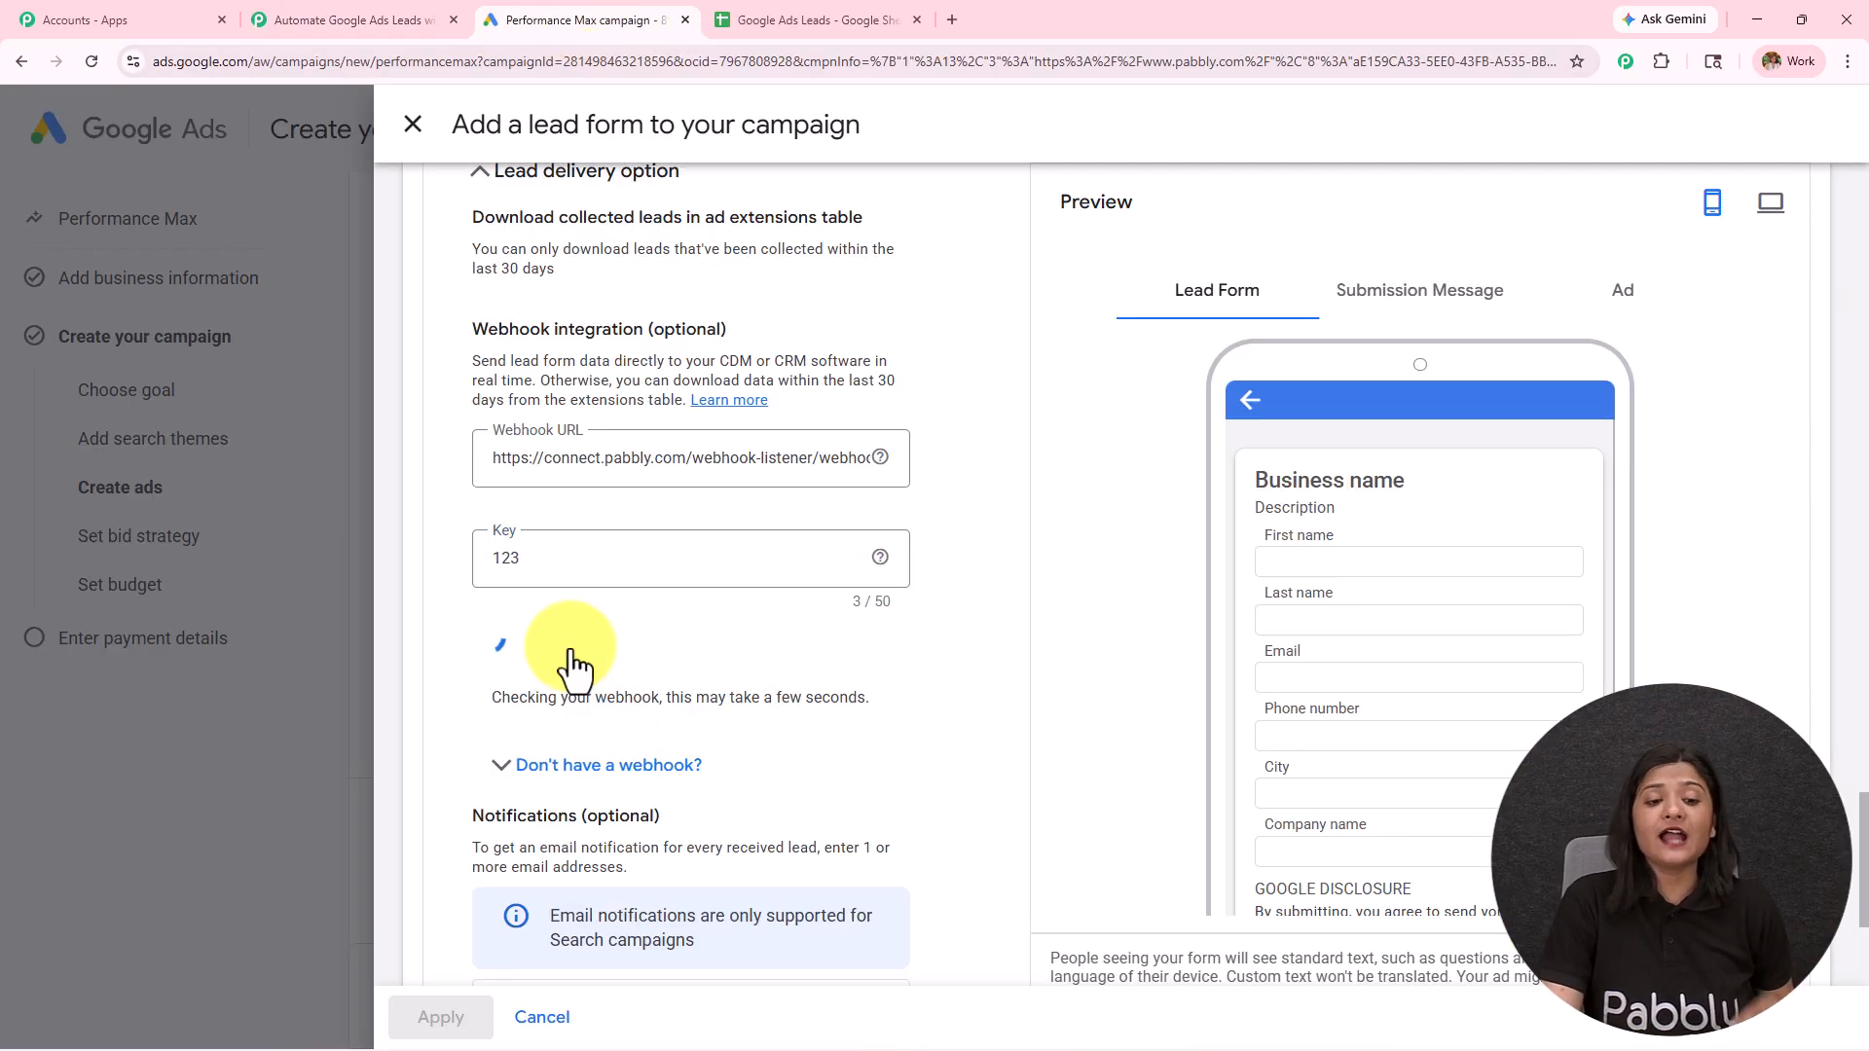
{"action": "left_click_drag", "start_coordinate": [545, 703], "coordinate": [915, 752]}
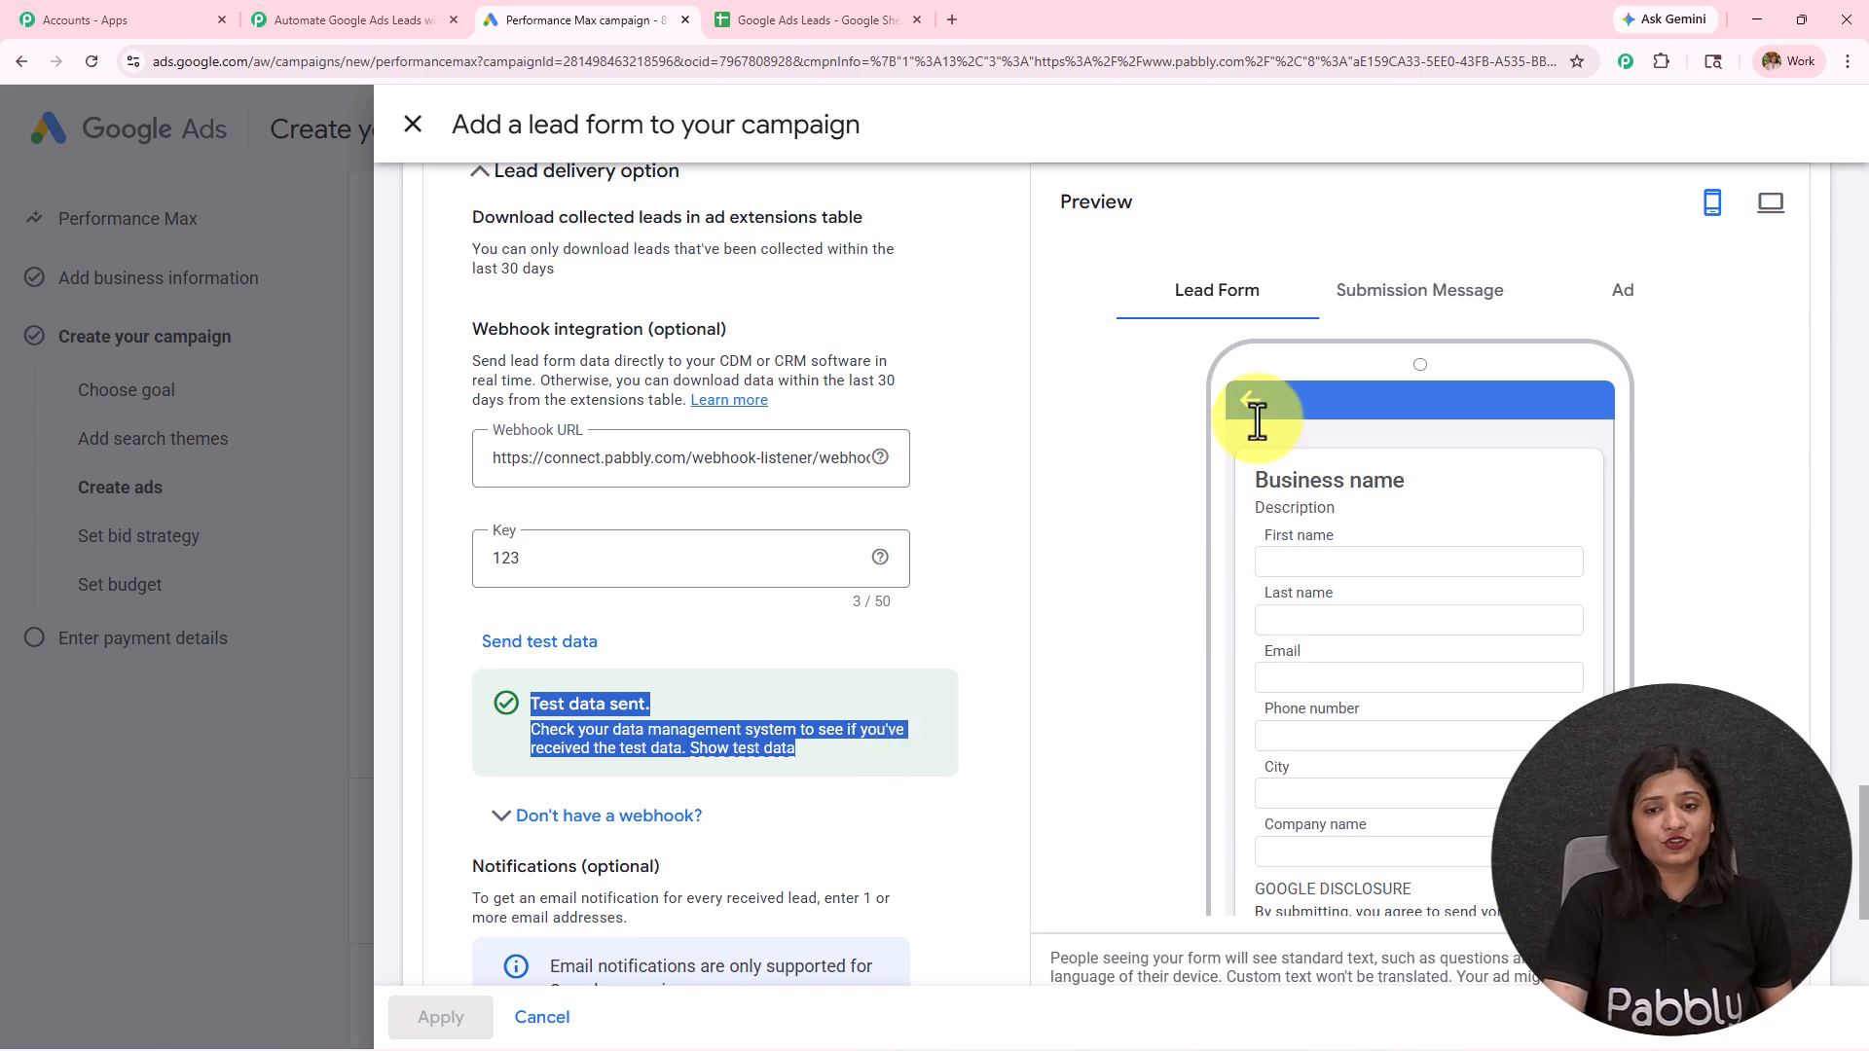
Step: Switch to Pabbly Connect and examine the captured test lead's company, city, phone, email and name values, comparing them with the lead form
{"action": "left_click", "coordinate": [388, 6]}
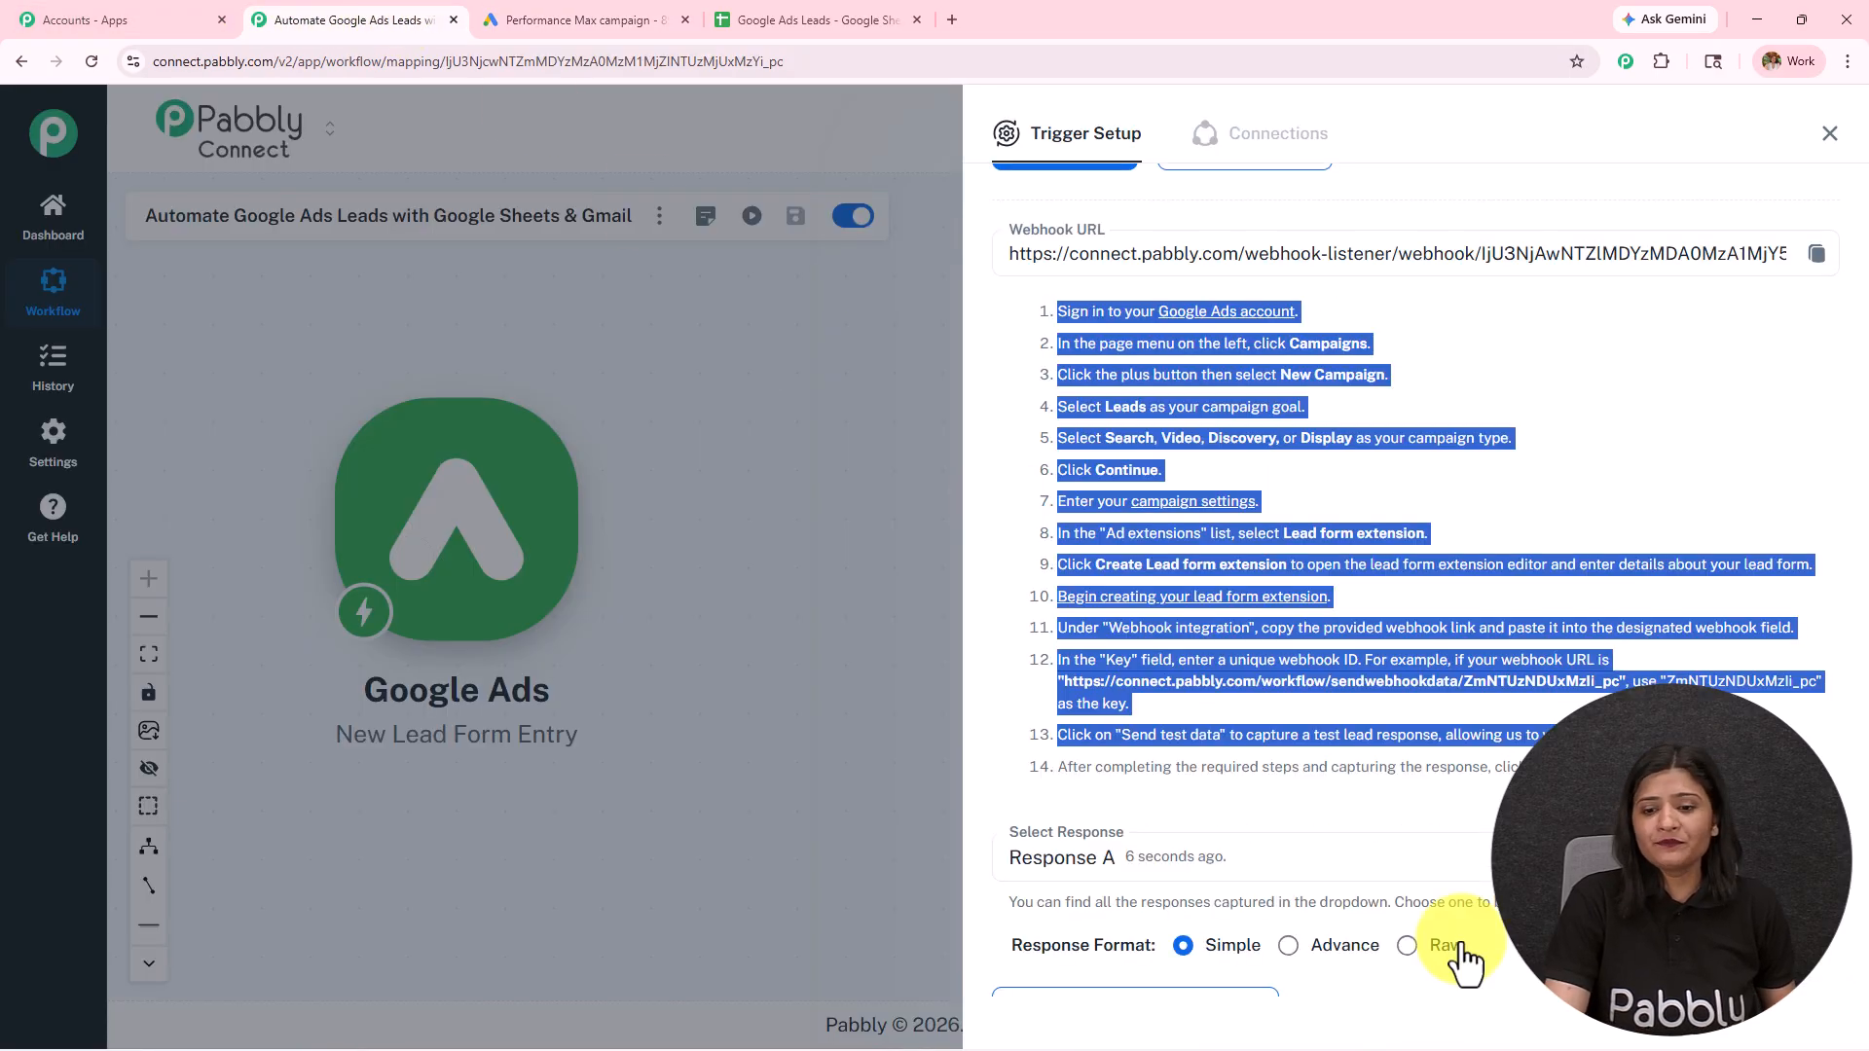
{"action": "scroll", "coordinate": [1412, 906], "scroll_direction": "down", "scroll_amount": 5}
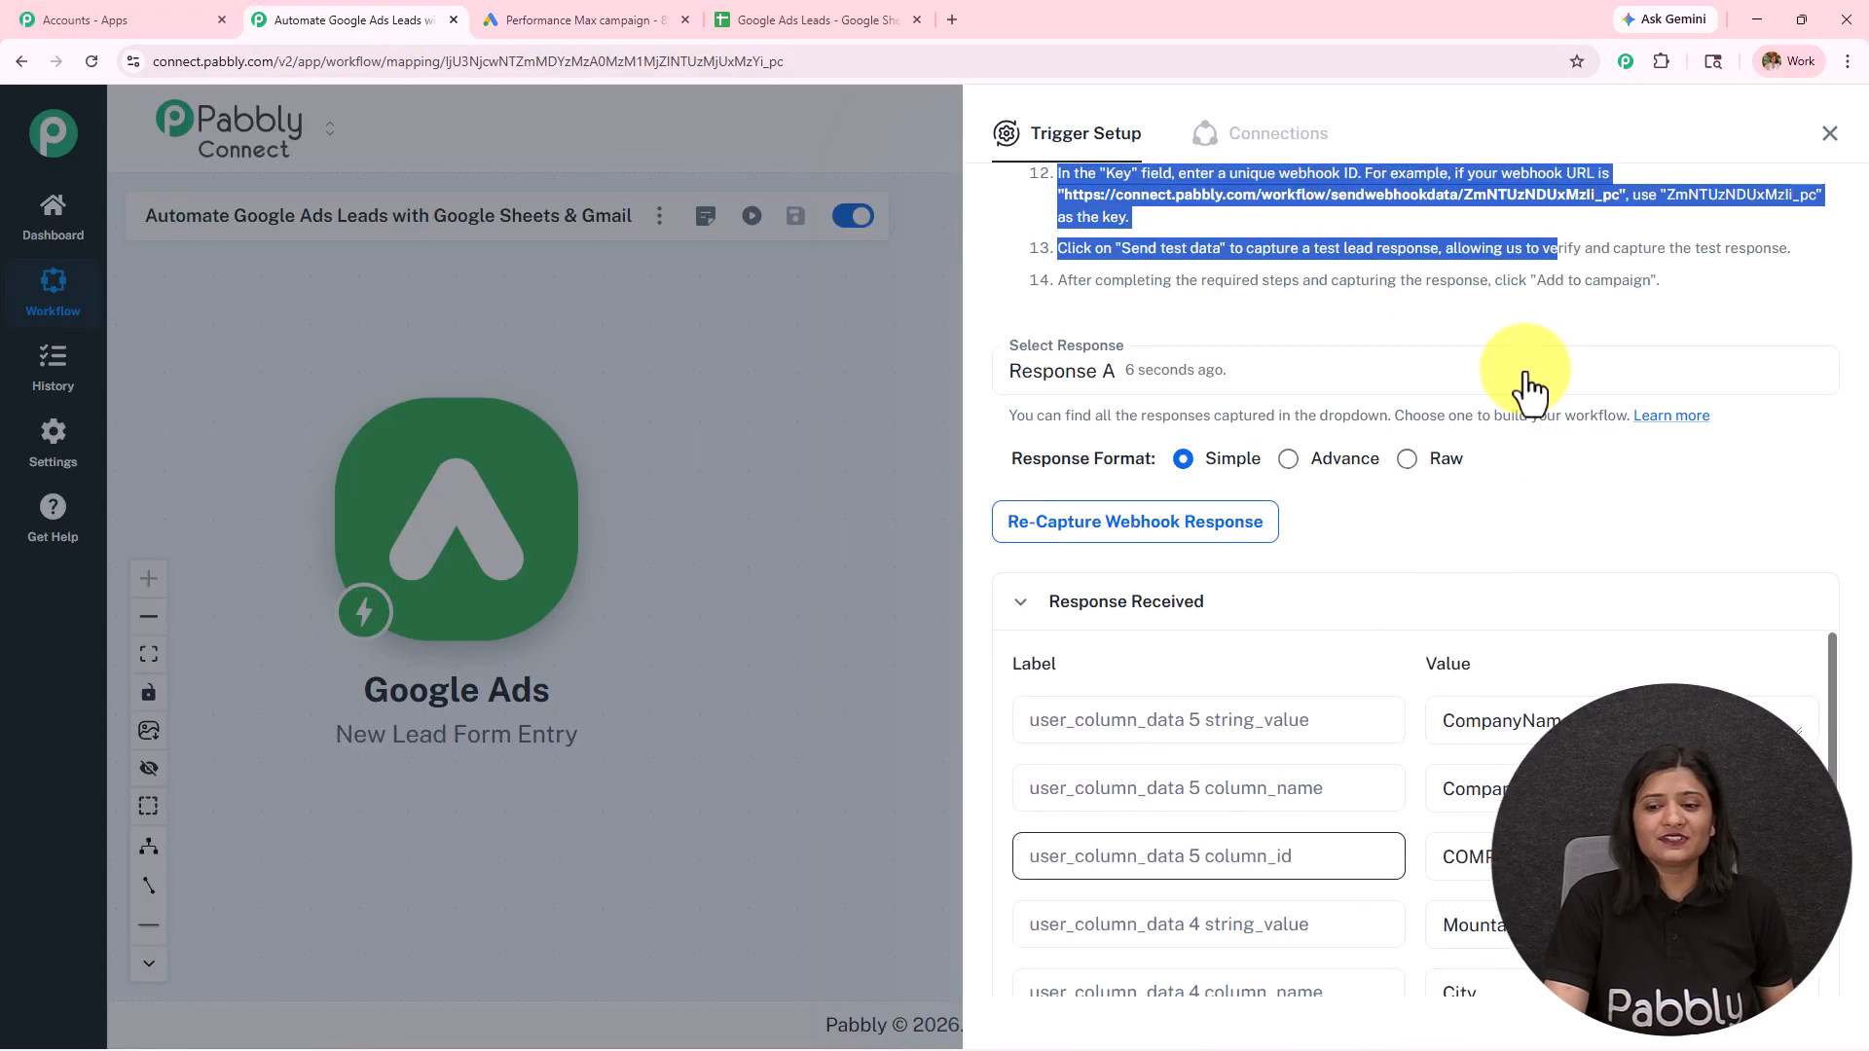
{"action": "scroll", "coordinate": [1527, 404], "scroll_direction": "down", "scroll_amount": 6}
{"action": "scroll", "coordinate": [1493, 471], "scroll_direction": "up", "scroll_amount": 2}
{"action": "left_click", "coordinate": [1585, 424]}
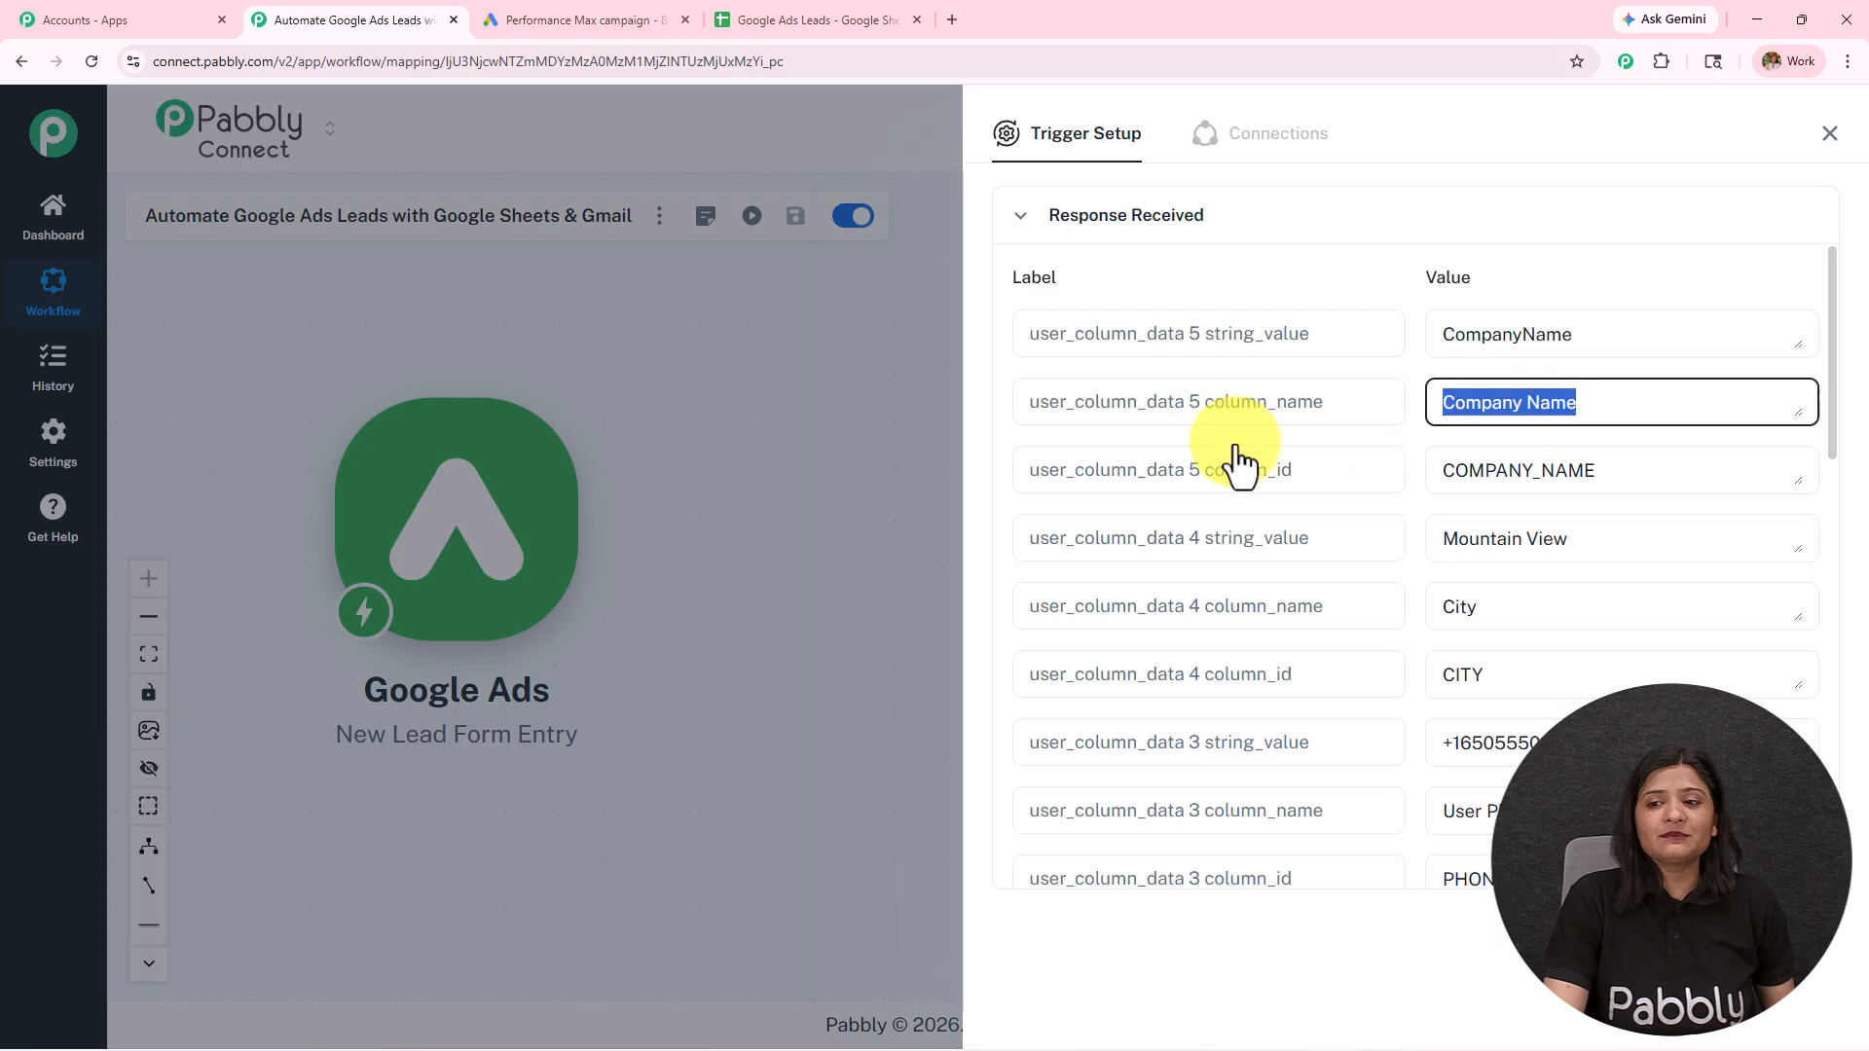
{"action": "scroll", "coordinate": [1448, 526], "scroll_direction": "down", "scroll_amount": 3}
{"action": "left_click", "coordinate": [1552, 356]}
{"action": "left_click", "coordinate": [1644, 545]}
{"action": "scroll", "coordinate": [1577, 555], "scroll_direction": "down", "scroll_amount": 3}
{"action": "left_click_drag", "start_coordinate": [1605, 558], "coordinate": [1283, 573]}
{"action": "left_click", "coordinate": [1283, 572]}
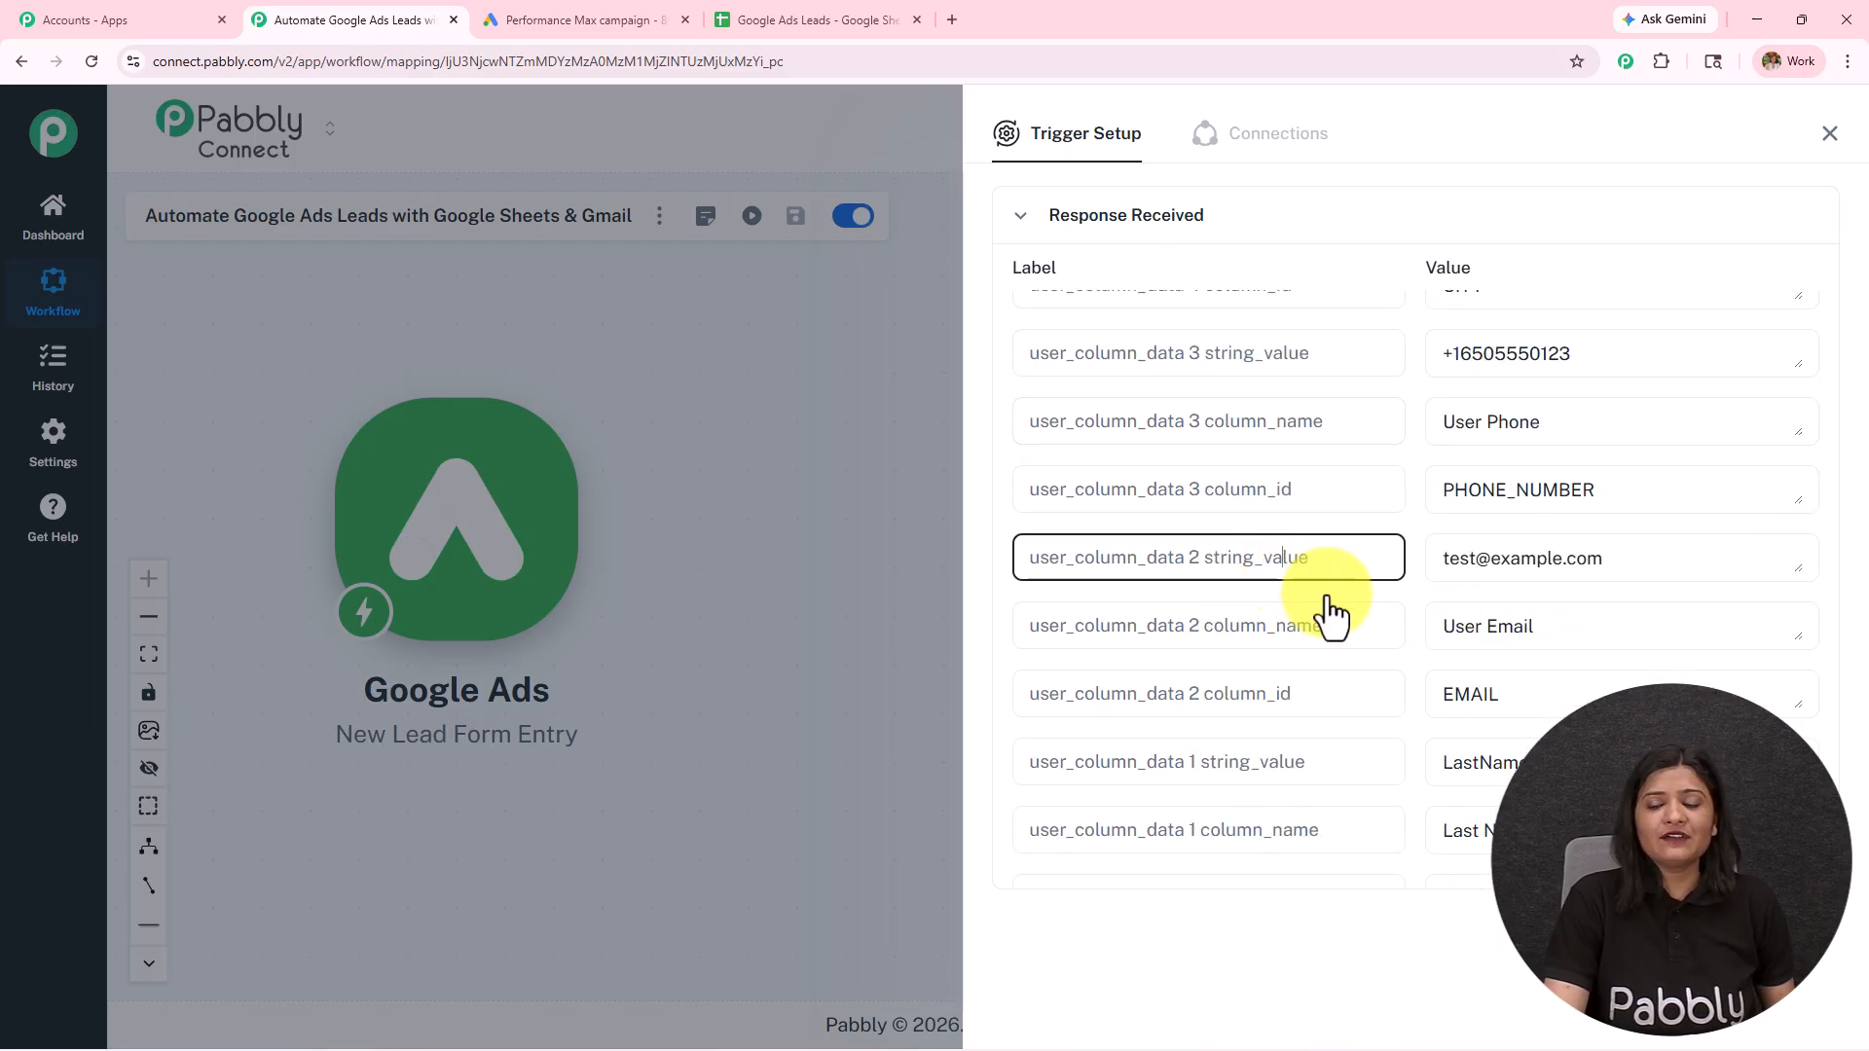
{"action": "scroll", "coordinate": [1524, 574], "scroll_direction": "down", "scroll_amount": 1}
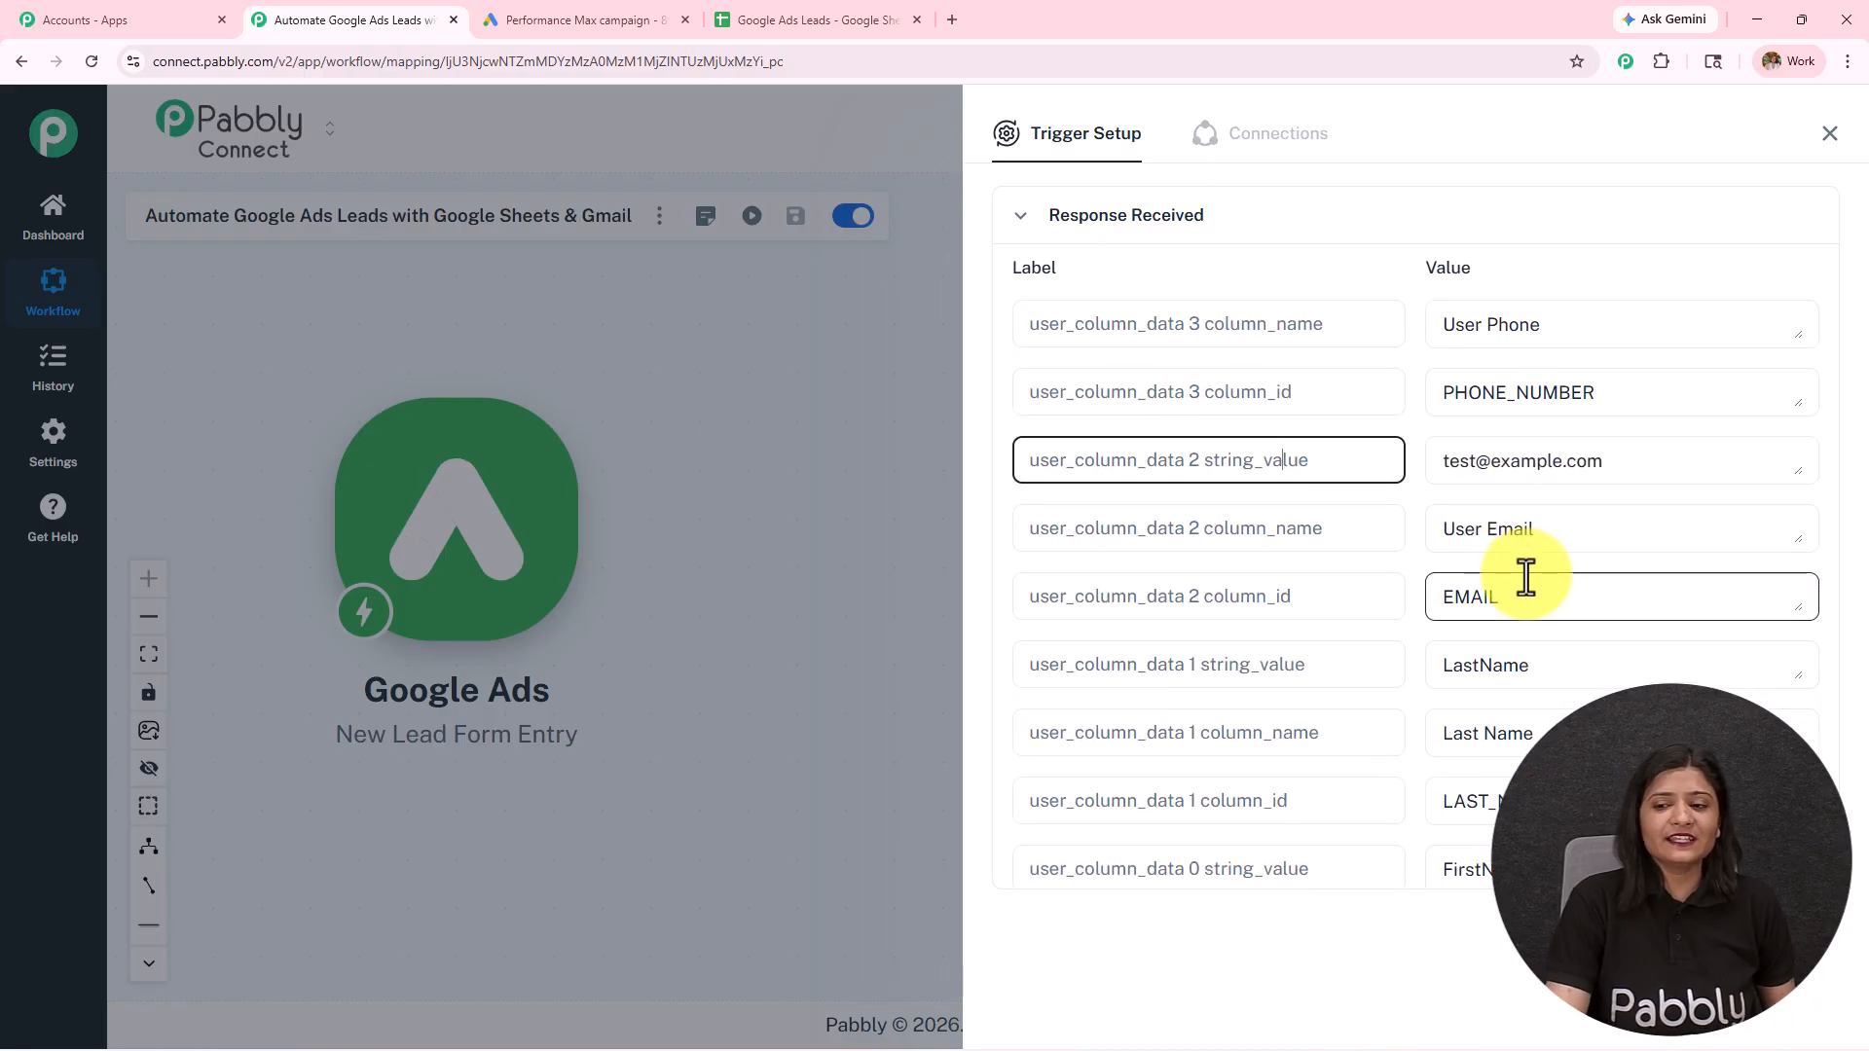
{"action": "scroll", "coordinate": [1529, 570], "scroll_direction": "down", "scroll_amount": 3}
{"action": "left_click", "coordinate": [1519, 467]}
{"action": "scroll", "coordinate": [1599, 687], "scroll_direction": "down", "scroll_amount": 1}
{"action": "scroll", "coordinate": [1596, 681], "scroll_direction": "down", "scroll_amount": 2}
{"action": "left_click_drag", "start_coordinate": [1474, 480], "coordinate": [1077, 614]}
{"action": "scroll", "coordinate": [1183, 670], "scroll_direction": "down", "scroll_amount": 3}
{"action": "scroll", "coordinate": [1183, 670], "scroll_direction": "up", "scroll_amount": 10}
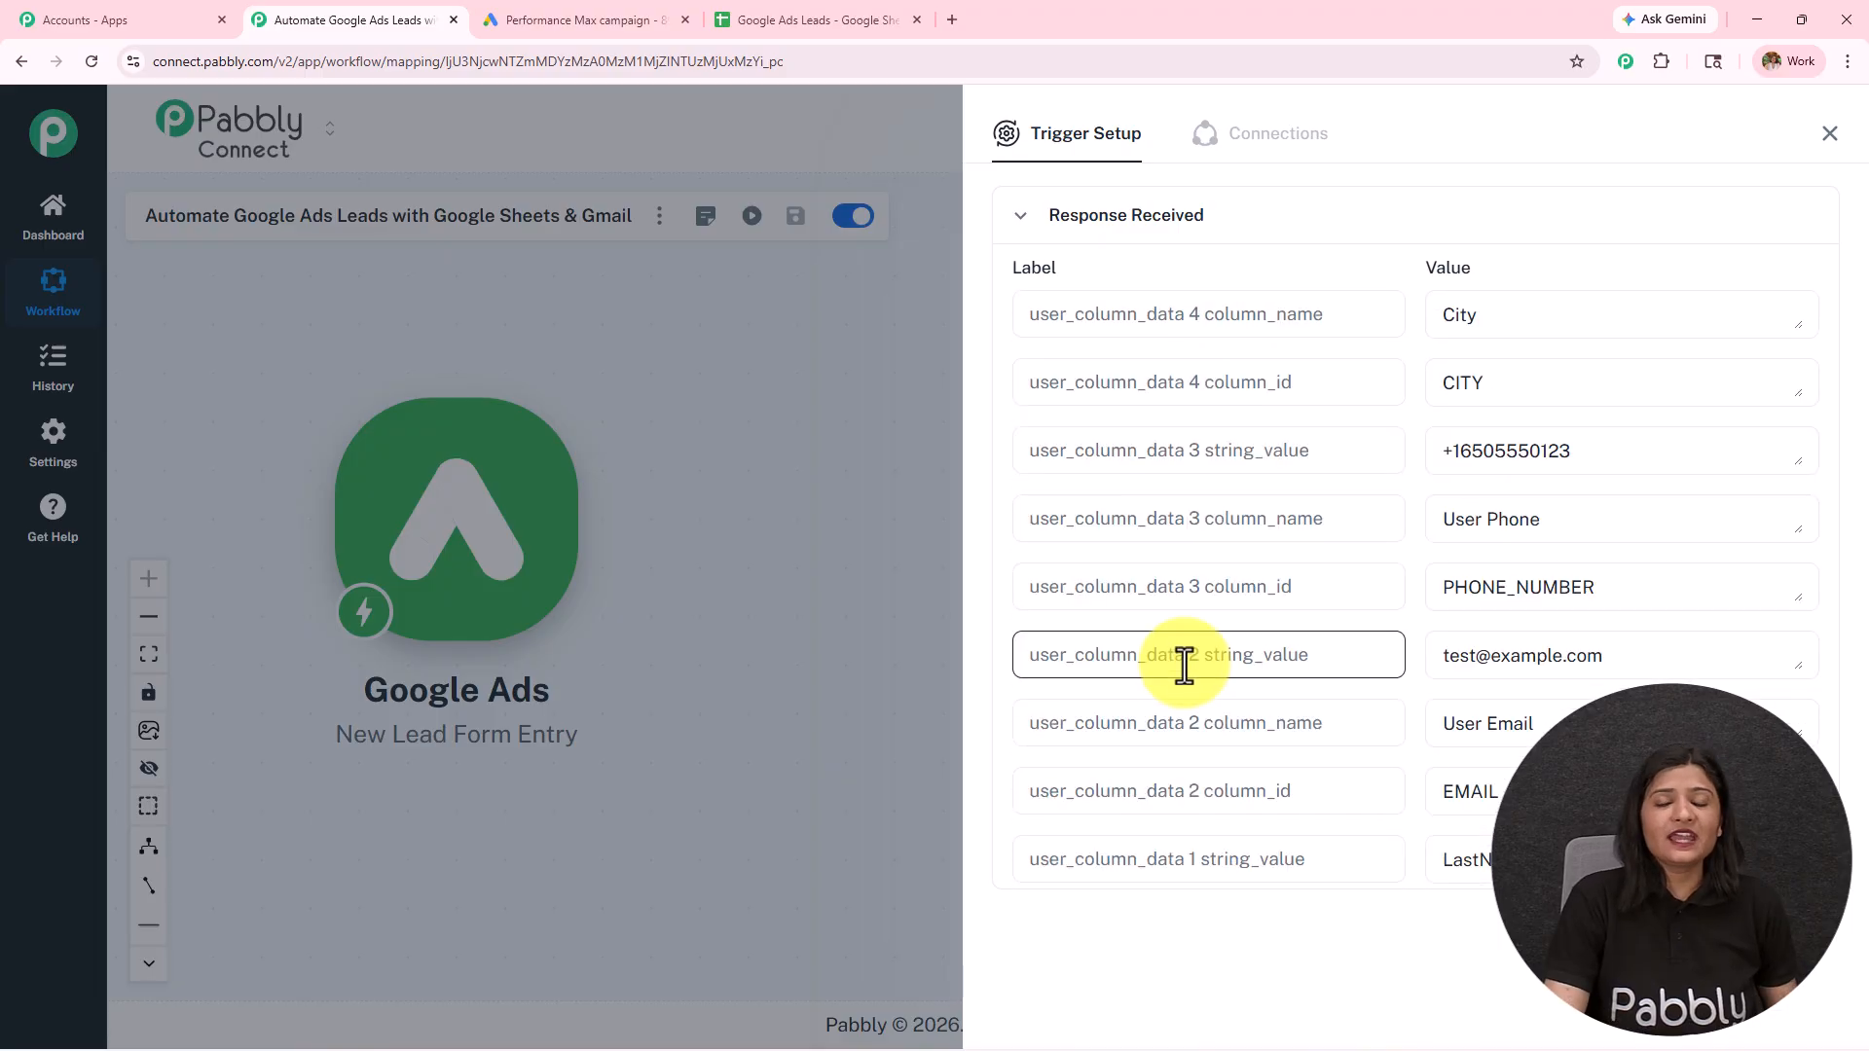
{"action": "left_click", "coordinate": [557, 8]}
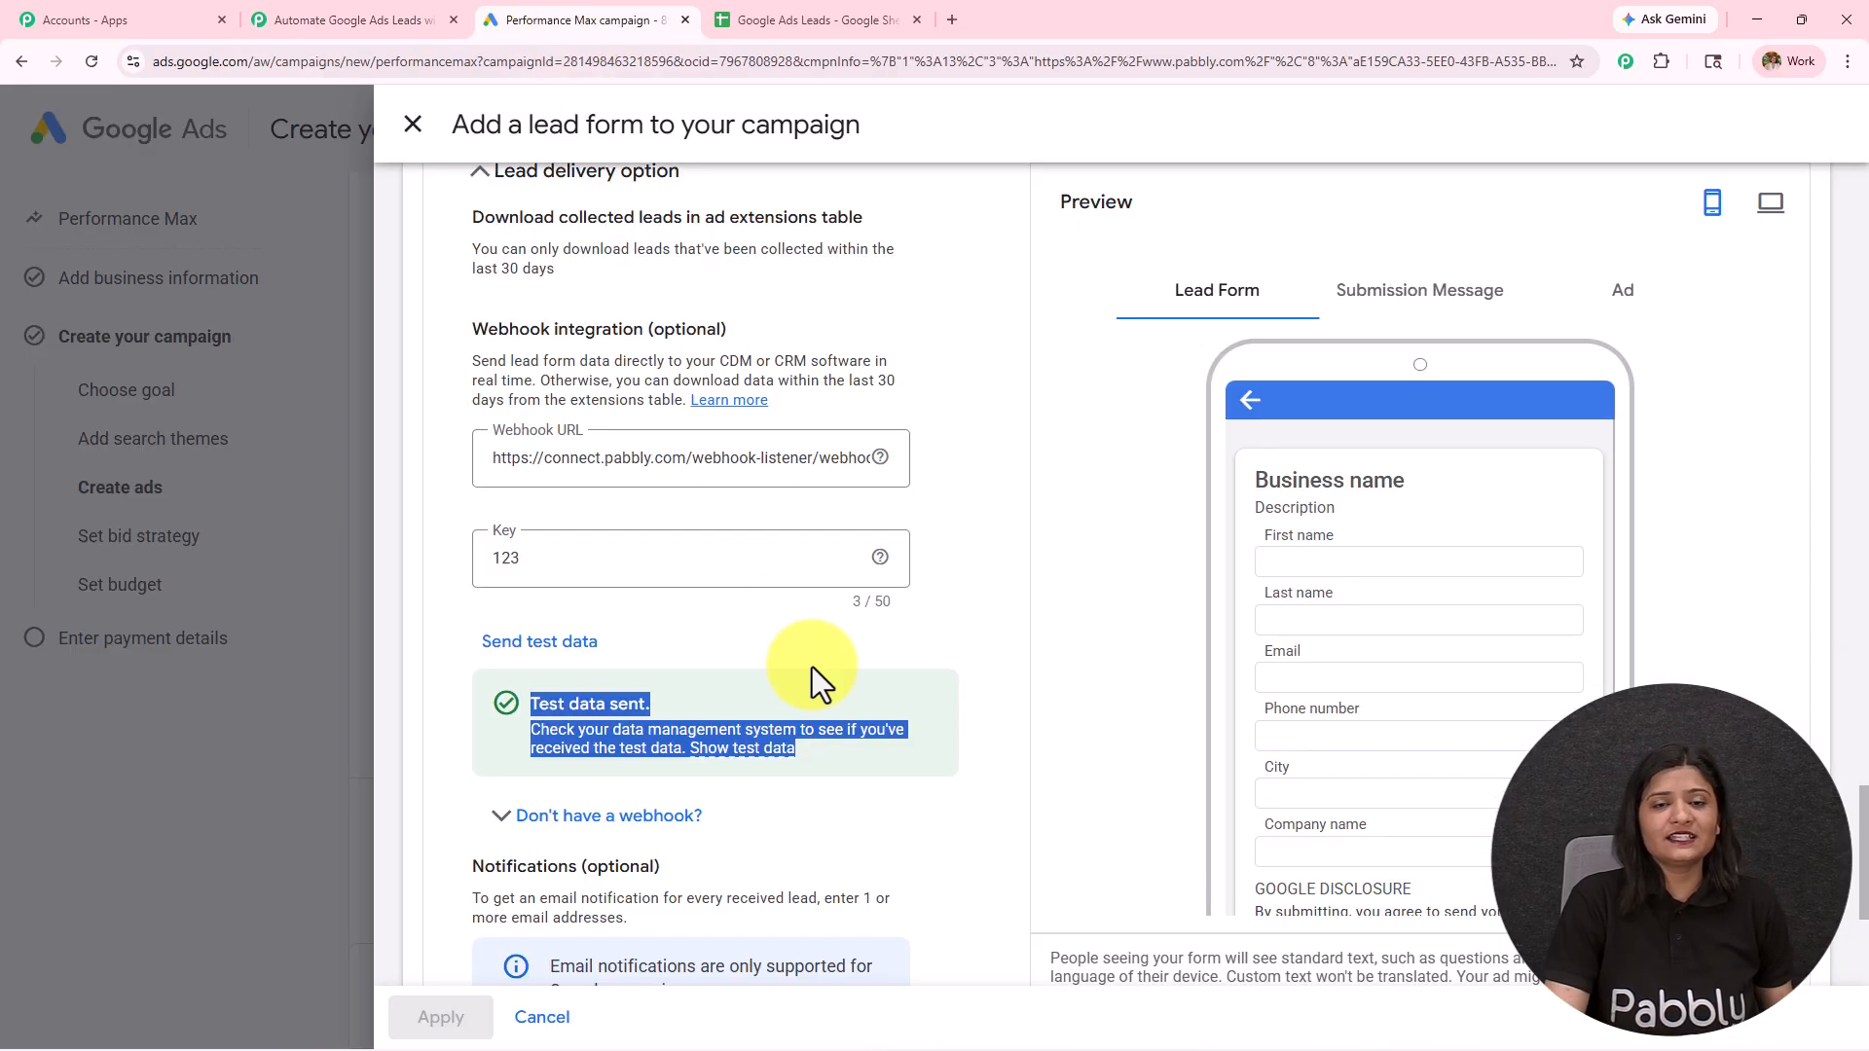
{"action": "left_click", "coordinate": [343, 22]}
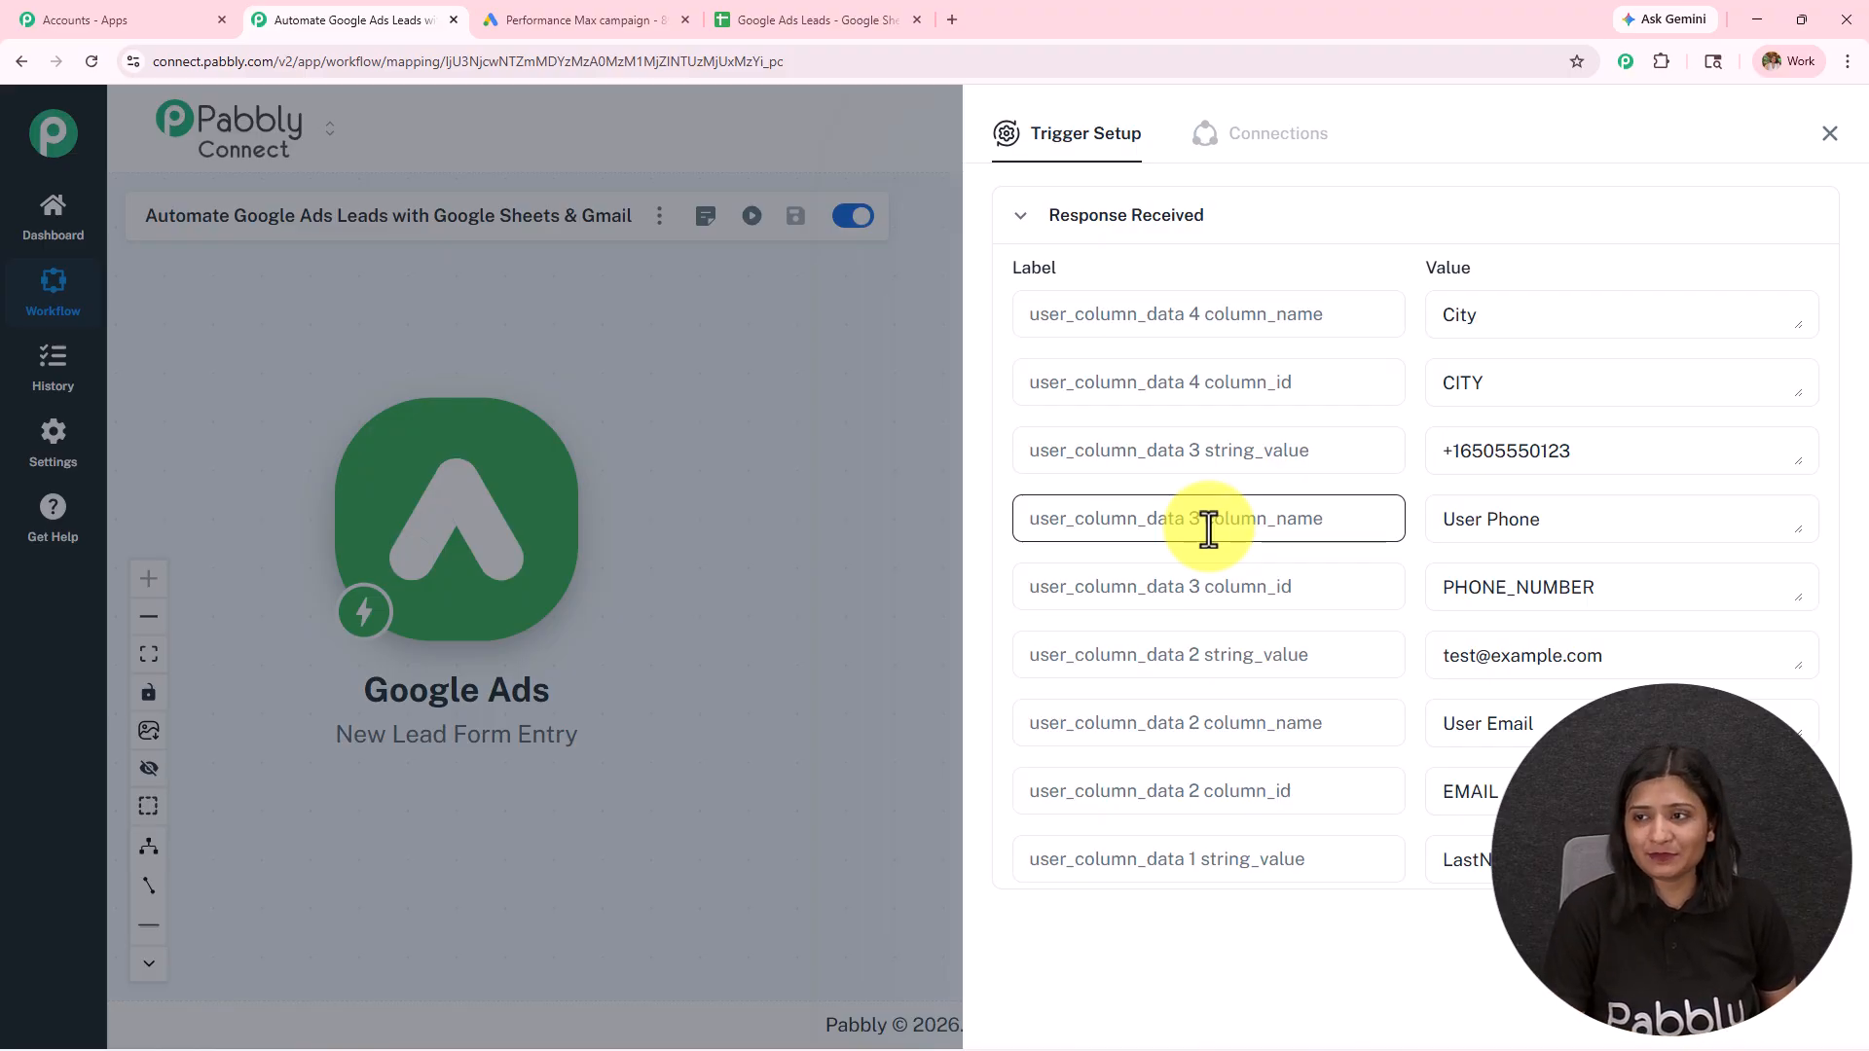
Step: Close the trigger setup and add a Google Sheets action step after Google Ads with the Add New Row event
{"action": "left_click", "coordinate": [1830, 133]}
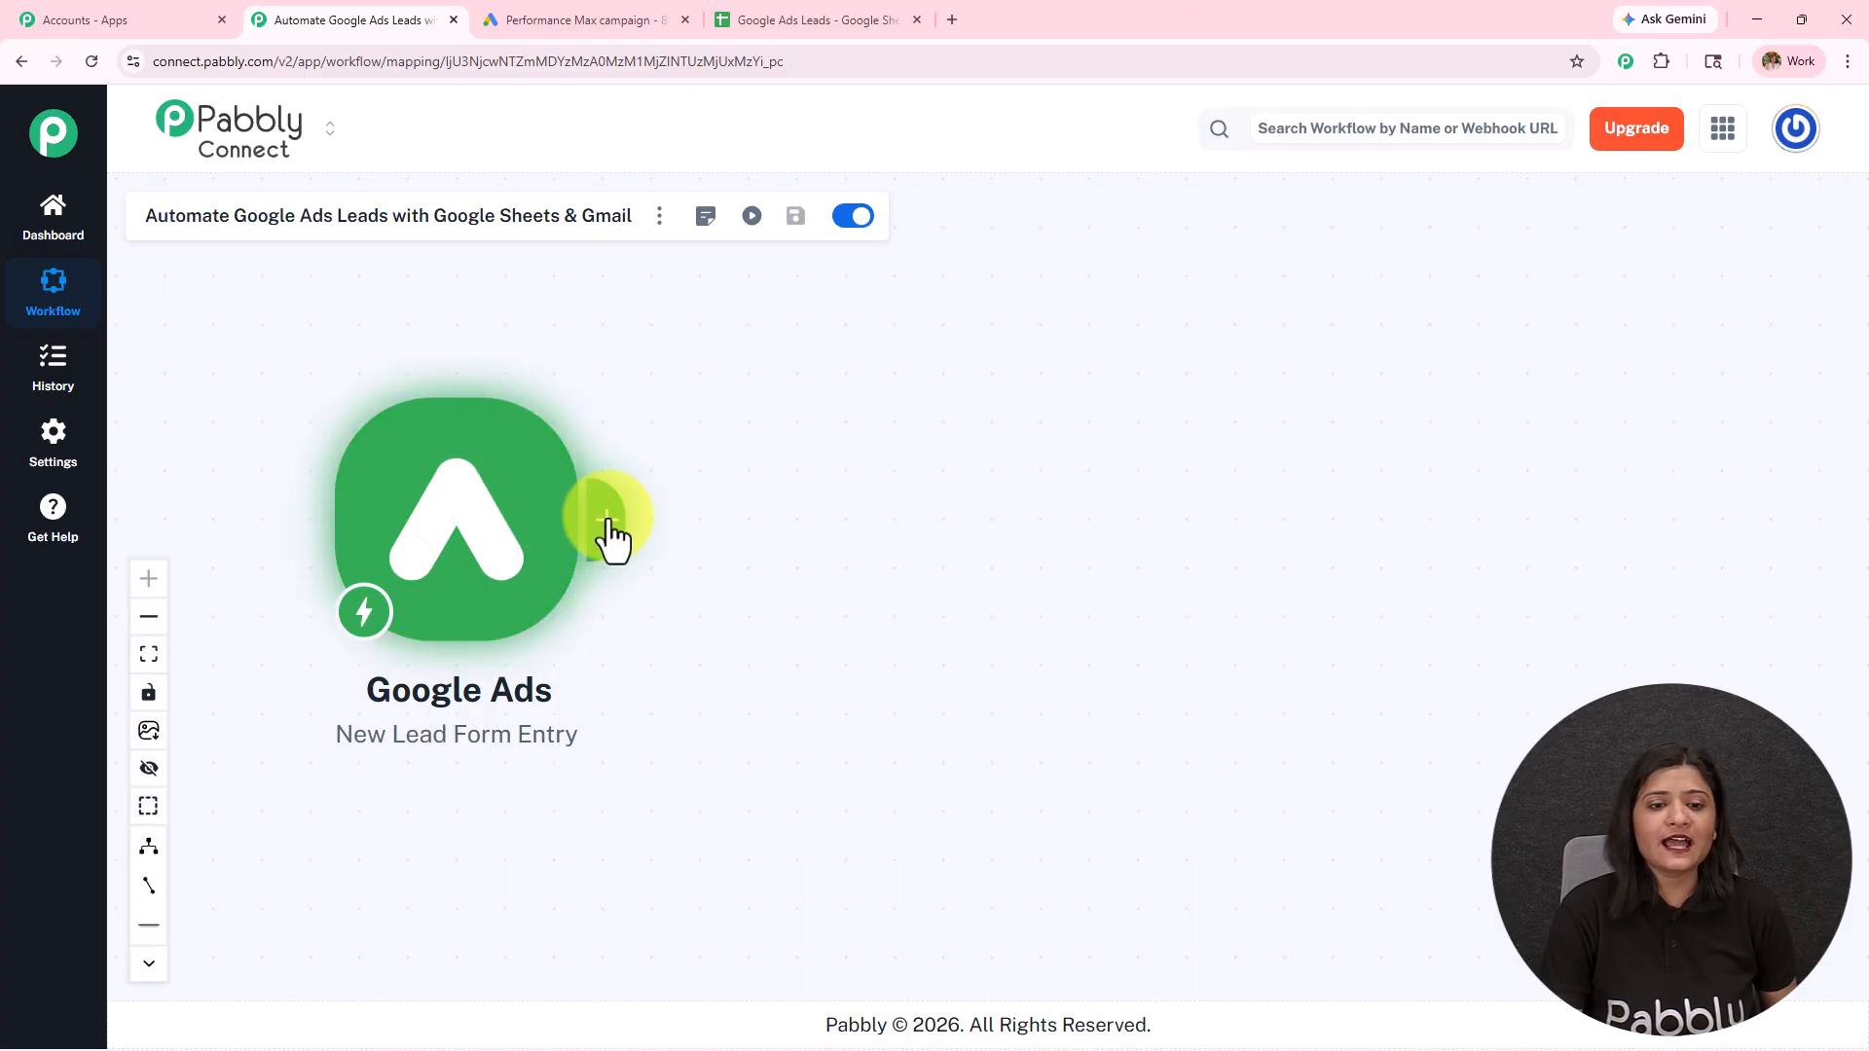
{"action": "left_click", "coordinate": [610, 534]}
{"action": "left_click", "coordinate": [1019, 256]}
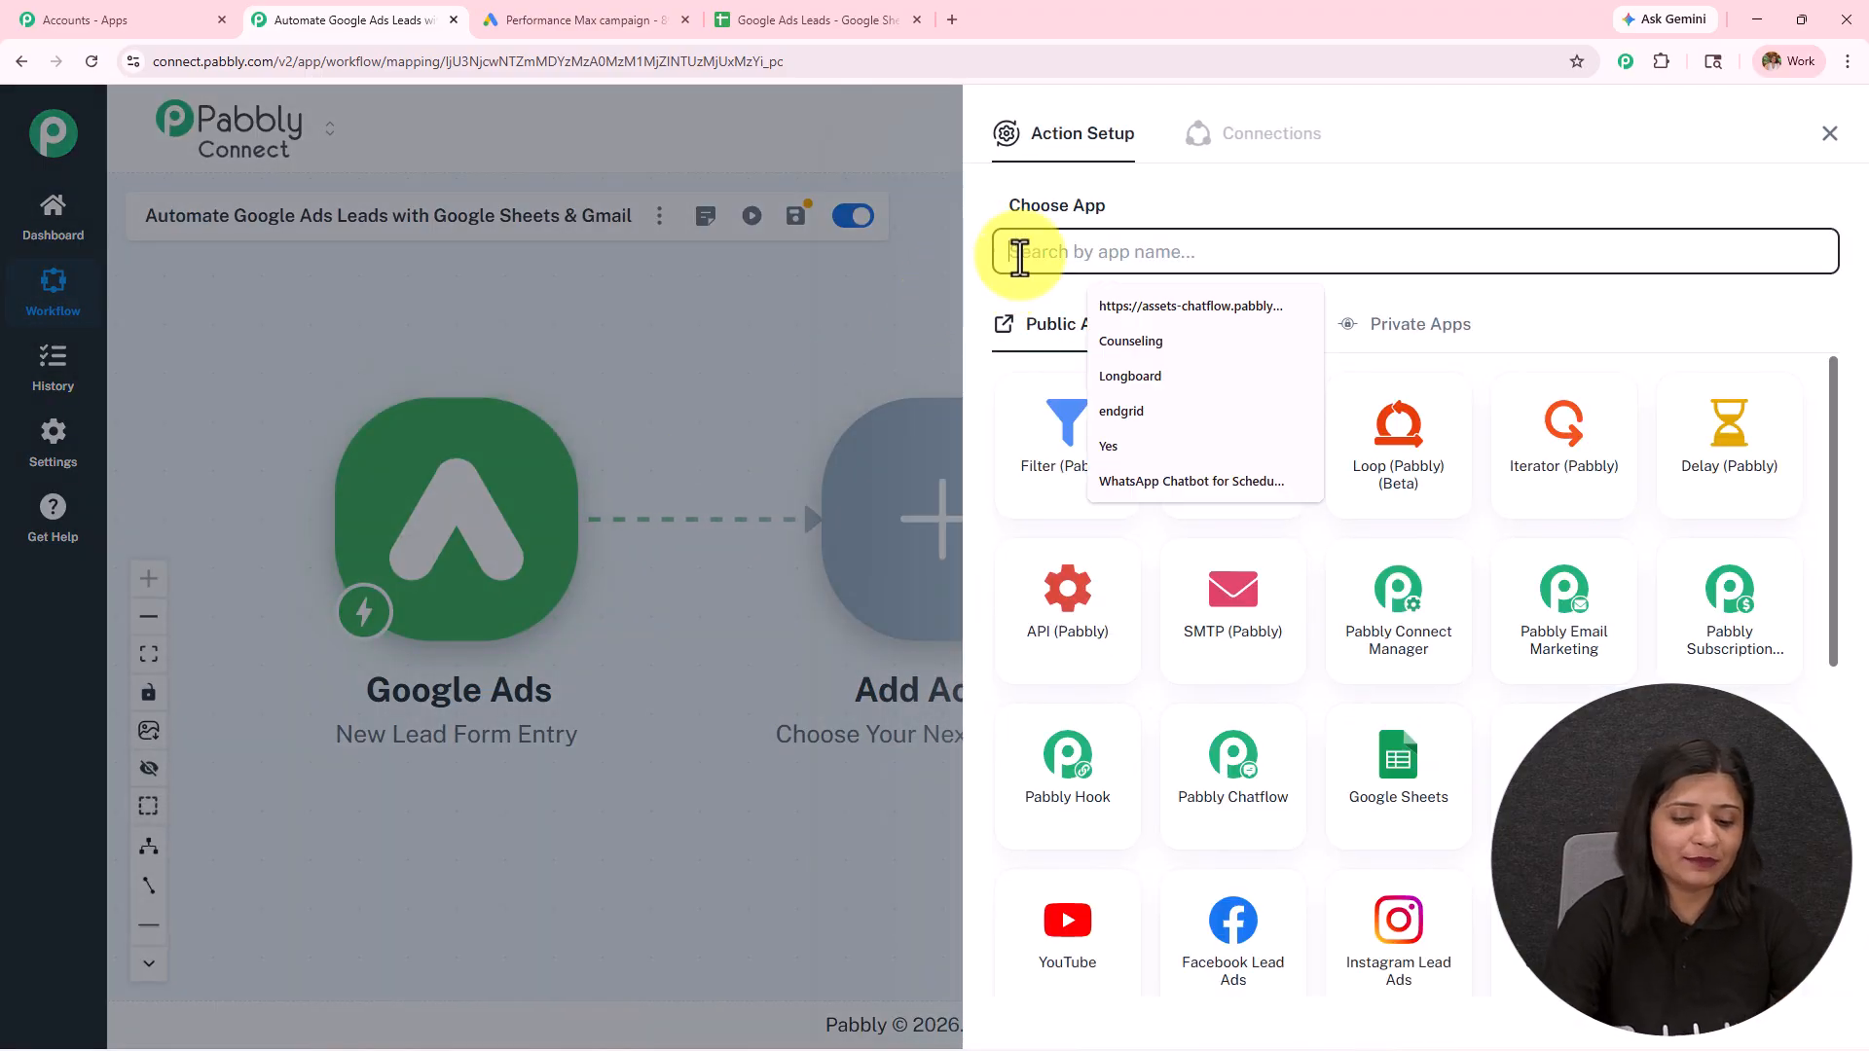
{"action": "type", "text": "She"}
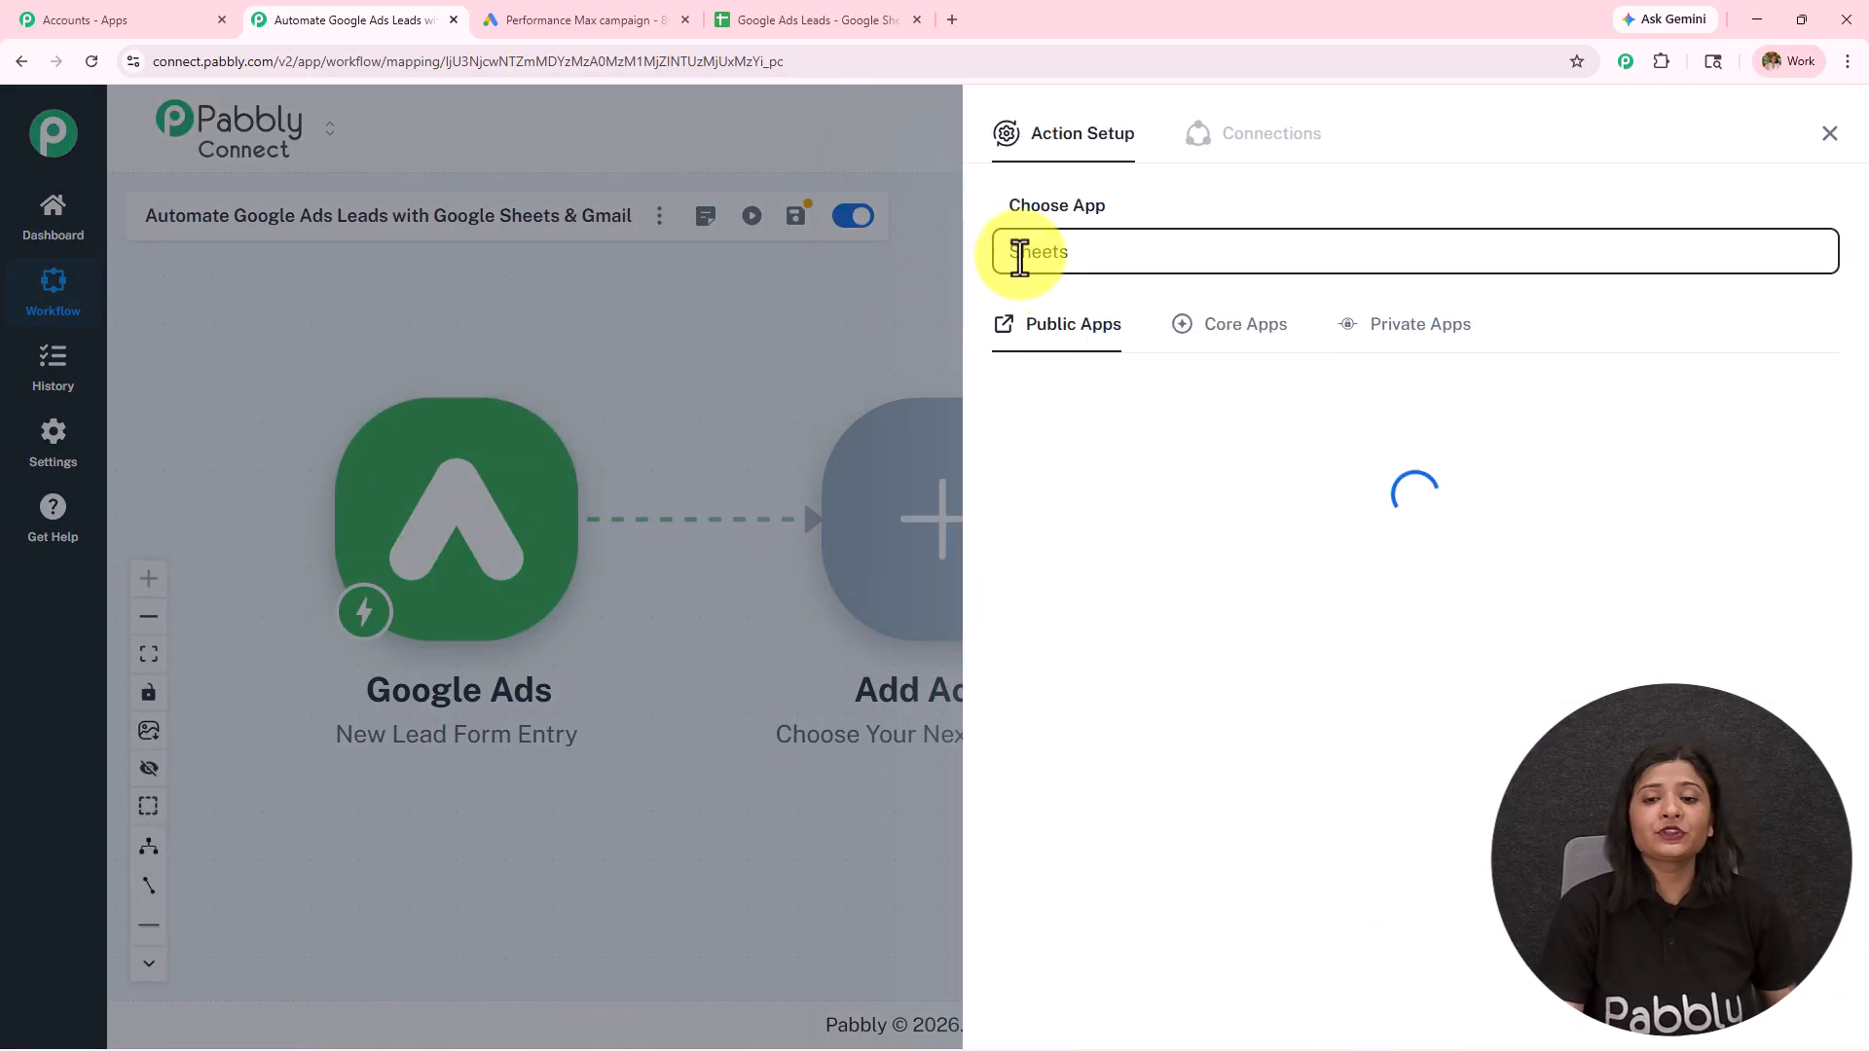
{"action": "type", "text": "ets"}
{"action": "left_click", "coordinate": [1064, 471]}
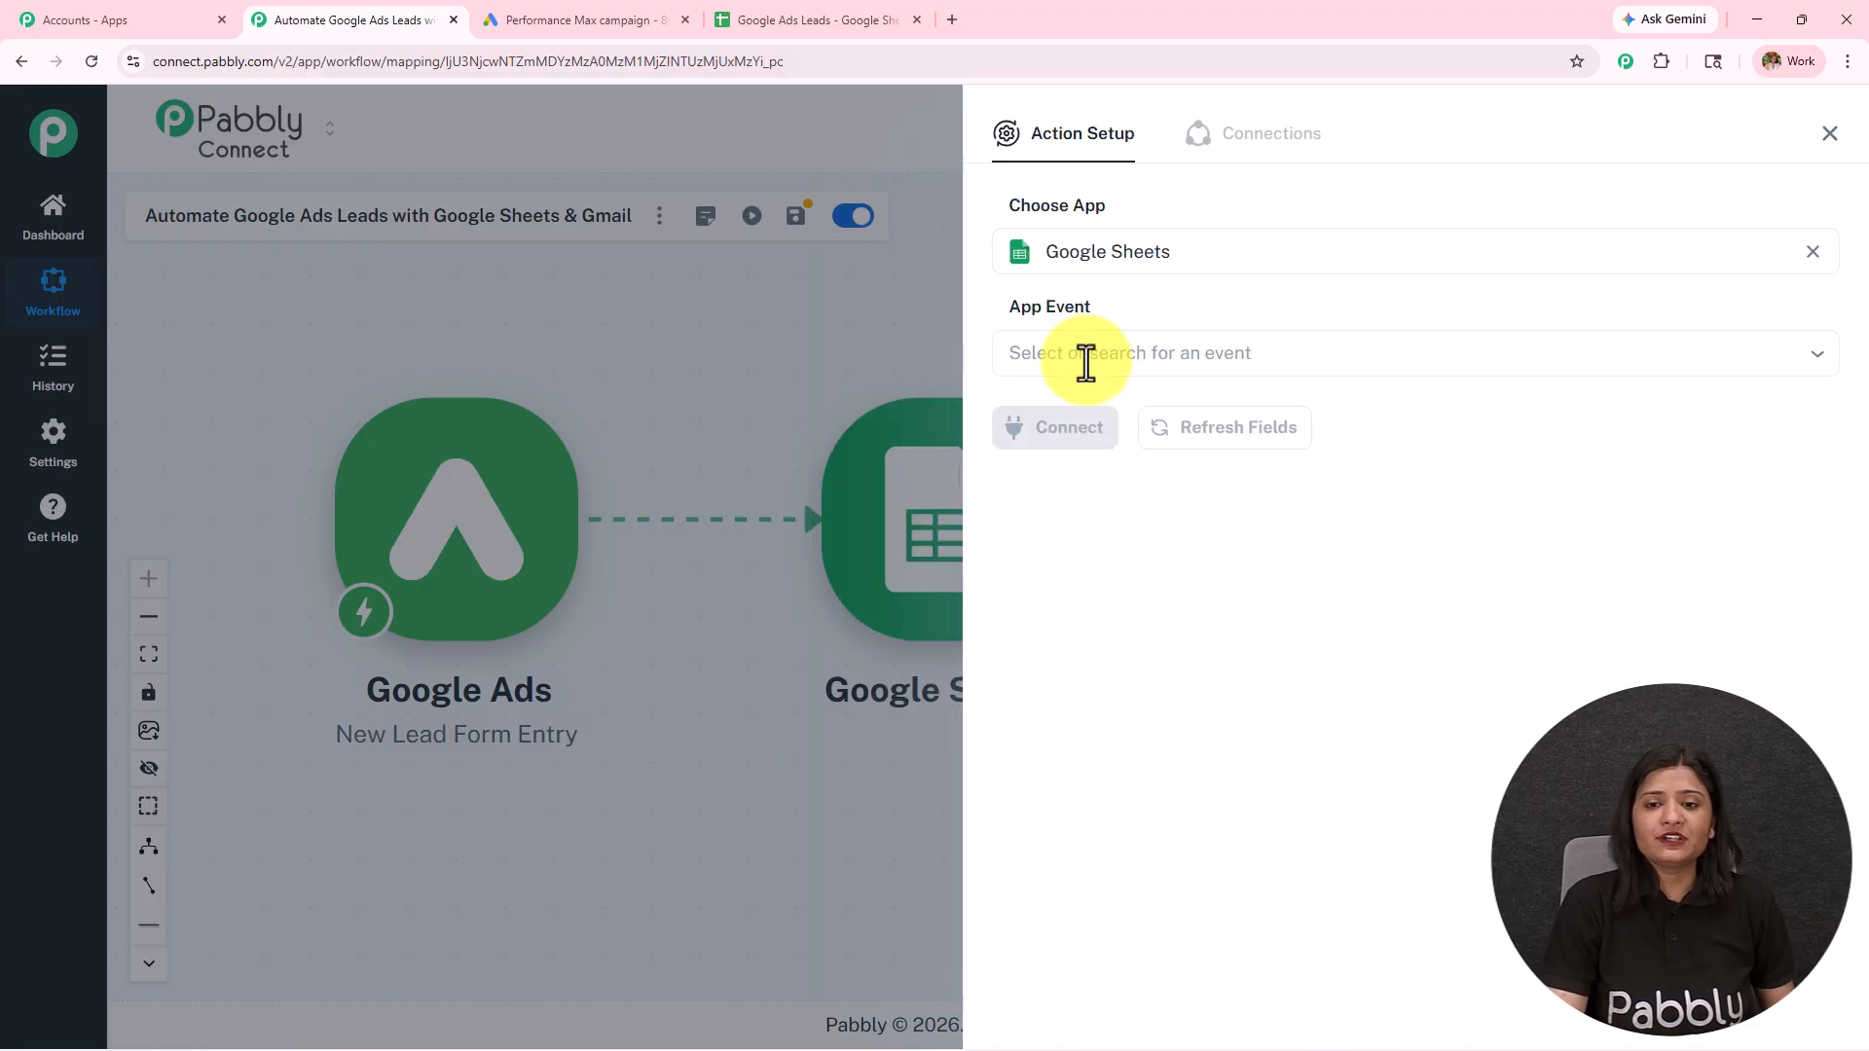
{"action": "left_click", "coordinate": [1086, 359]}
{"action": "left_click", "coordinate": [1092, 438]}
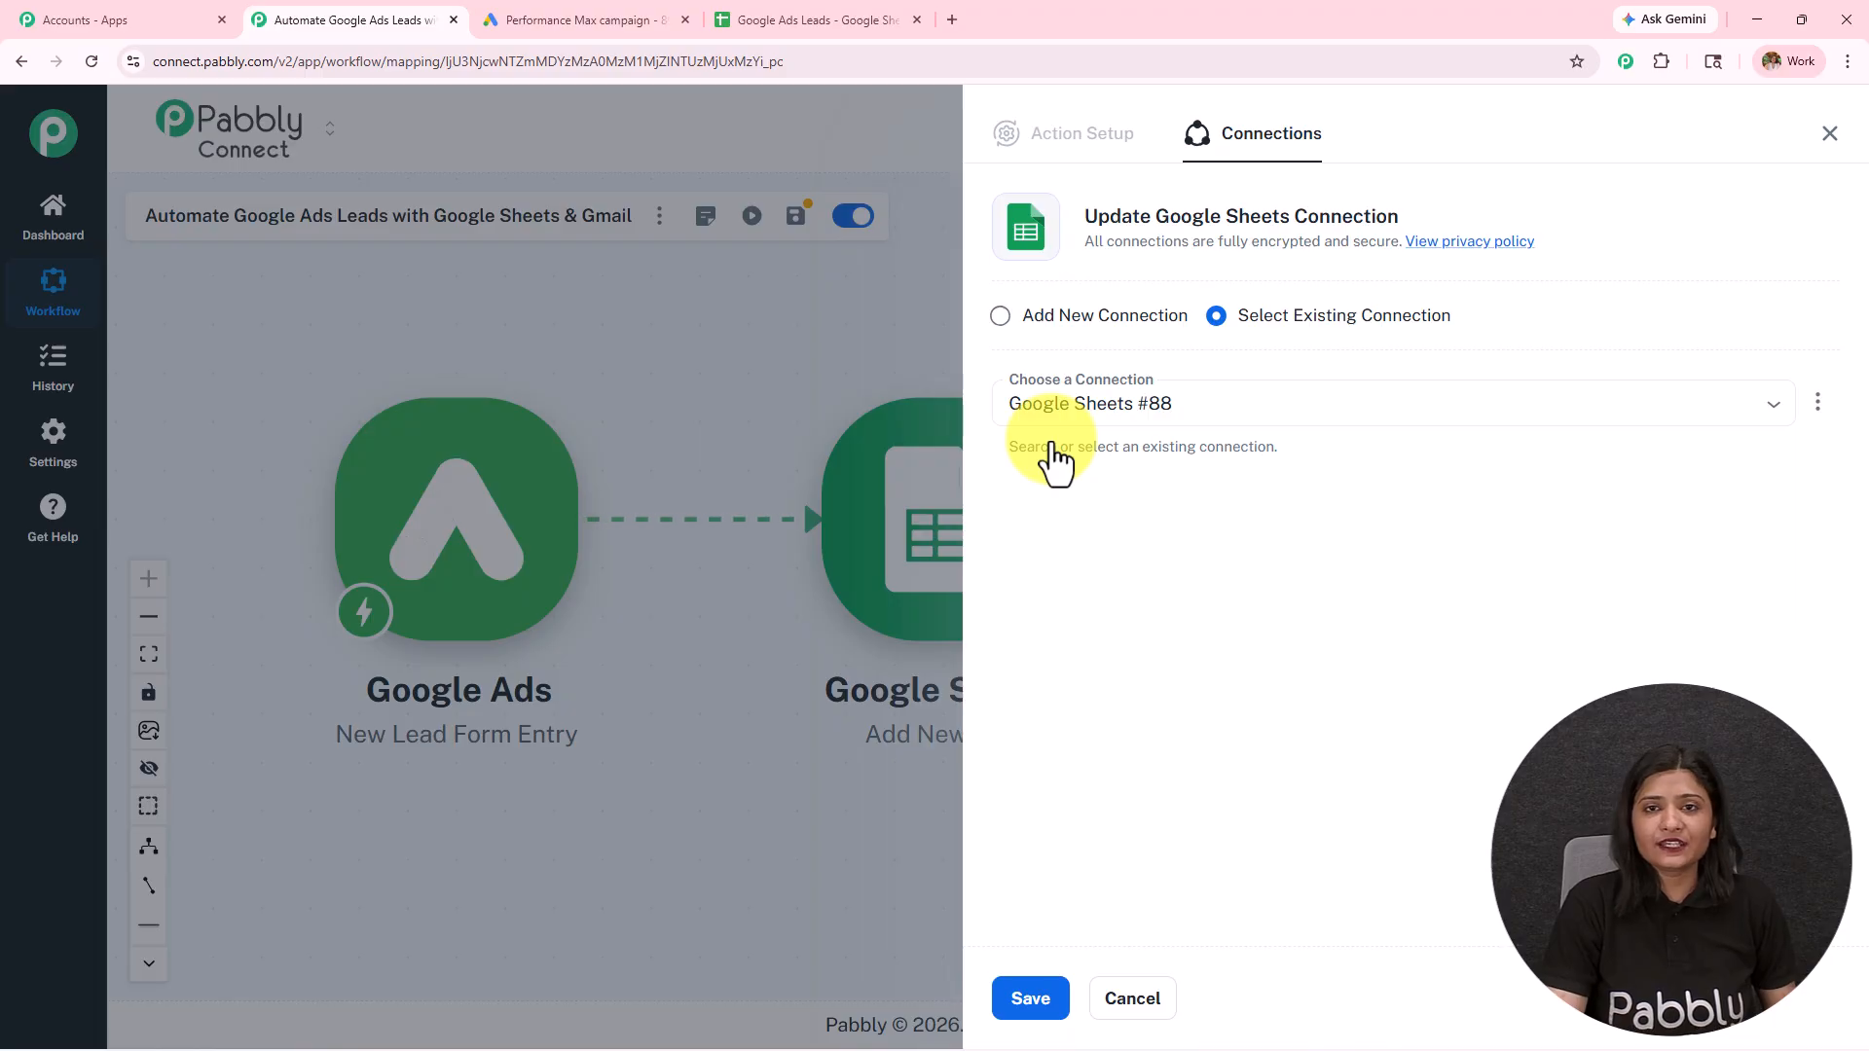
Step: Create a new Google Sheets connection for the action by signing in with the work Google account and granting access
{"action": "left_click", "coordinate": [1067, 318]}
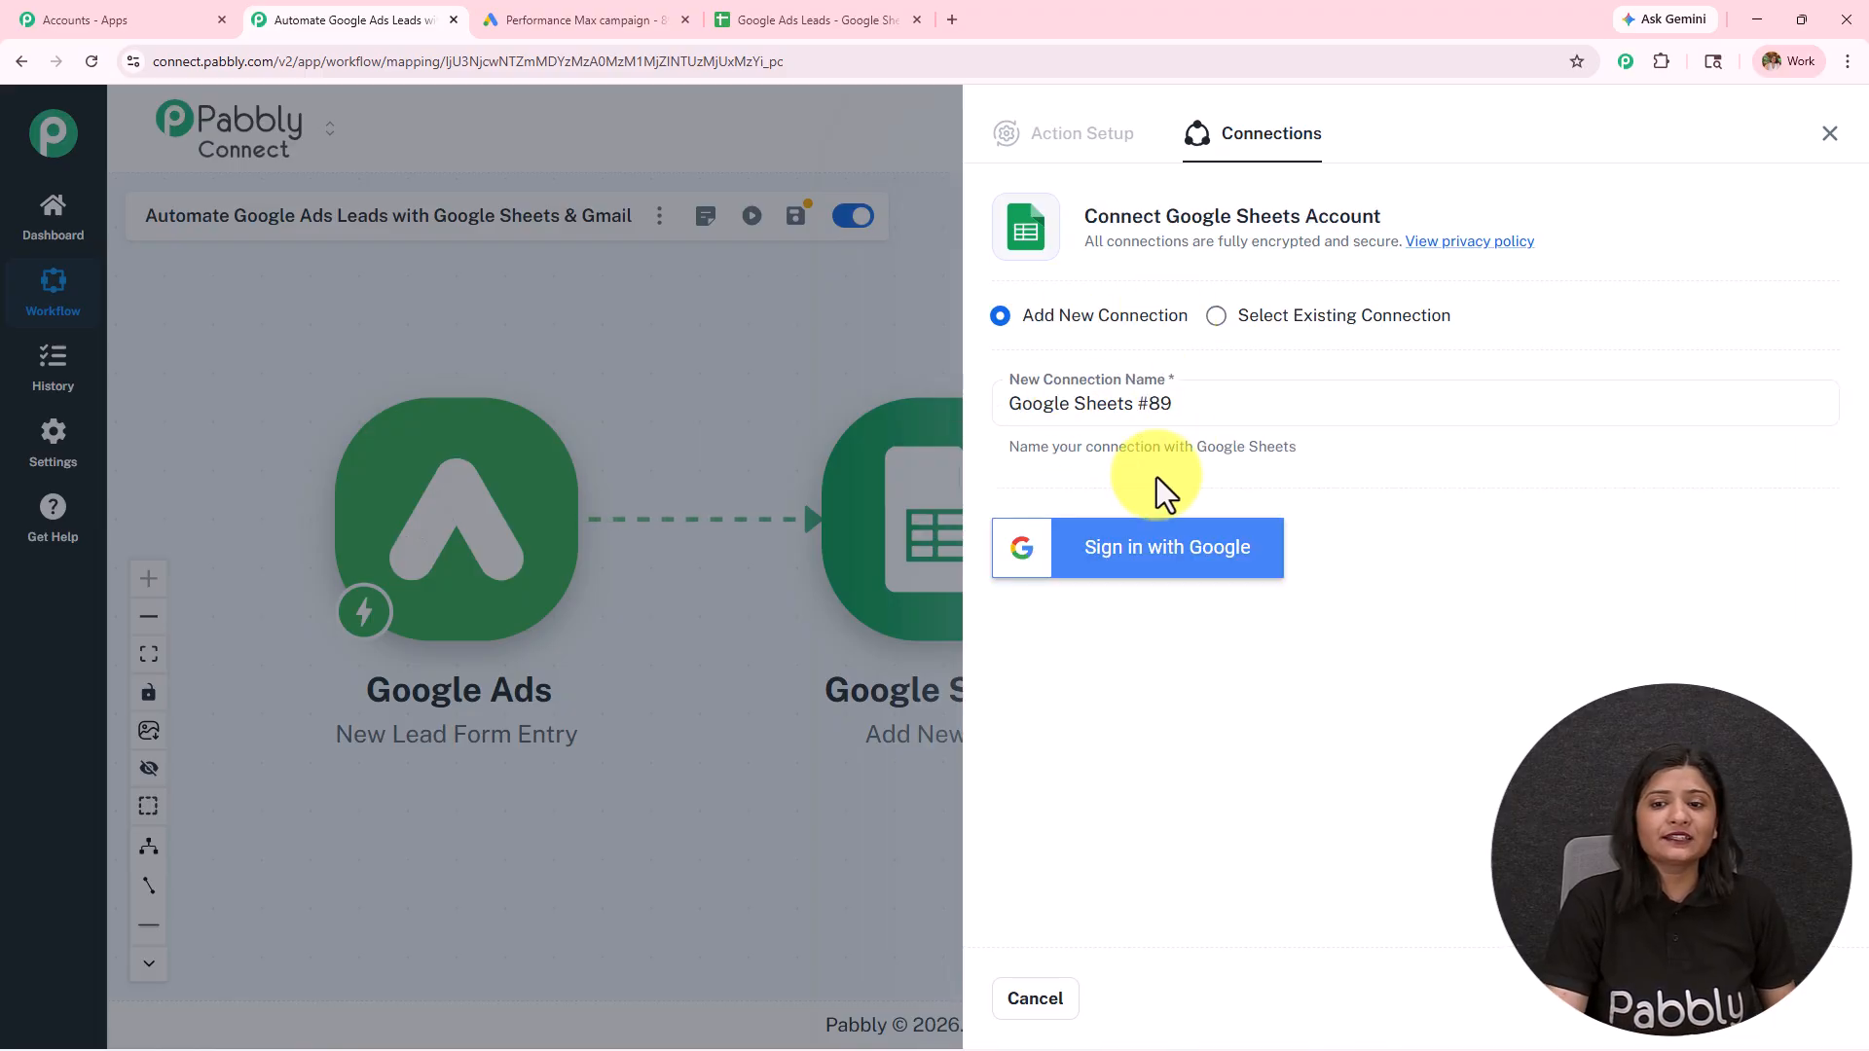
{"action": "left_click", "coordinate": [1168, 583]}
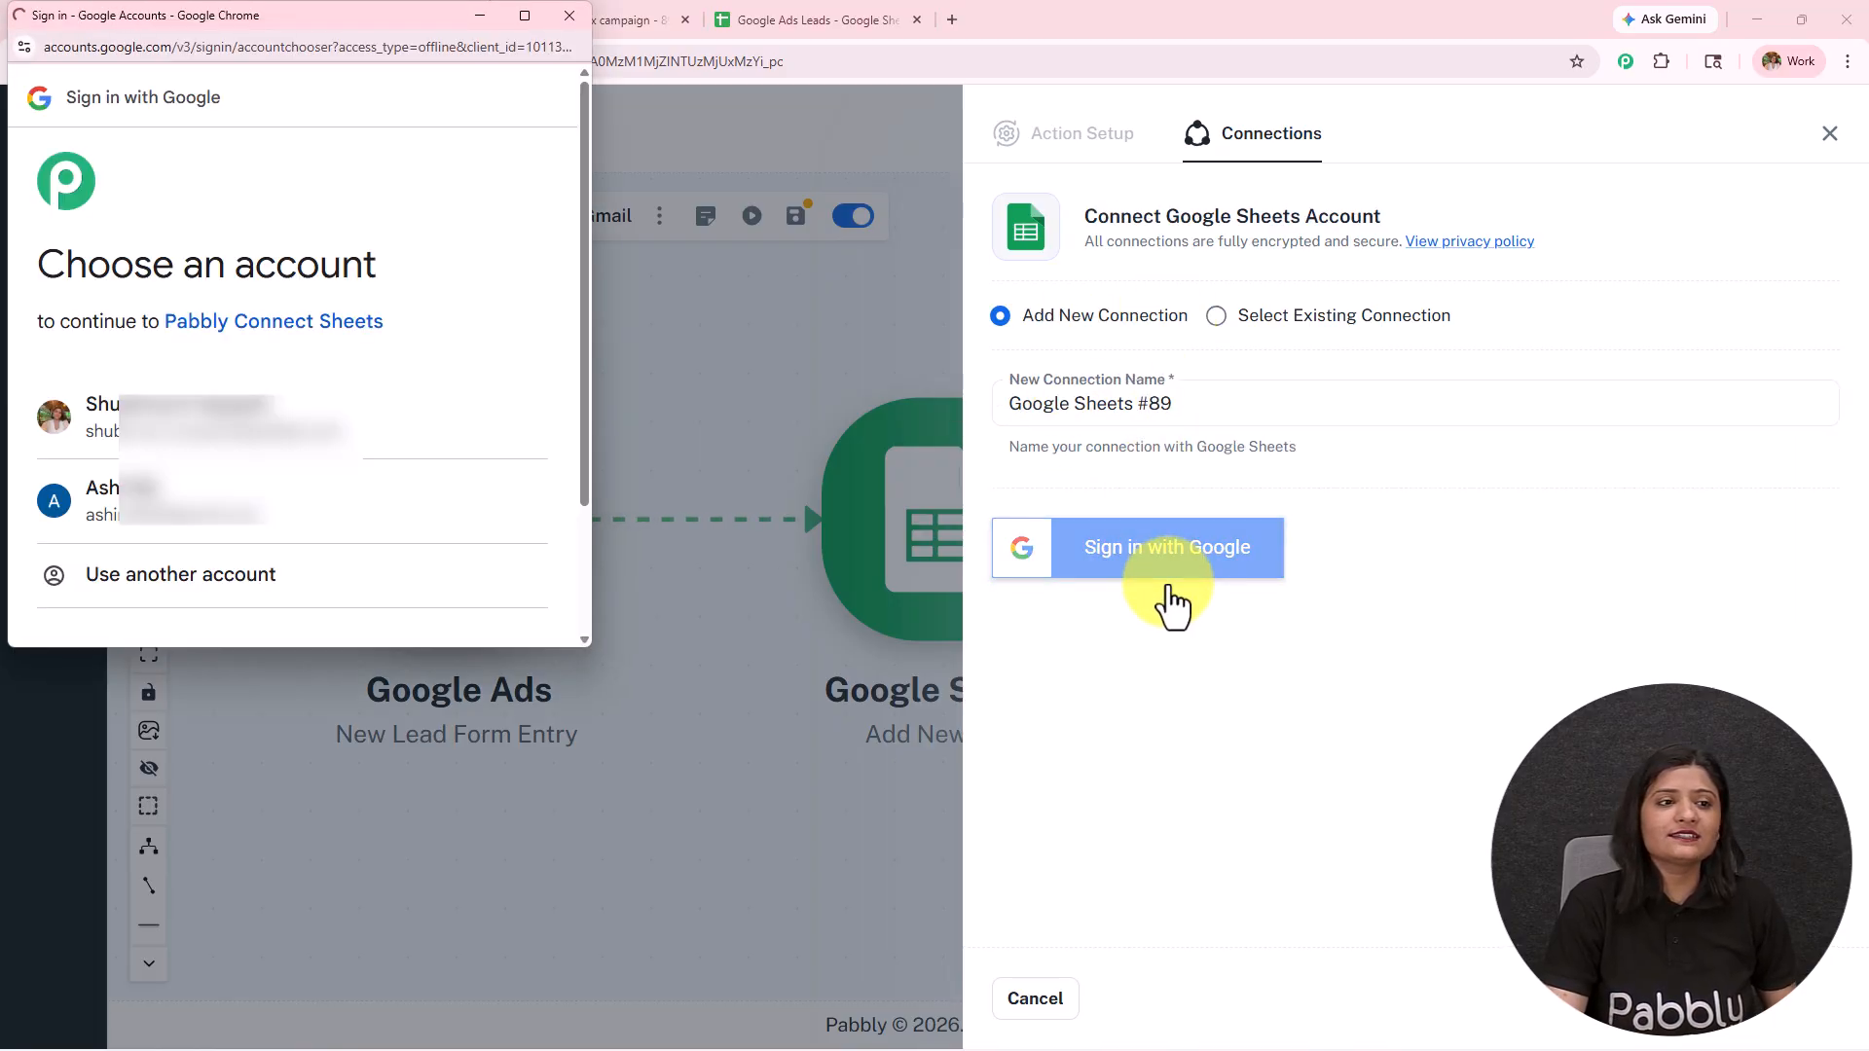
{"action": "left_click", "coordinate": [190, 440]}
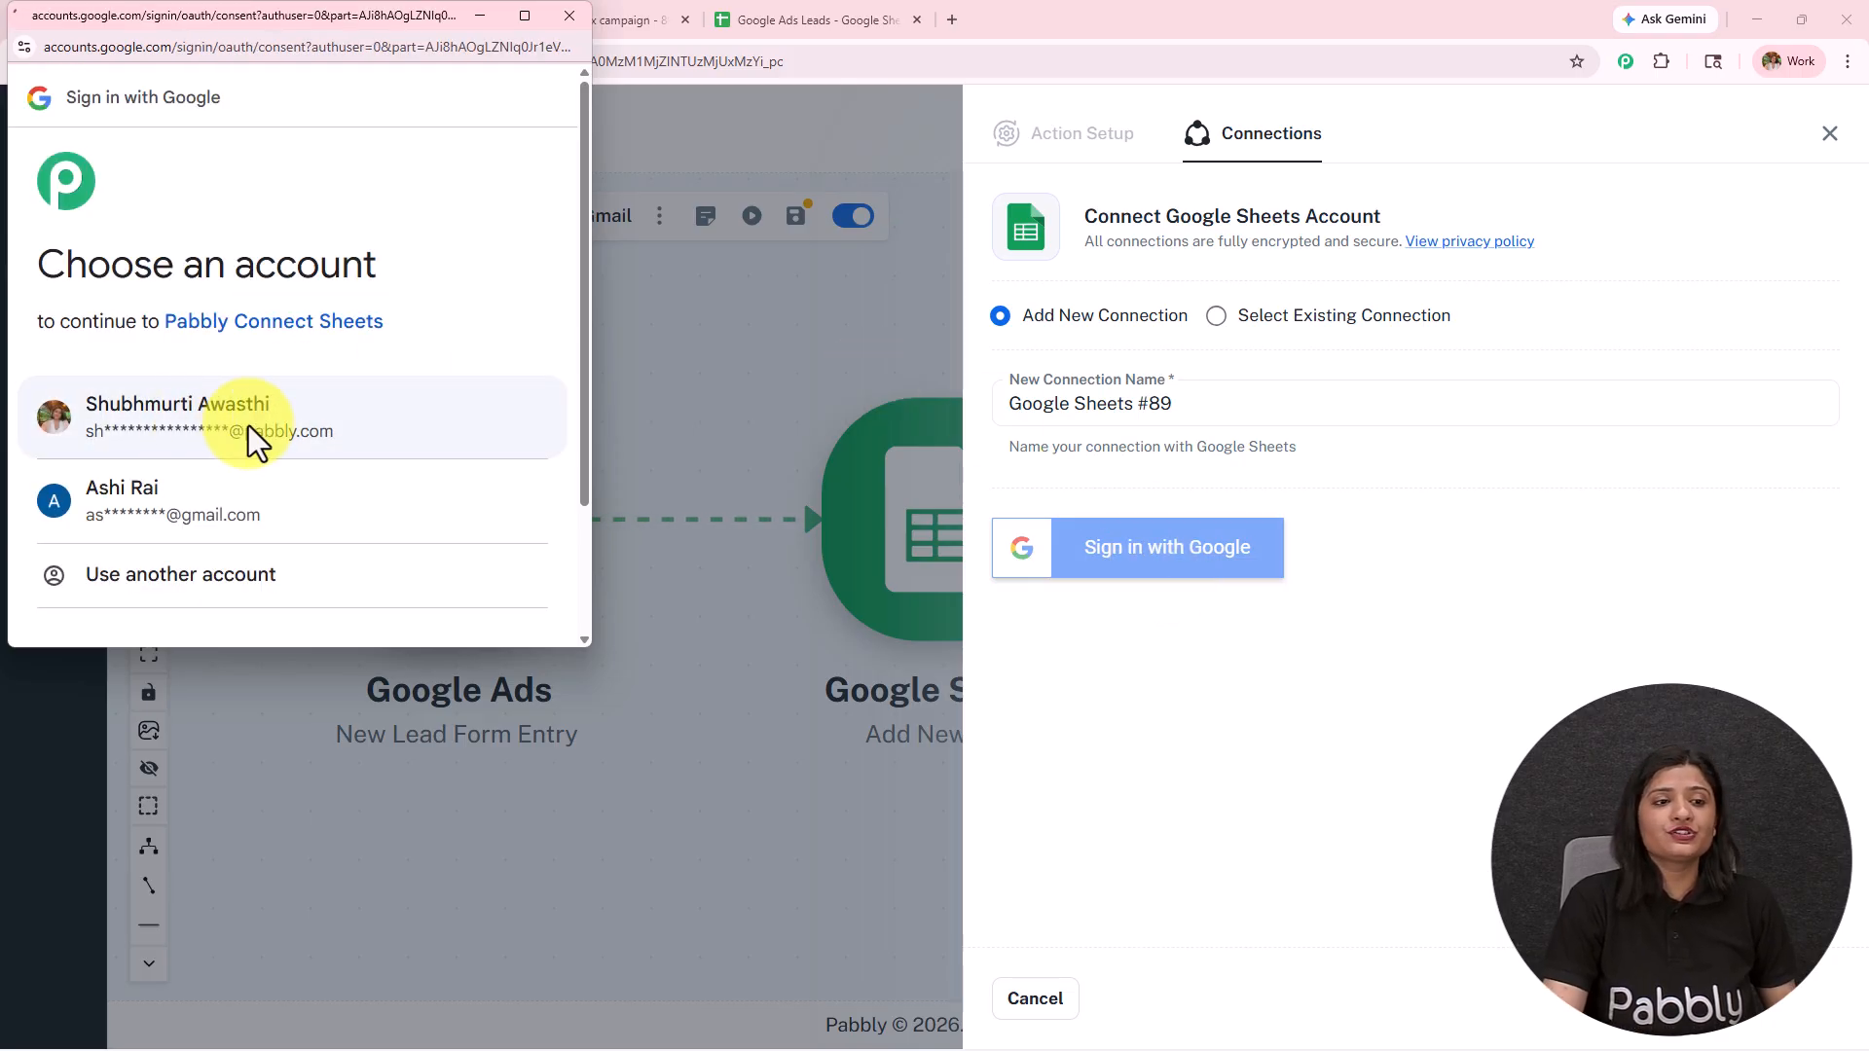
{"action": "scroll", "coordinate": [246, 421], "scroll_direction": "down", "scroll_amount": 5}
{"action": "left_click", "coordinate": [413, 526]}
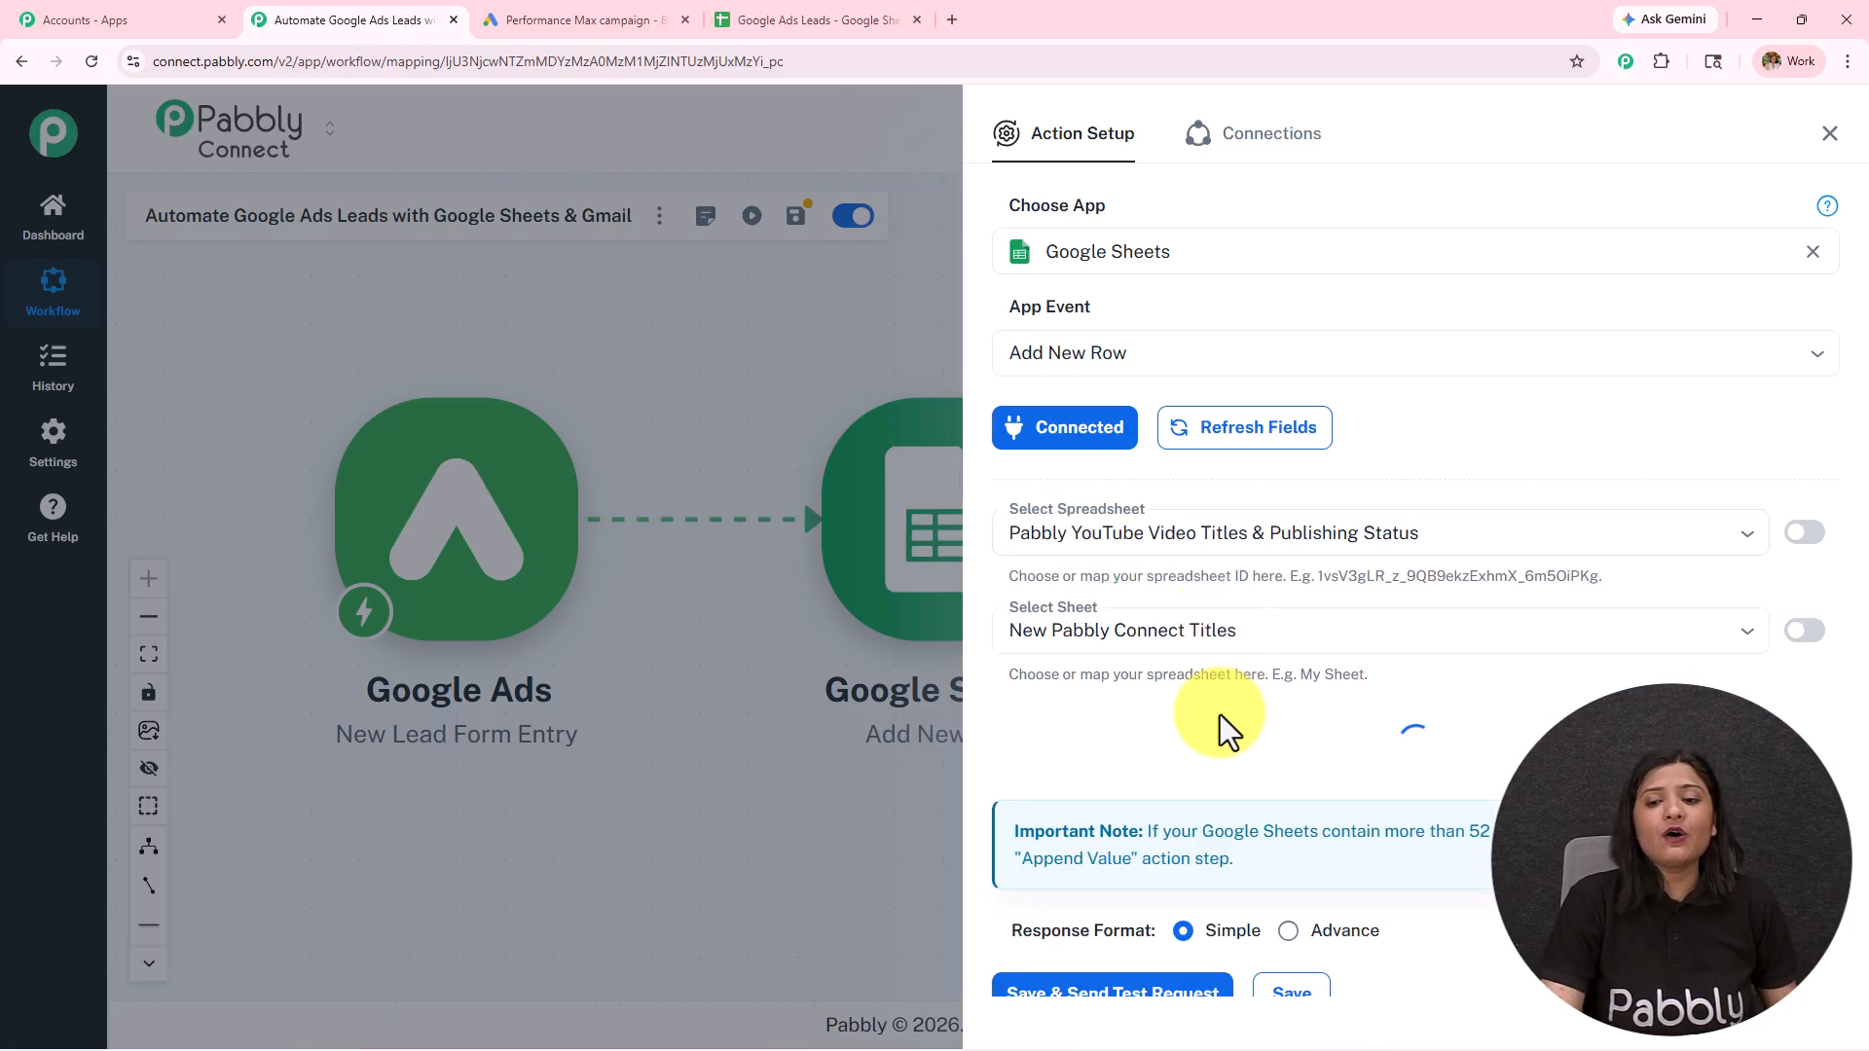
Step: Check the lead spreadsheet's name in Google Sheets and select Google Ads Leads as the spreadsheet for the Add New Row action
{"action": "scroll", "coordinate": [1238, 606], "scroll_direction": "down", "scroll_amount": 4}
{"action": "scroll", "coordinate": [1238, 606], "scroll_direction": "up", "scroll_amount": 1}
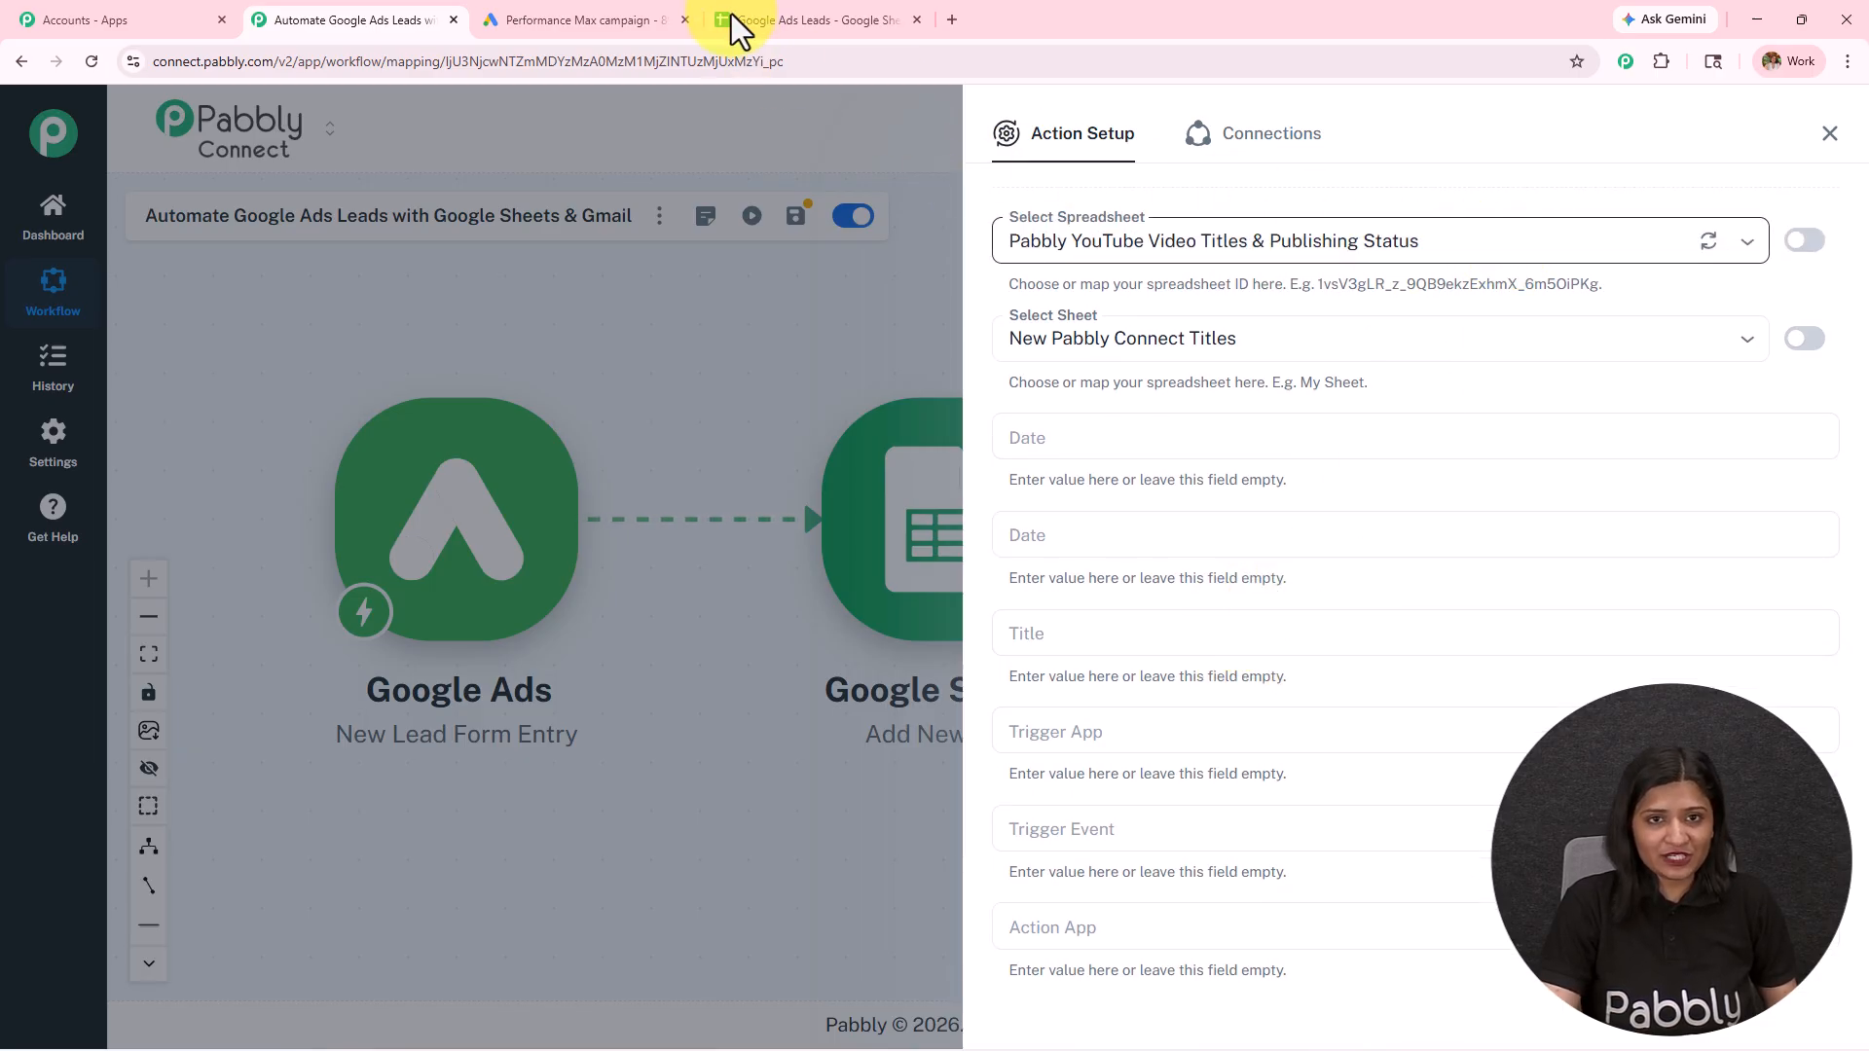
{"action": "left_click", "coordinate": [799, 21]}
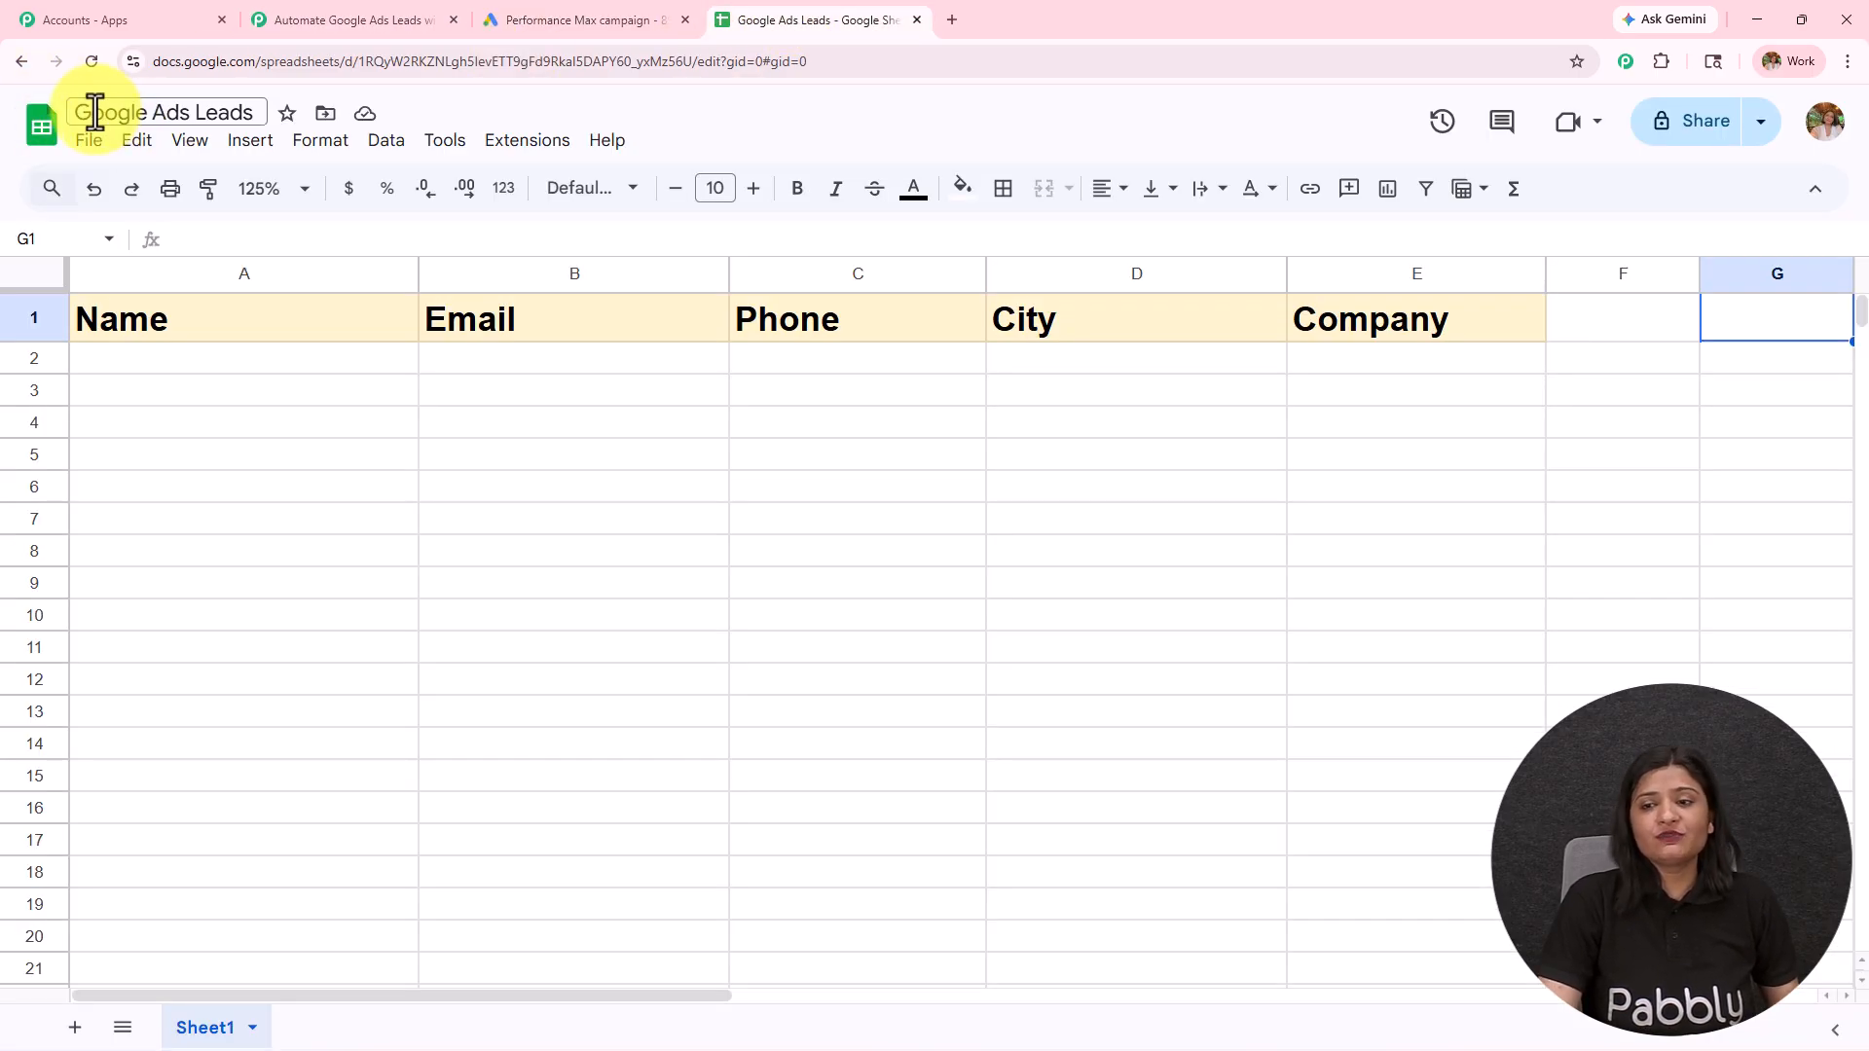
{"action": "left_click_drag", "start_coordinate": [75, 113], "coordinate": [265, 114]}
{"action": "left_click", "coordinate": [346, 19]}
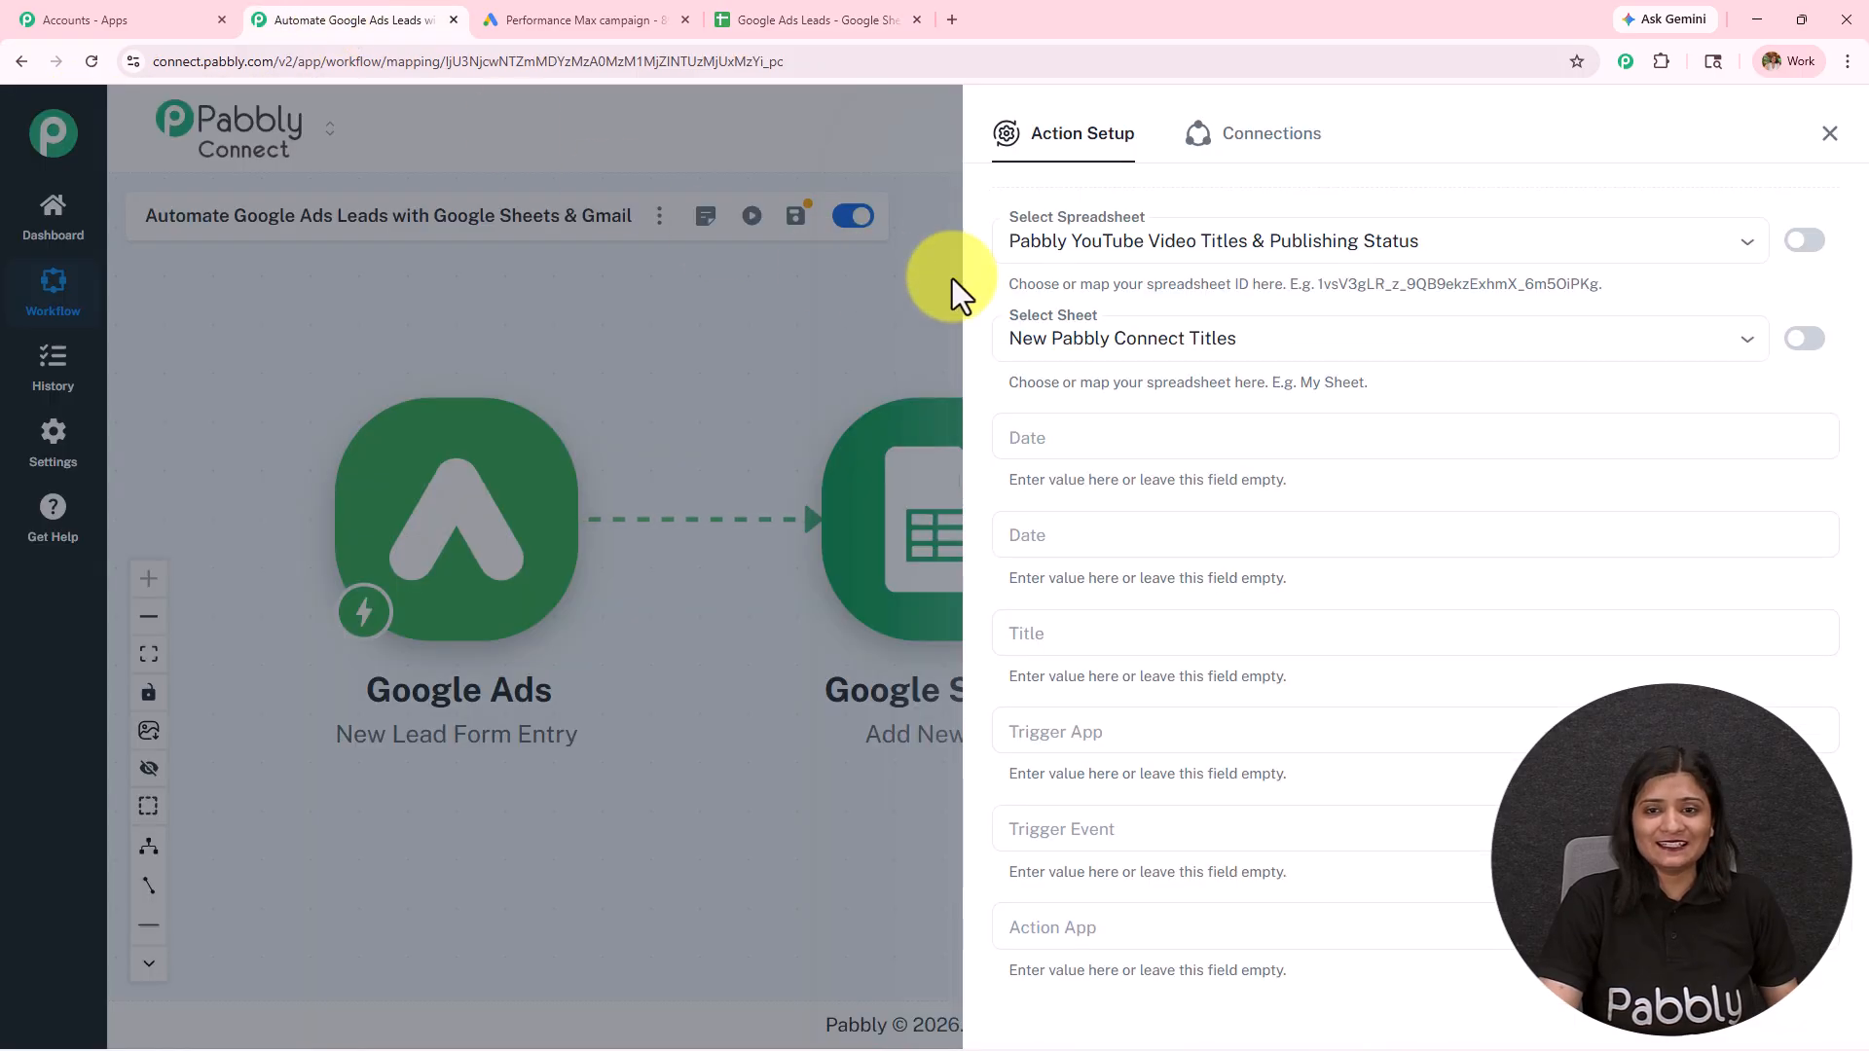
{"action": "left_click", "coordinate": [1064, 241]}
{"action": "left_click", "coordinate": [1078, 349]}
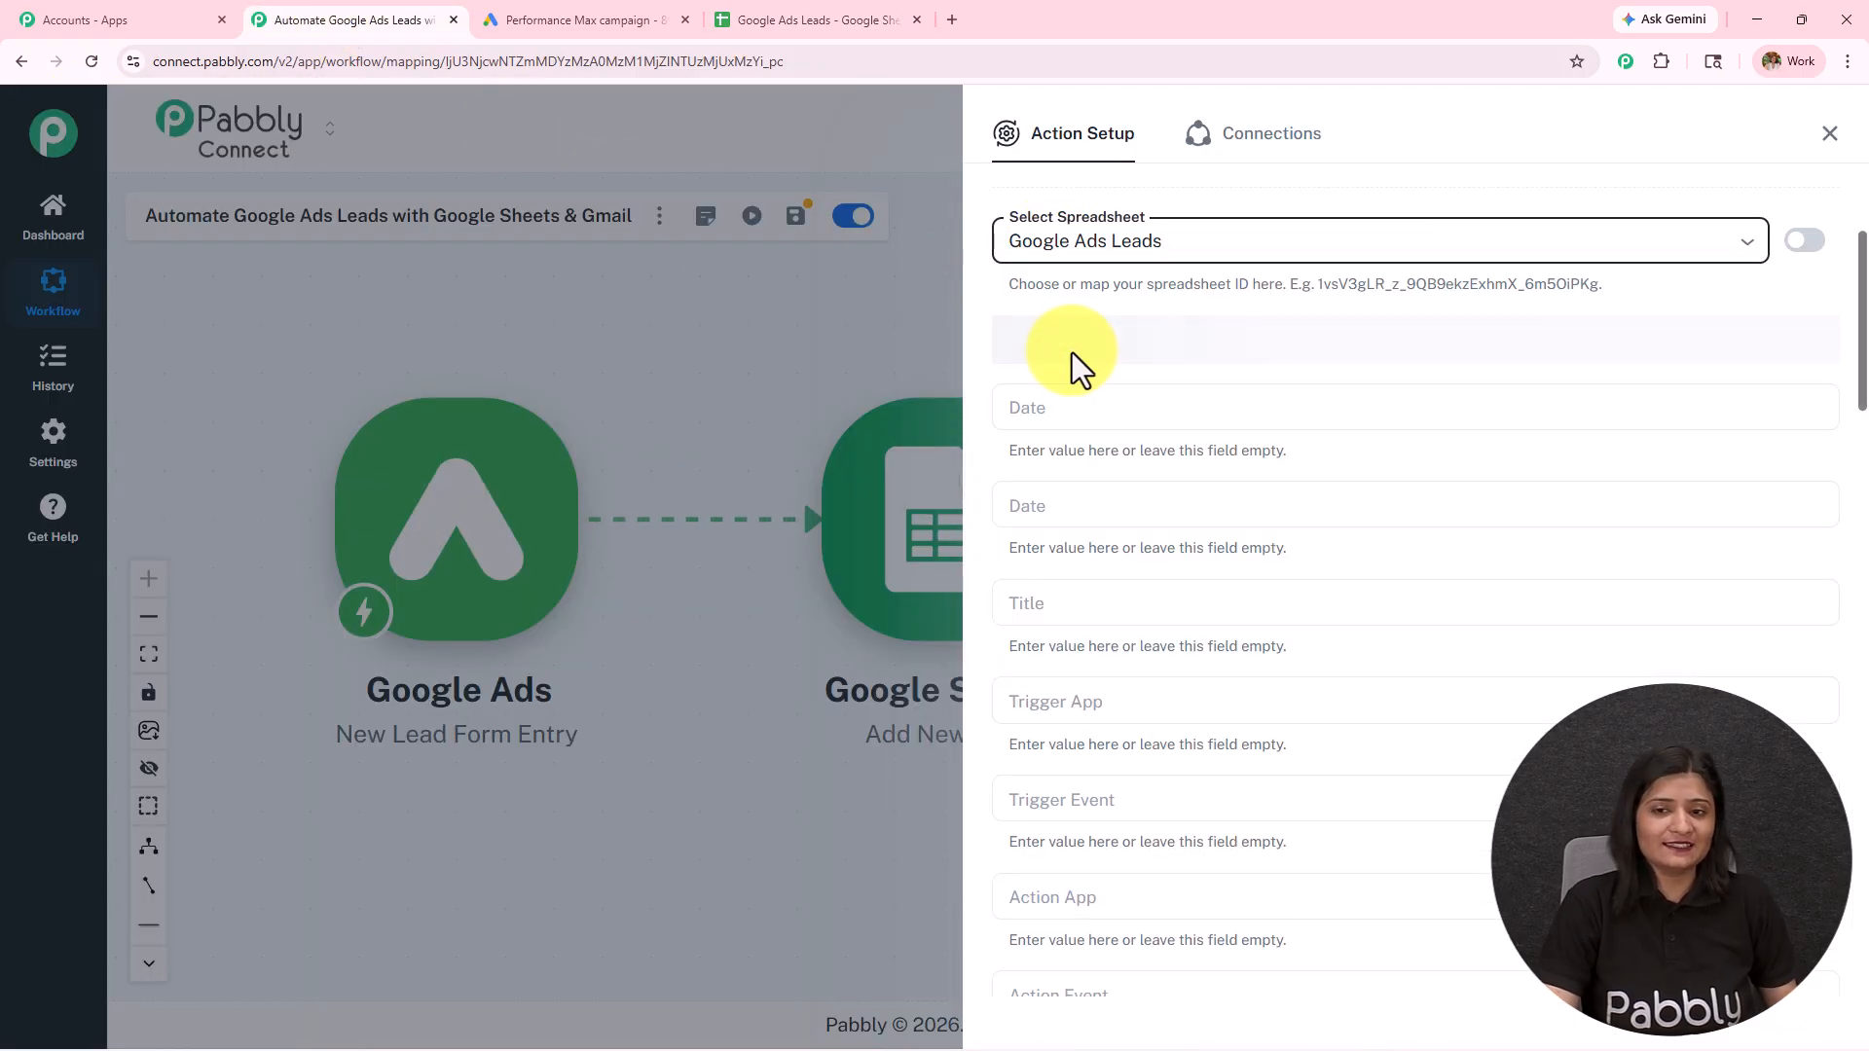
{"action": "scroll", "coordinate": [1141, 493], "scroll_direction": "down", "scroll_amount": 1}
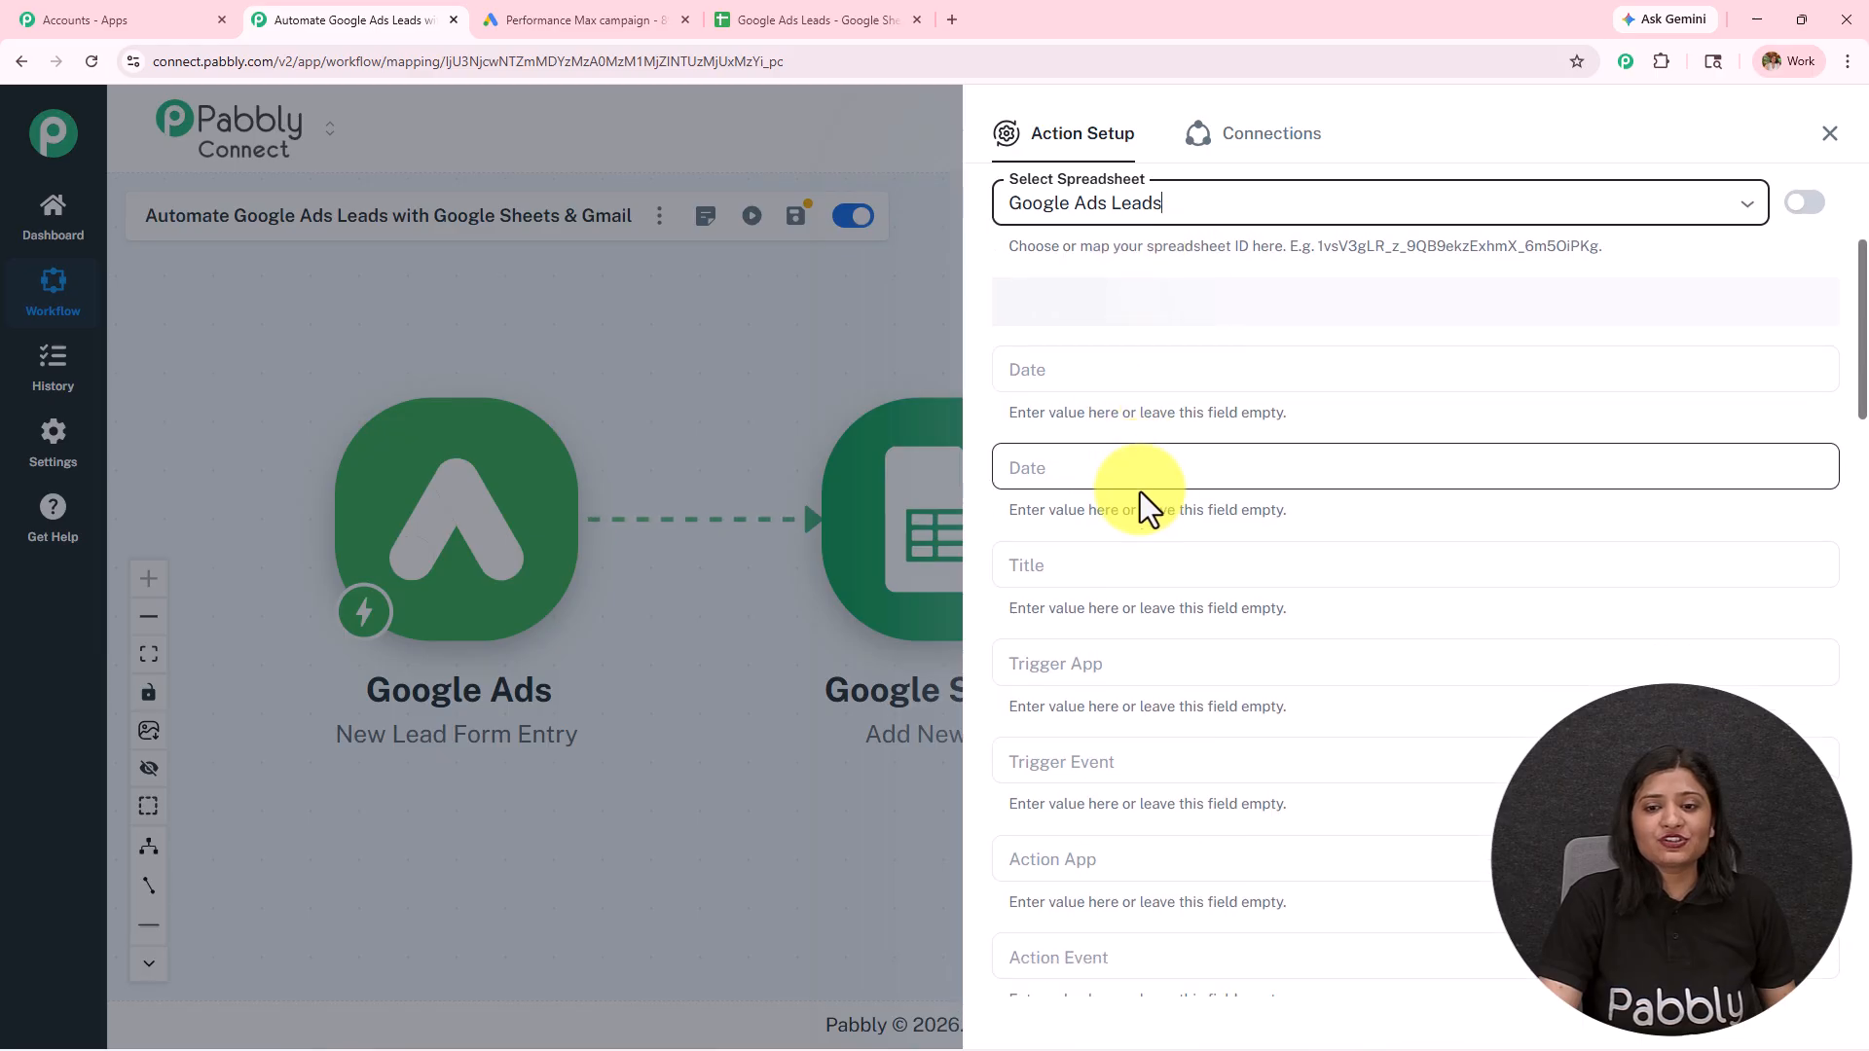
{"action": "scroll", "coordinate": [1141, 493], "scroll_direction": "down", "scroll_amount": 1}
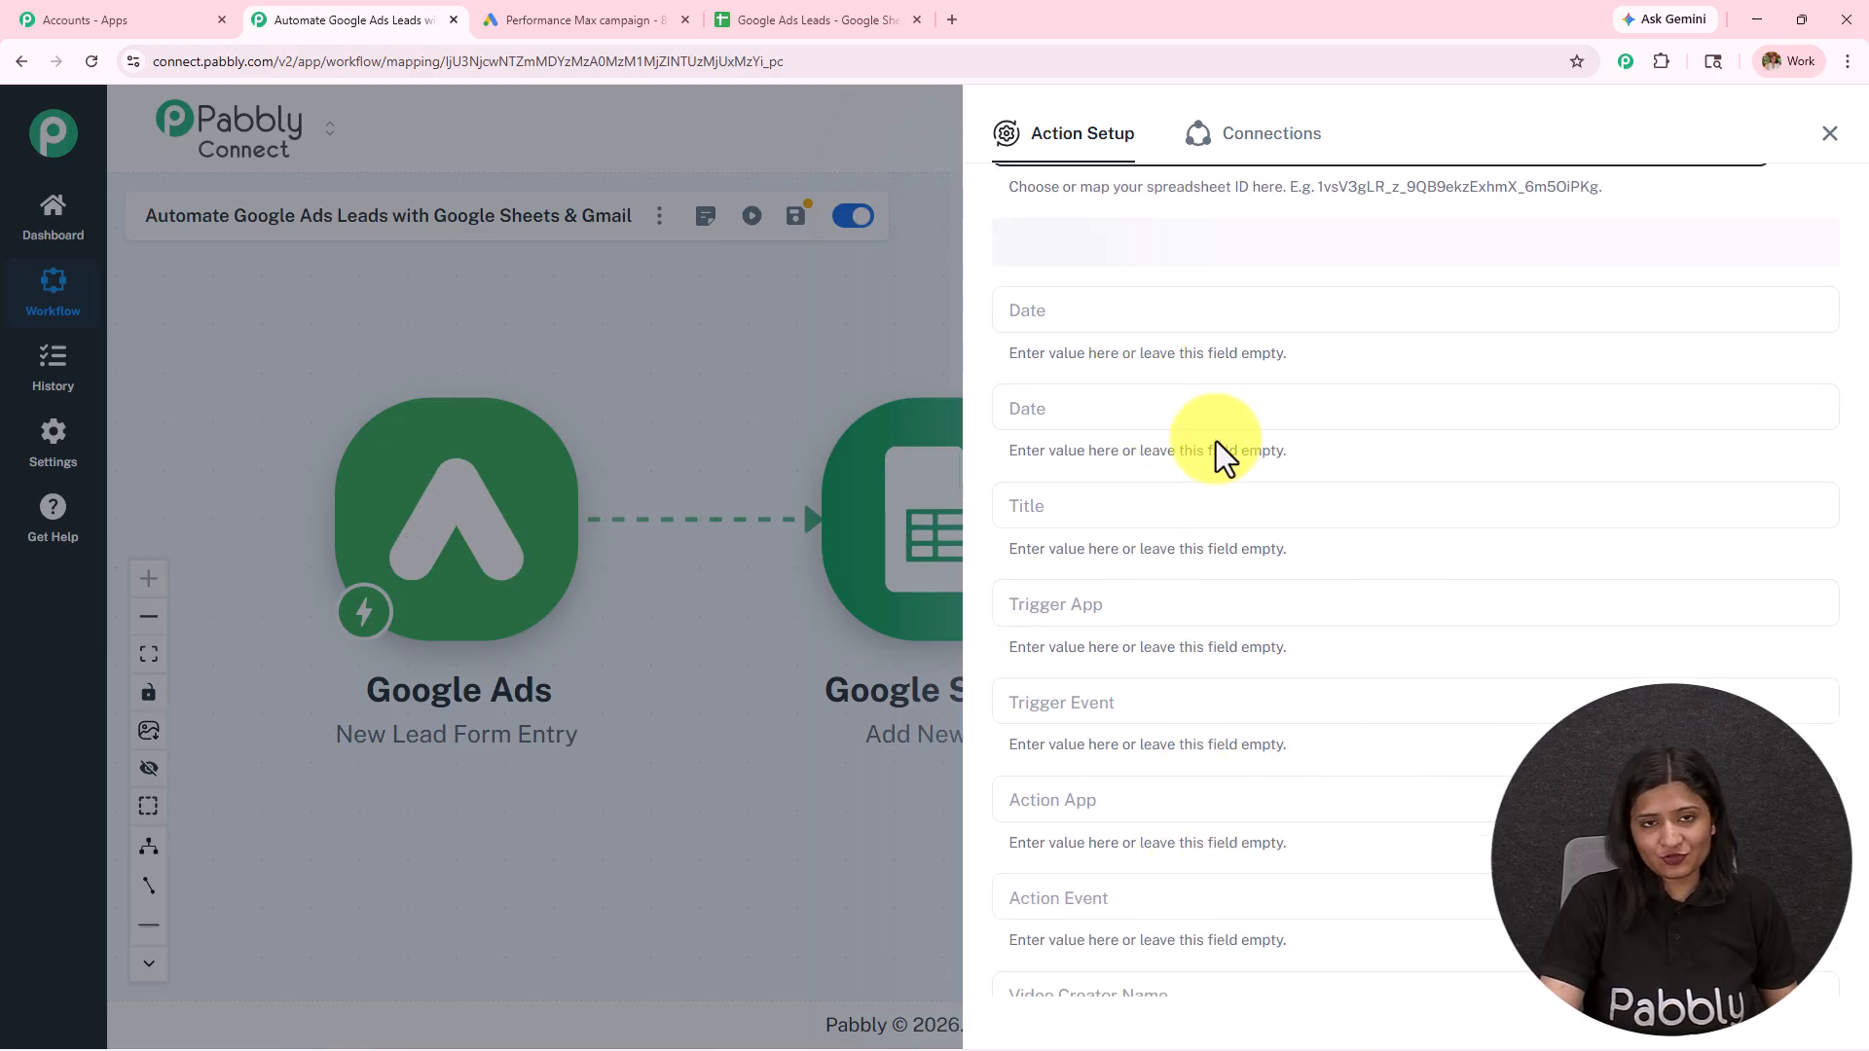
Step: Compare the column headers in the Google Ads Leads spreadsheet with the fields loaded in the Pabbly Connect Add New Row action
{"action": "left_click", "coordinate": [838, 18]}
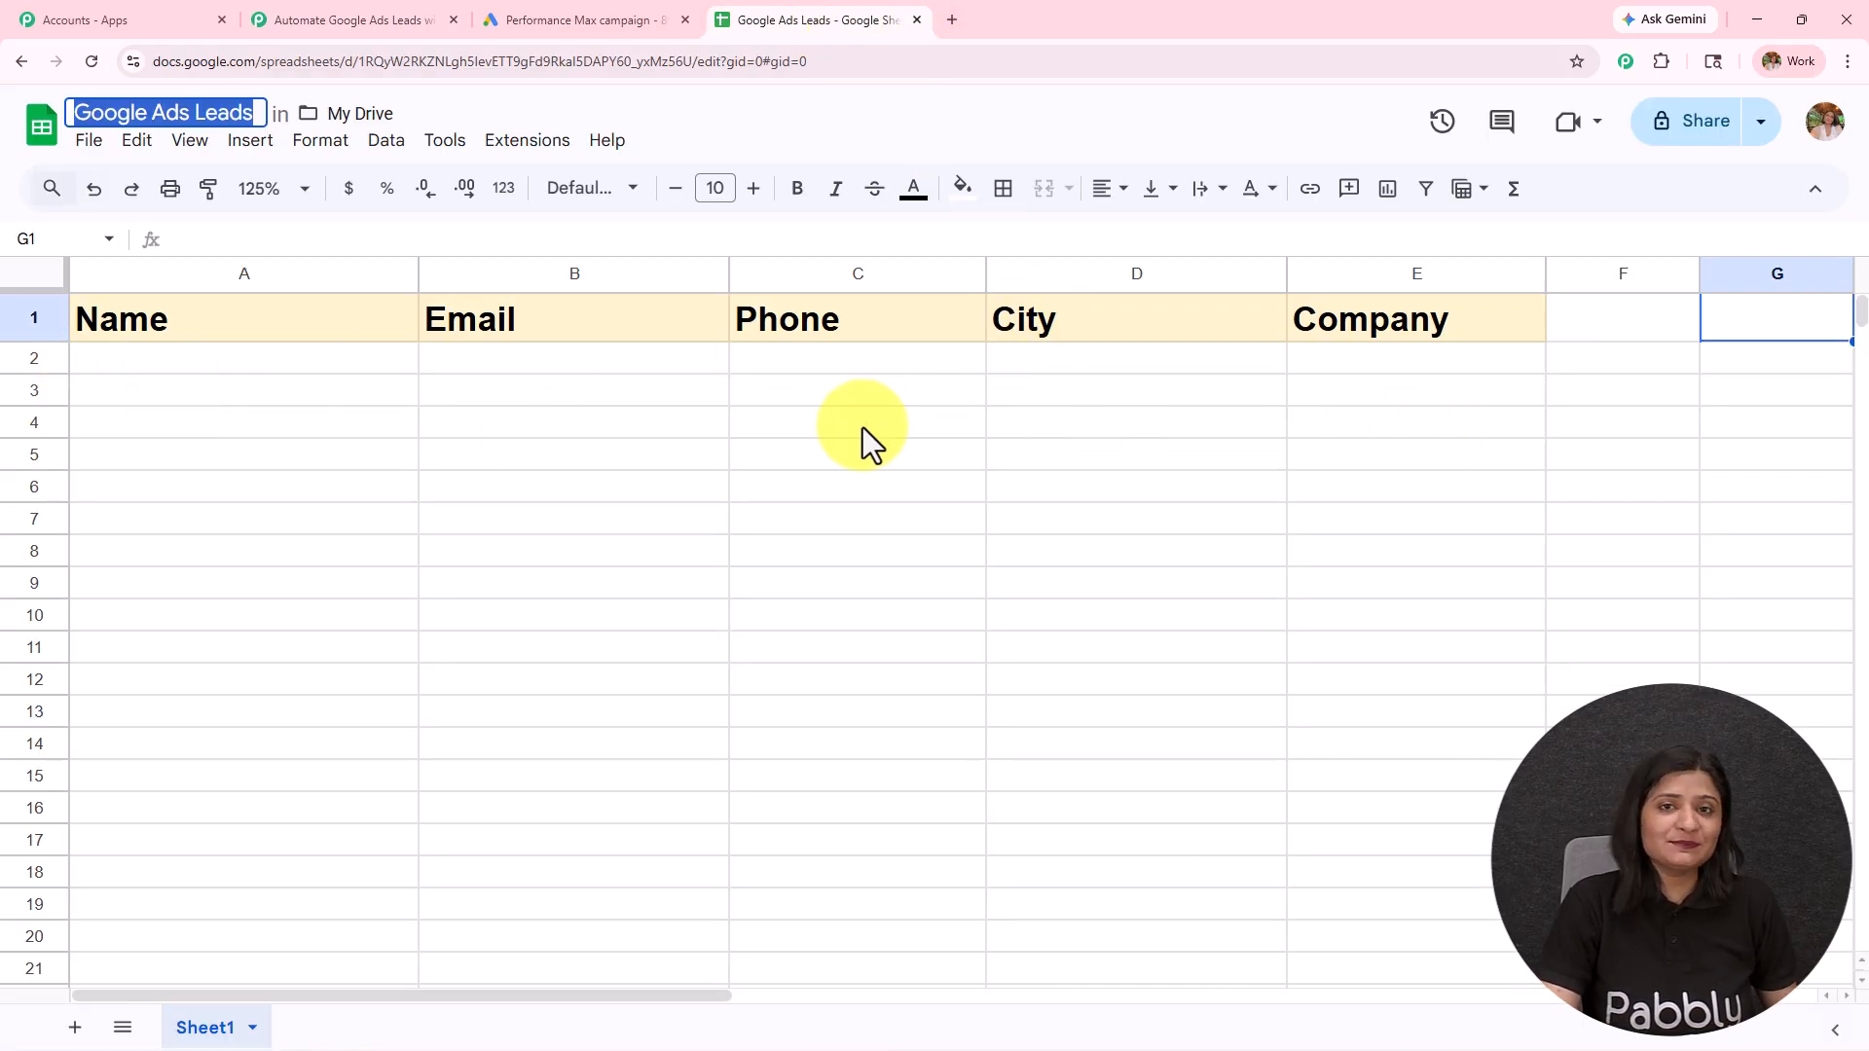
{"action": "left_click", "coordinate": [408, 19]}
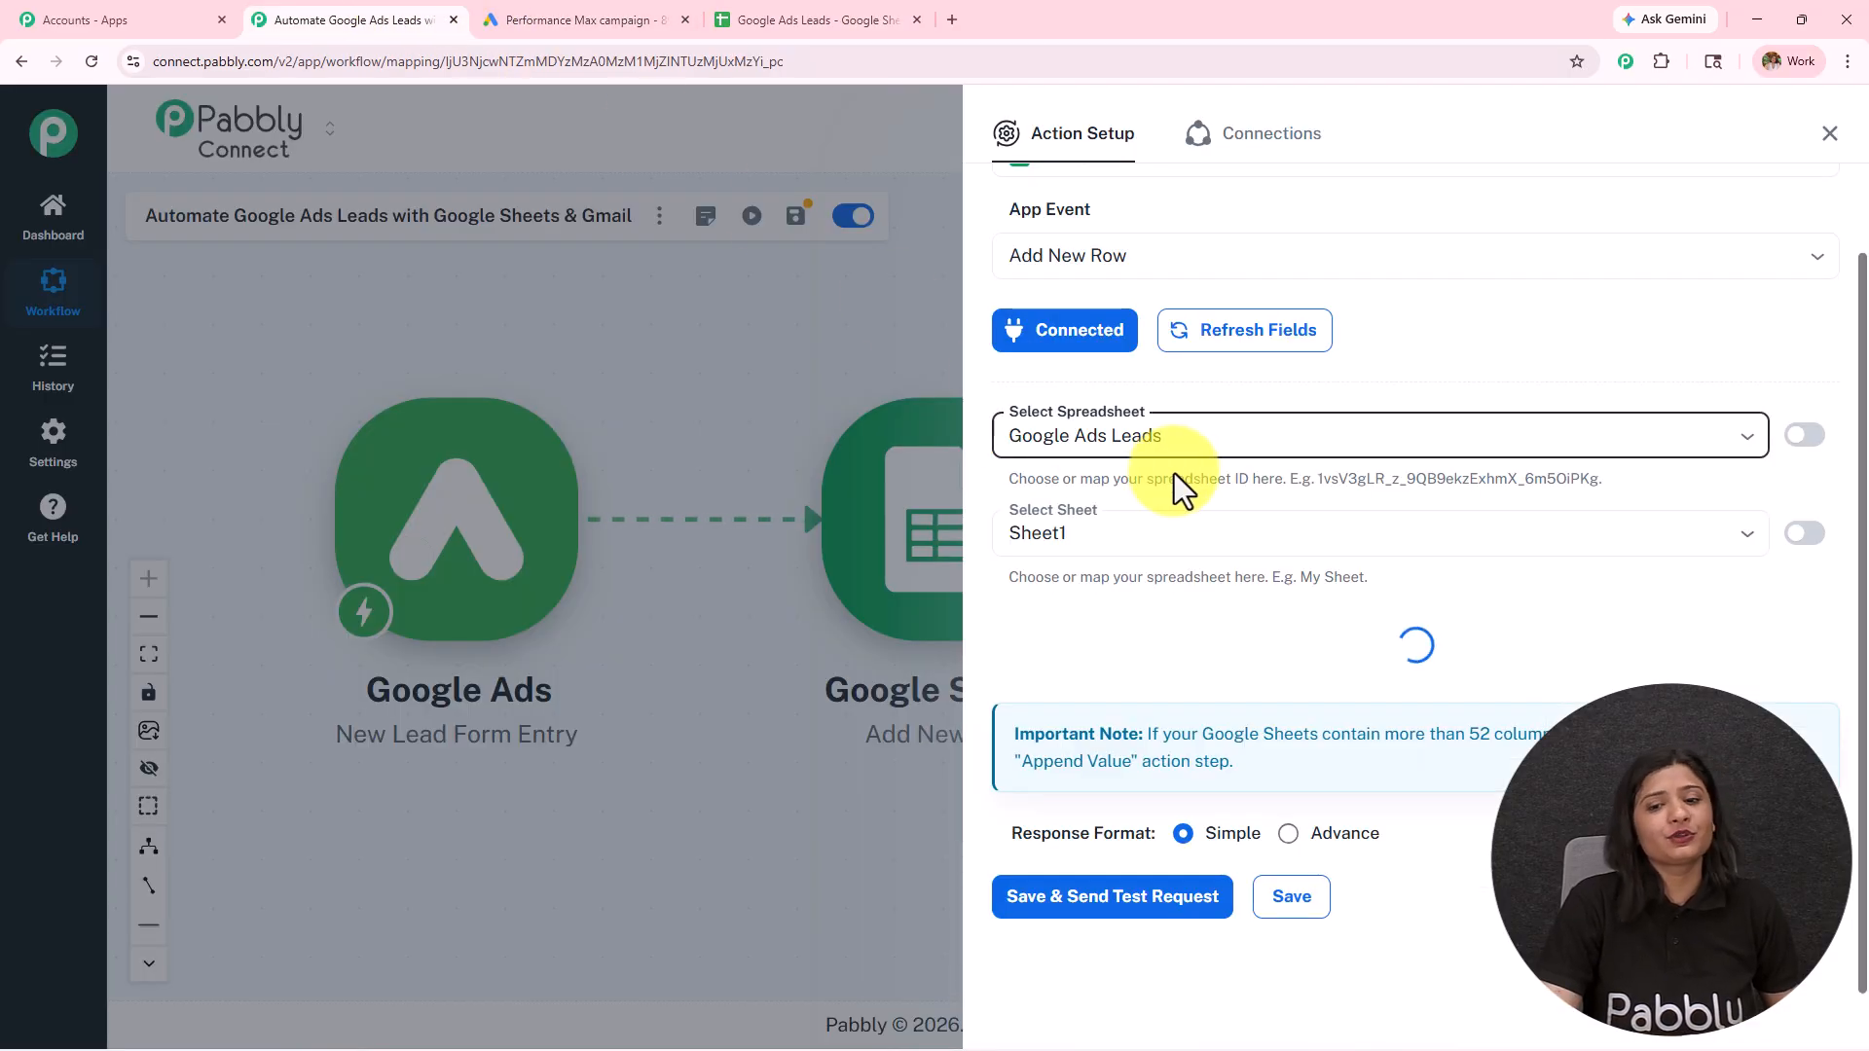
{"action": "scroll", "coordinate": [1174, 474], "scroll_direction": "down", "scroll_amount": 3}
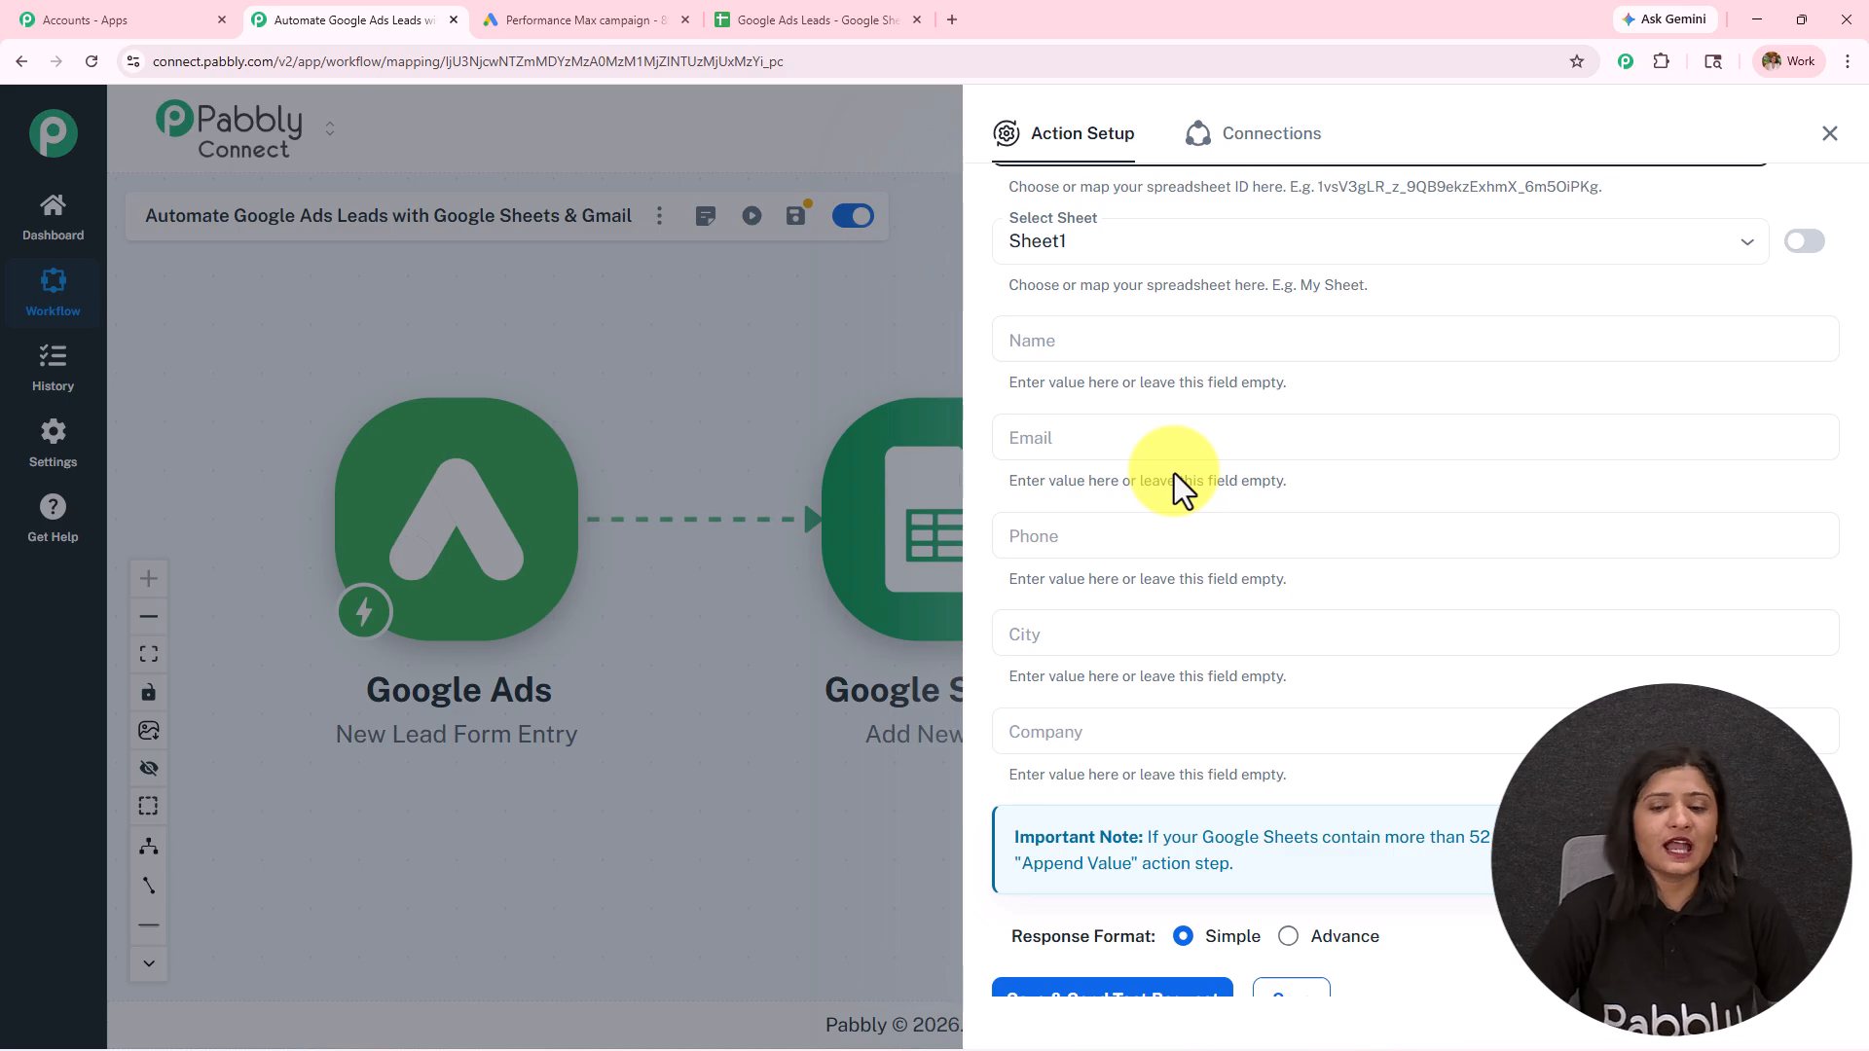
{"action": "left_click", "coordinate": [789, 14]}
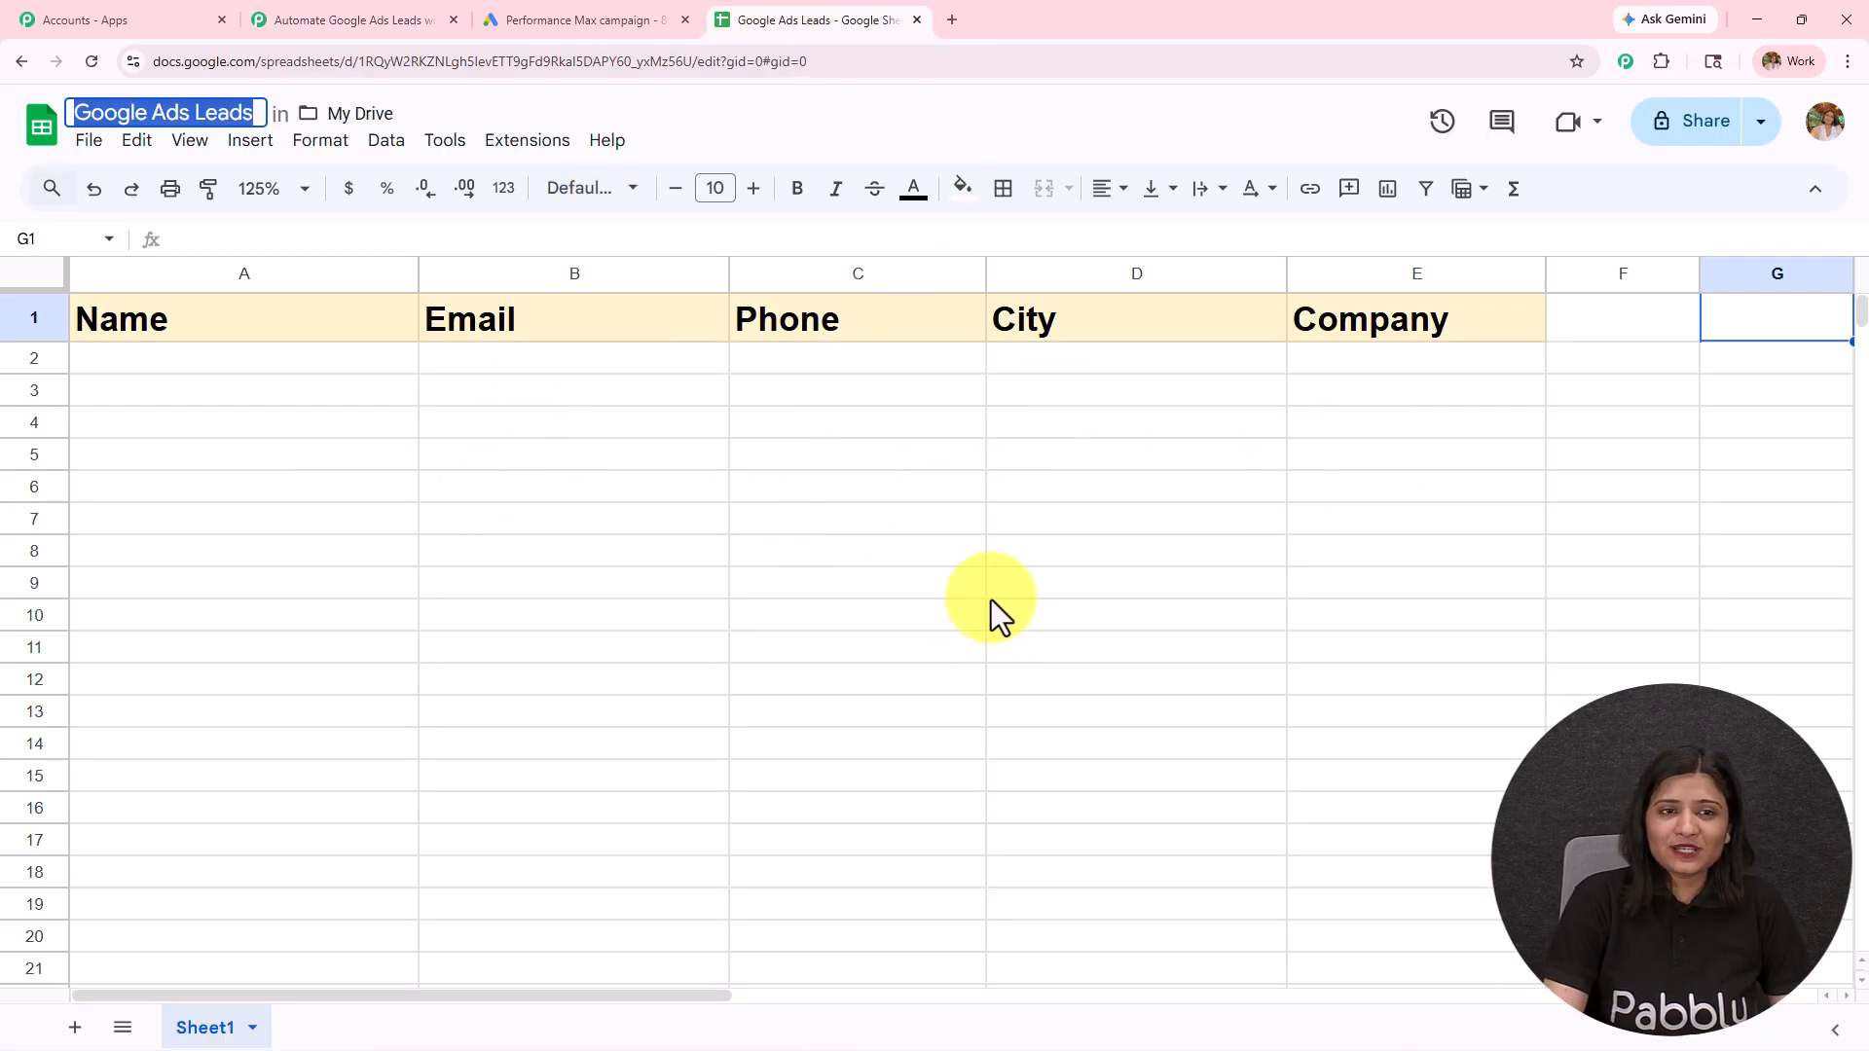
{"action": "left_click", "coordinate": [321, 17]}
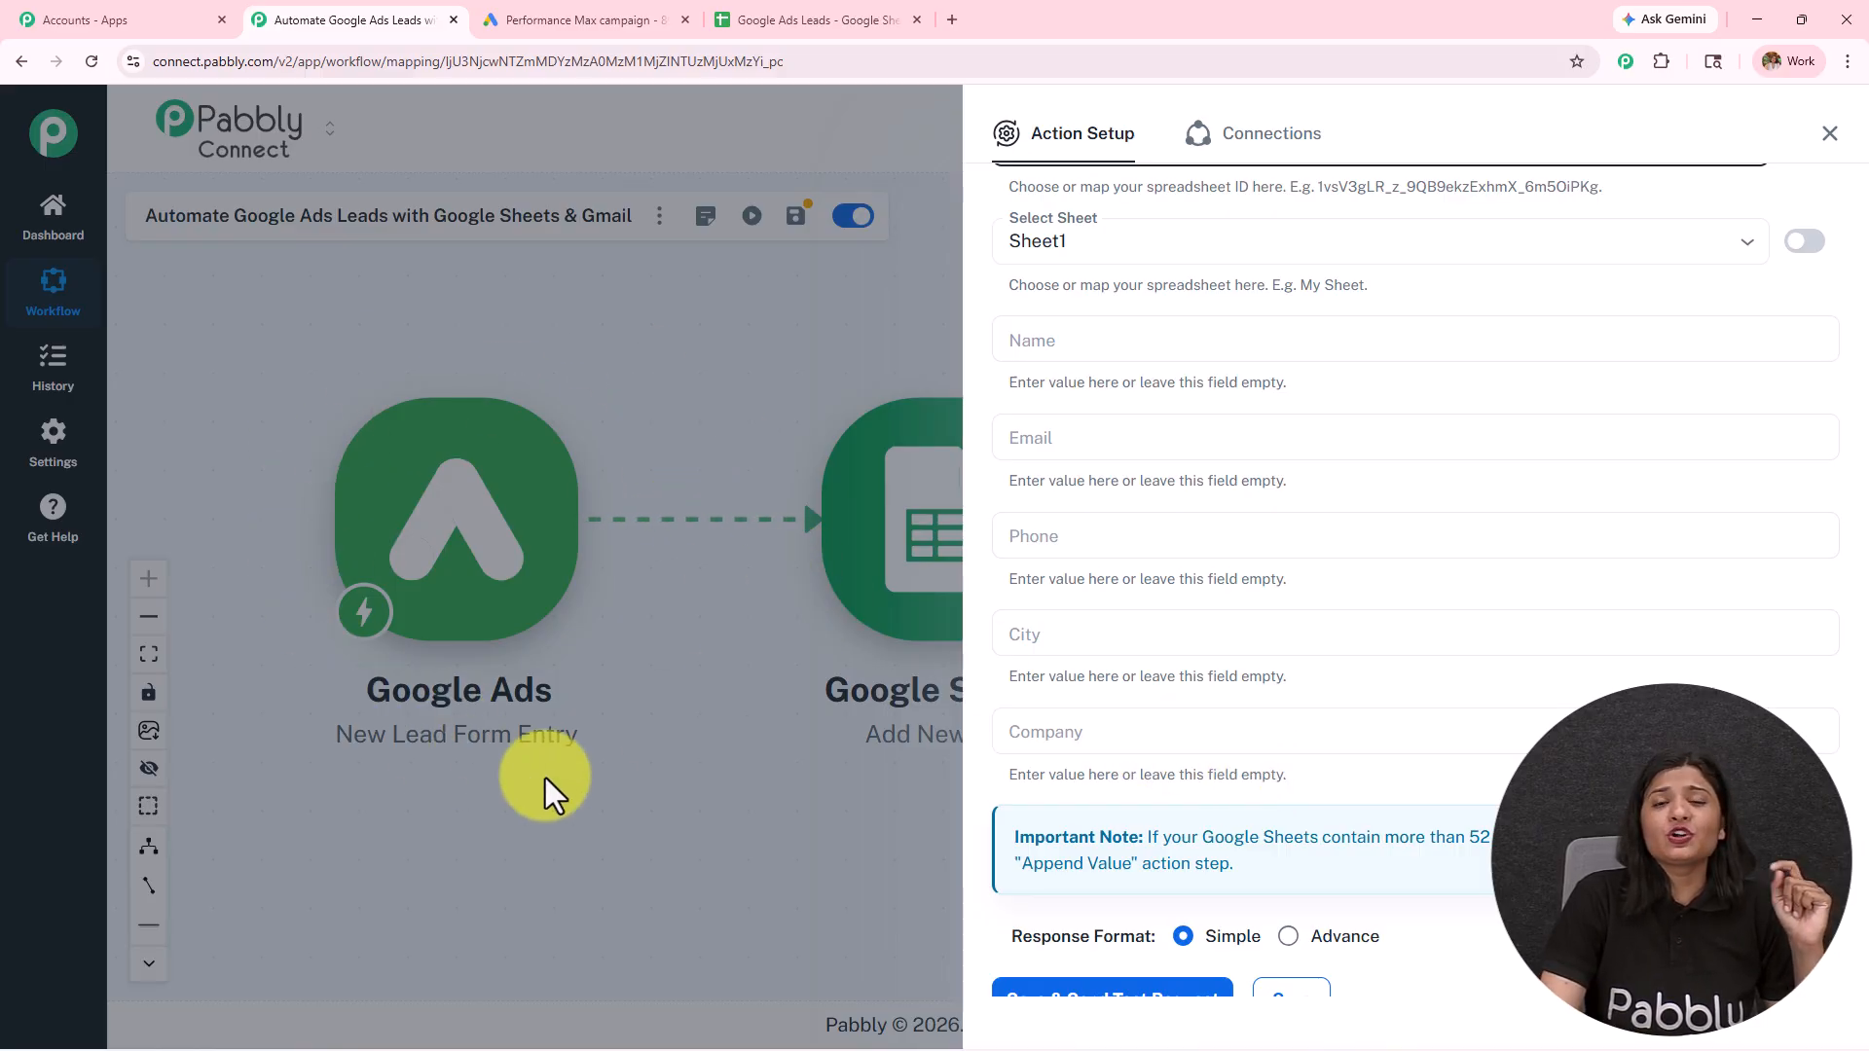
Step: Map the Name field to the Google Ads lead's first name (user_column_data 0 string_value) and last name (user_column_data 1 string_value)
{"action": "left_click", "coordinate": [1190, 331]}
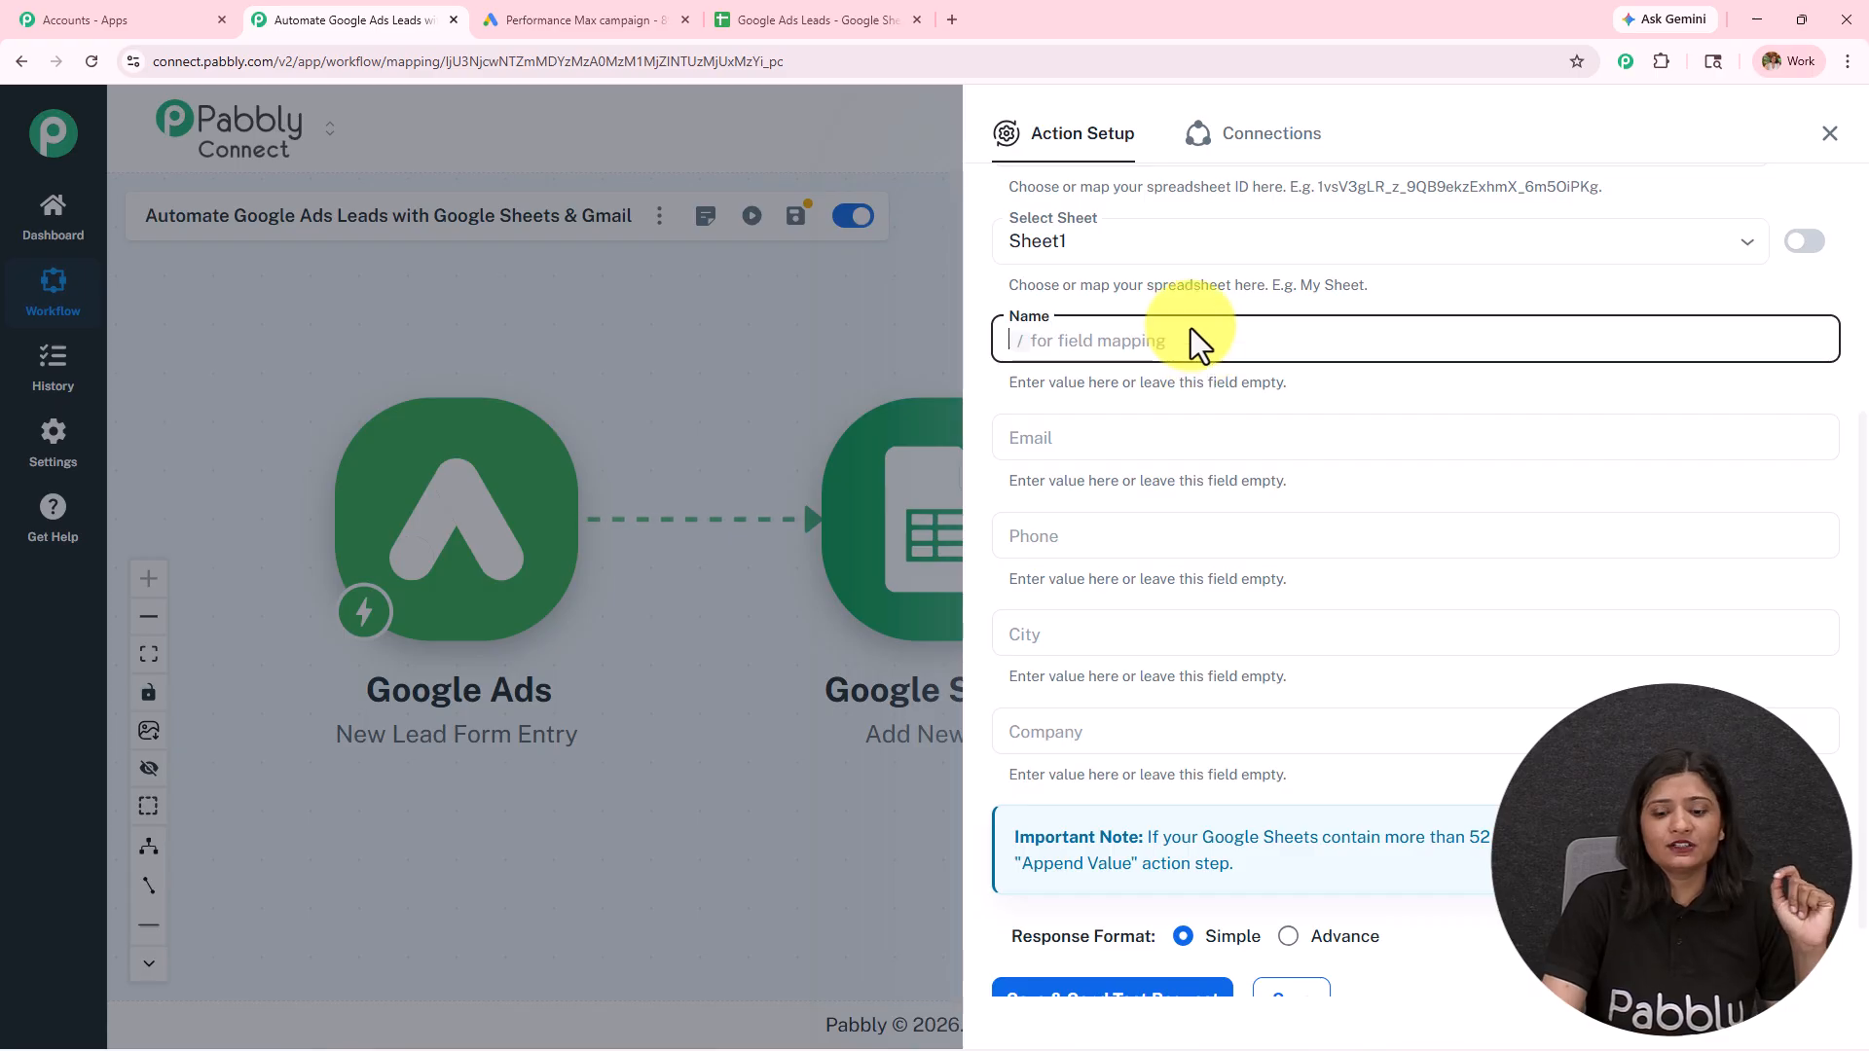
{"action": "type", "text": "/"}
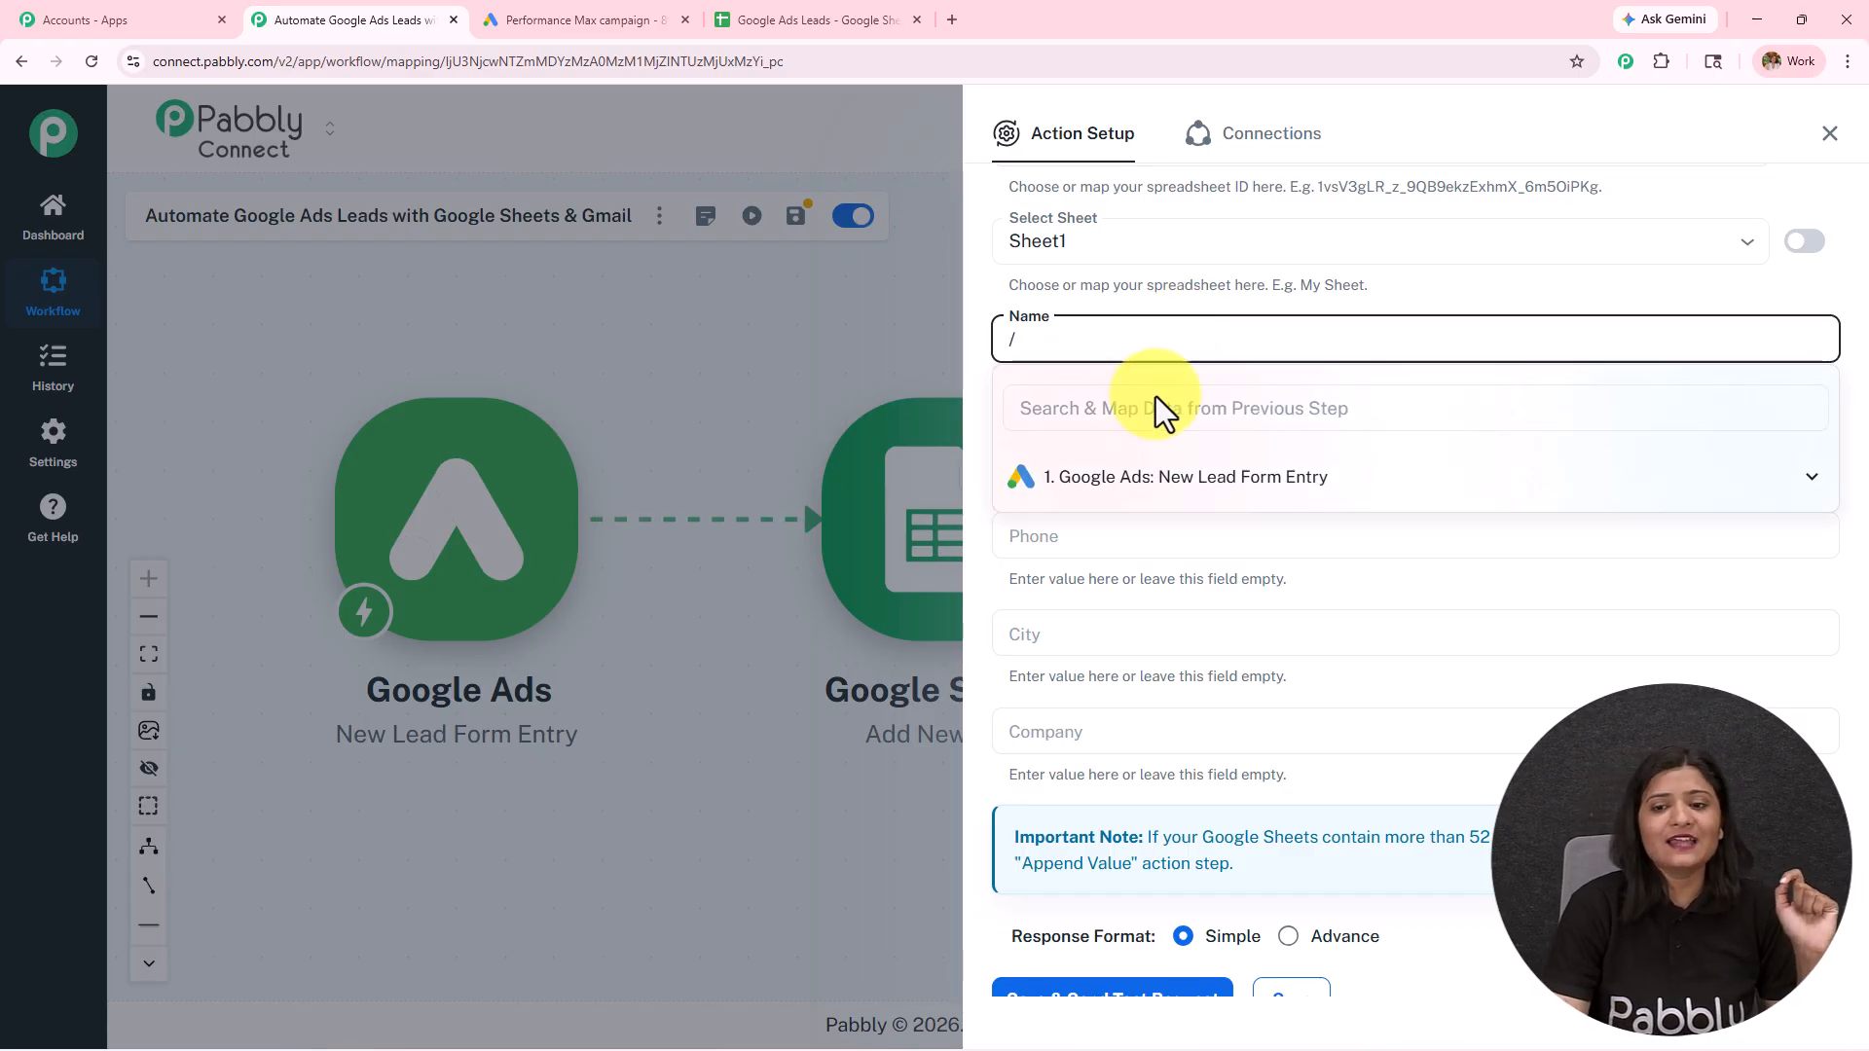
{"action": "left_click", "coordinate": [1193, 492]}
{"action": "scroll", "coordinate": [1195, 513], "scroll_direction": "down", "scroll_amount": 10}
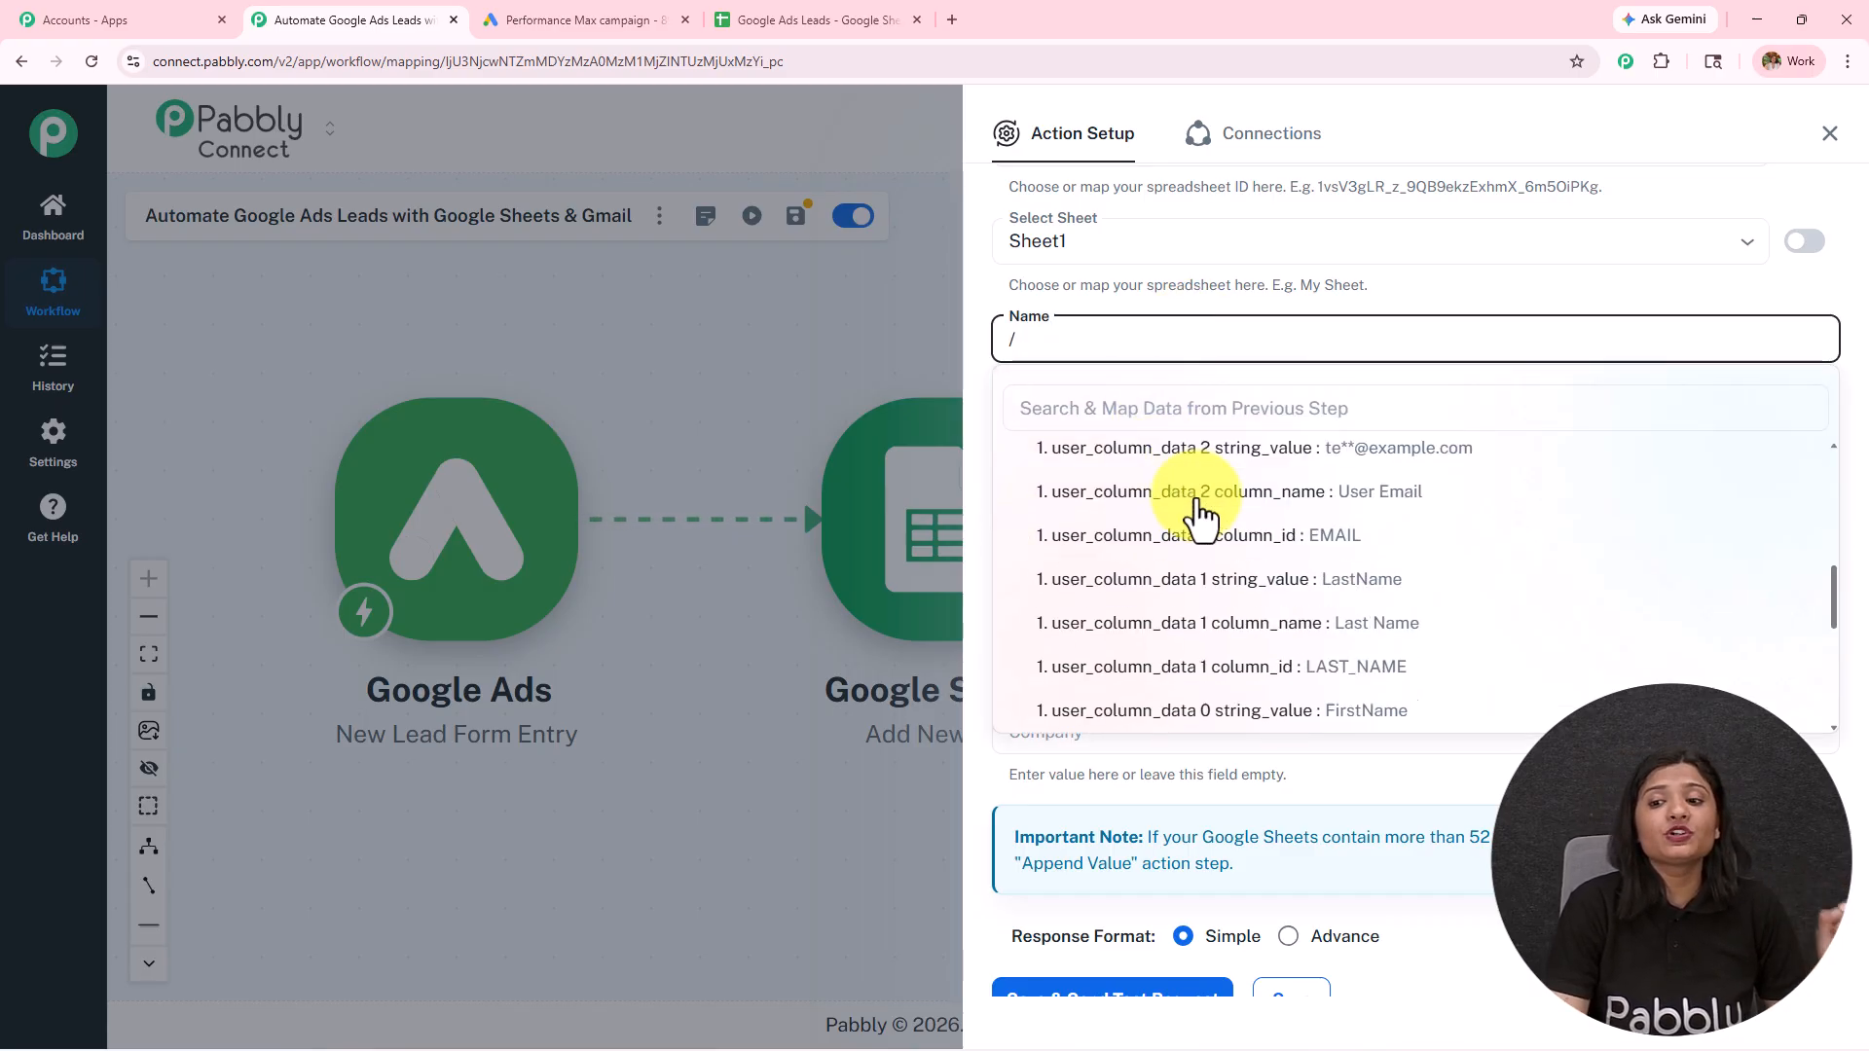
{"action": "scroll", "coordinate": [1202, 513], "scroll_direction": "up", "scroll_amount": 2}
{"action": "scroll", "coordinate": [1203, 513], "scroll_direction": "up", "scroll_amount": 2}
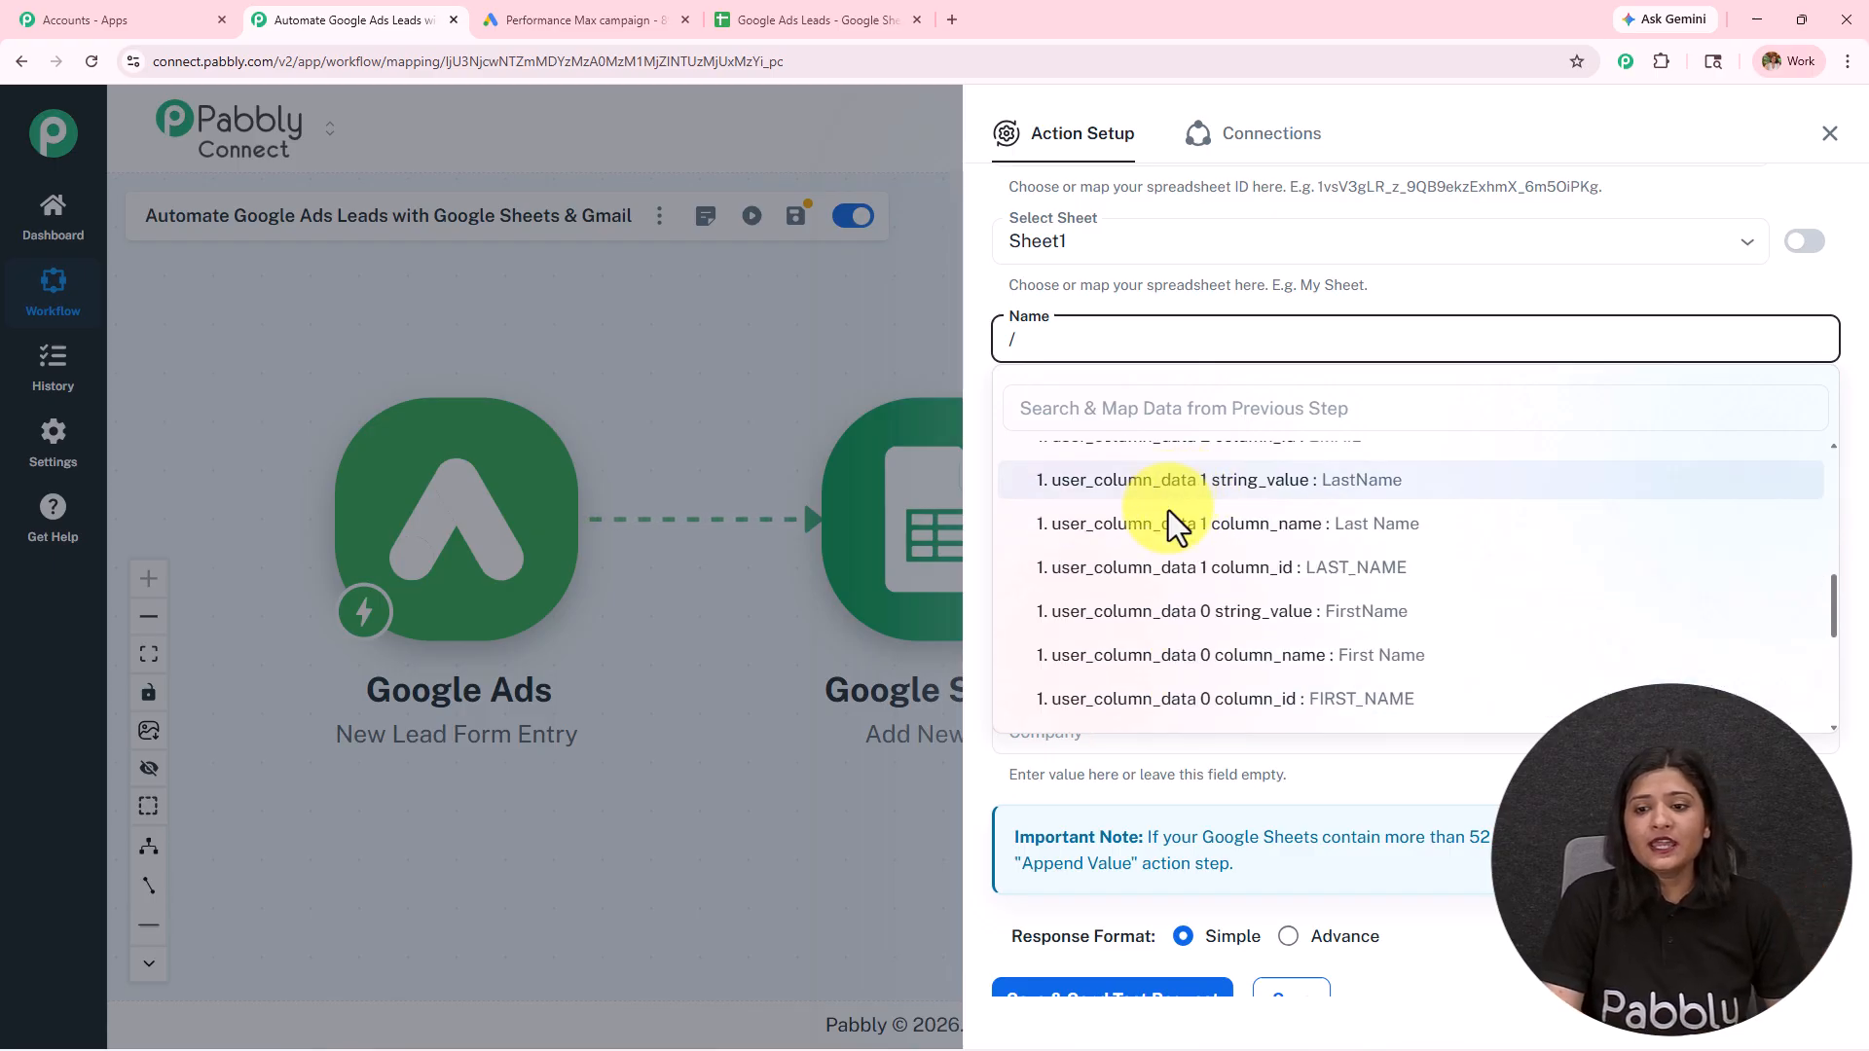
{"action": "left_click", "coordinate": [1210, 617]}
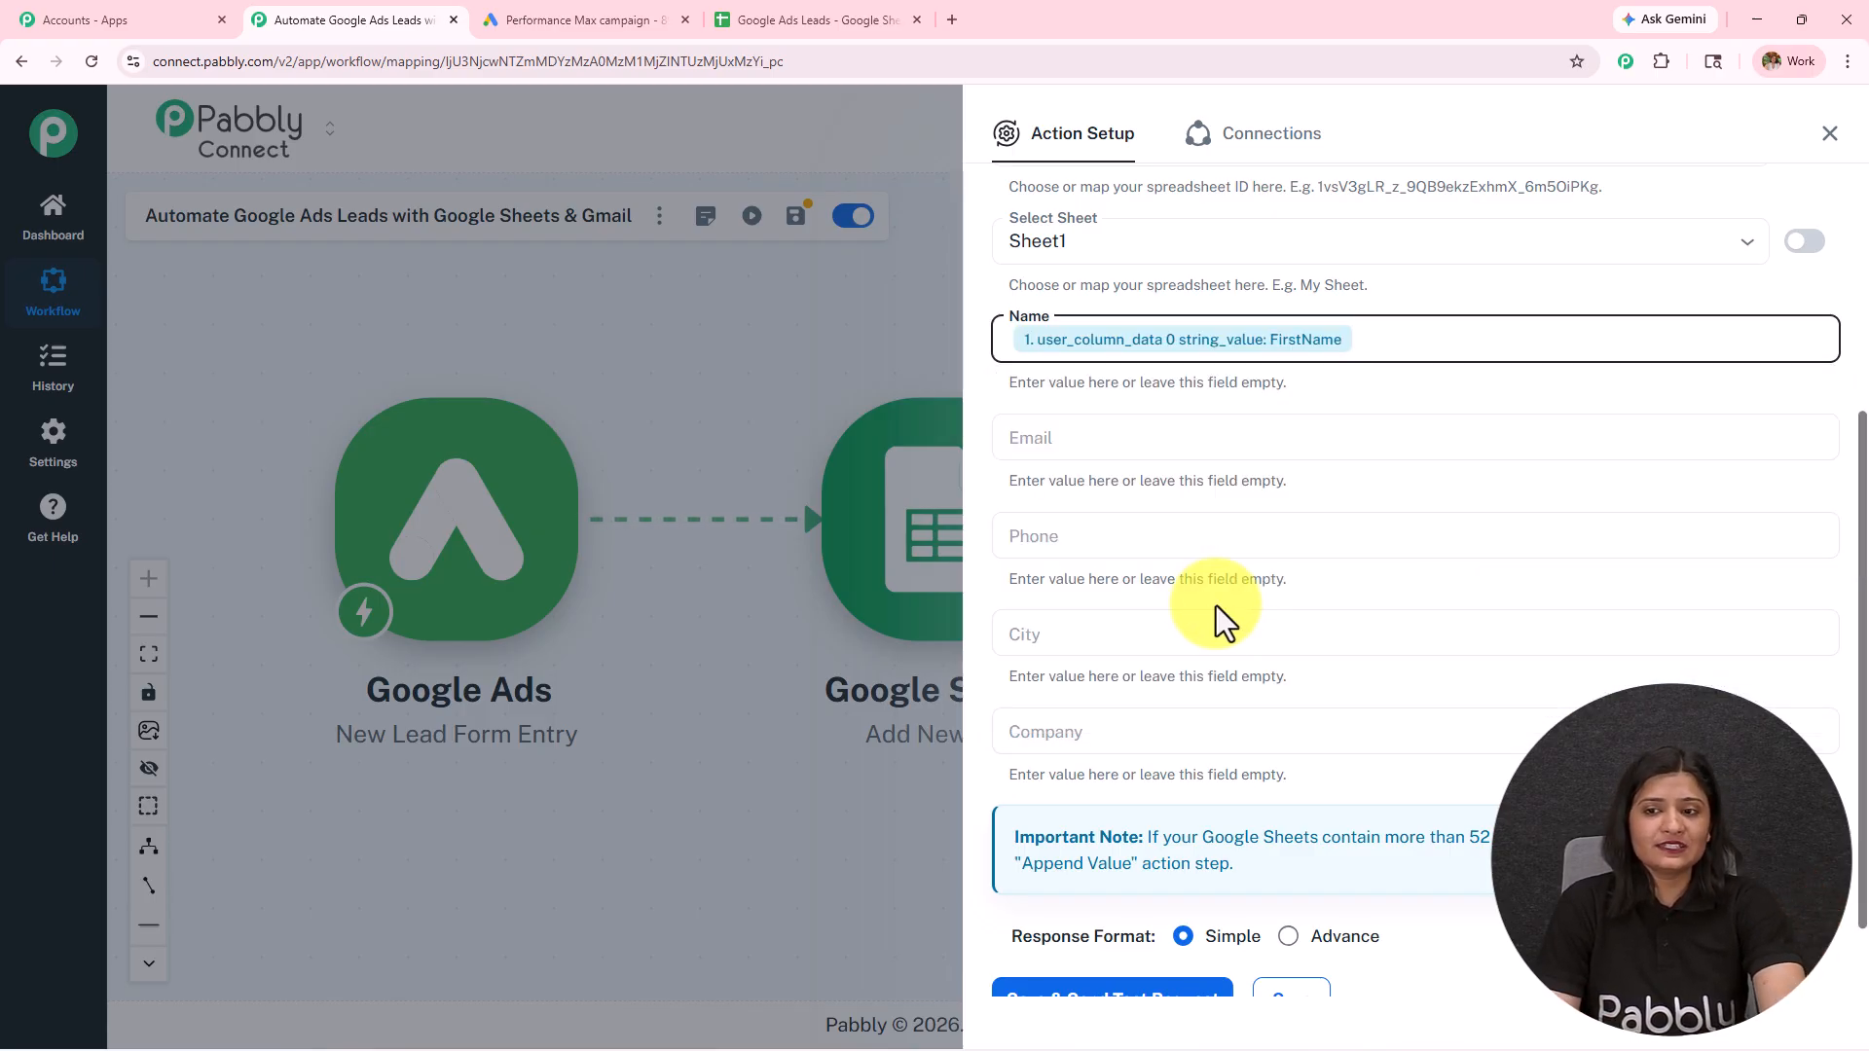
{"action": "type", "text": "/"}
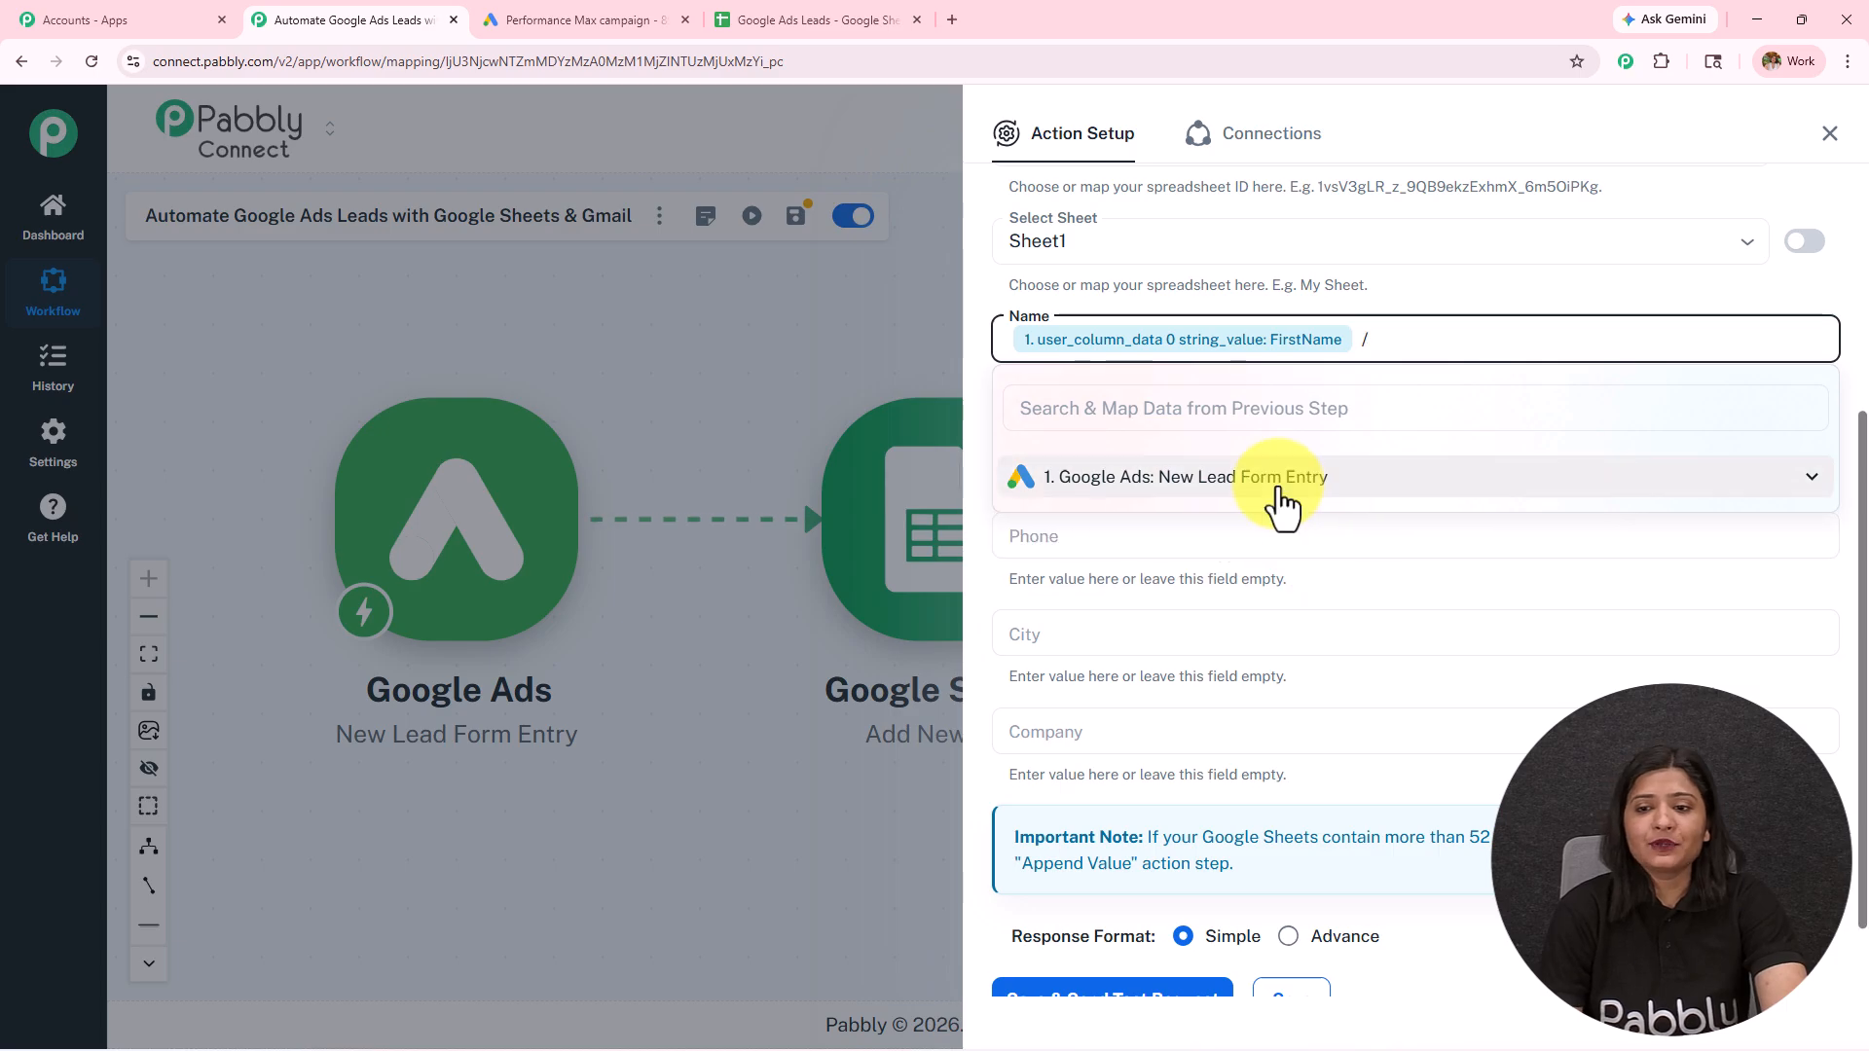
{"action": "left_click", "coordinate": [1280, 494]}
{"action": "scroll", "coordinate": [1294, 604], "scroll_direction": "down", "scroll_amount": 5}
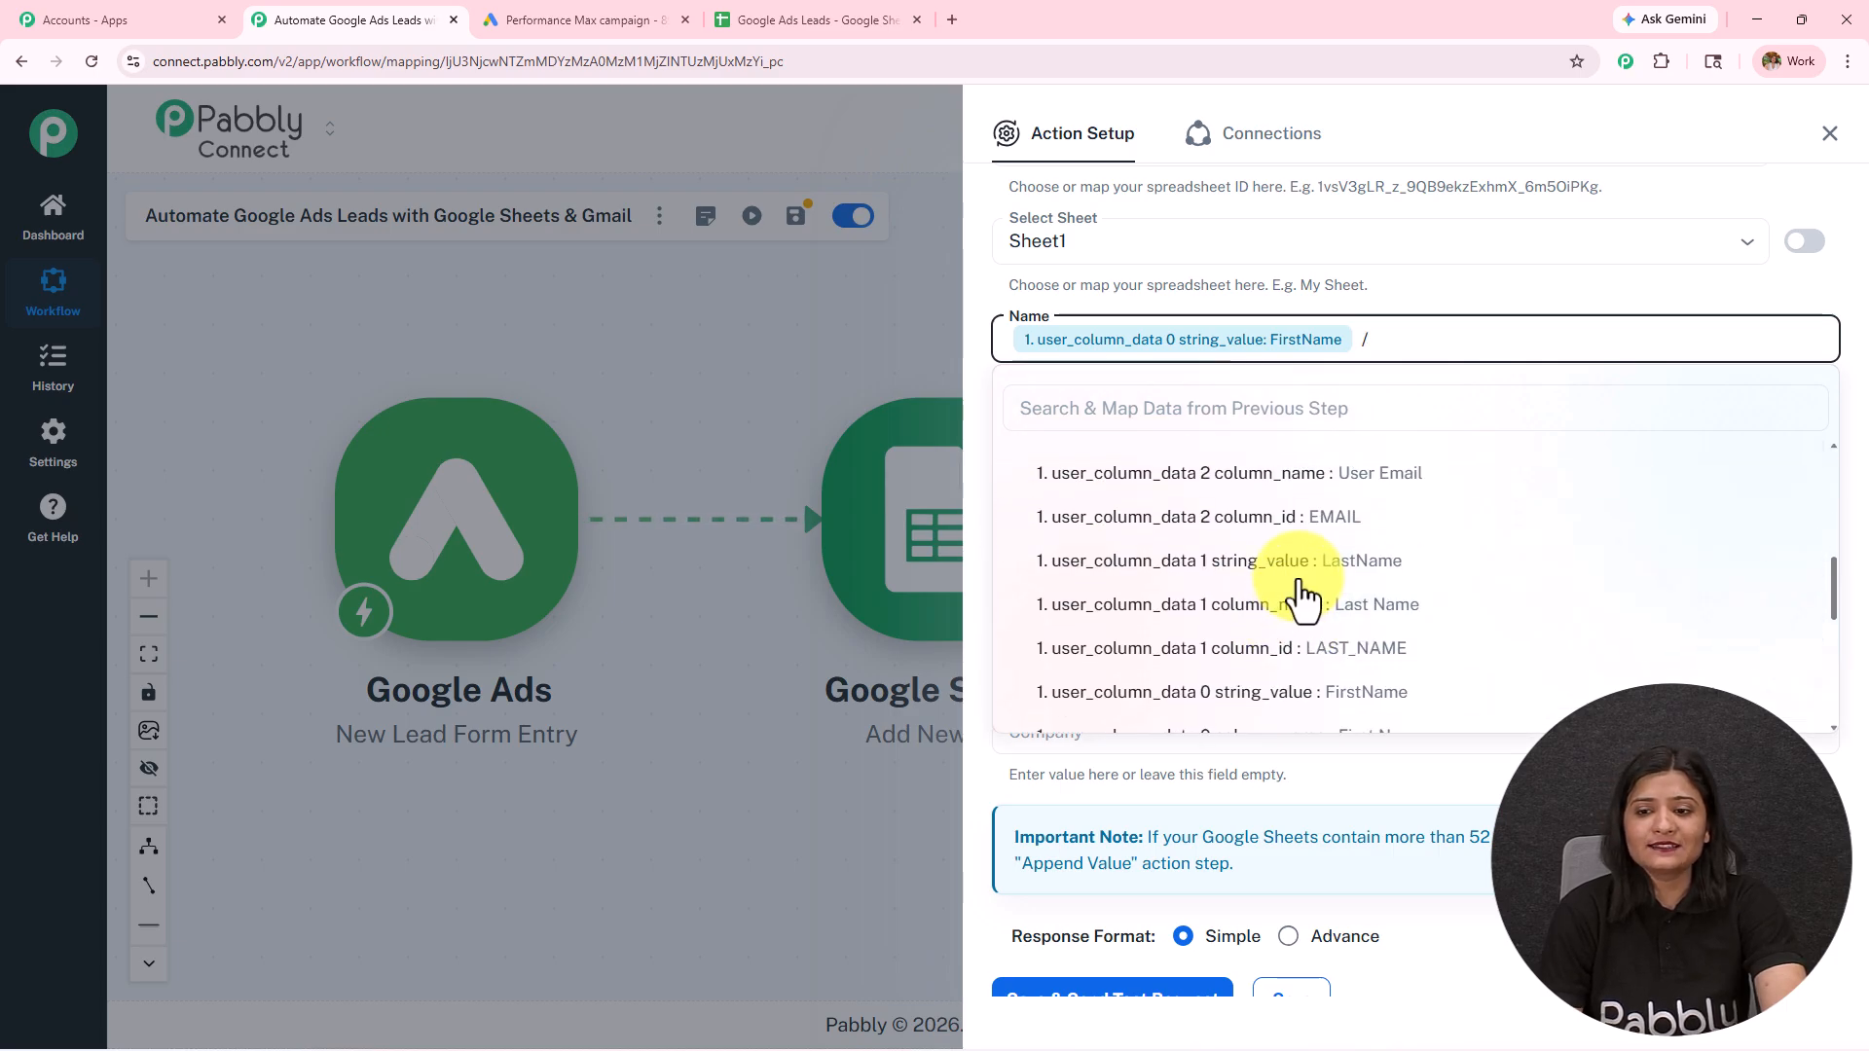
{"action": "left_click", "coordinate": [1300, 561]}
Step: Map the Email field to user_column_data 2 string_value from the Google Ads lead entry
{"action": "left_click", "coordinate": [1452, 441]}
{"action": "type", "text": "/"}
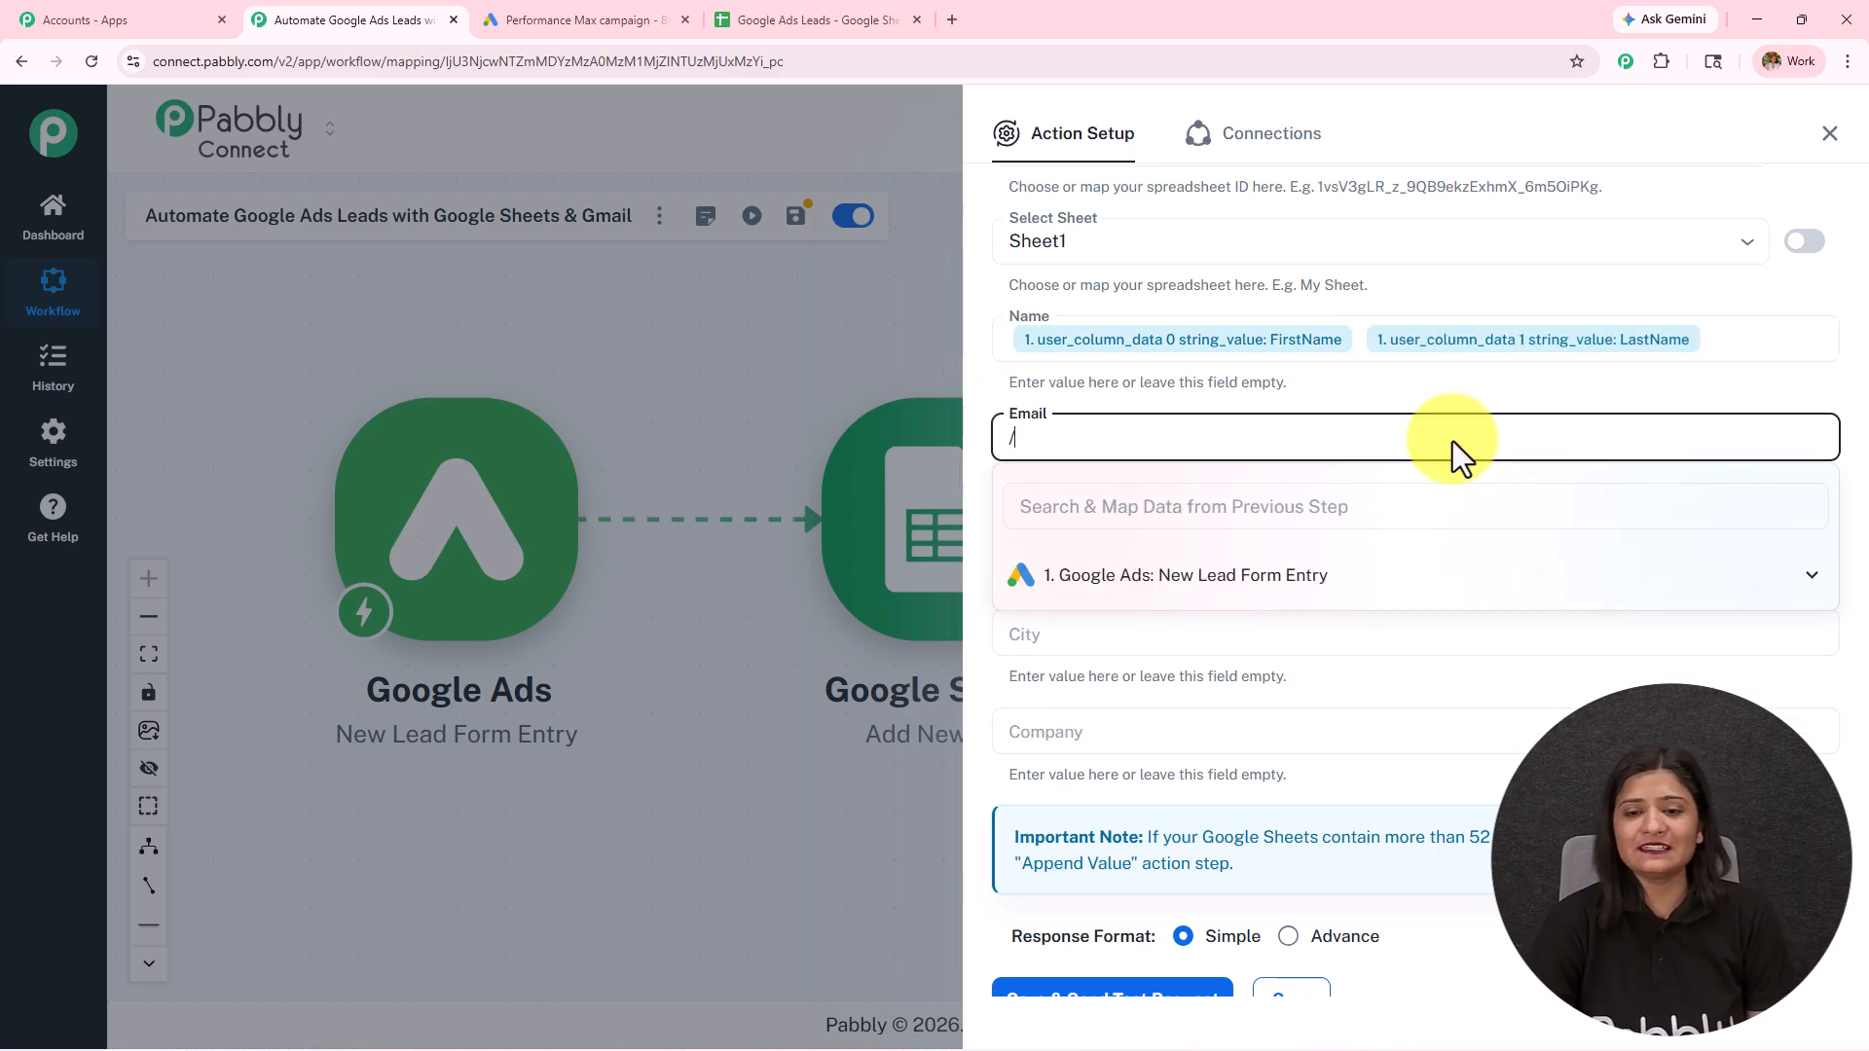
{"action": "left_click", "coordinate": [1324, 592]}
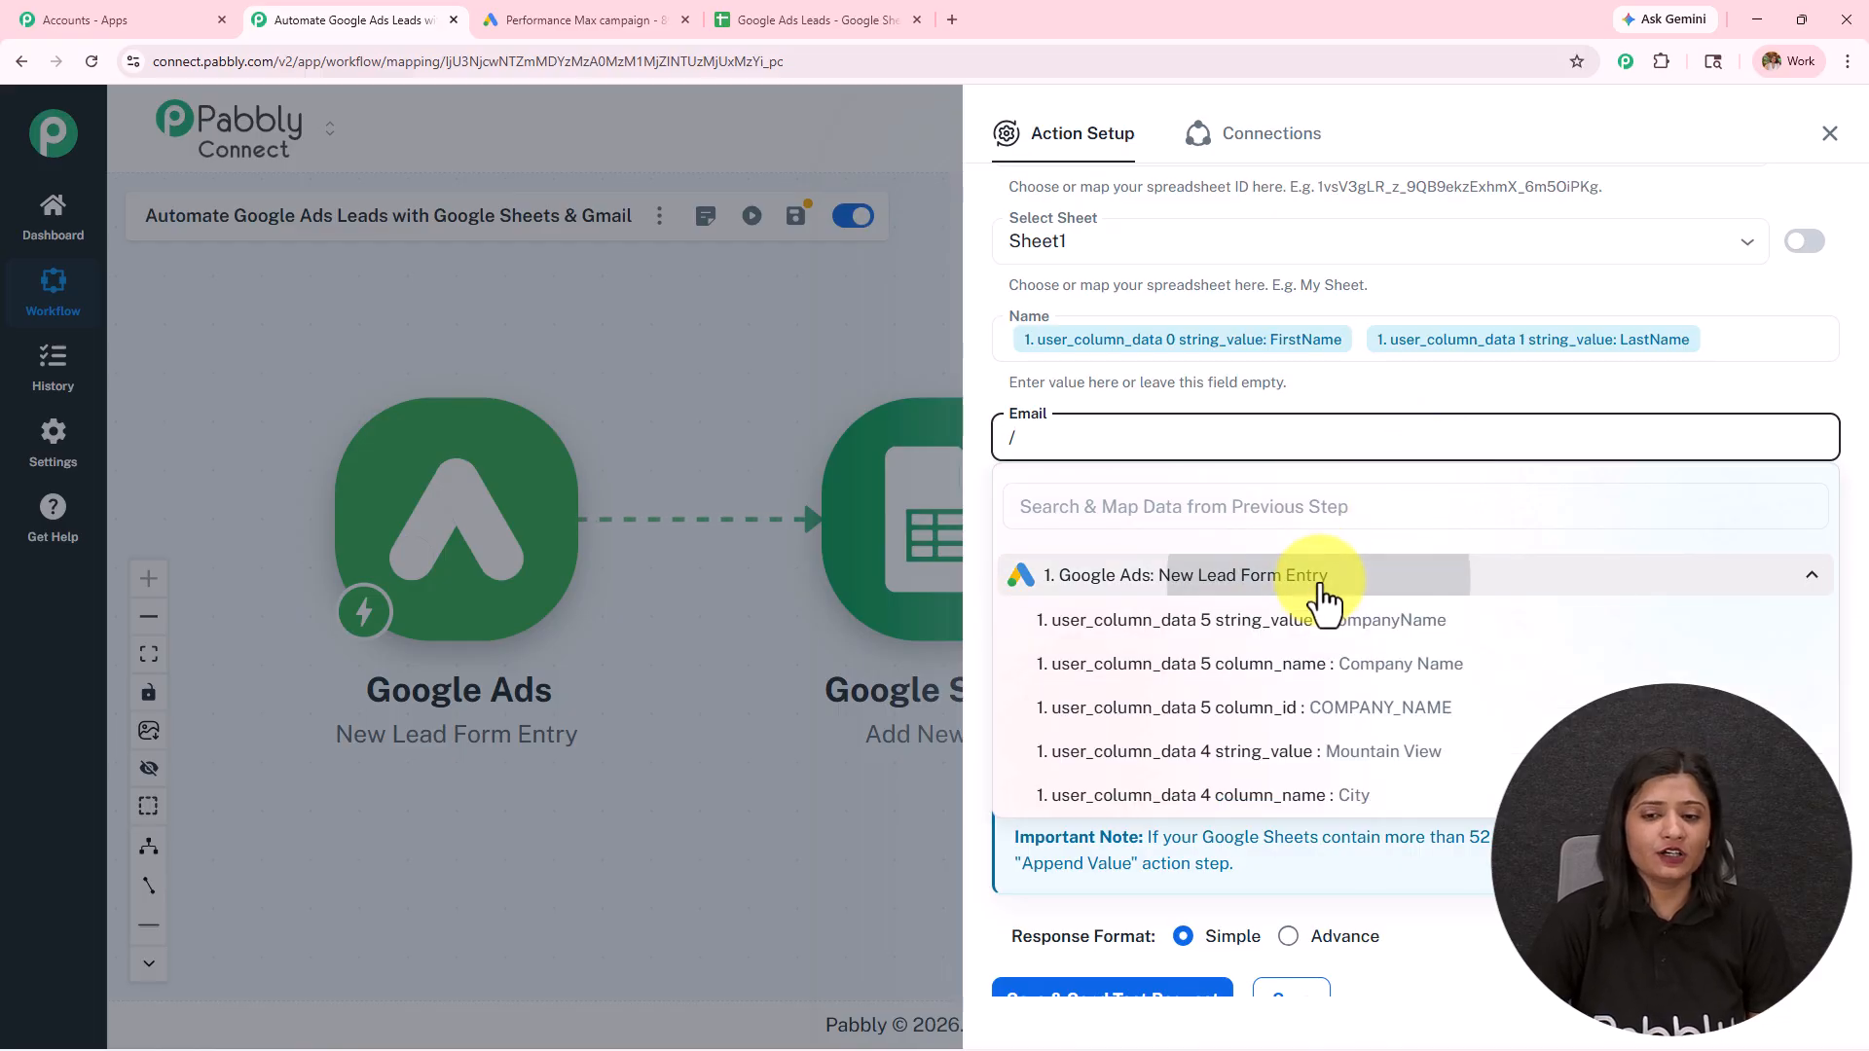
{"action": "scroll", "coordinate": [1319, 643], "scroll_direction": "down", "scroll_amount": 5}
{"action": "scroll", "coordinate": [1319, 662], "scroll_direction": "down", "scroll_amount": 5}
{"action": "scroll", "coordinate": [1319, 663], "scroll_direction": "up", "scroll_amount": 5}
{"action": "scroll", "coordinate": [1320, 652], "scroll_direction": "up", "scroll_amount": 4}
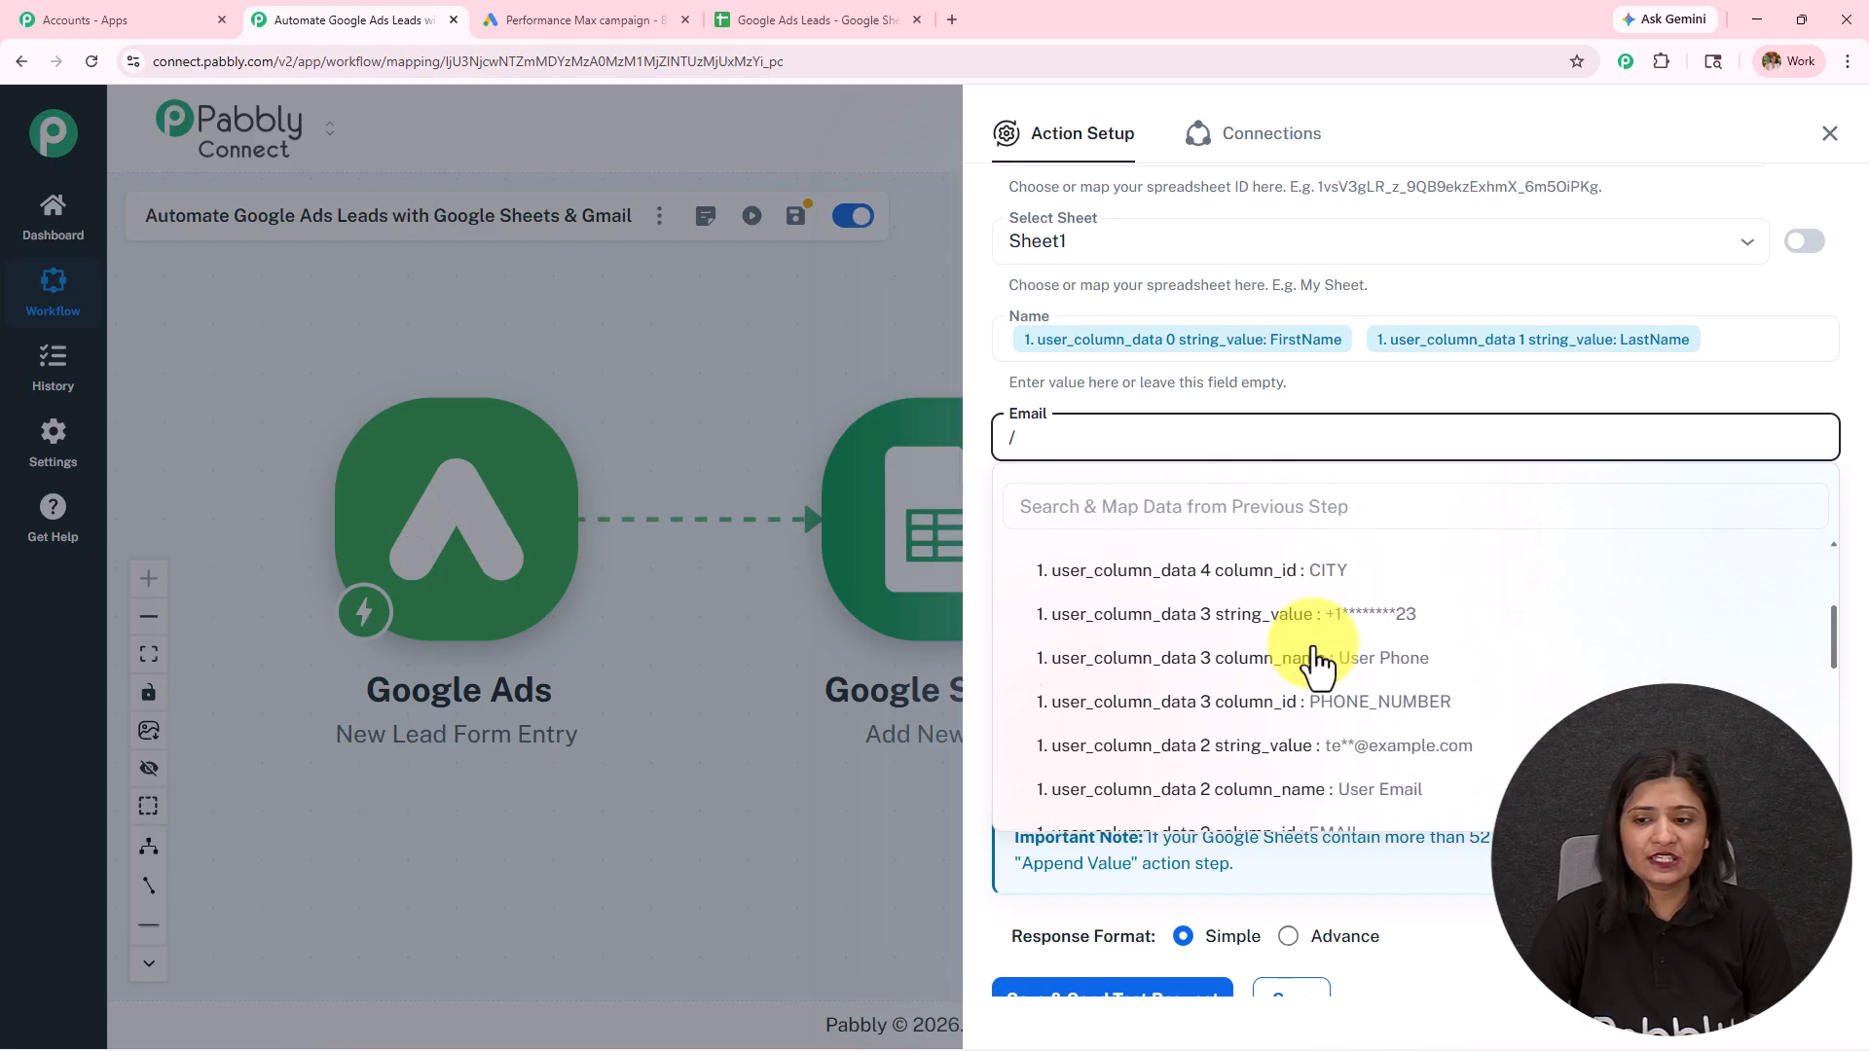
{"action": "scroll", "coordinate": [1324, 652], "scroll_direction": "down", "scroll_amount": 2}
{"action": "left_click", "coordinate": [1350, 740]}
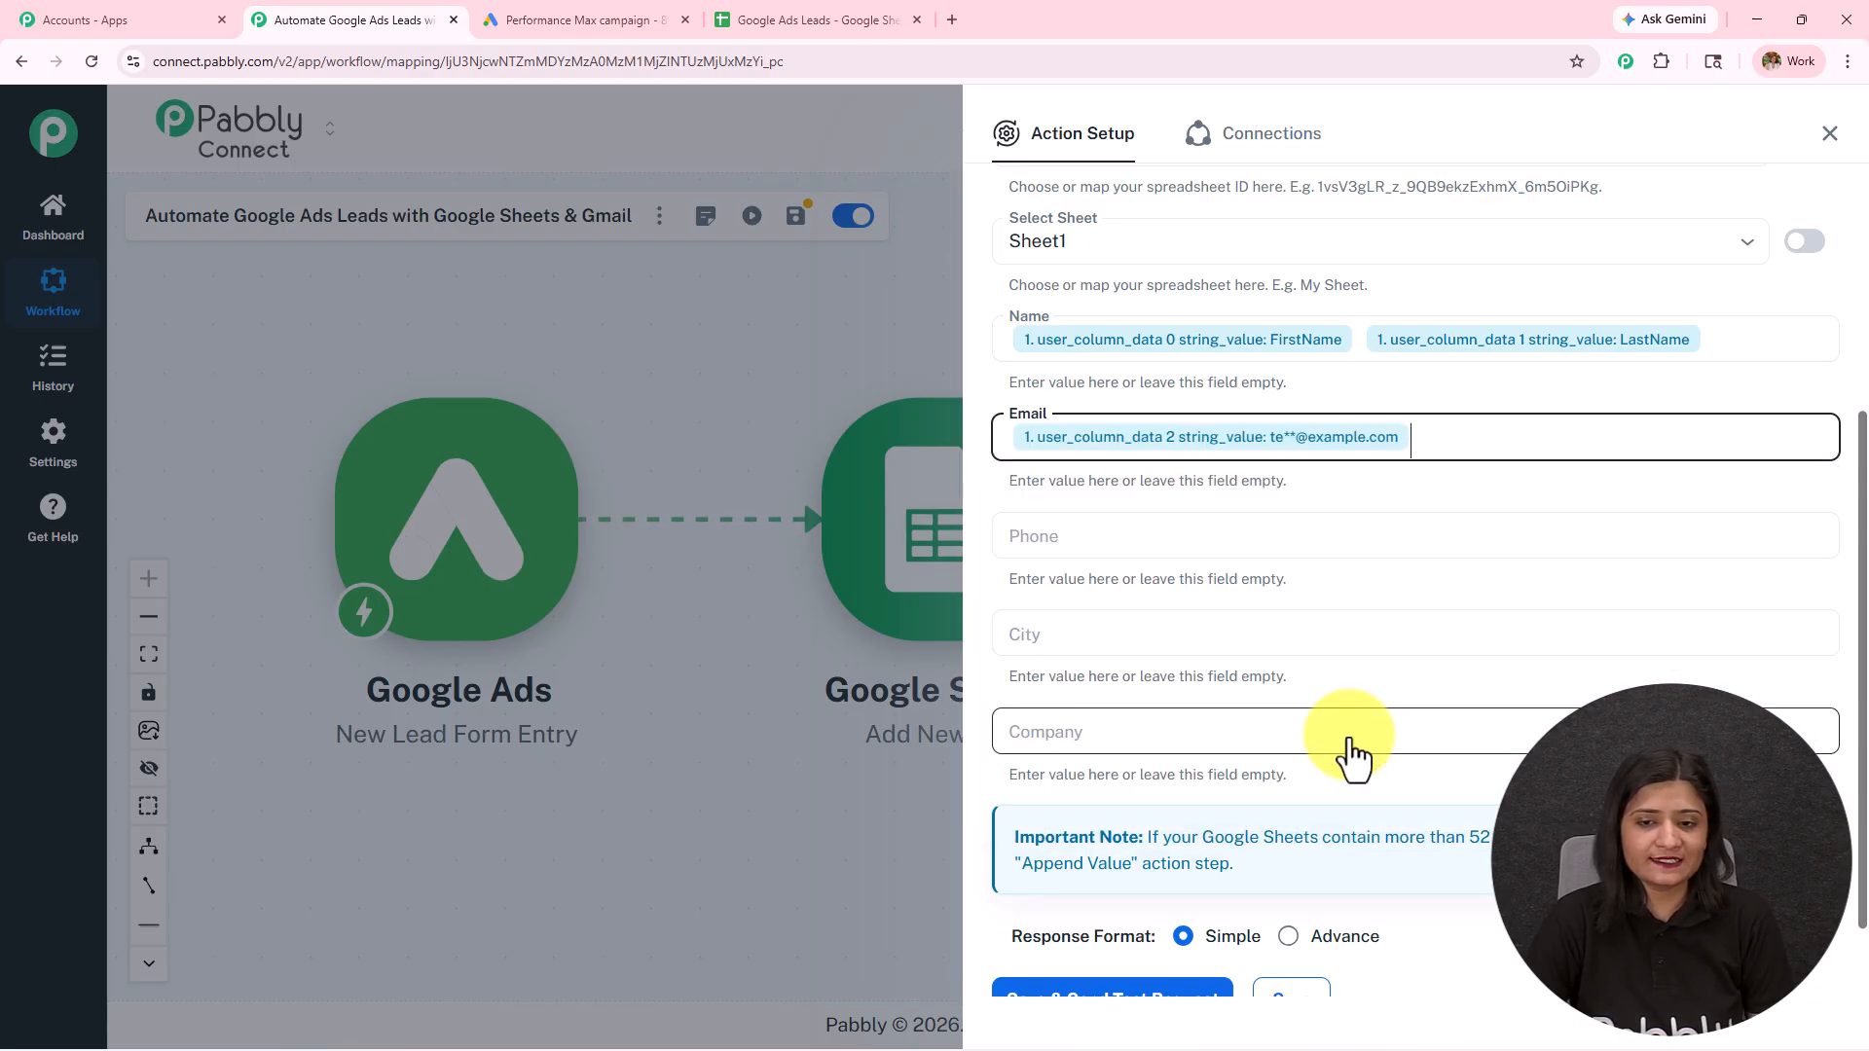
Step: Map the Phone field to user_column_data 3 string_value from the Google Ads lead entry
{"action": "left_click", "coordinate": [1108, 545]}
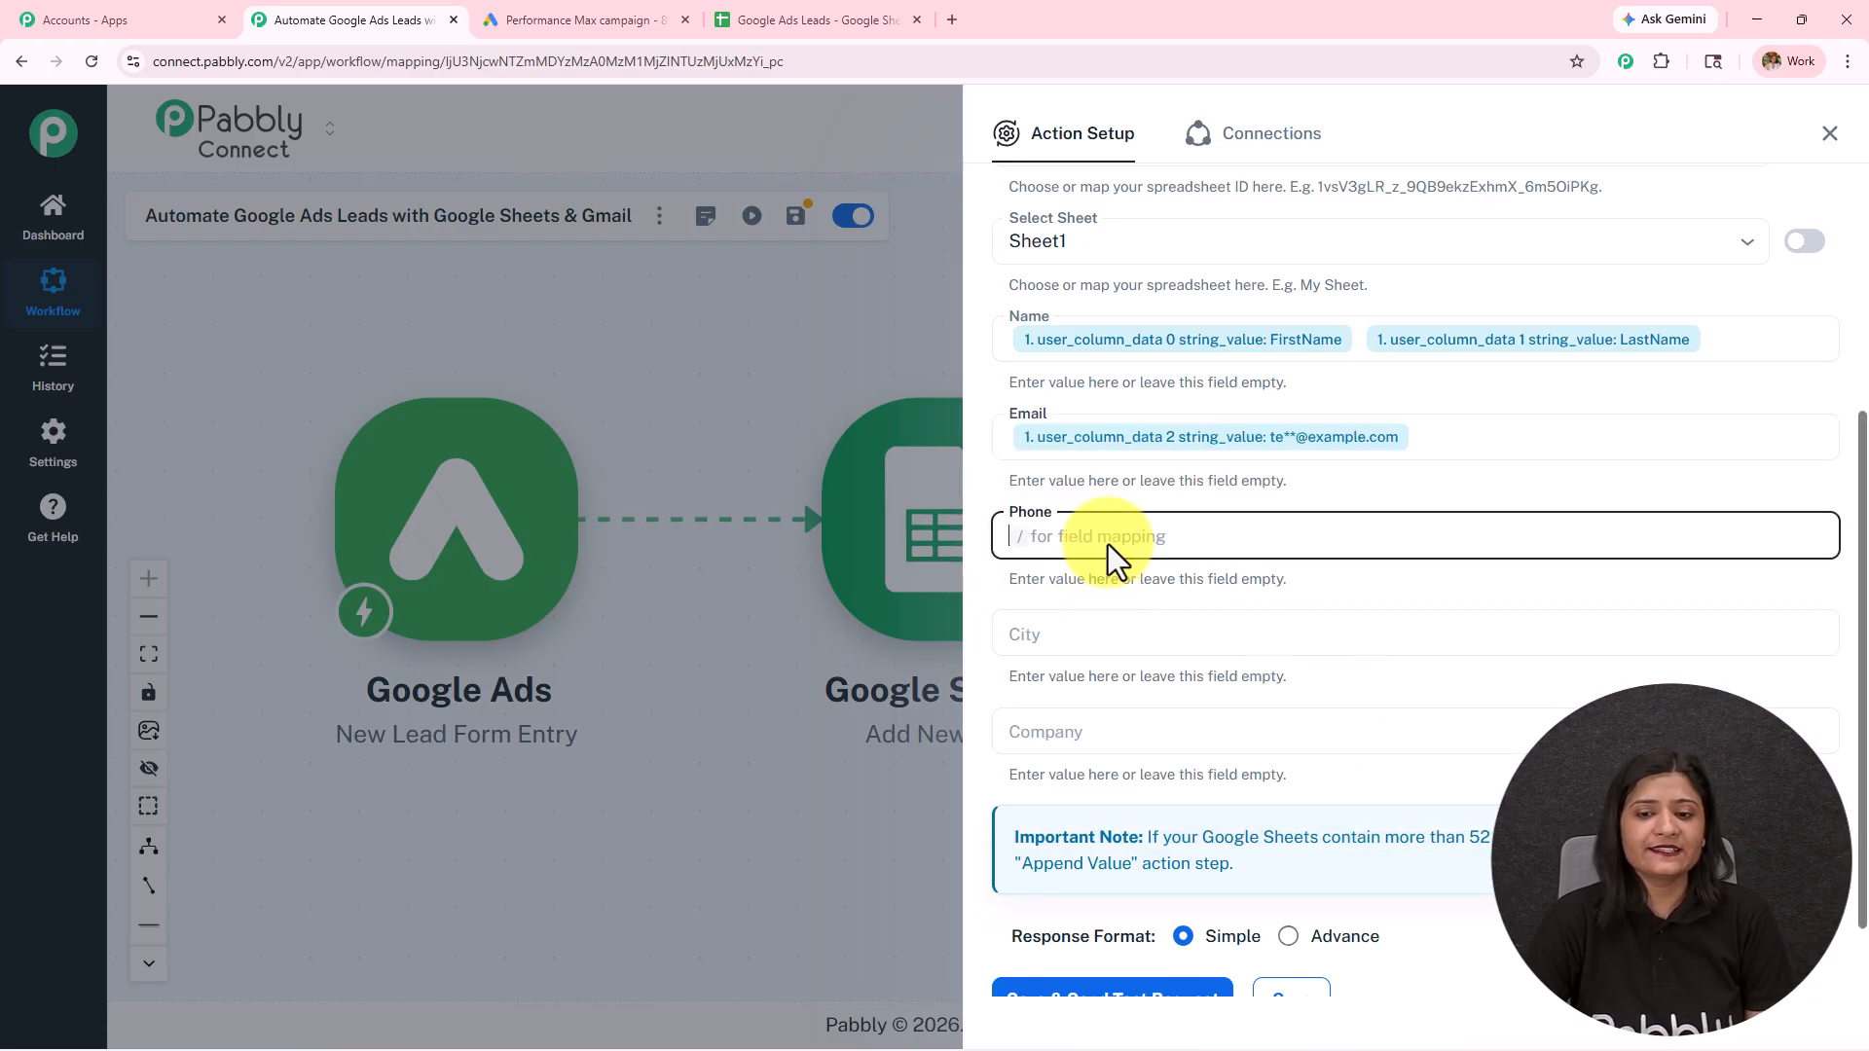
{"action": "type", "text": "/"}
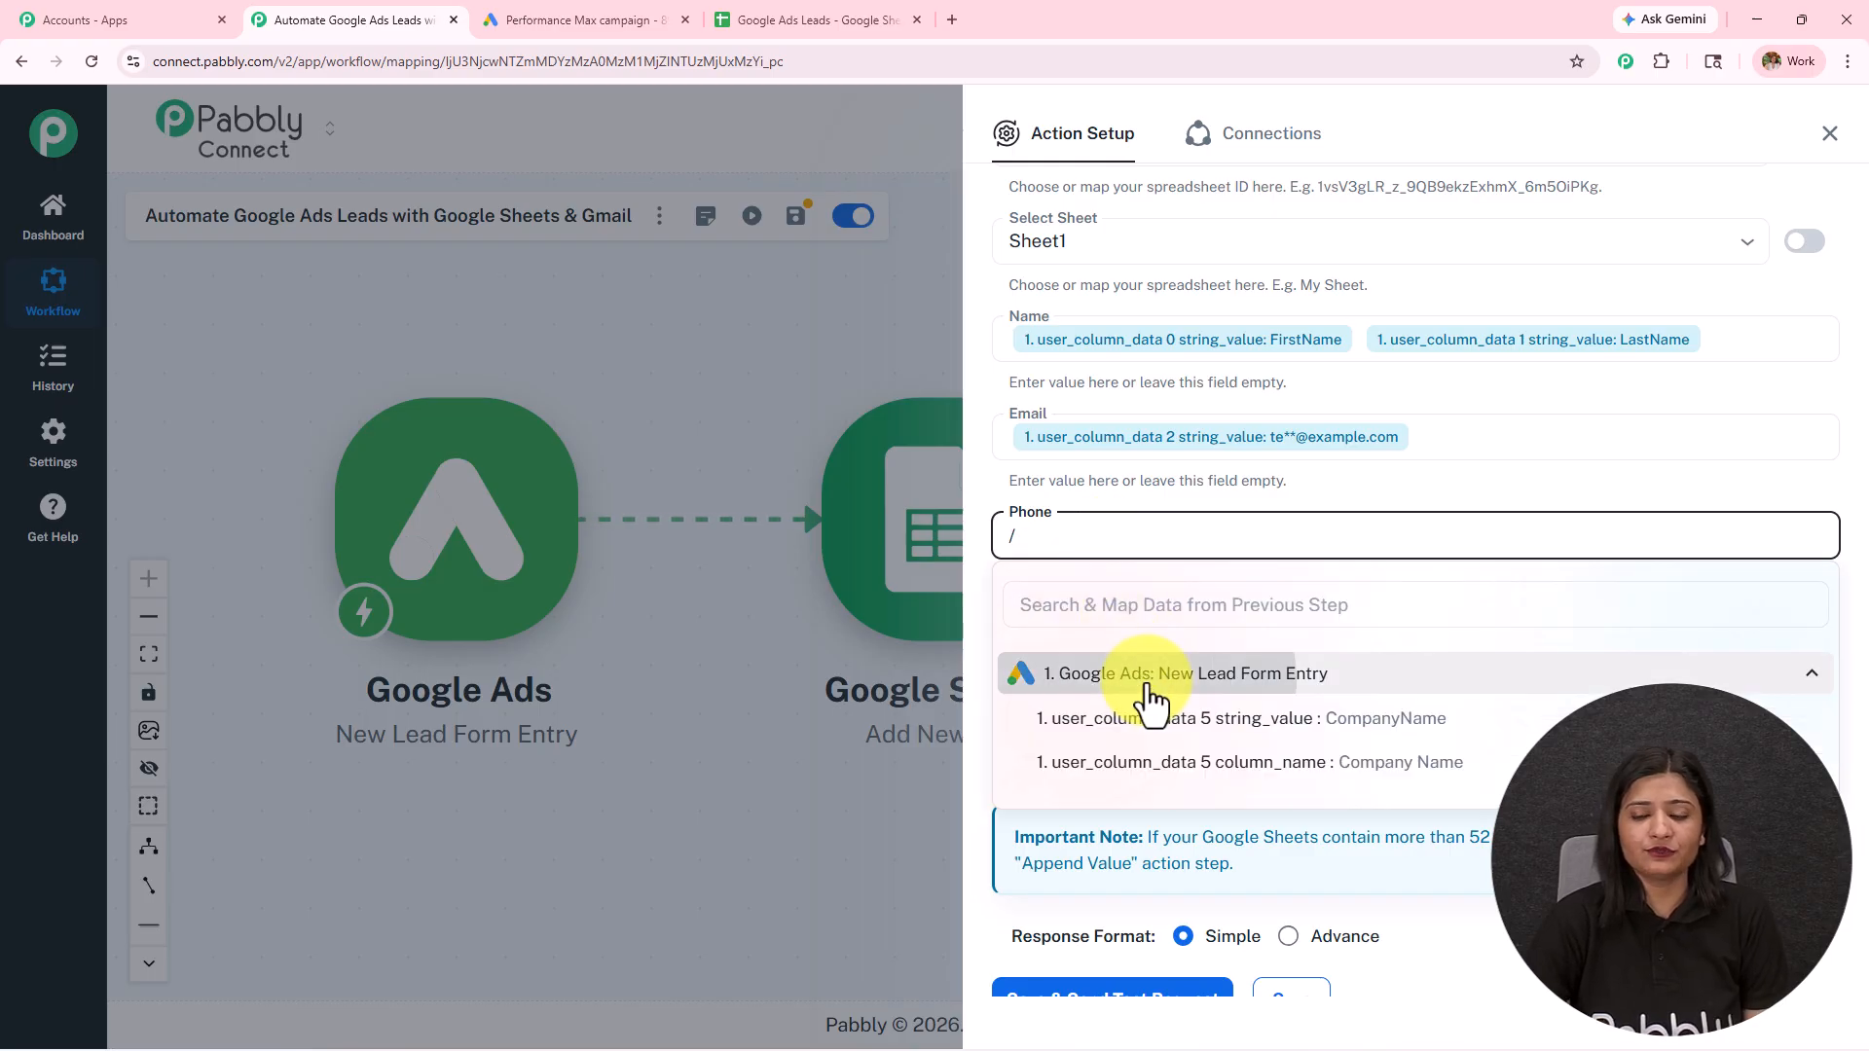
{"action": "left_click", "coordinate": [1149, 677]}
{"action": "scroll", "coordinate": [1205, 769], "scroll_direction": "down", "scroll_amount": 3}
{"action": "left_click", "coordinate": [1205, 694]}
Step: Map the City field to user_column_data 4 string_value from the Google Ads lead entry
{"action": "left_click", "coordinate": [1106, 640]}
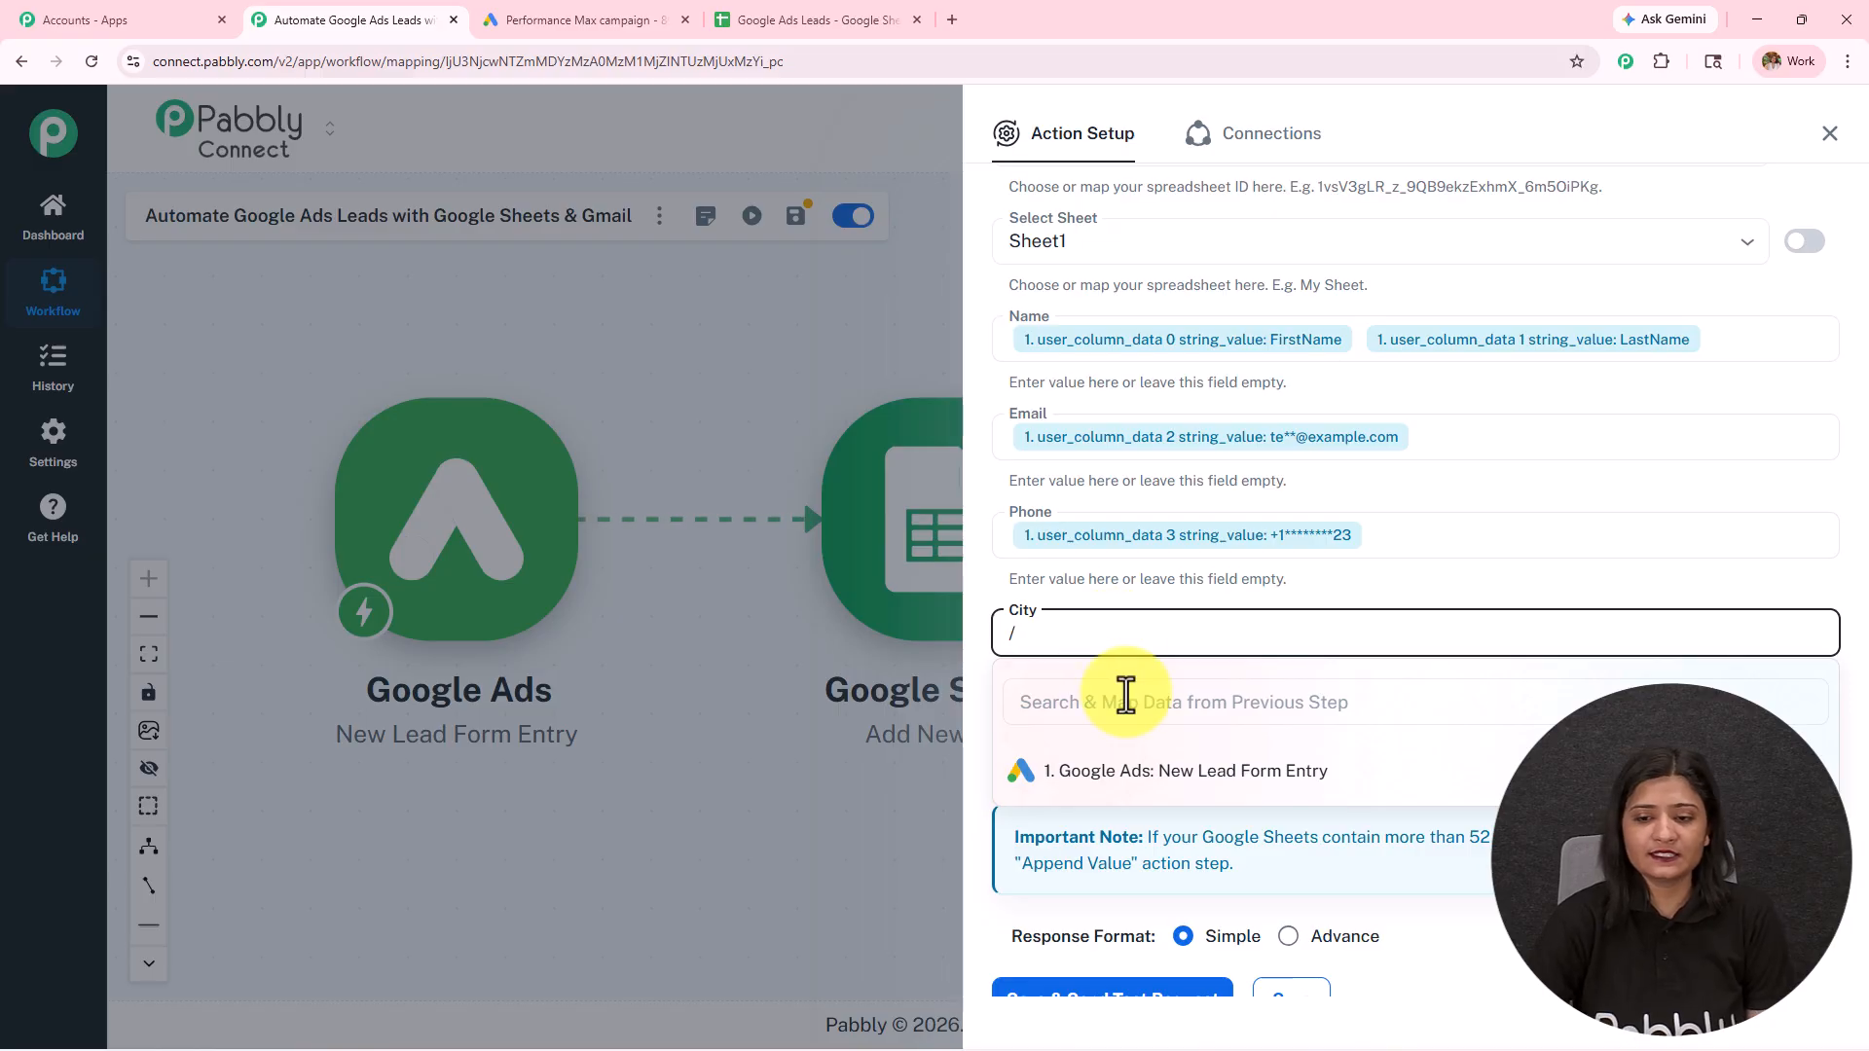
{"action": "left_click", "coordinate": [1120, 771]}
{"action": "scroll", "coordinate": [1198, 876], "scroll_direction": "down", "scroll_amount": 3}
{"action": "scroll", "coordinate": [1198, 871], "scroll_direction": "up", "scroll_amount": 2}
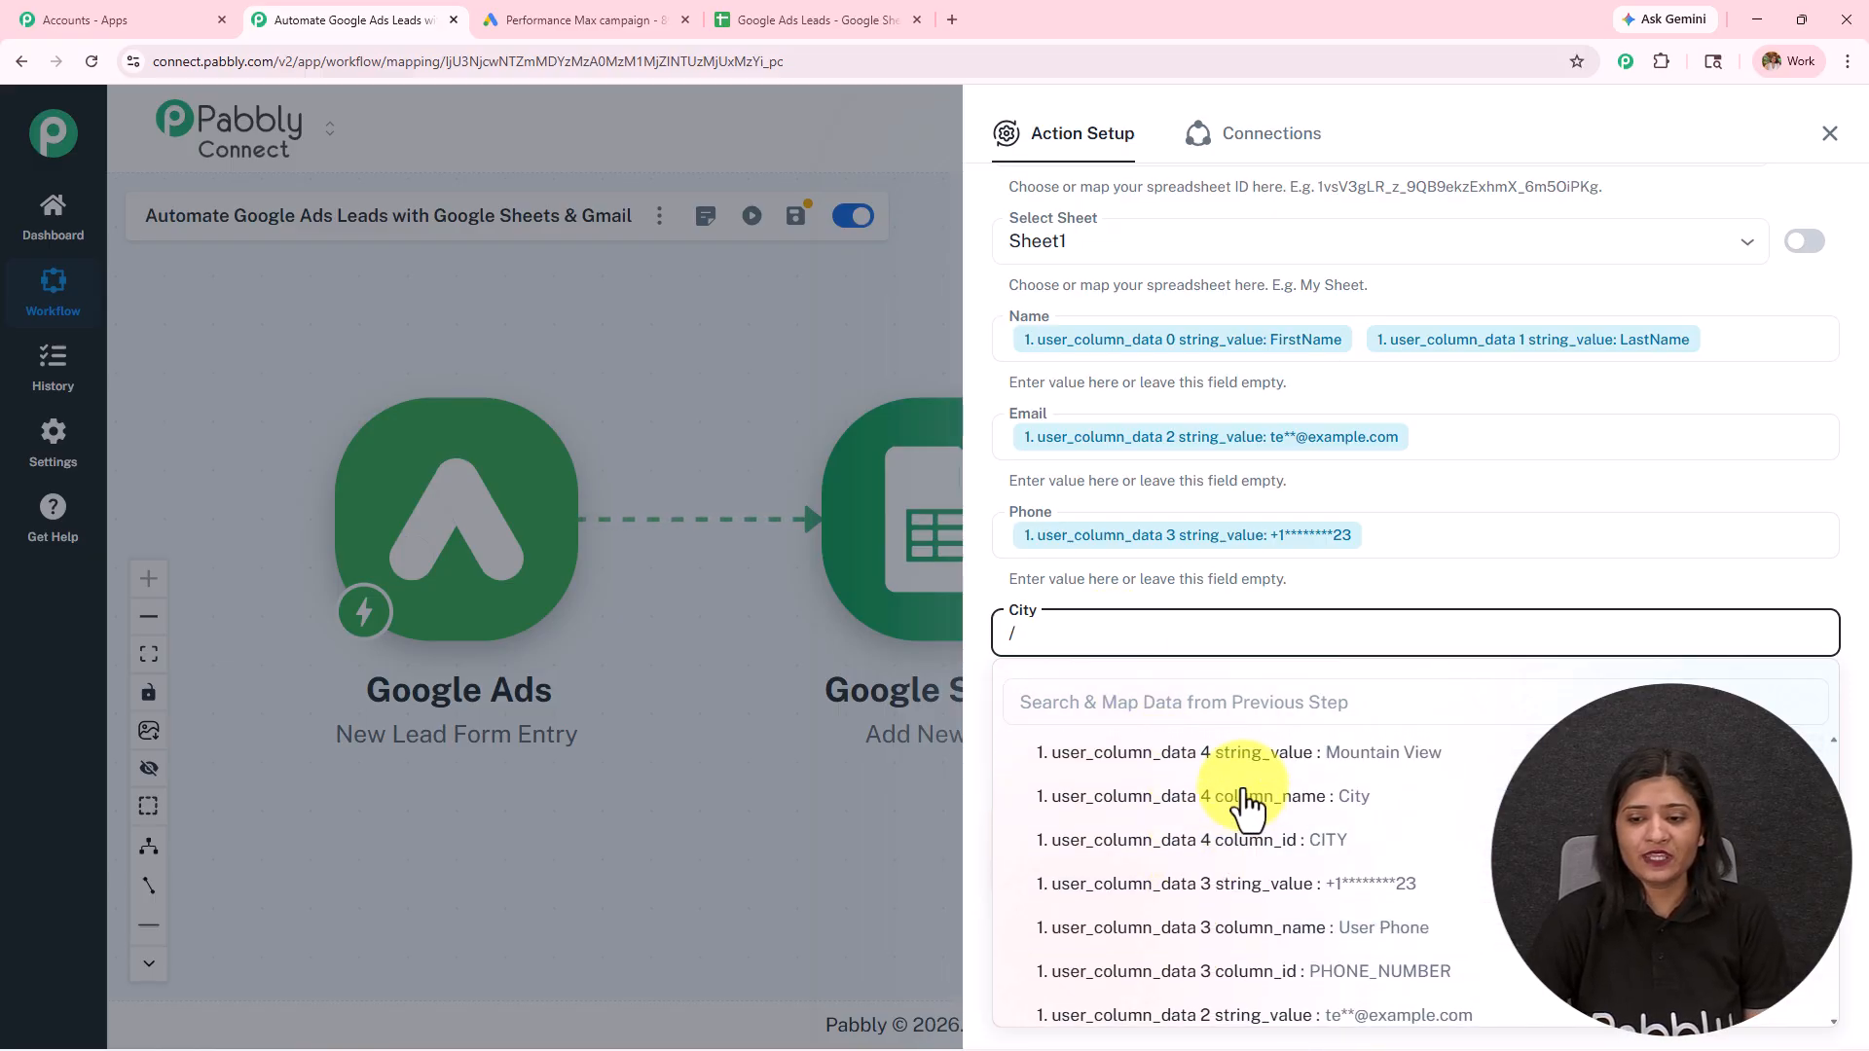
{"action": "left_click", "coordinate": [1243, 757]}
Step: Map the Company field to user_column_data 5 string_value from the Google Ads lead entry
{"action": "left_click", "coordinate": [1128, 629]}
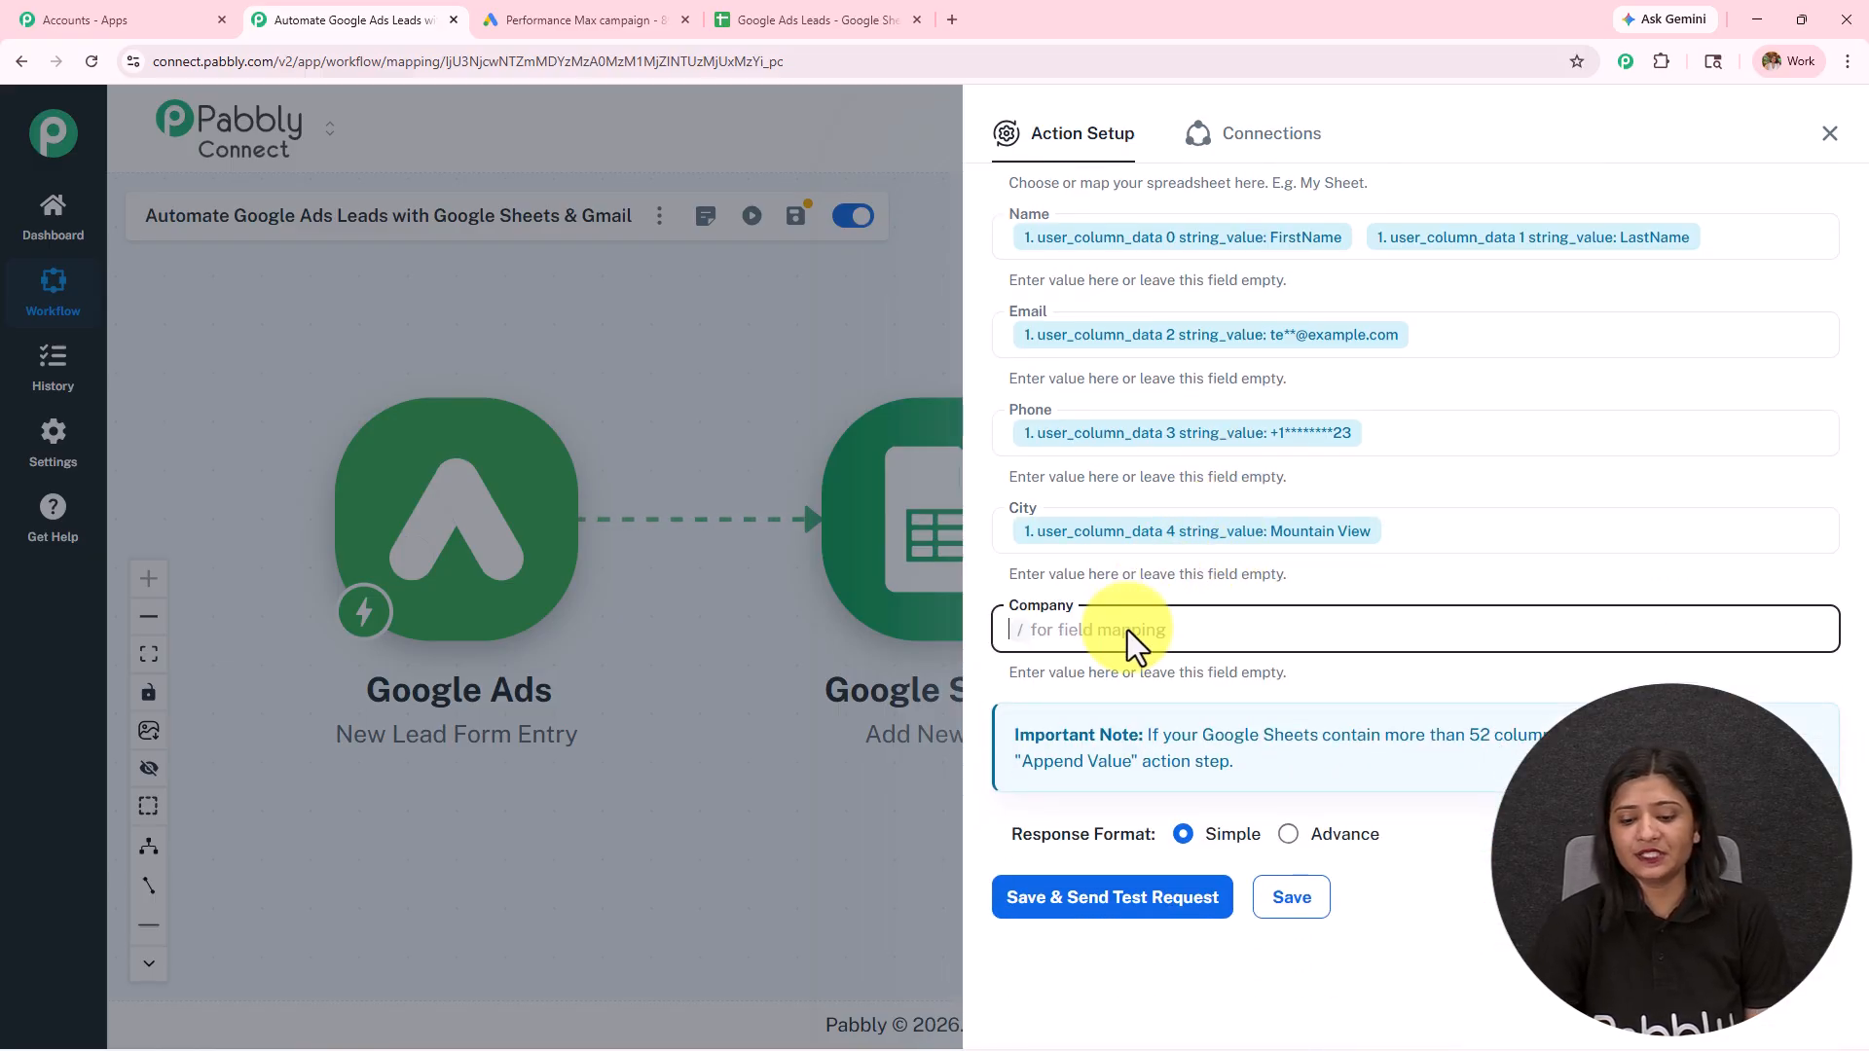
{"action": "type", "text": "/"}
{"action": "left_click", "coordinate": [1152, 769]}
{"action": "scroll", "coordinate": [1183, 857], "scroll_direction": "up", "scroll_amount": 2}
{"action": "left_click", "coordinate": [1197, 816]}
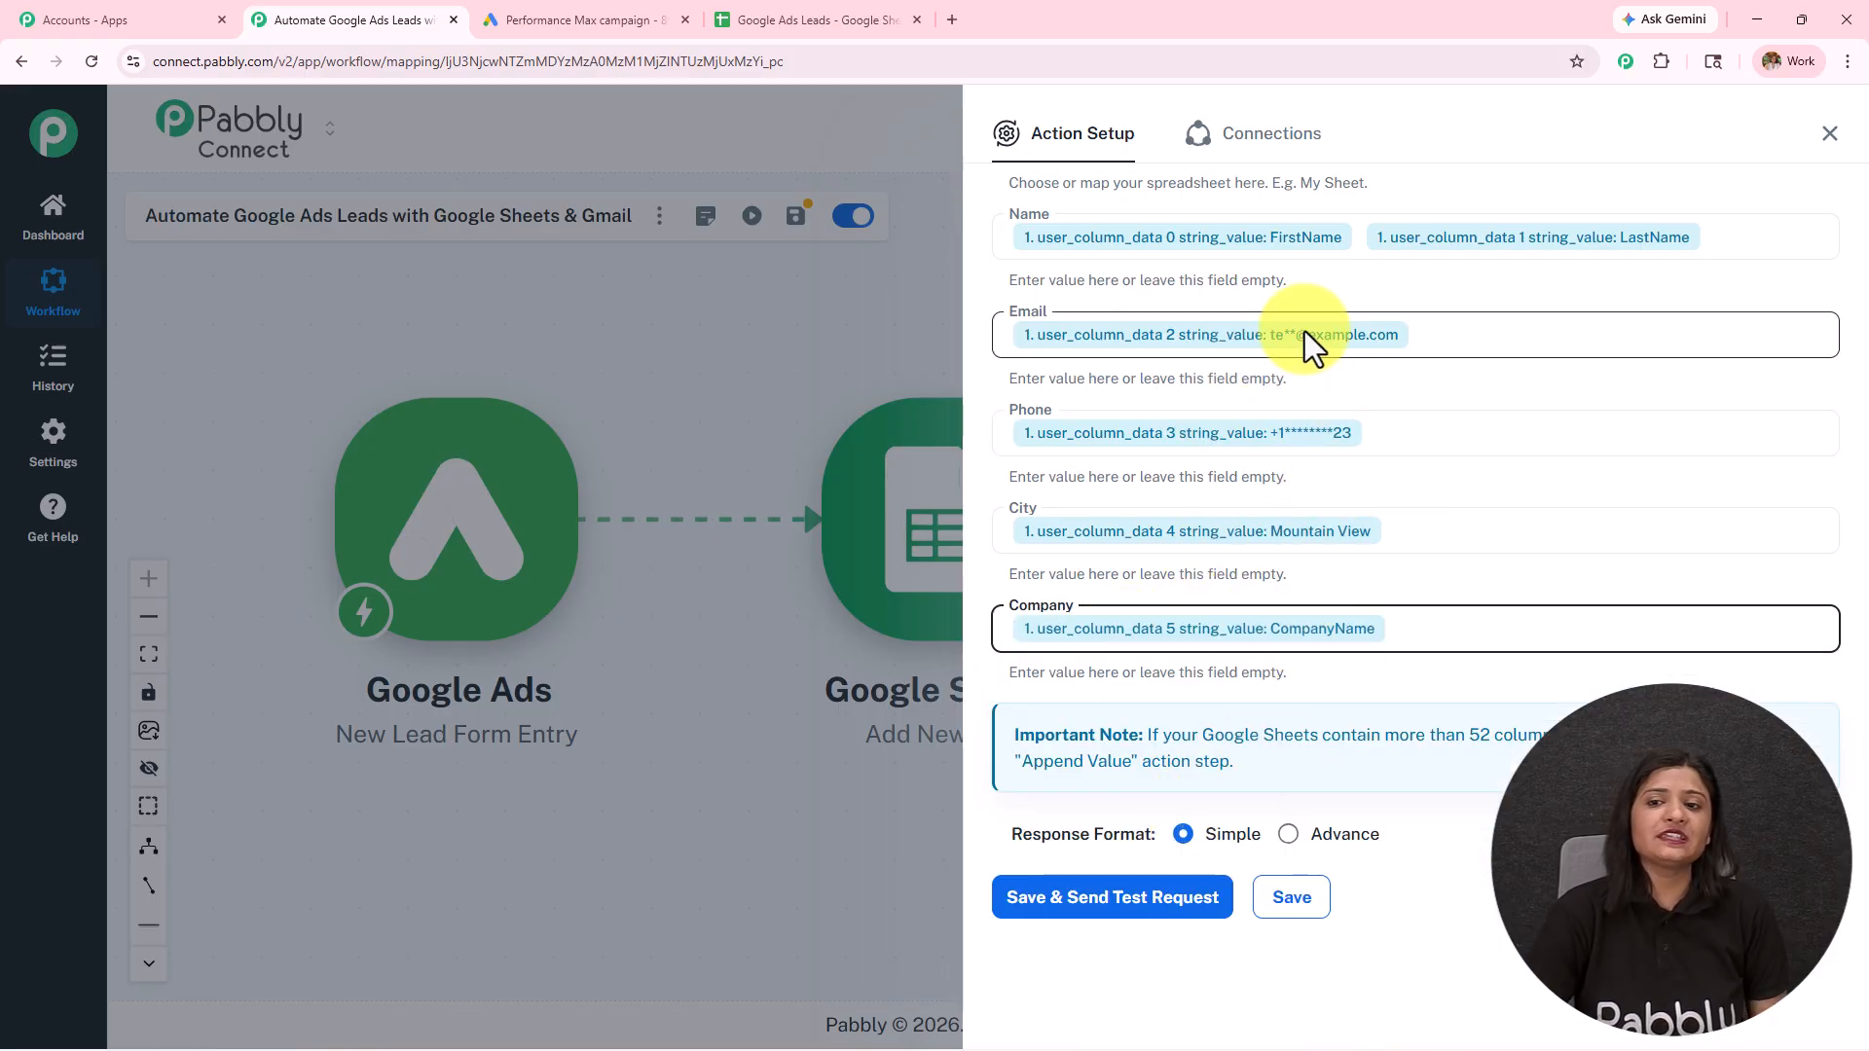
Step: Save the Google Sheets action with a test request and review the response received
{"action": "scroll", "coordinate": [1305, 330], "scroll_direction": "up", "scroll_amount": 2}
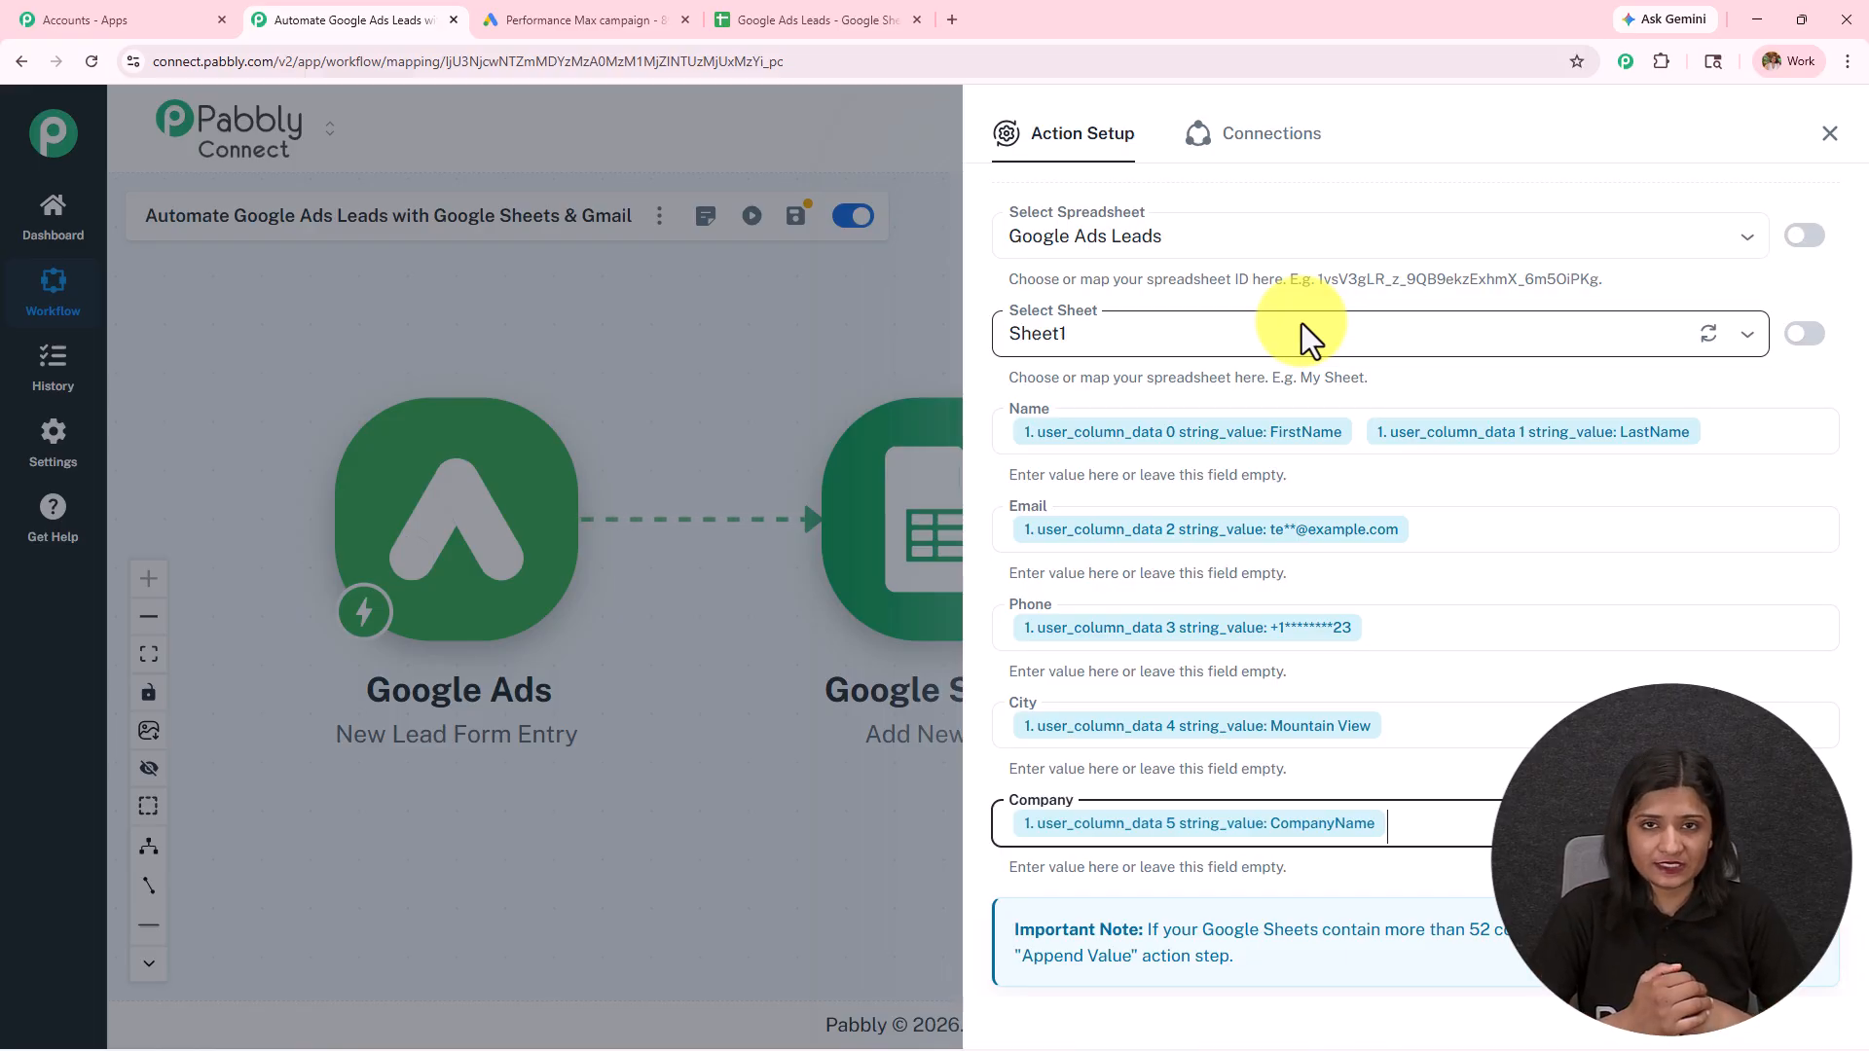
{"action": "scroll", "coordinate": [1295, 389], "scroll_direction": "down", "scroll_amount": 2}
{"action": "left_click", "coordinate": [1156, 932]}
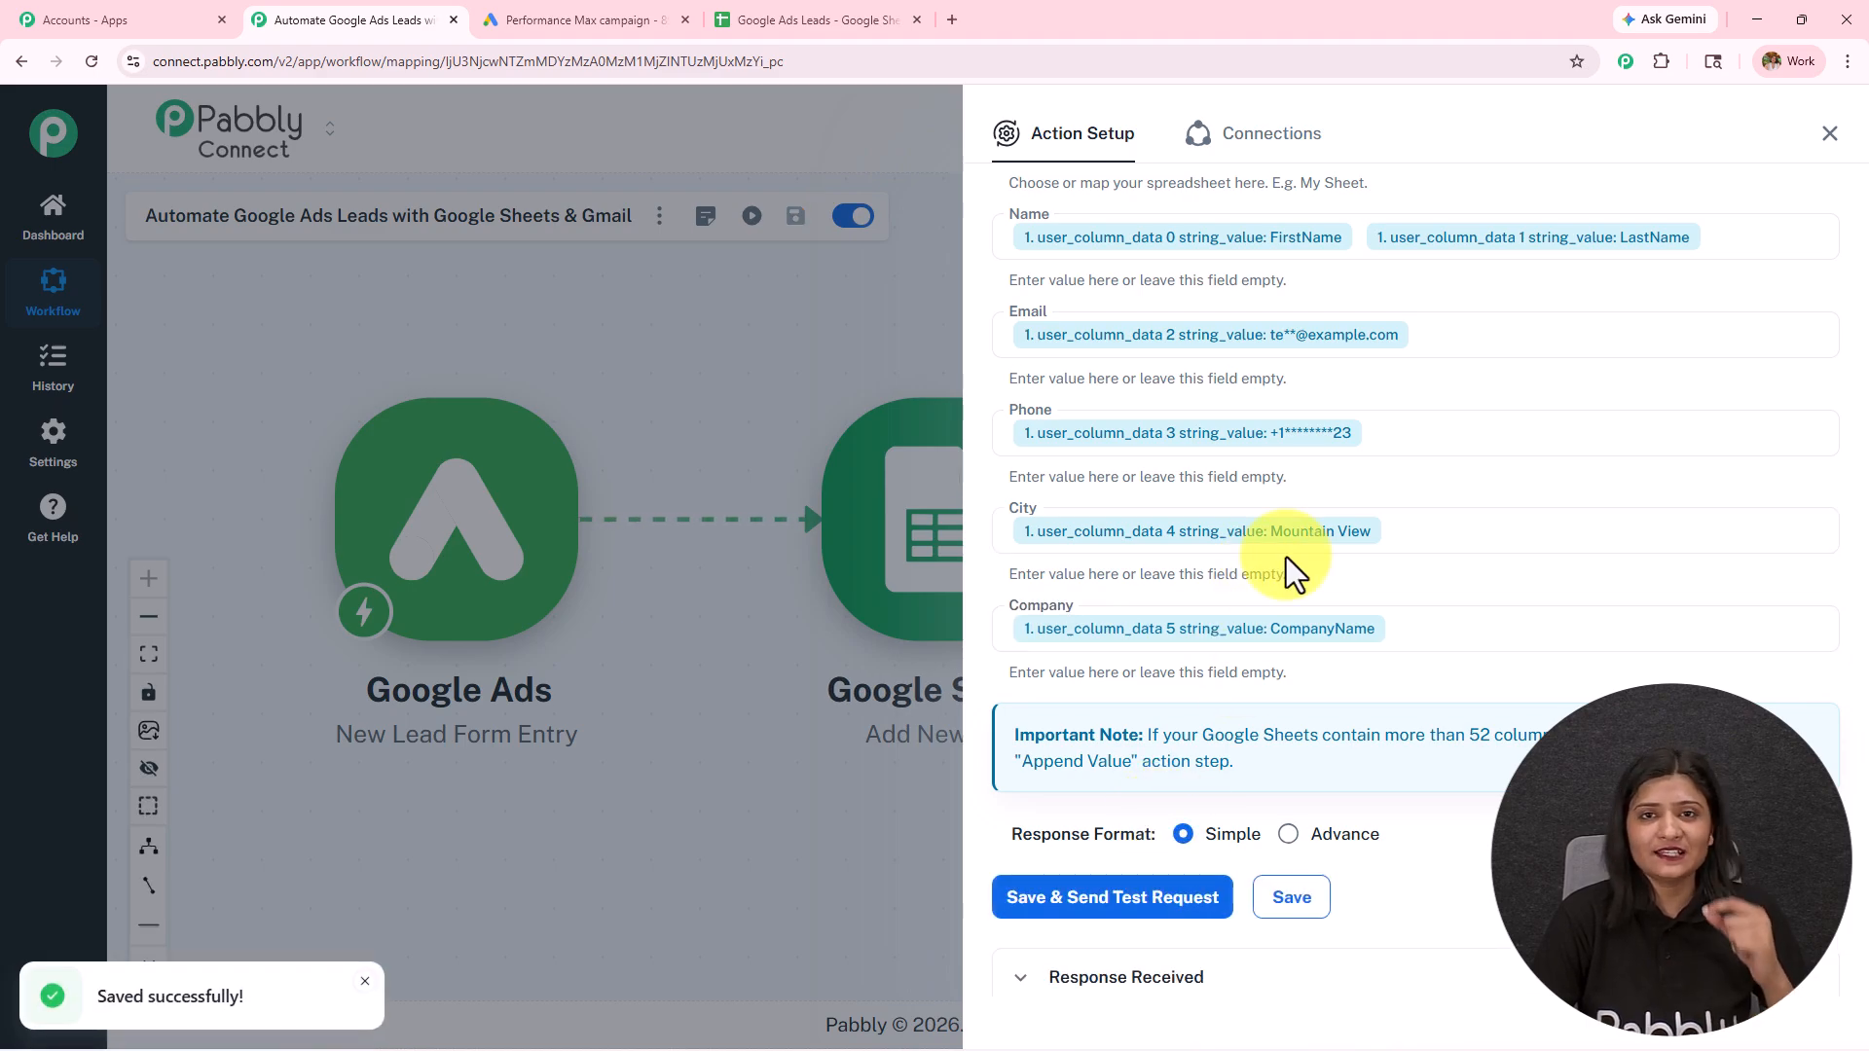
{"action": "scroll", "coordinate": [1287, 556], "scroll_direction": "down", "scroll_amount": 1}
{"action": "left_click", "coordinate": [1084, 543]}
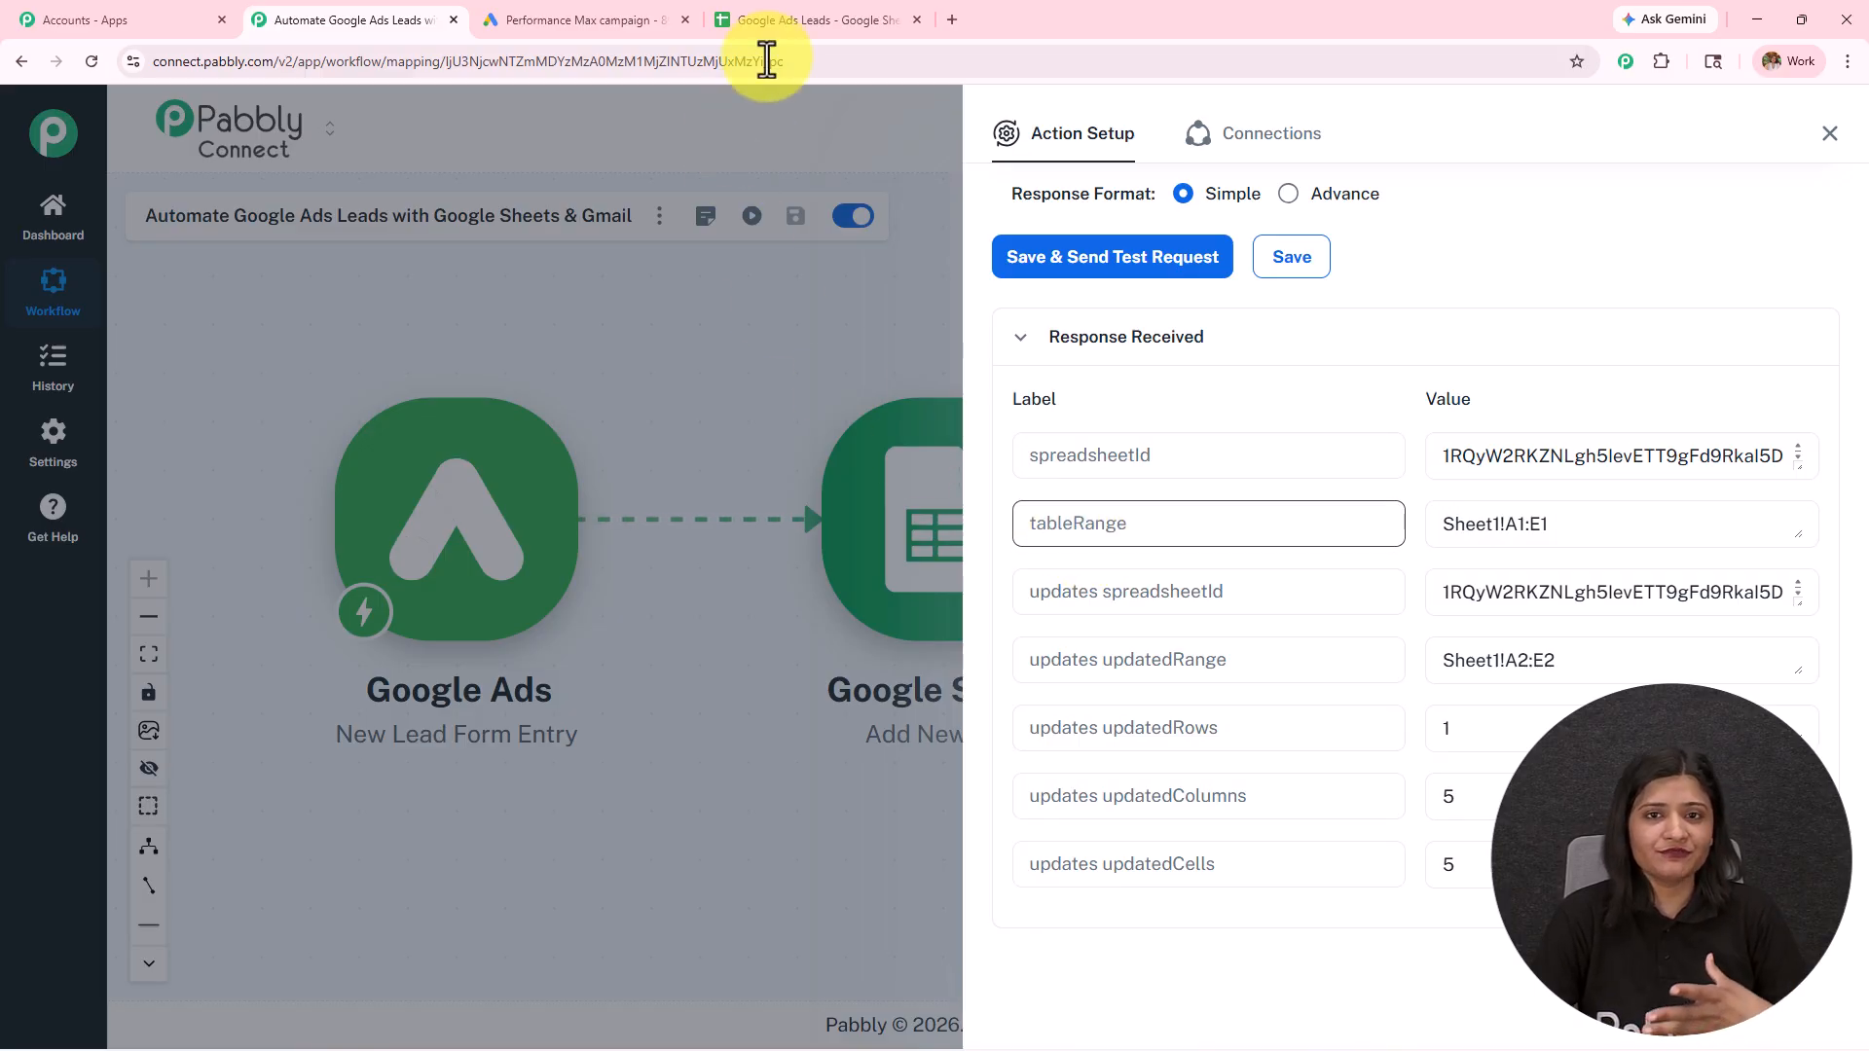
Step: Switch to the Google Ads Leads spreadsheet and check the name, email, phone, city and company cells in row 2
{"action": "left_click", "coordinate": [843, 14]}
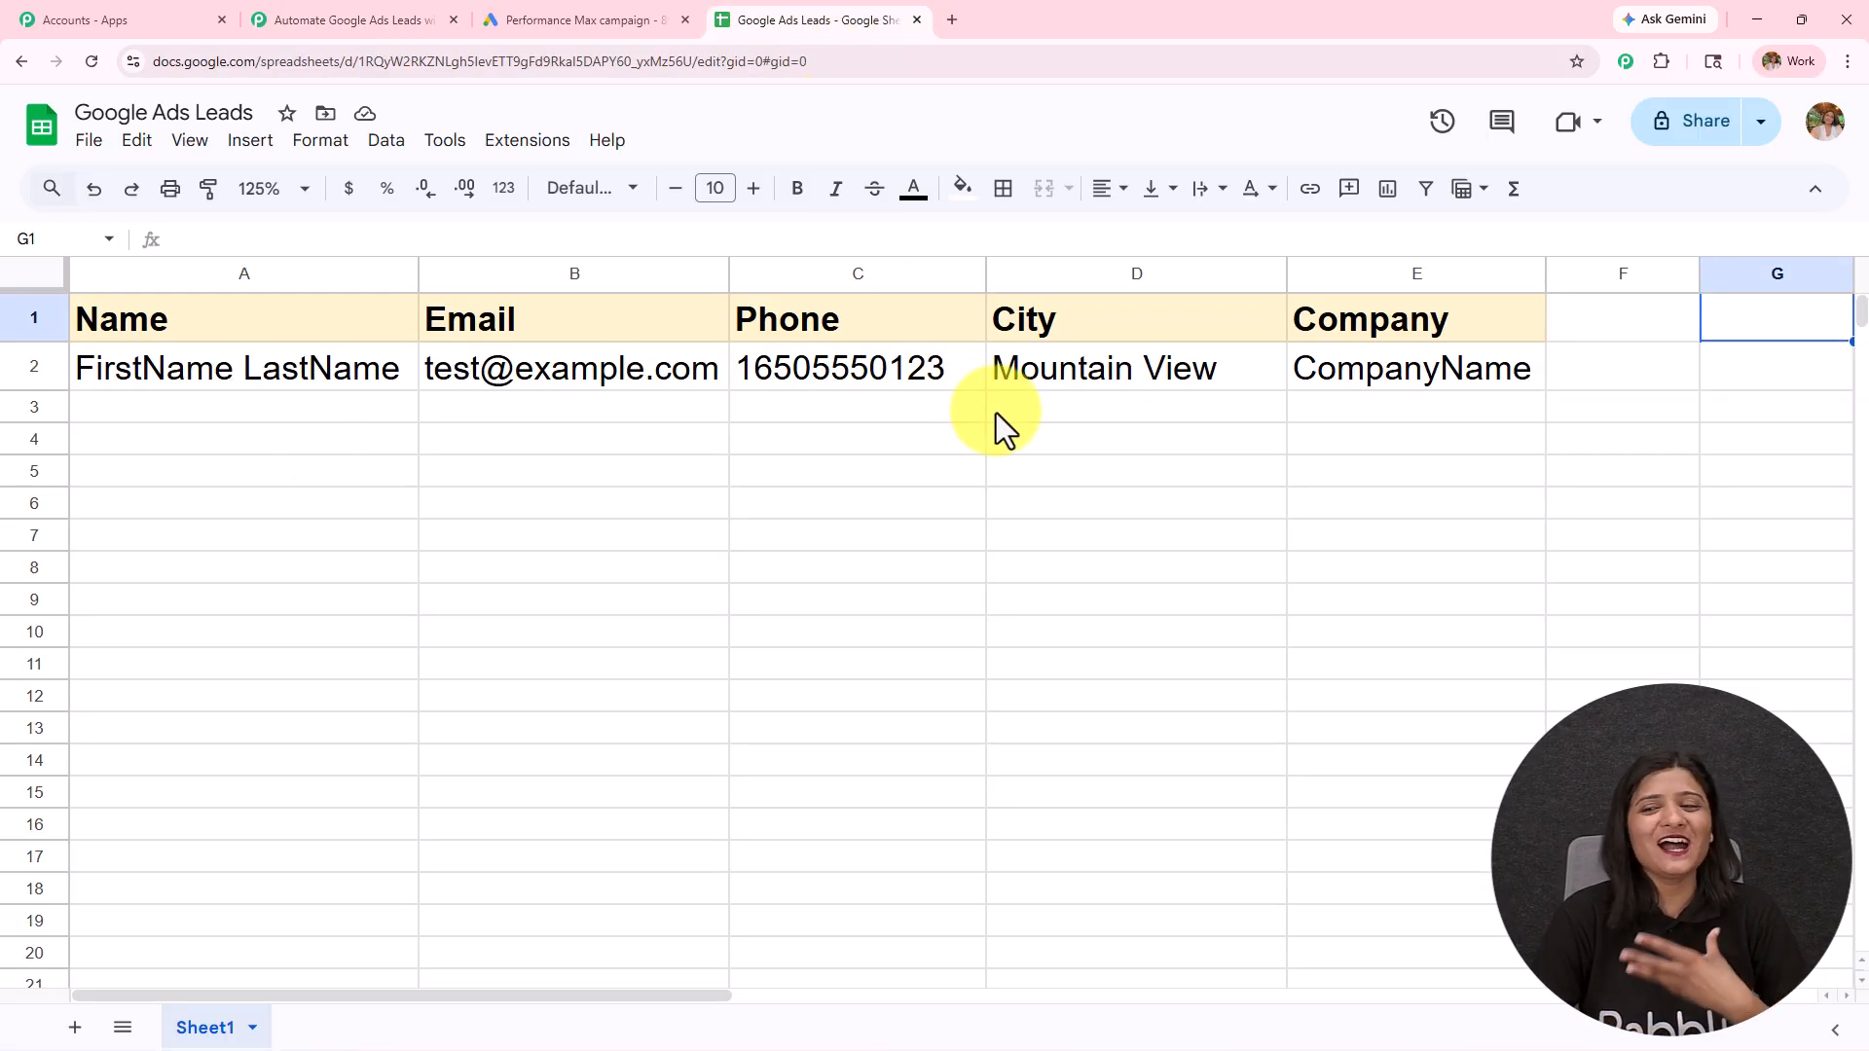
{"action": "left_click", "coordinate": [353, 382]}
{"action": "left_click", "coordinate": [545, 368]}
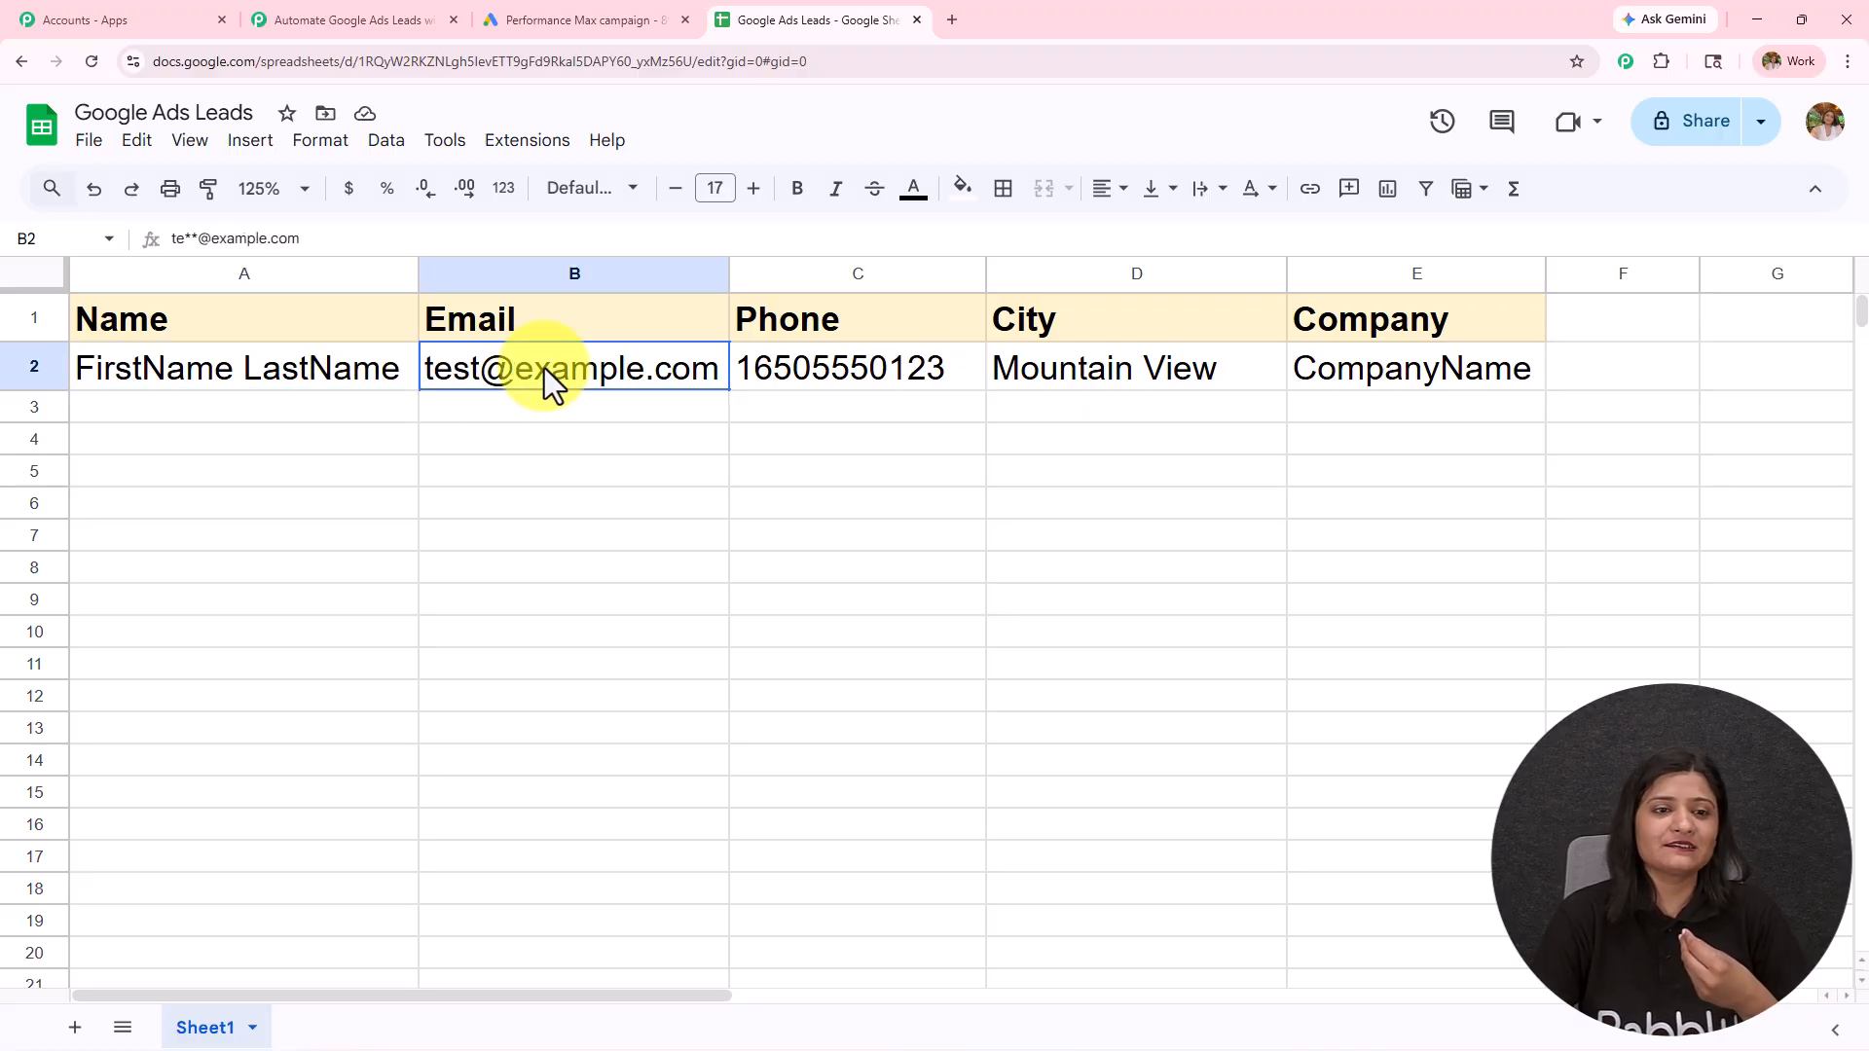
{"action": "left_click", "coordinate": [856, 370]}
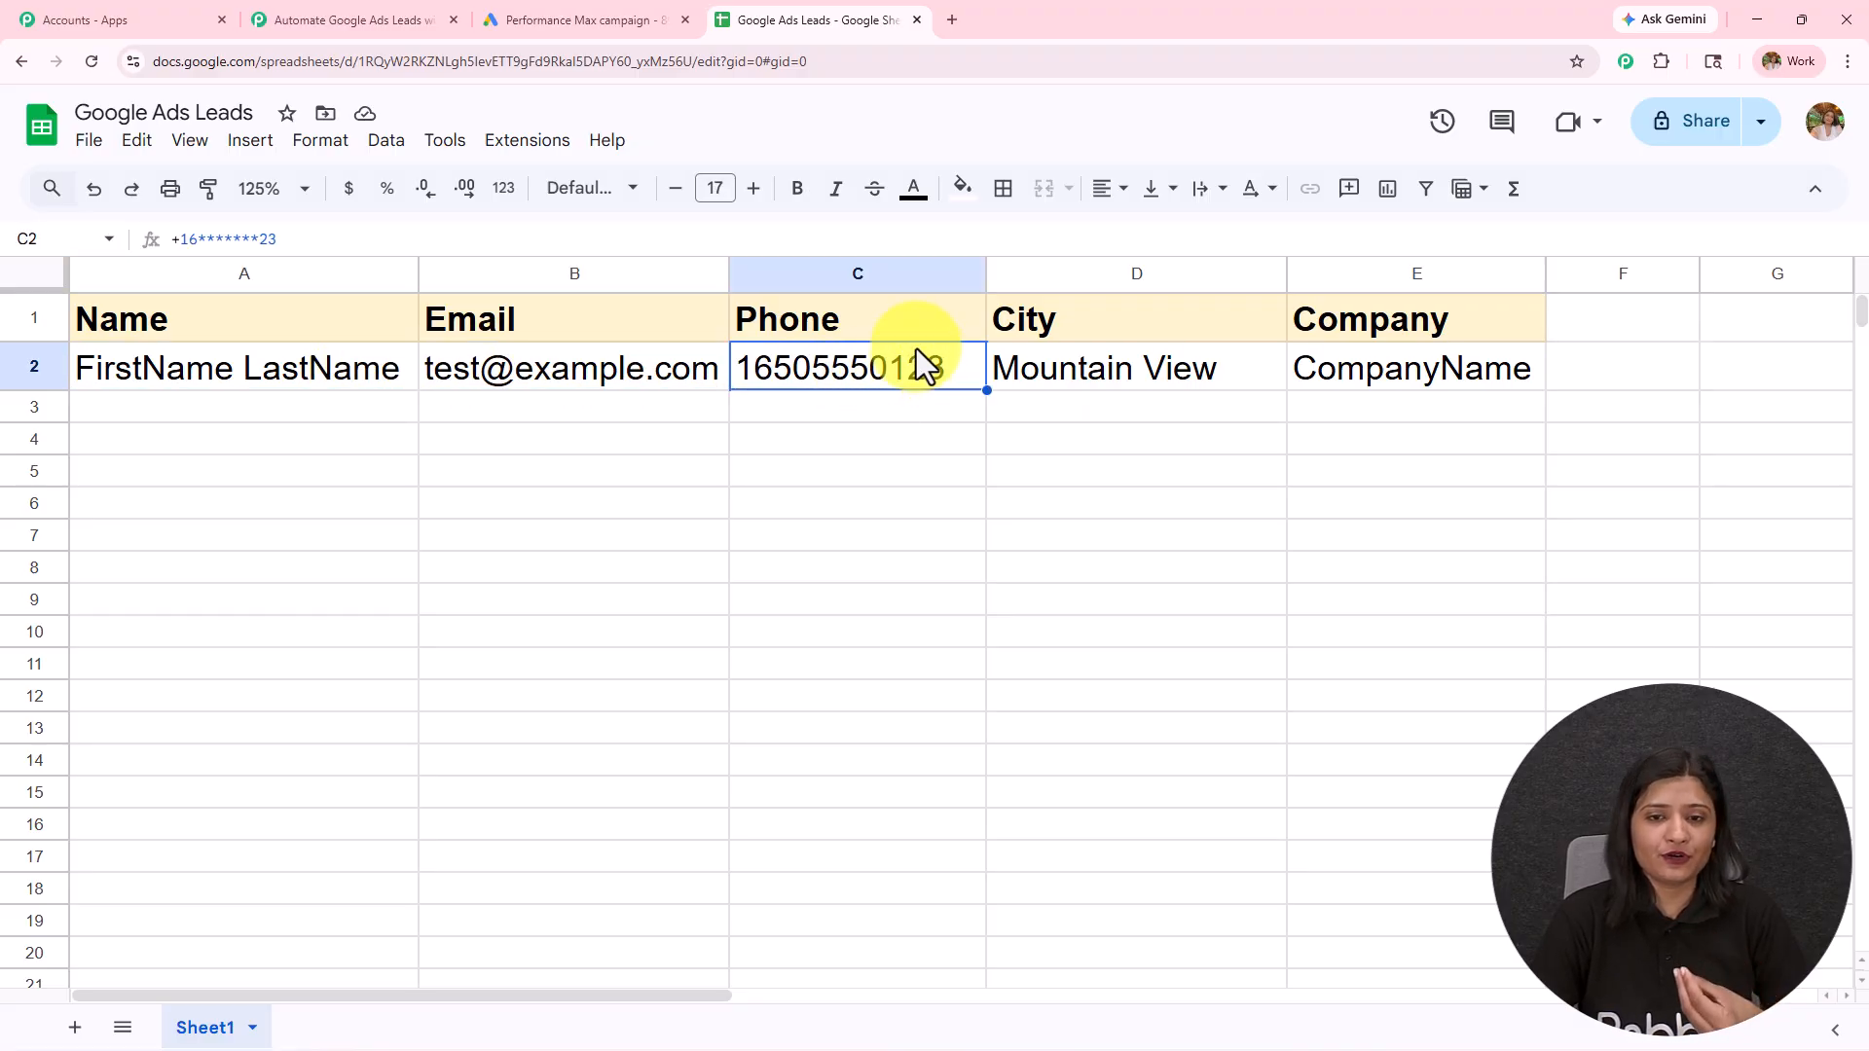
{"action": "left_click", "coordinate": [1078, 389]}
{"action": "left_click", "coordinate": [1348, 379]}
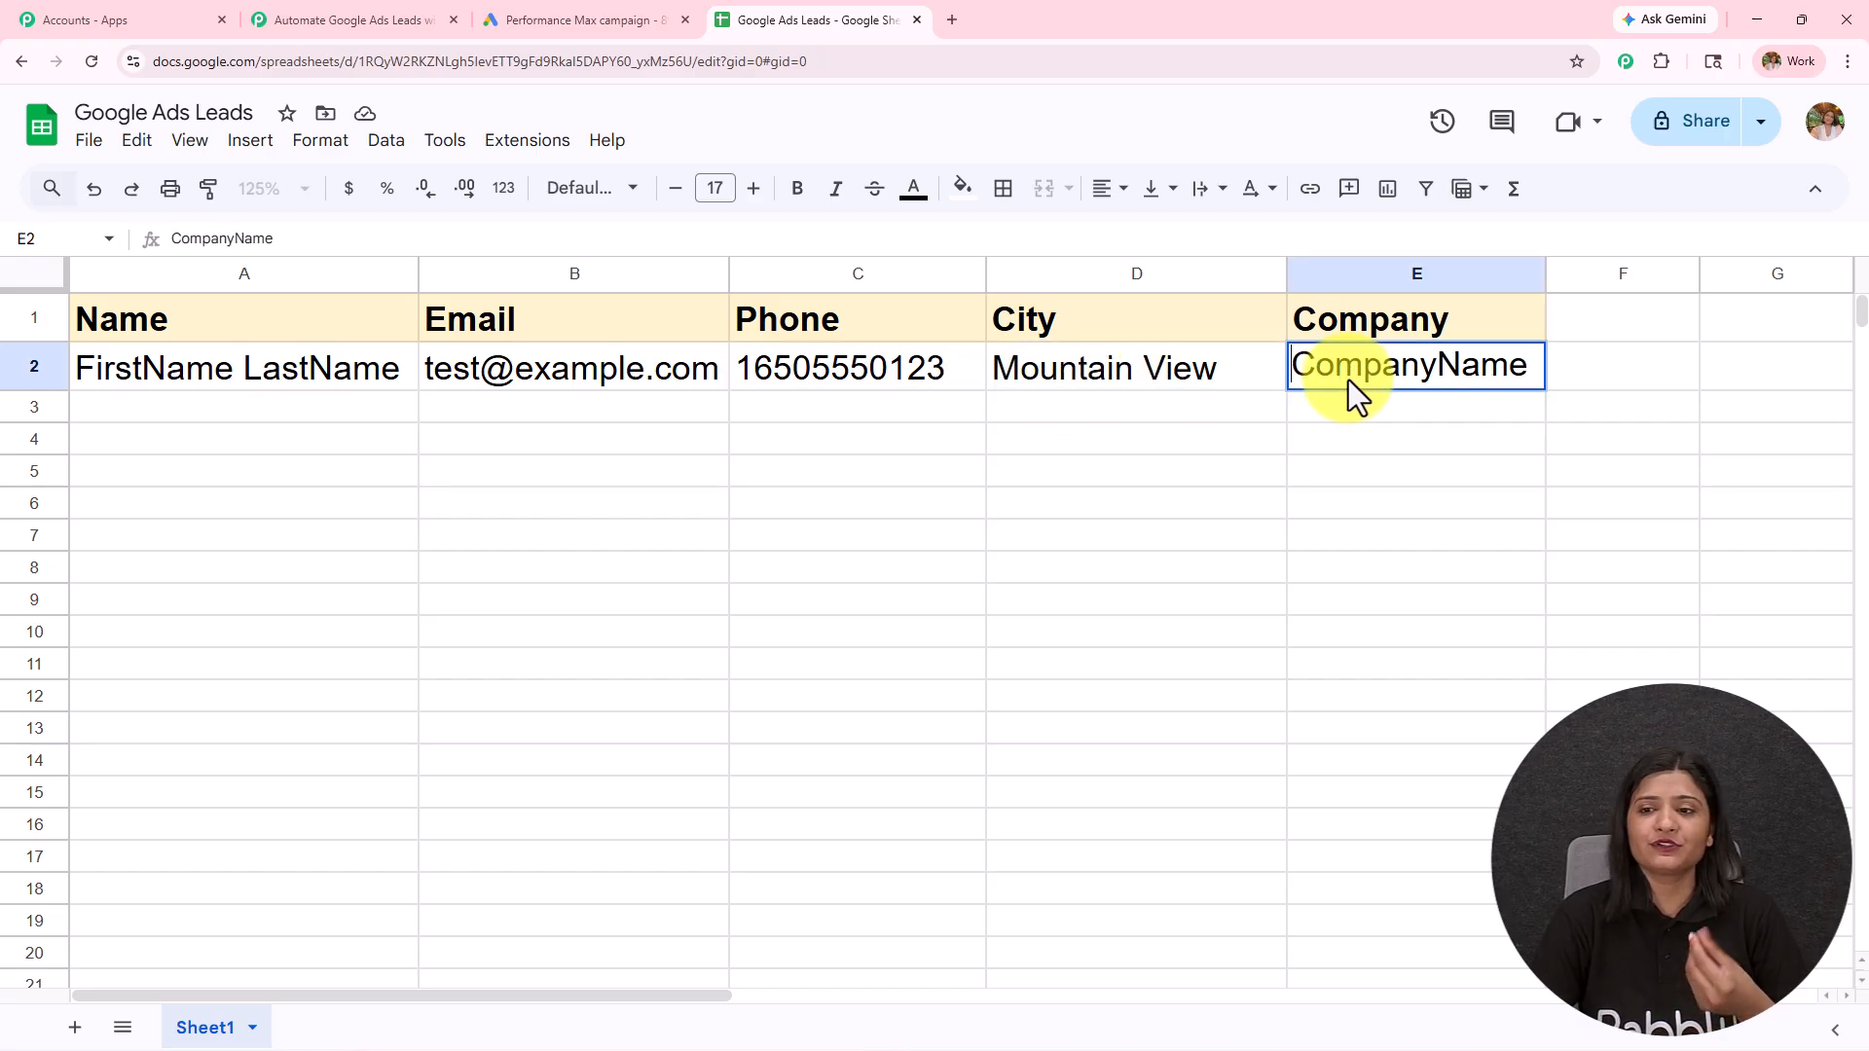
{"action": "left_click", "coordinate": [1418, 529]}
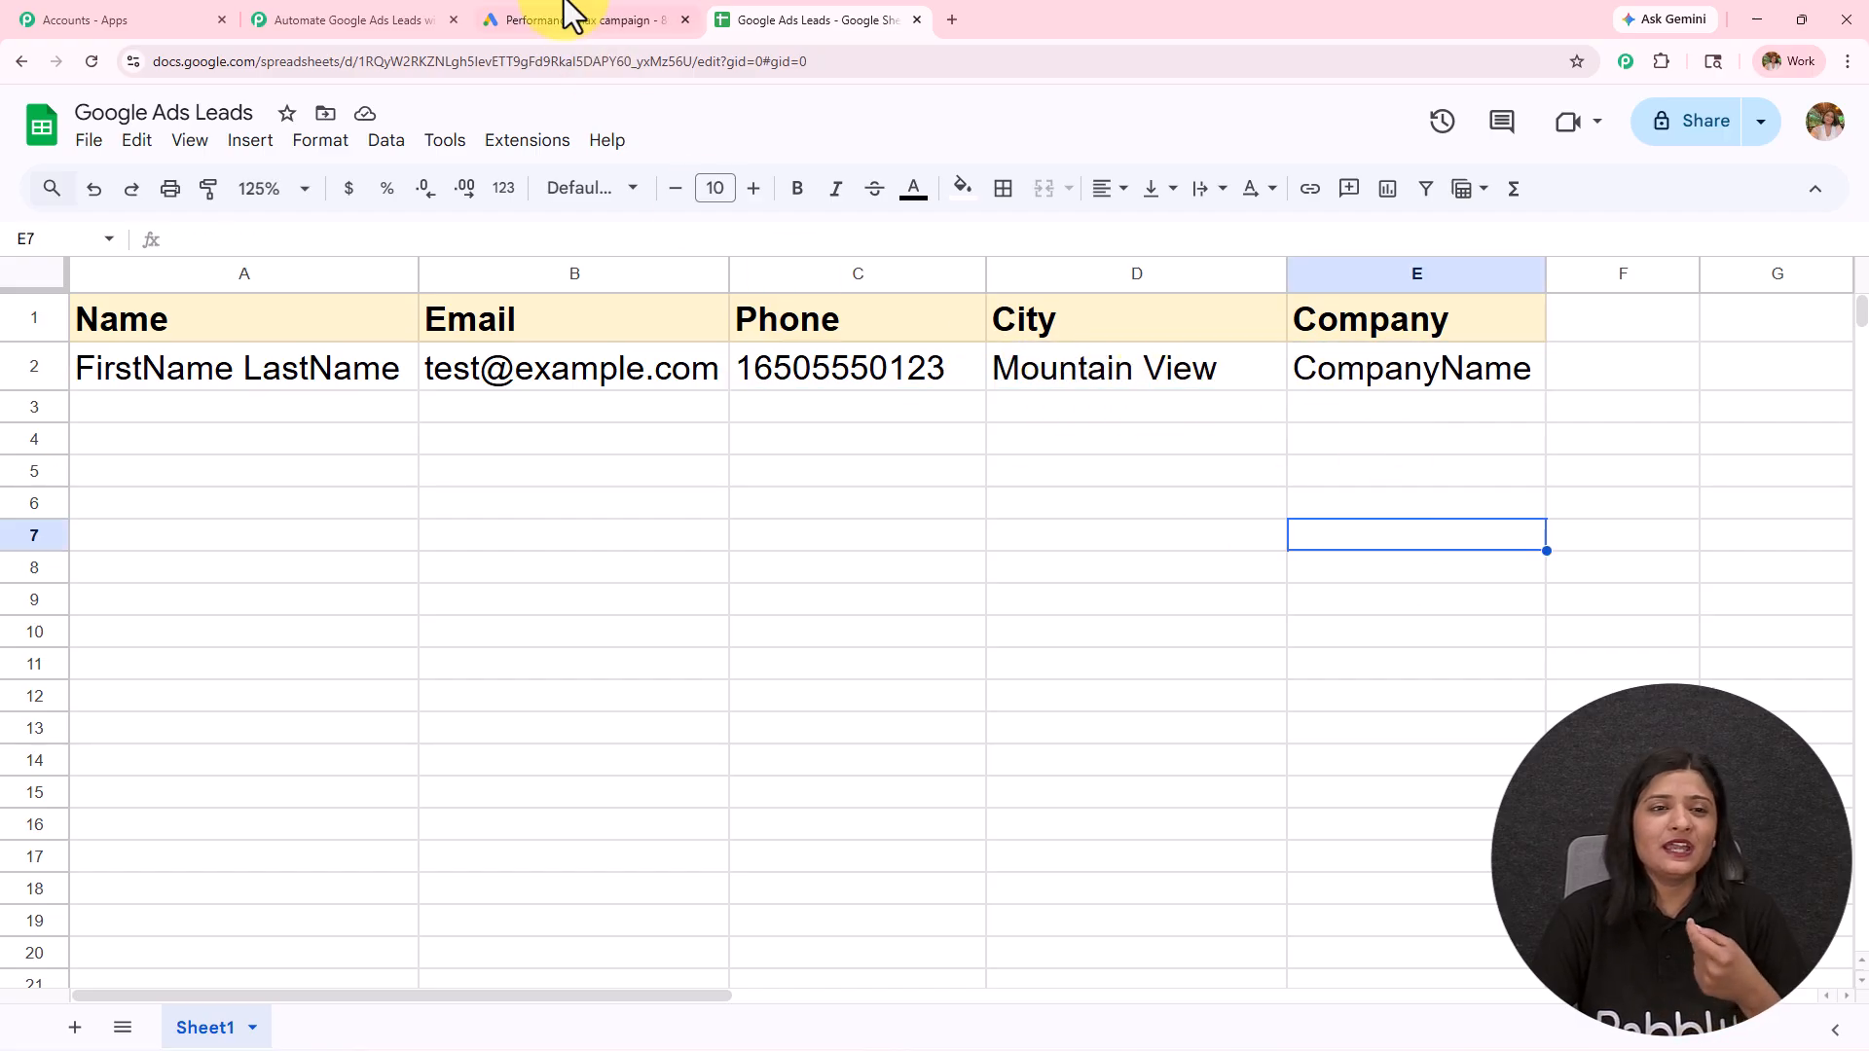
Step: Return to Pabbly Connect, close the Google Sheets setup and add a Gmail action step after it with the Send Email event
{"action": "left_click", "coordinate": [367, 19]}
{"action": "left_click", "coordinate": [1826, 138]}
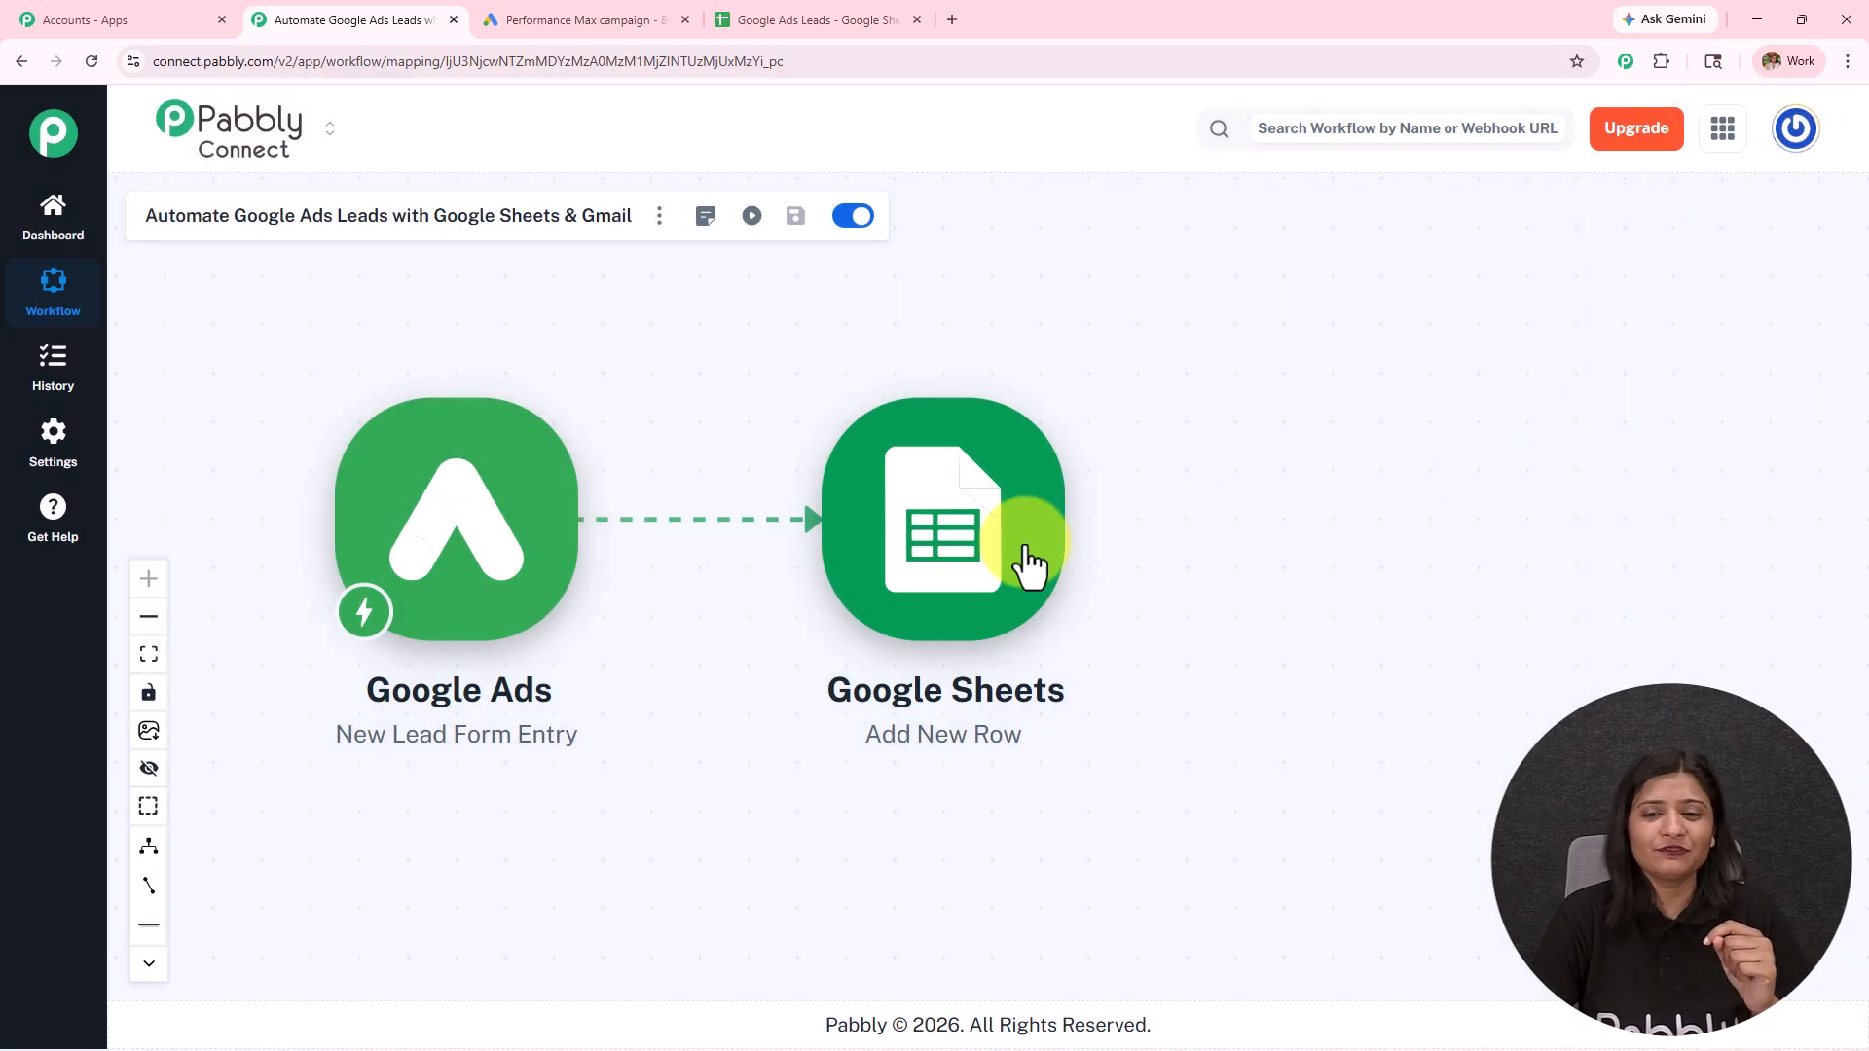
{"action": "left_click", "coordinate": [1088, 526]}
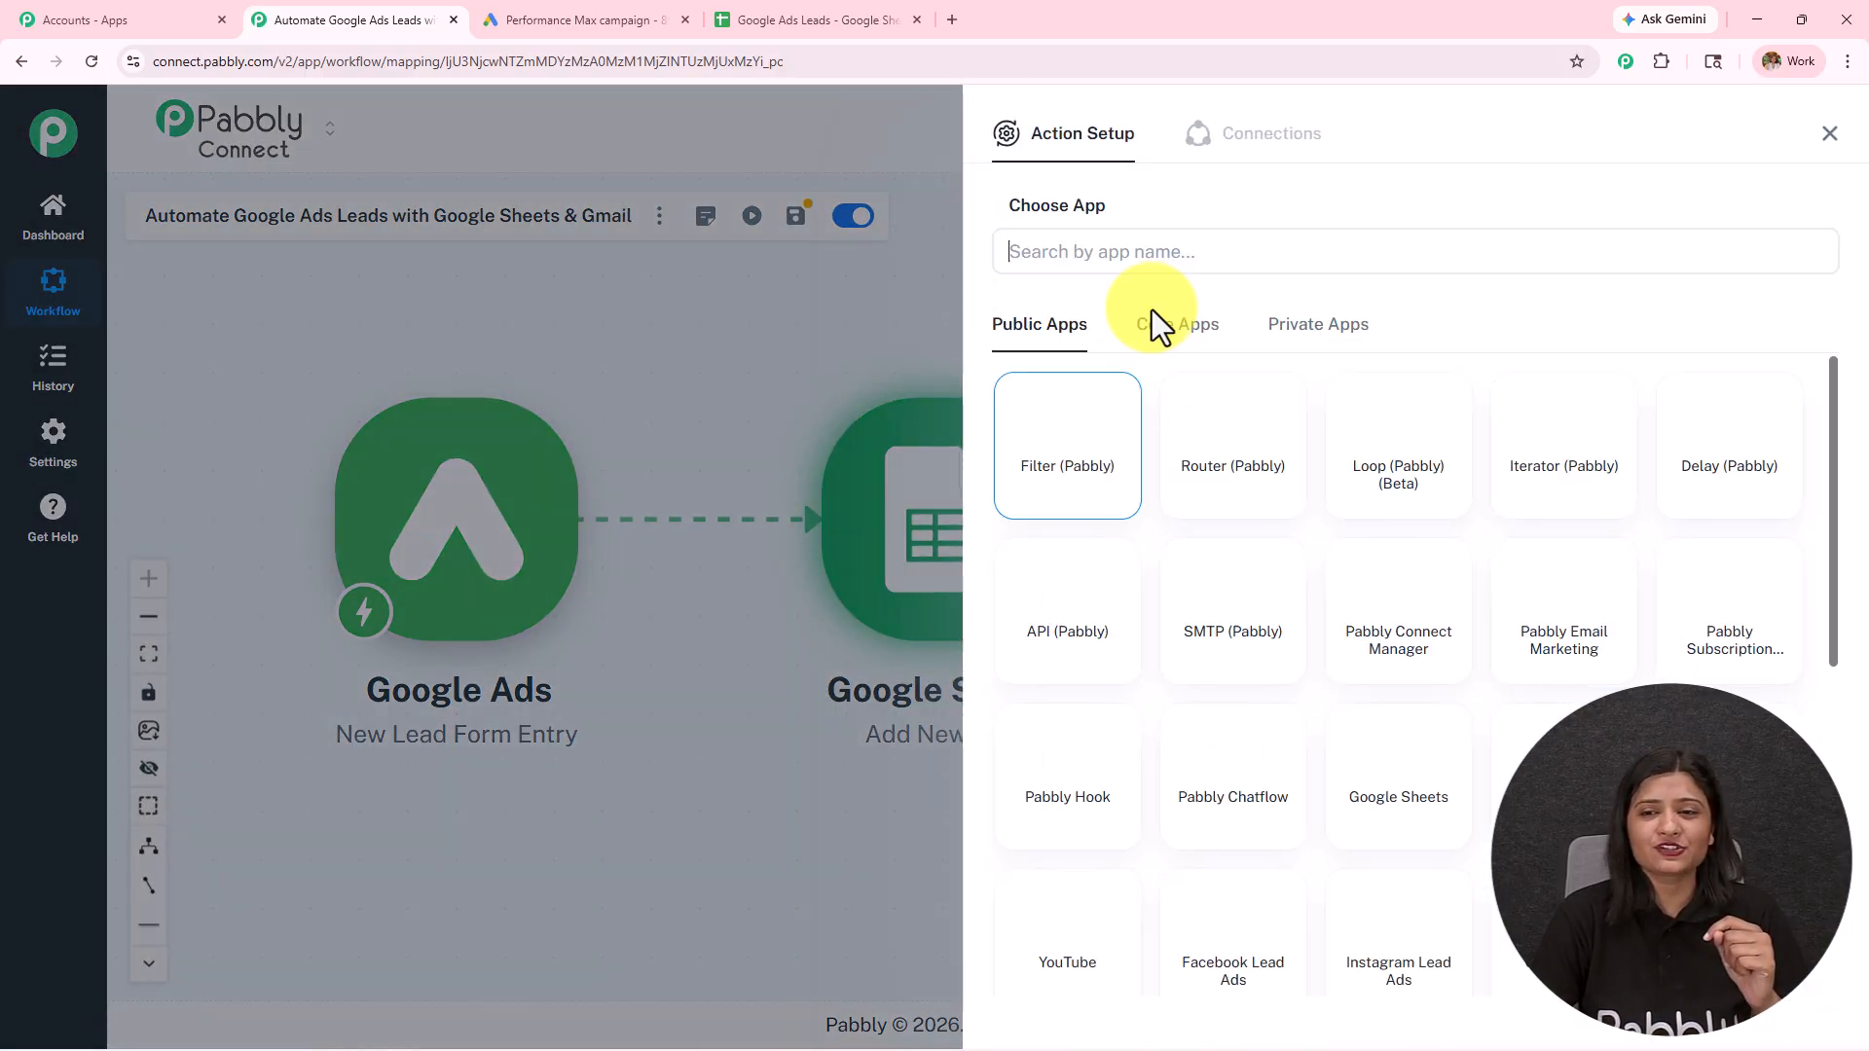
{"action": "left_click", "coordinate": [1145, 258]}
{"action": "type", "text": "Gmail"}
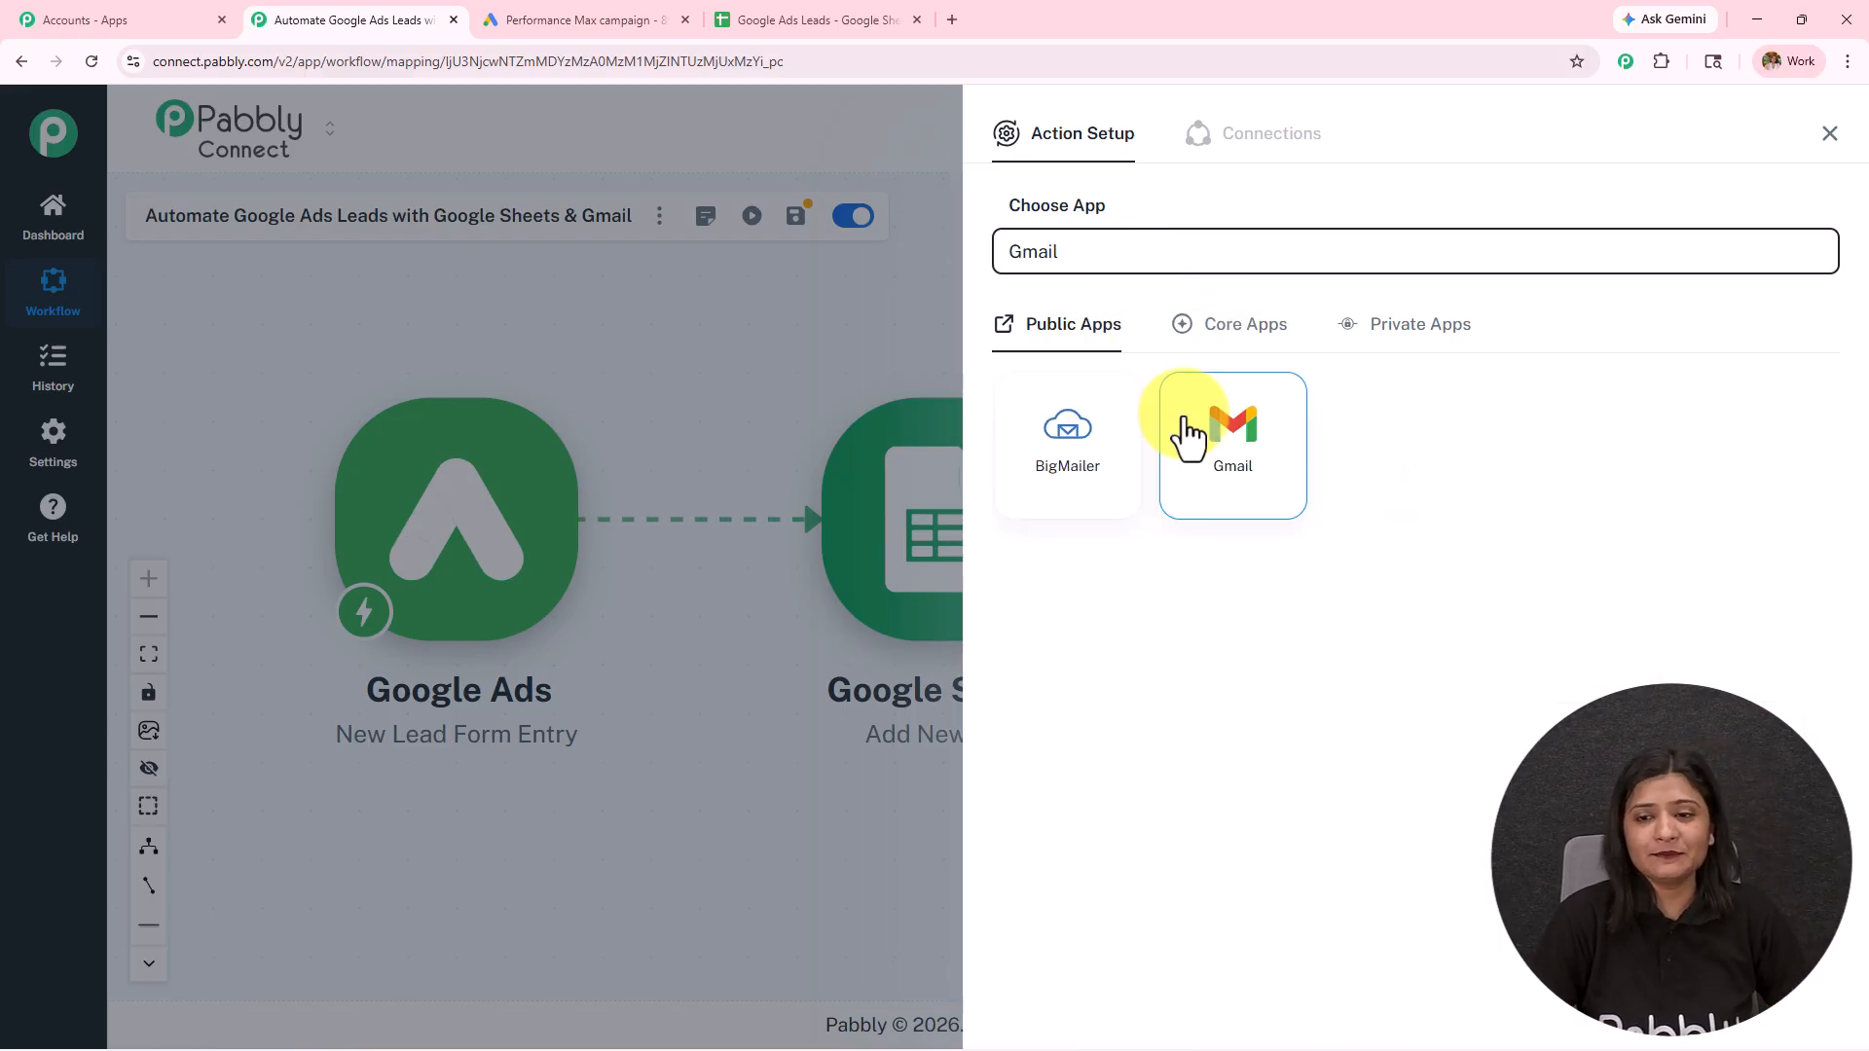
{"action": "left_click", "coordinate": [1183, 429]}
{"action": "left_click", "coordinate": [1143, 368]}
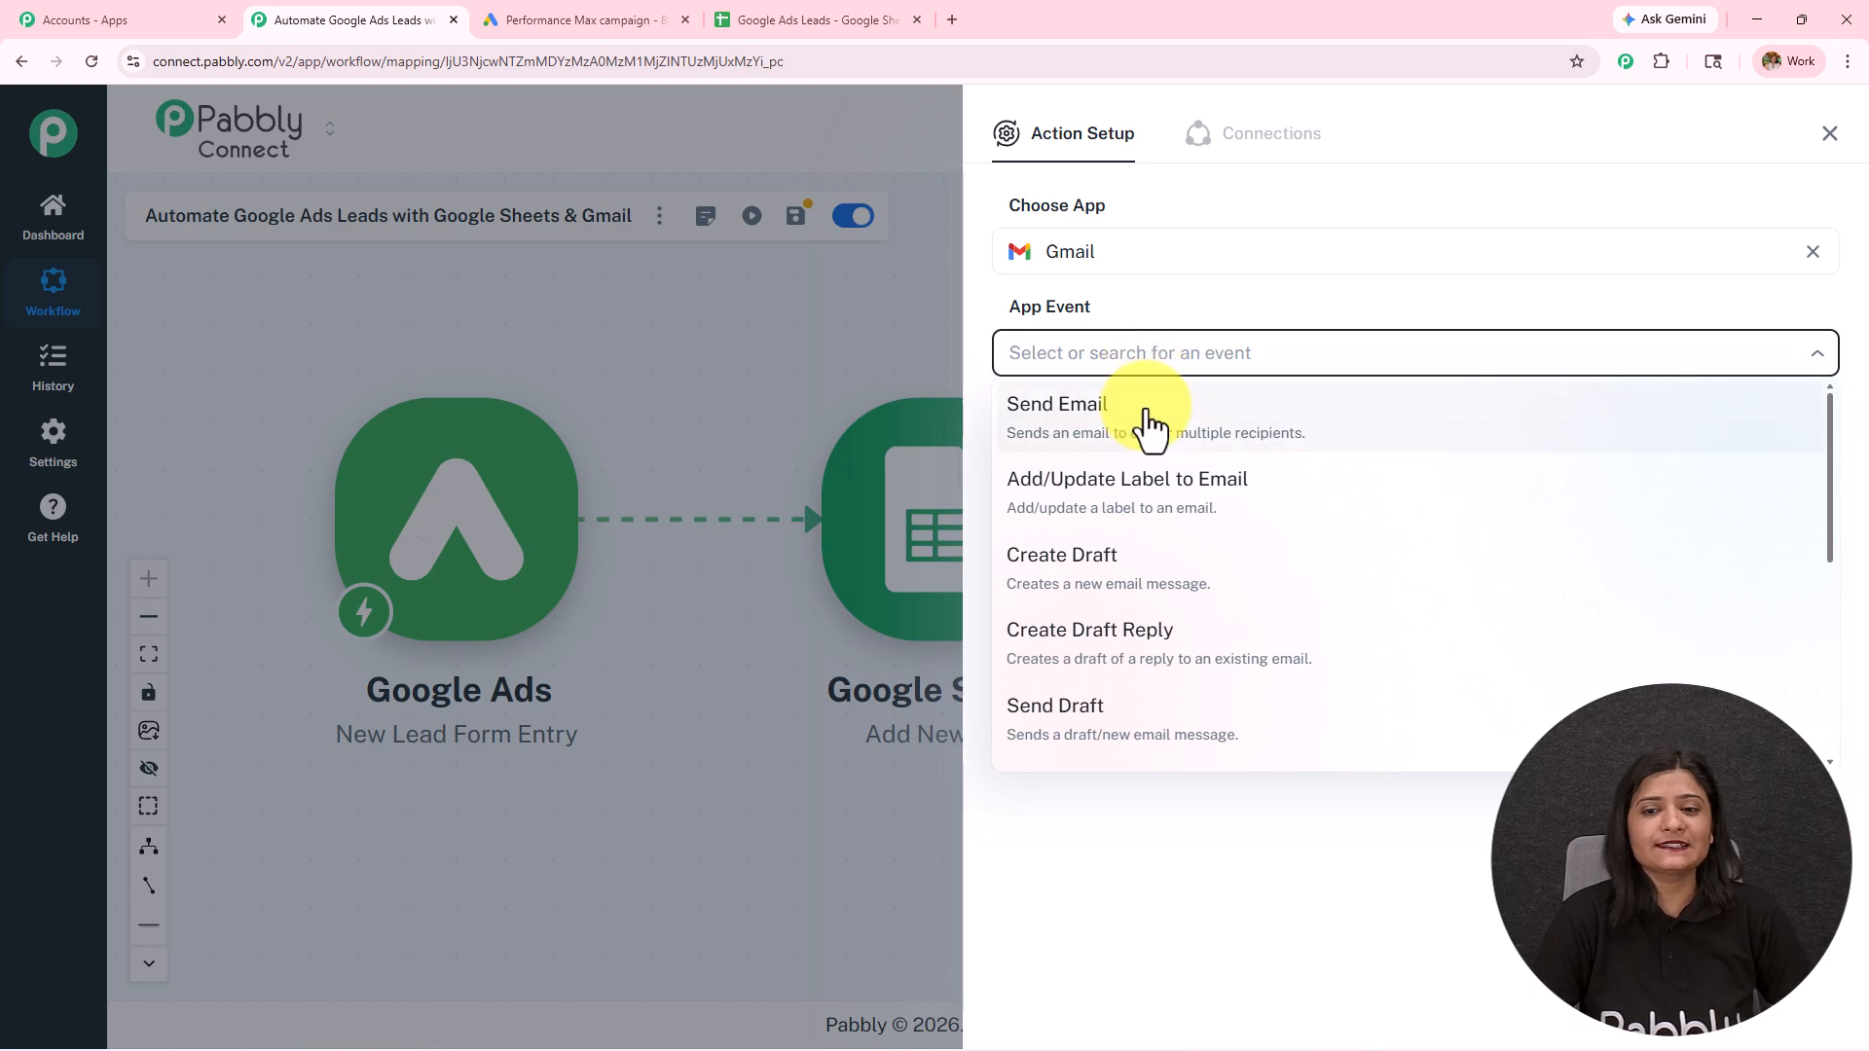
{"action": "left_click", "coordinate": [1143, 420]}
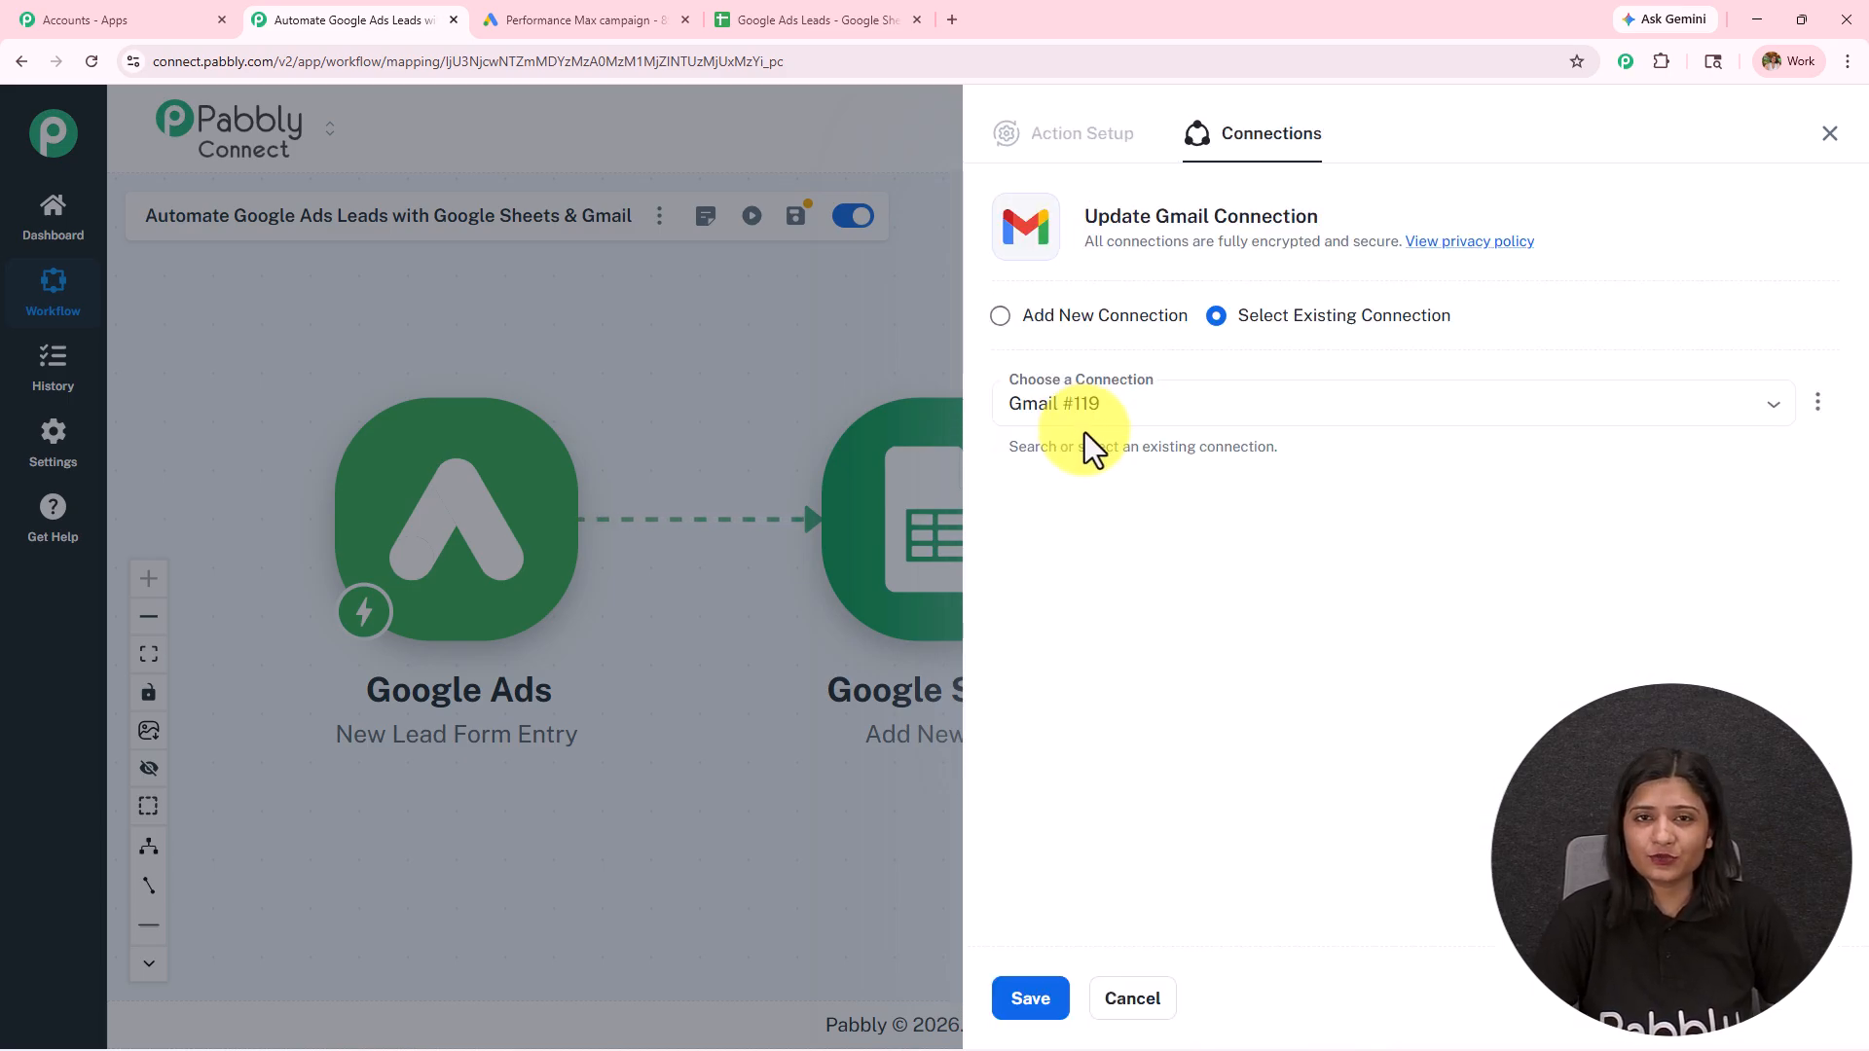
Step: Add a new Gmail connection by authorizing Pabbly Connect with the work Google account, and set the sender name to Pabbly
{"action": "left_click", "coordinate": [1096, 316]}
{"action": "left_click", "coordinate": [1181, 548]}
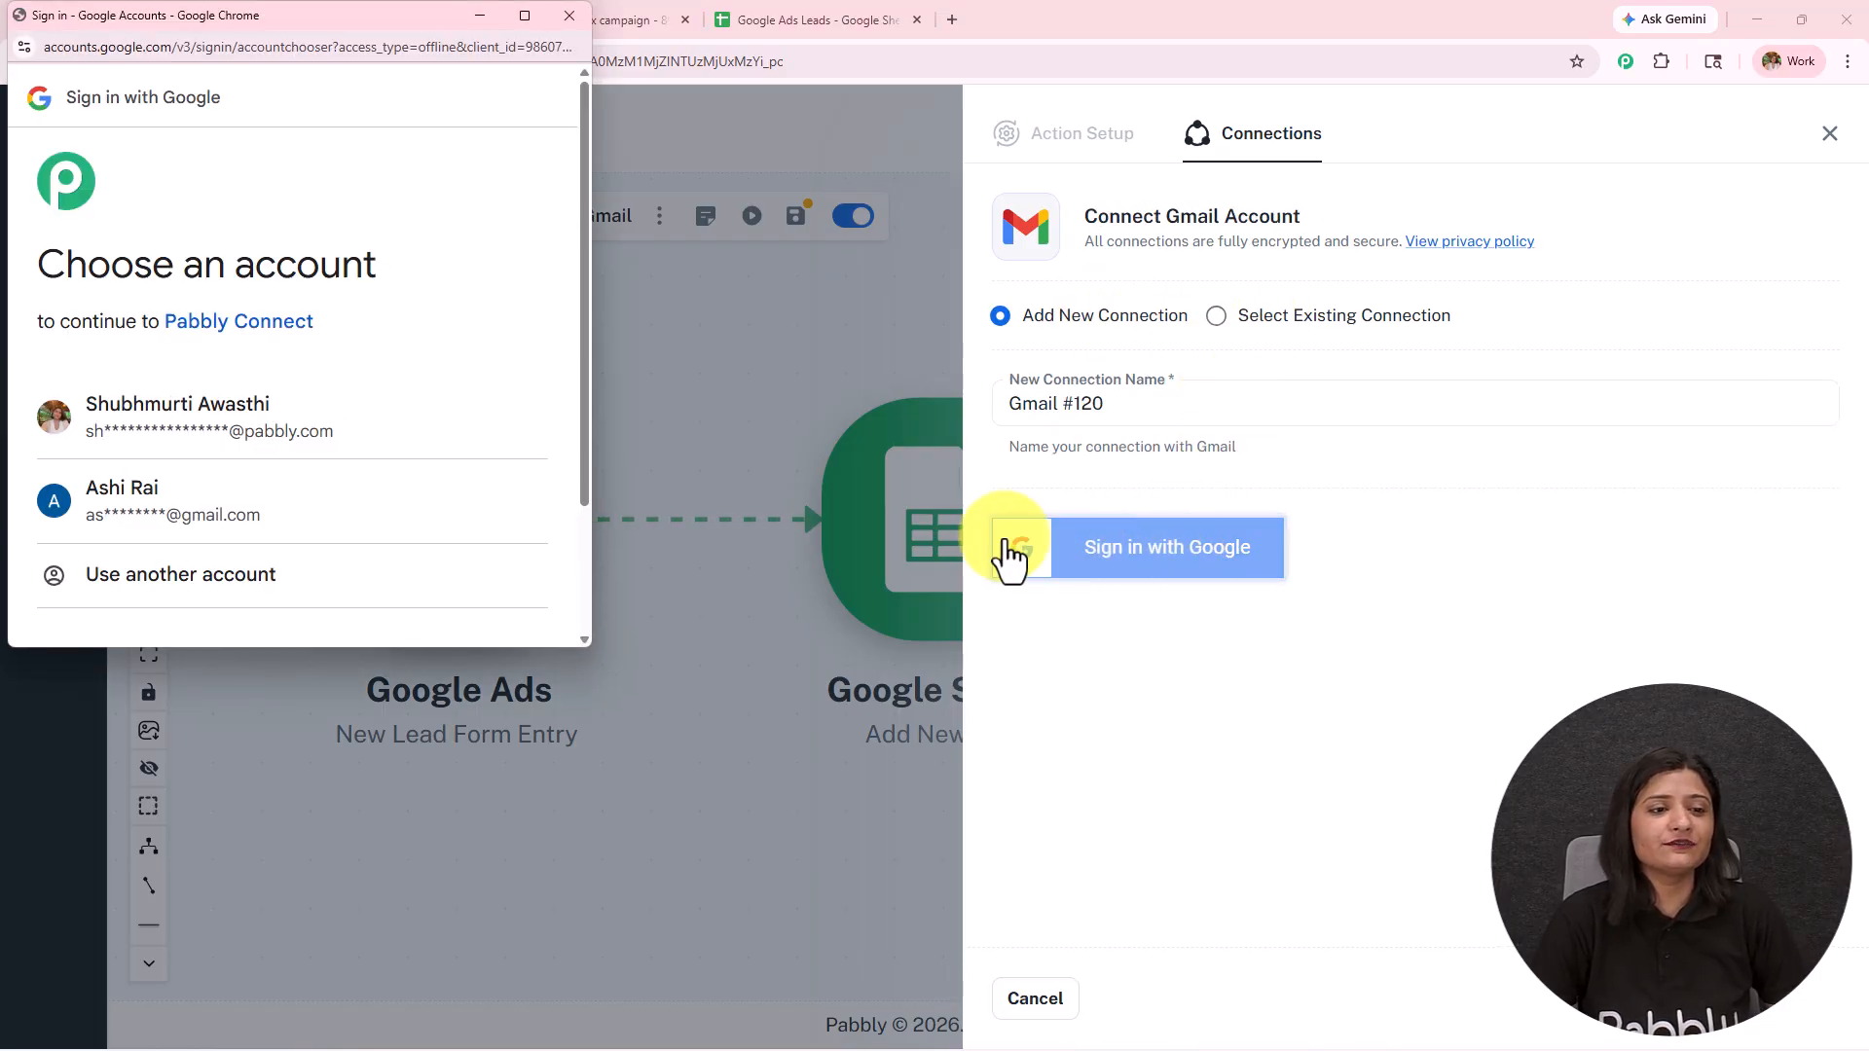
{"action": "left_click", "coordinate": [274, 436]}
{"action": "scroll", "coordinate": [271, 434], "scroll_direction": "down", "scroll_amount": 5}
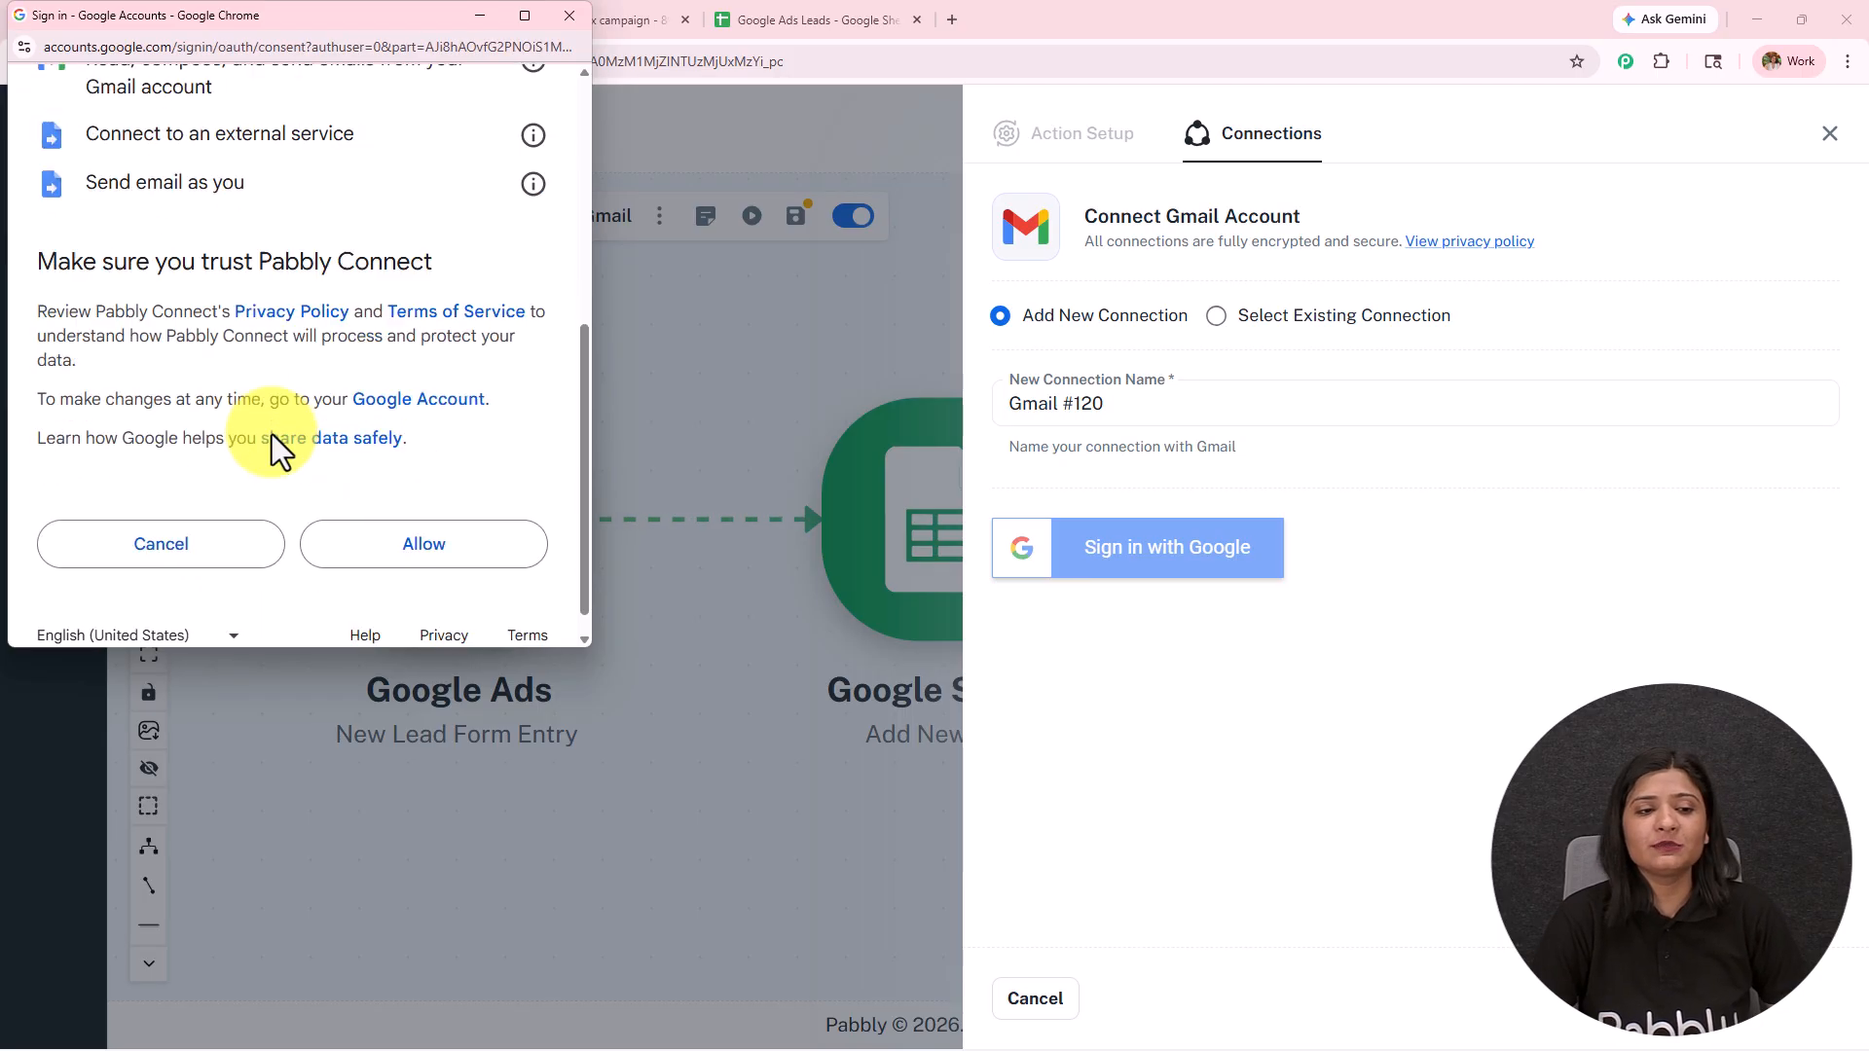
{"action": "left_click", "coordinate": [385, 523]}
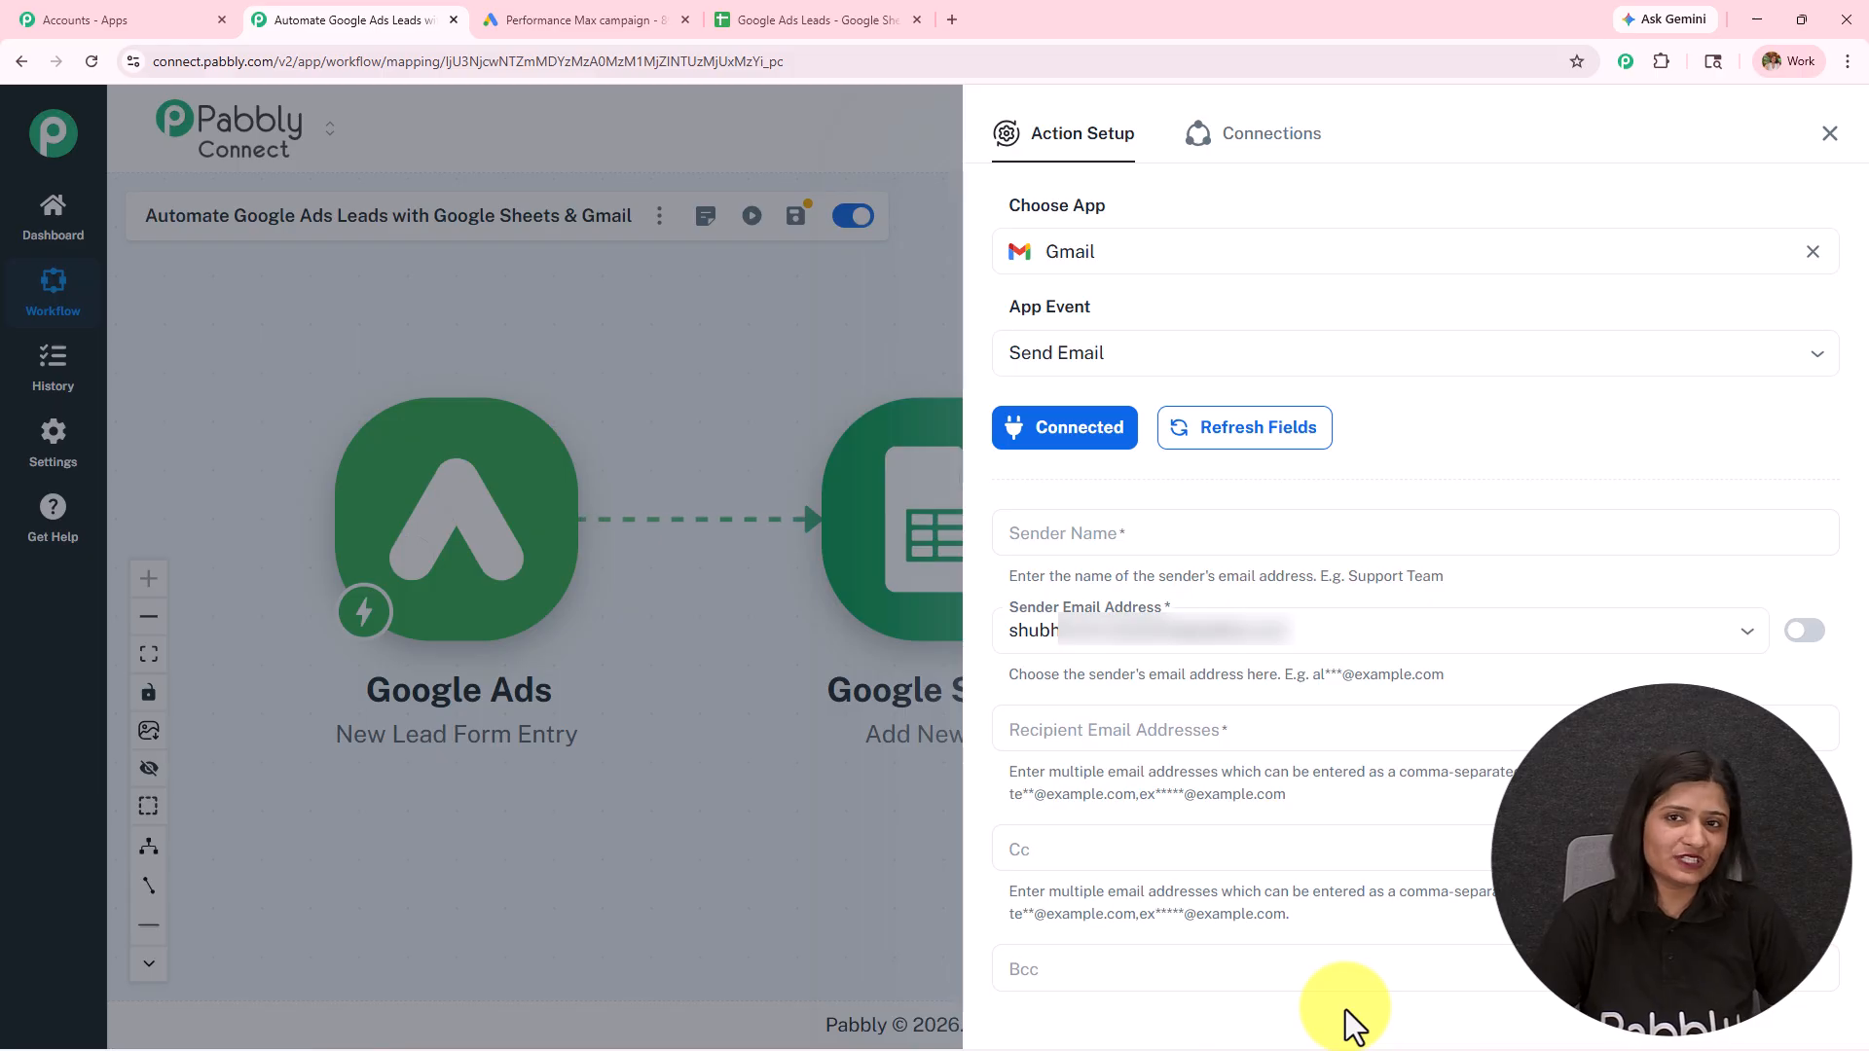
{"action": "left_click", "coordinate": [1118, 536]}
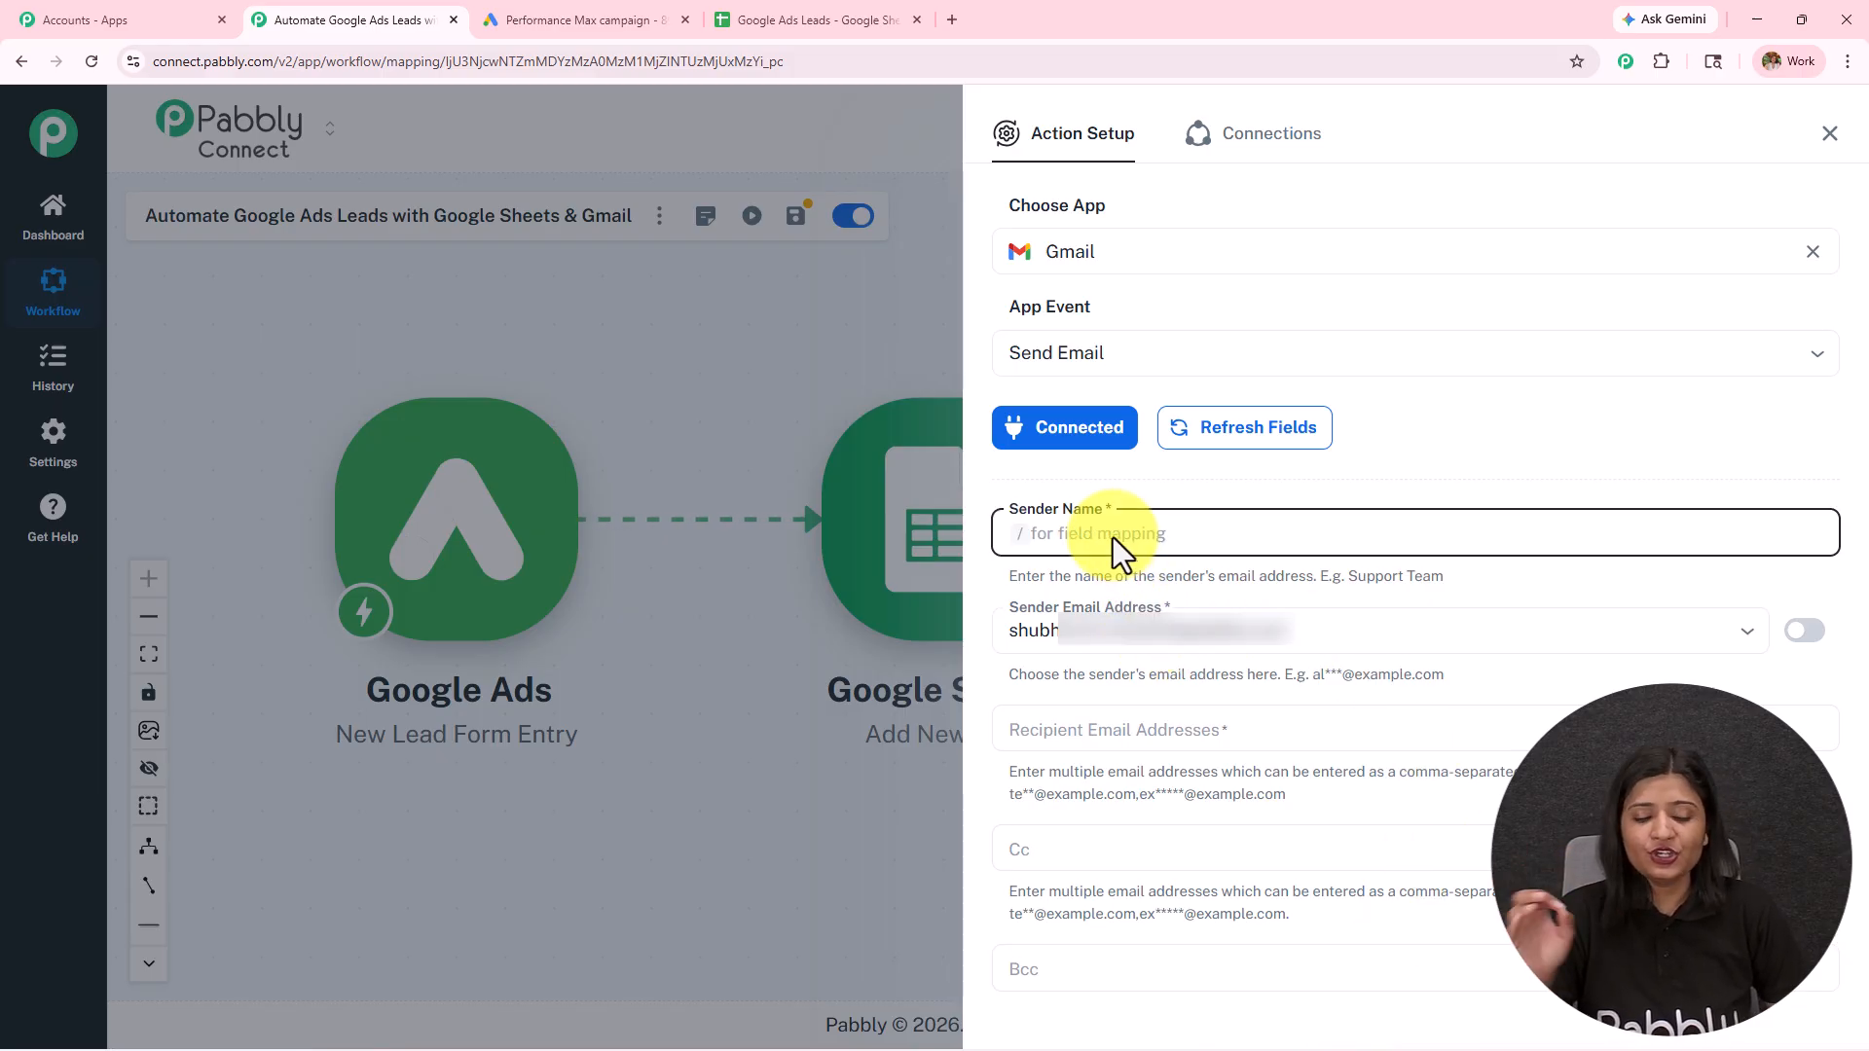
{"action": "type", "text": "Pabbly"}
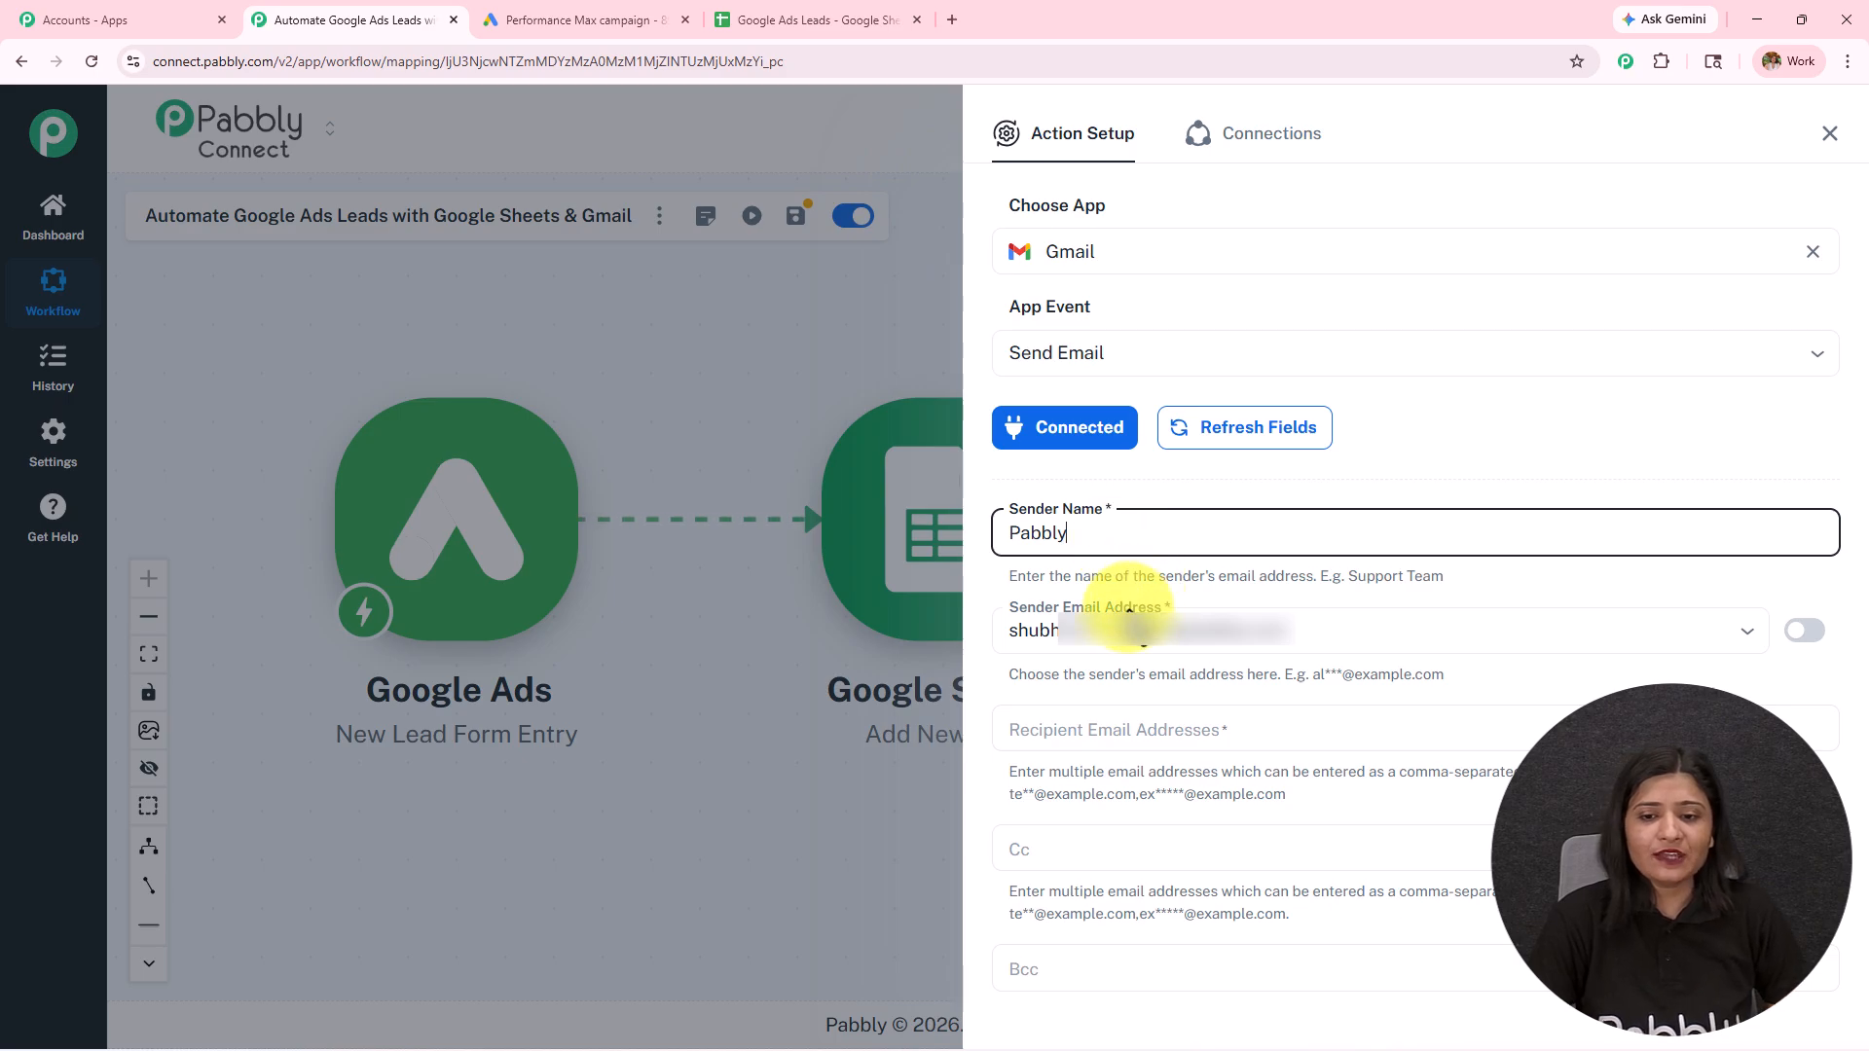
Step: Try mapping the Recipient Email Addresses field to user_column_data 2 string_value from the Google Ads lead entry
{"action": "left_click", "coordinate": [1203, 740]}
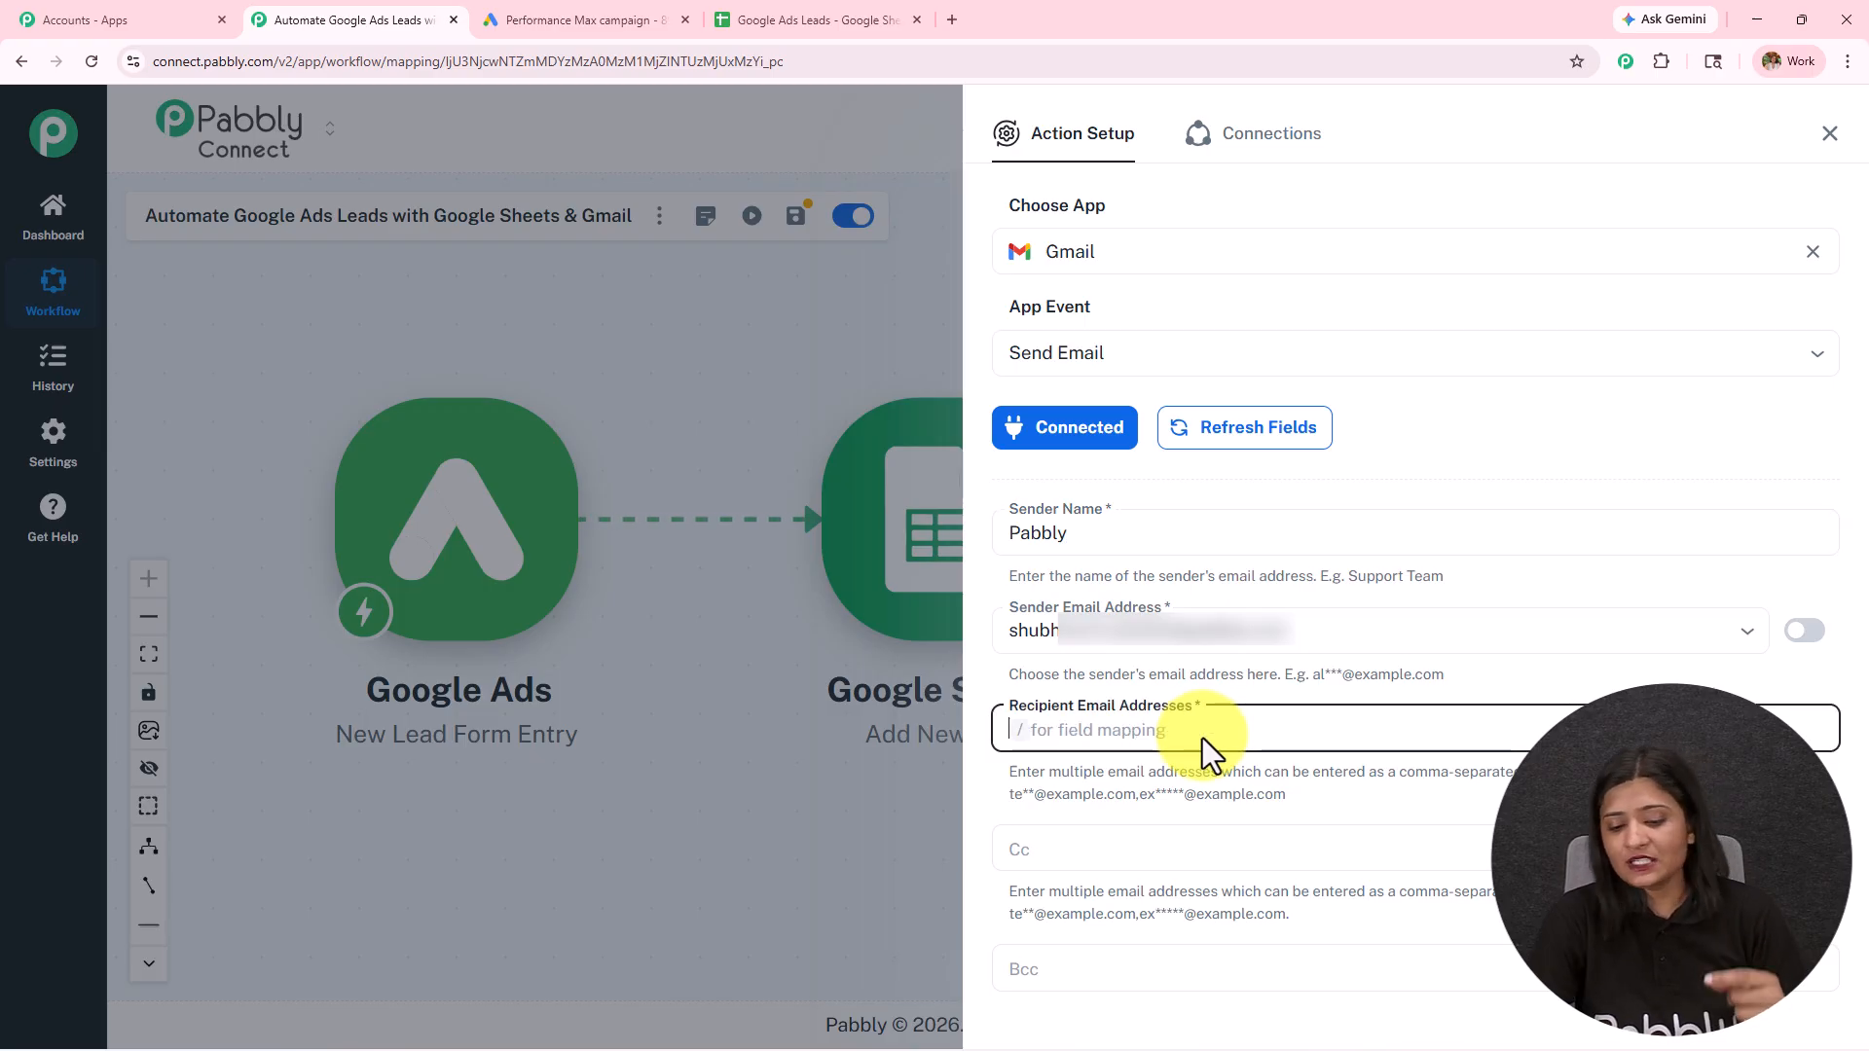
{"action": "type", "text": "/"}
{"action": "left_click", "coordinate": [1221, 798]}
{"action": "type", "text": "test"}
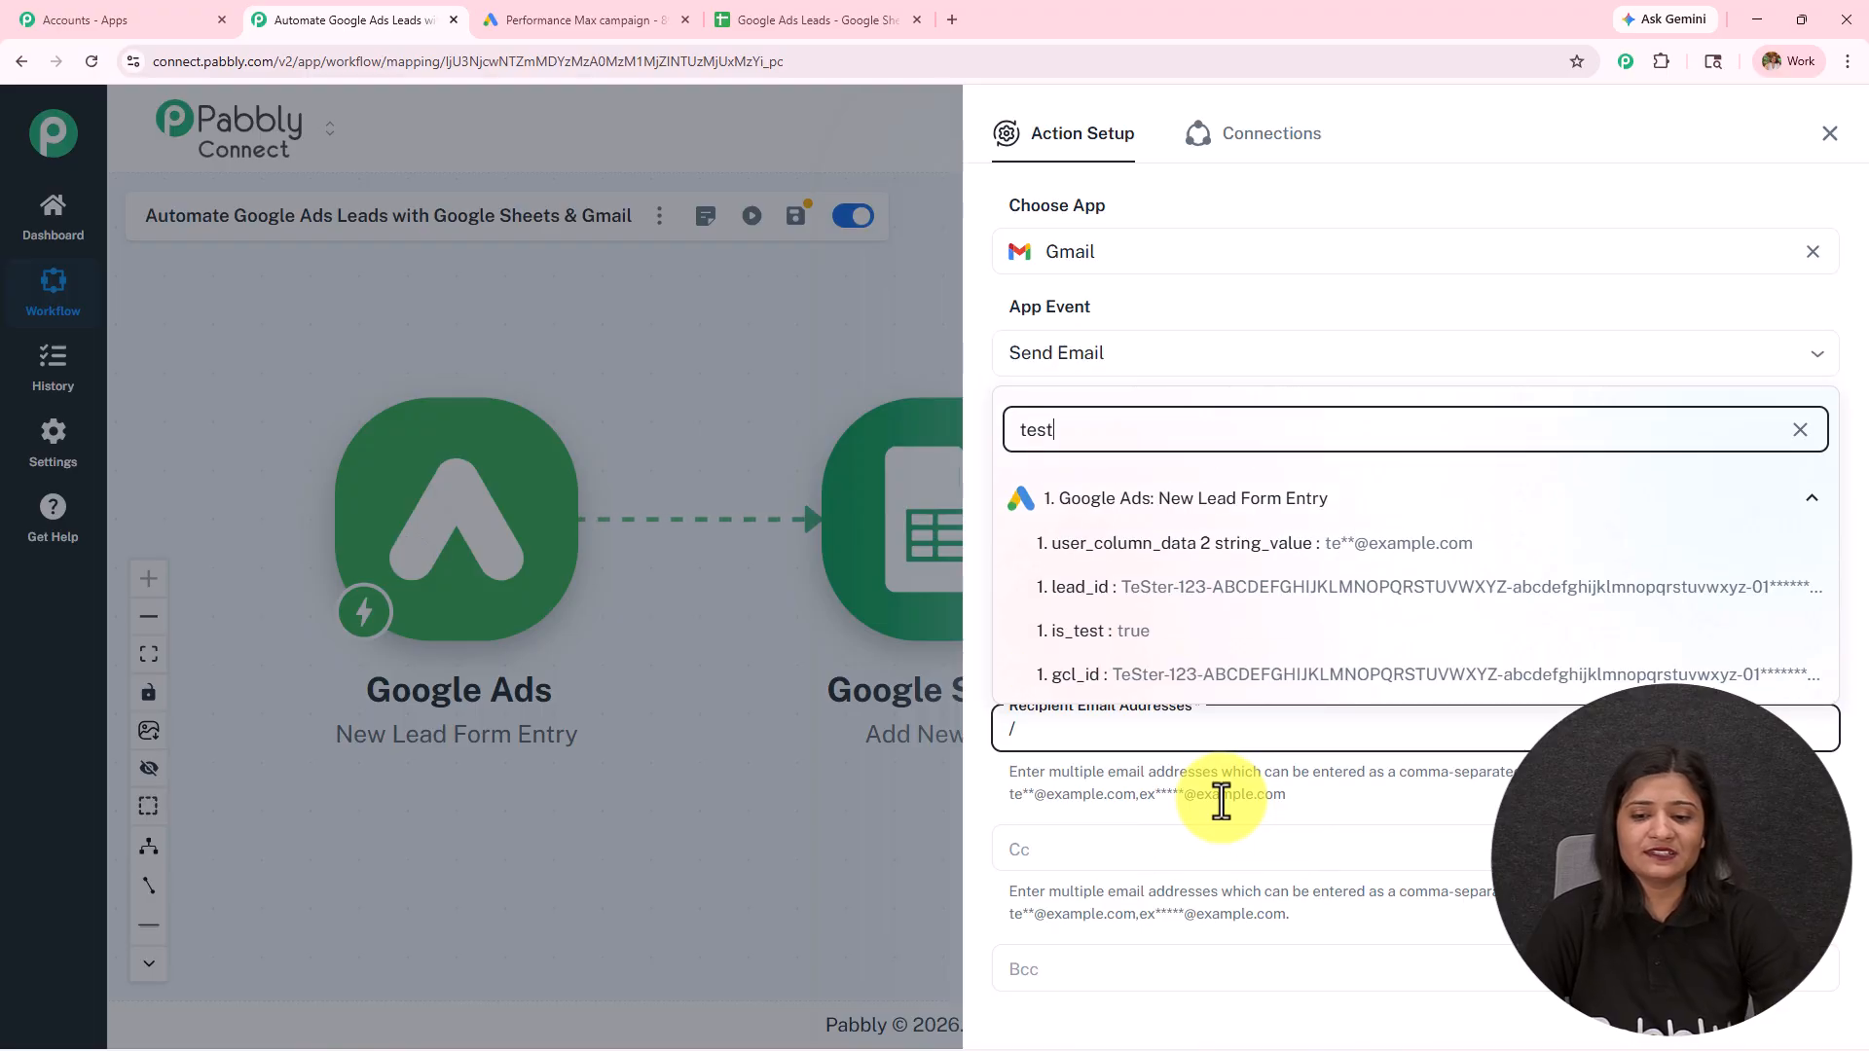
{"action": "left_click", "coordinate": [1205, 555]}
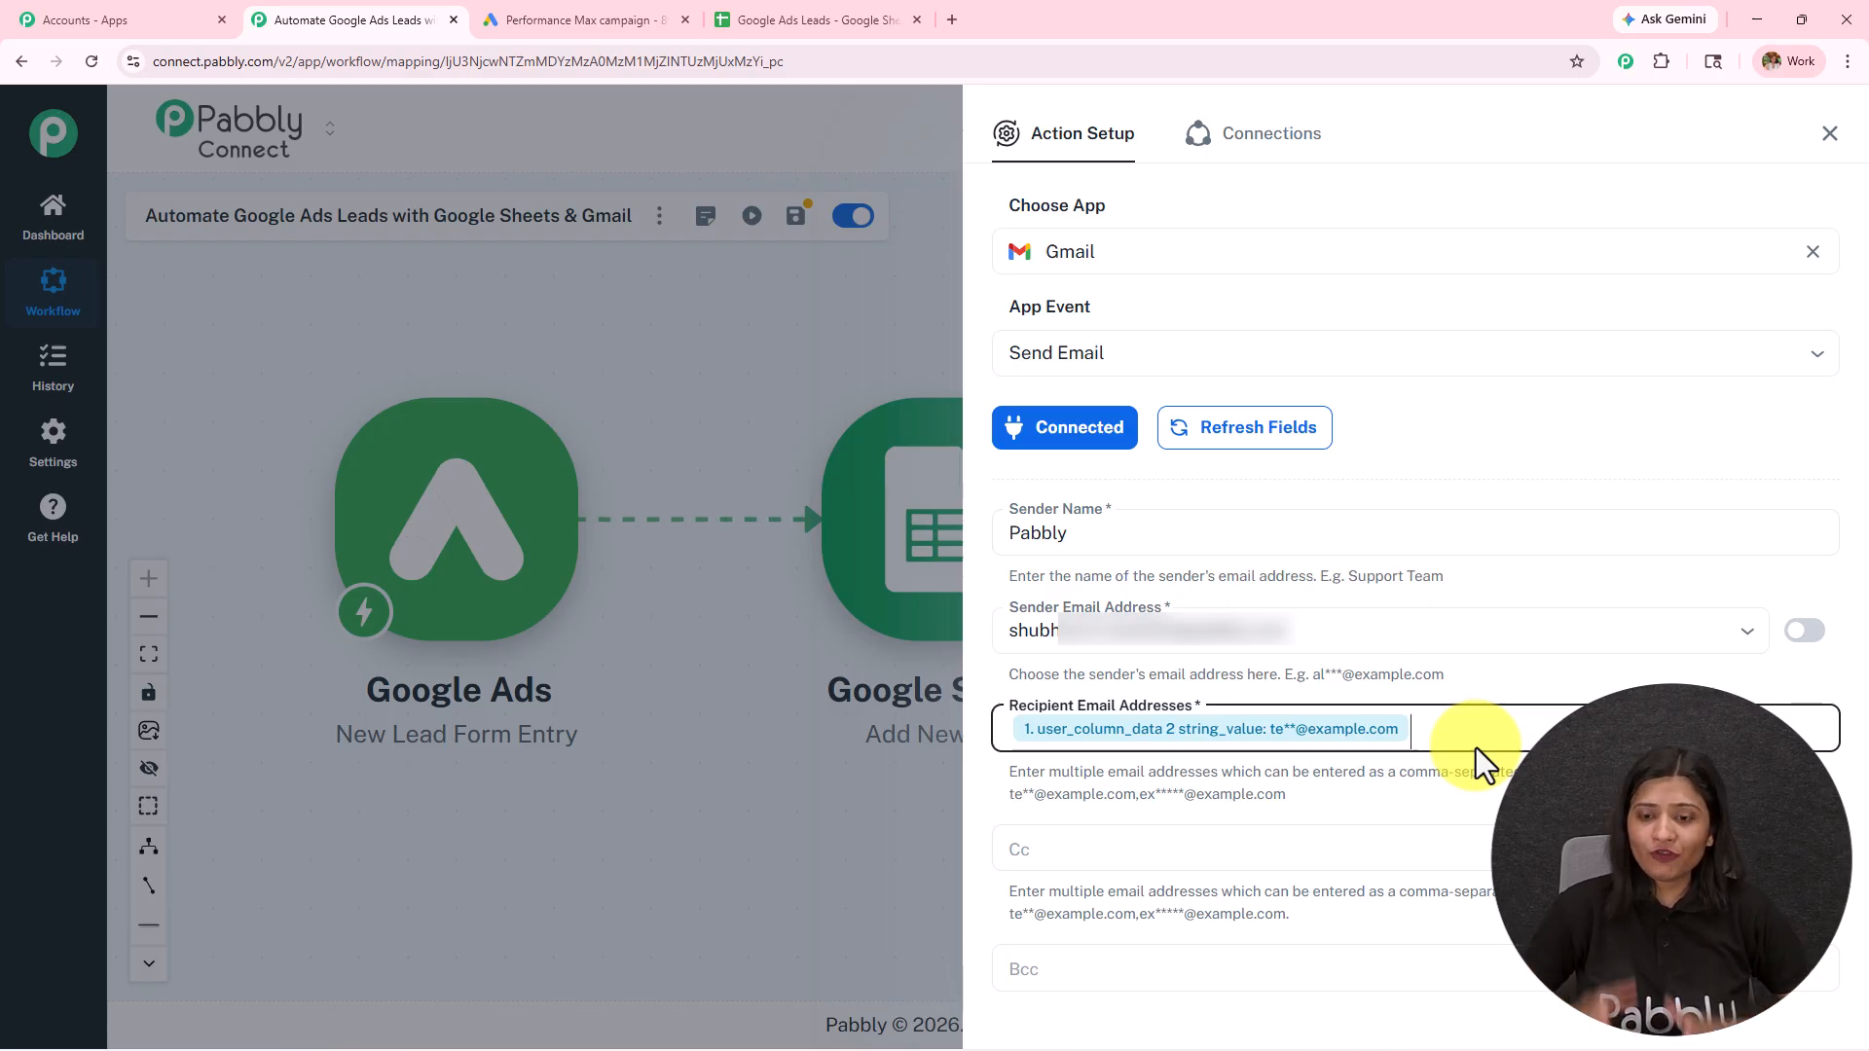
{"action": "key", "text": "BackSpace"}
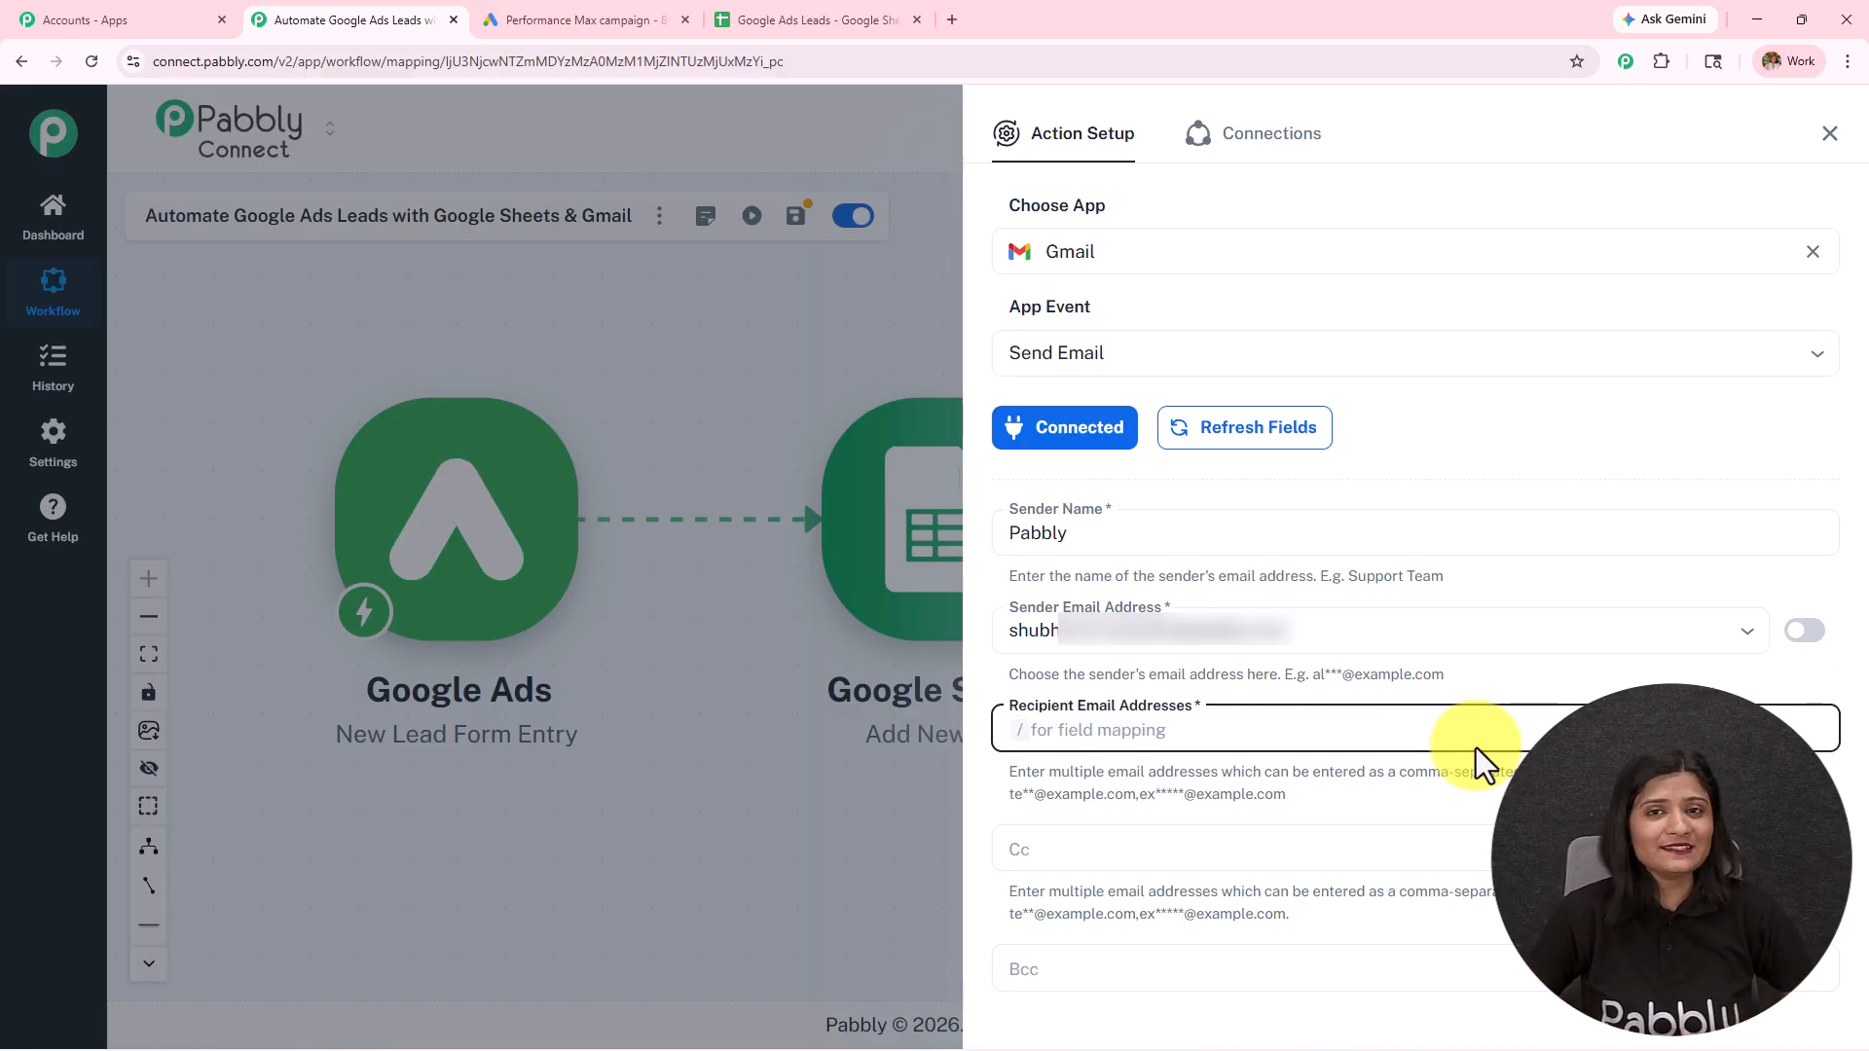
Step: Enter a dummy recipient email address and set the email subject to "Thank You for Your Property Enquiry 🏡"
{"action": "type", "text": "du"}
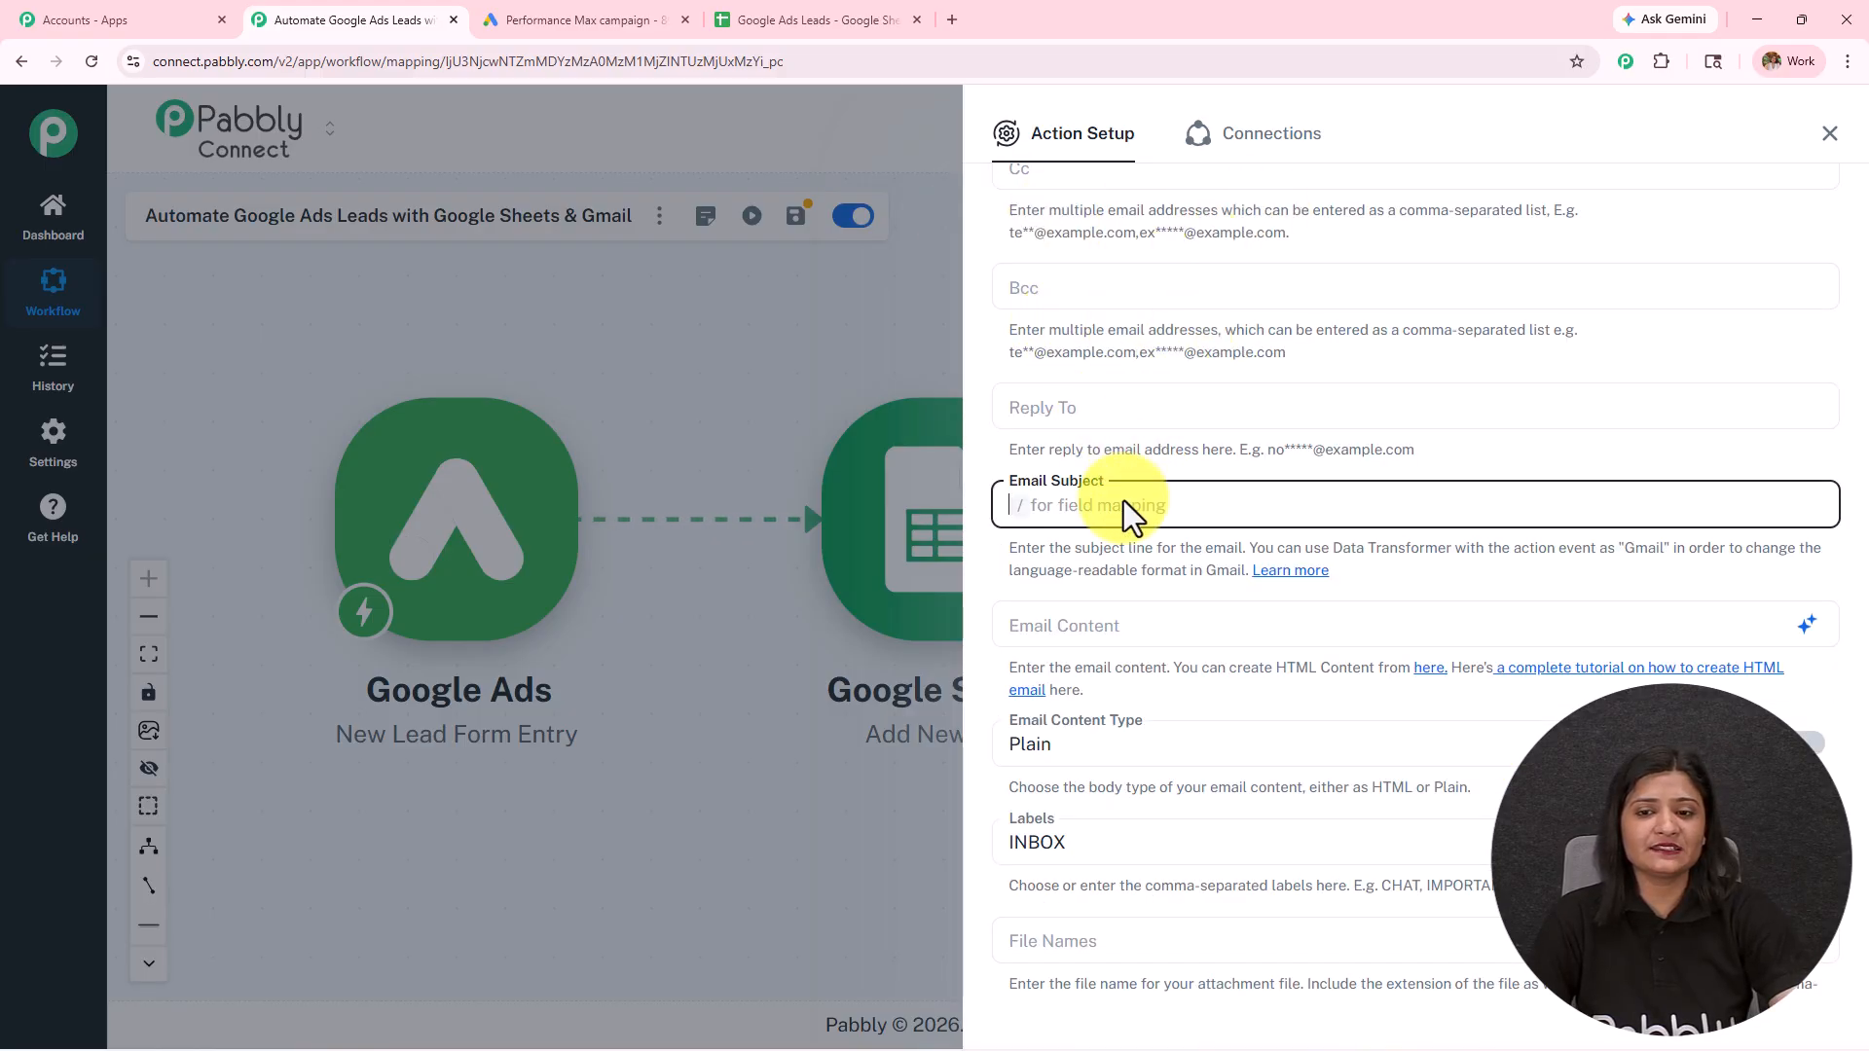
{"action": "type", "text": "Thank You for Your Property Enquiry 🏠"}
{"action": "left_click_drag", "start_coordinate": [1462, 512], "coordinate": [756, 516]}
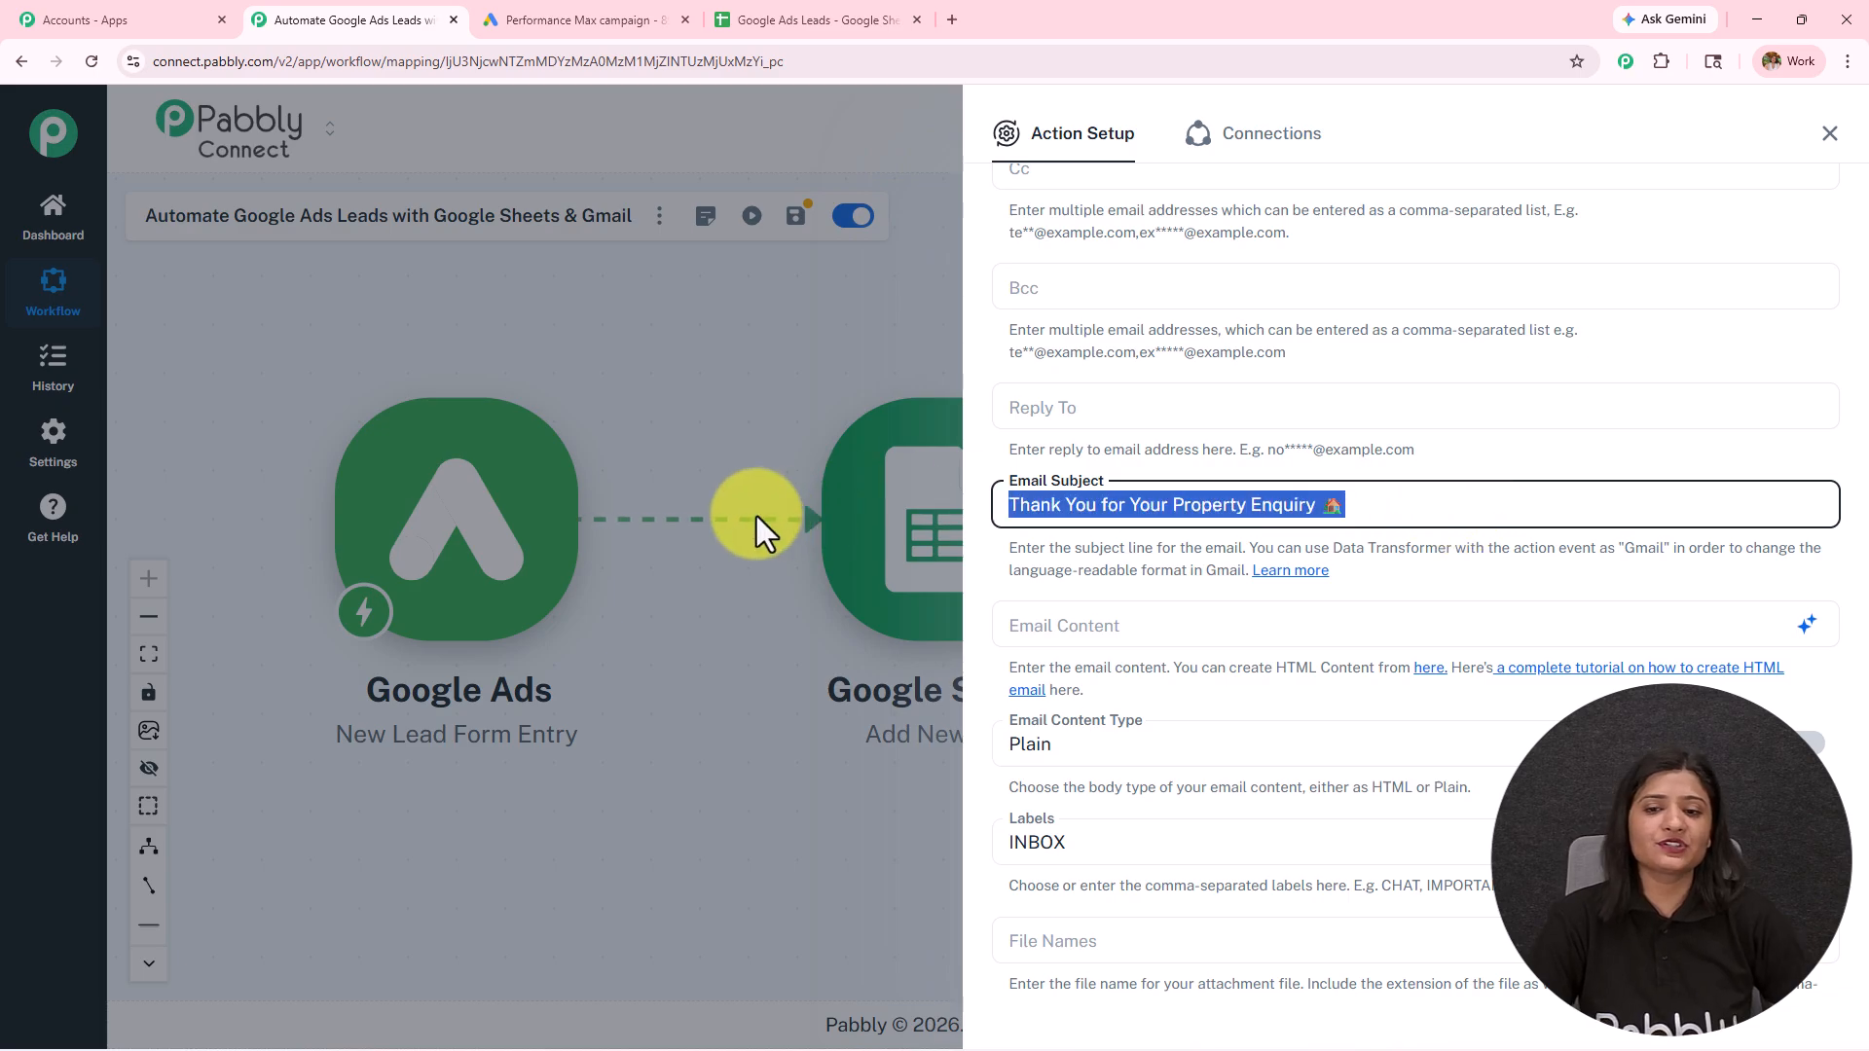
Step: Paste the property enquiry thank-you message, opening with "Hi" and signed Prime Property Team, as the email content
{"action": "scroll", "coordinate": [1212, 430], "scroll_direction": "down", "scroll_amount": 1}
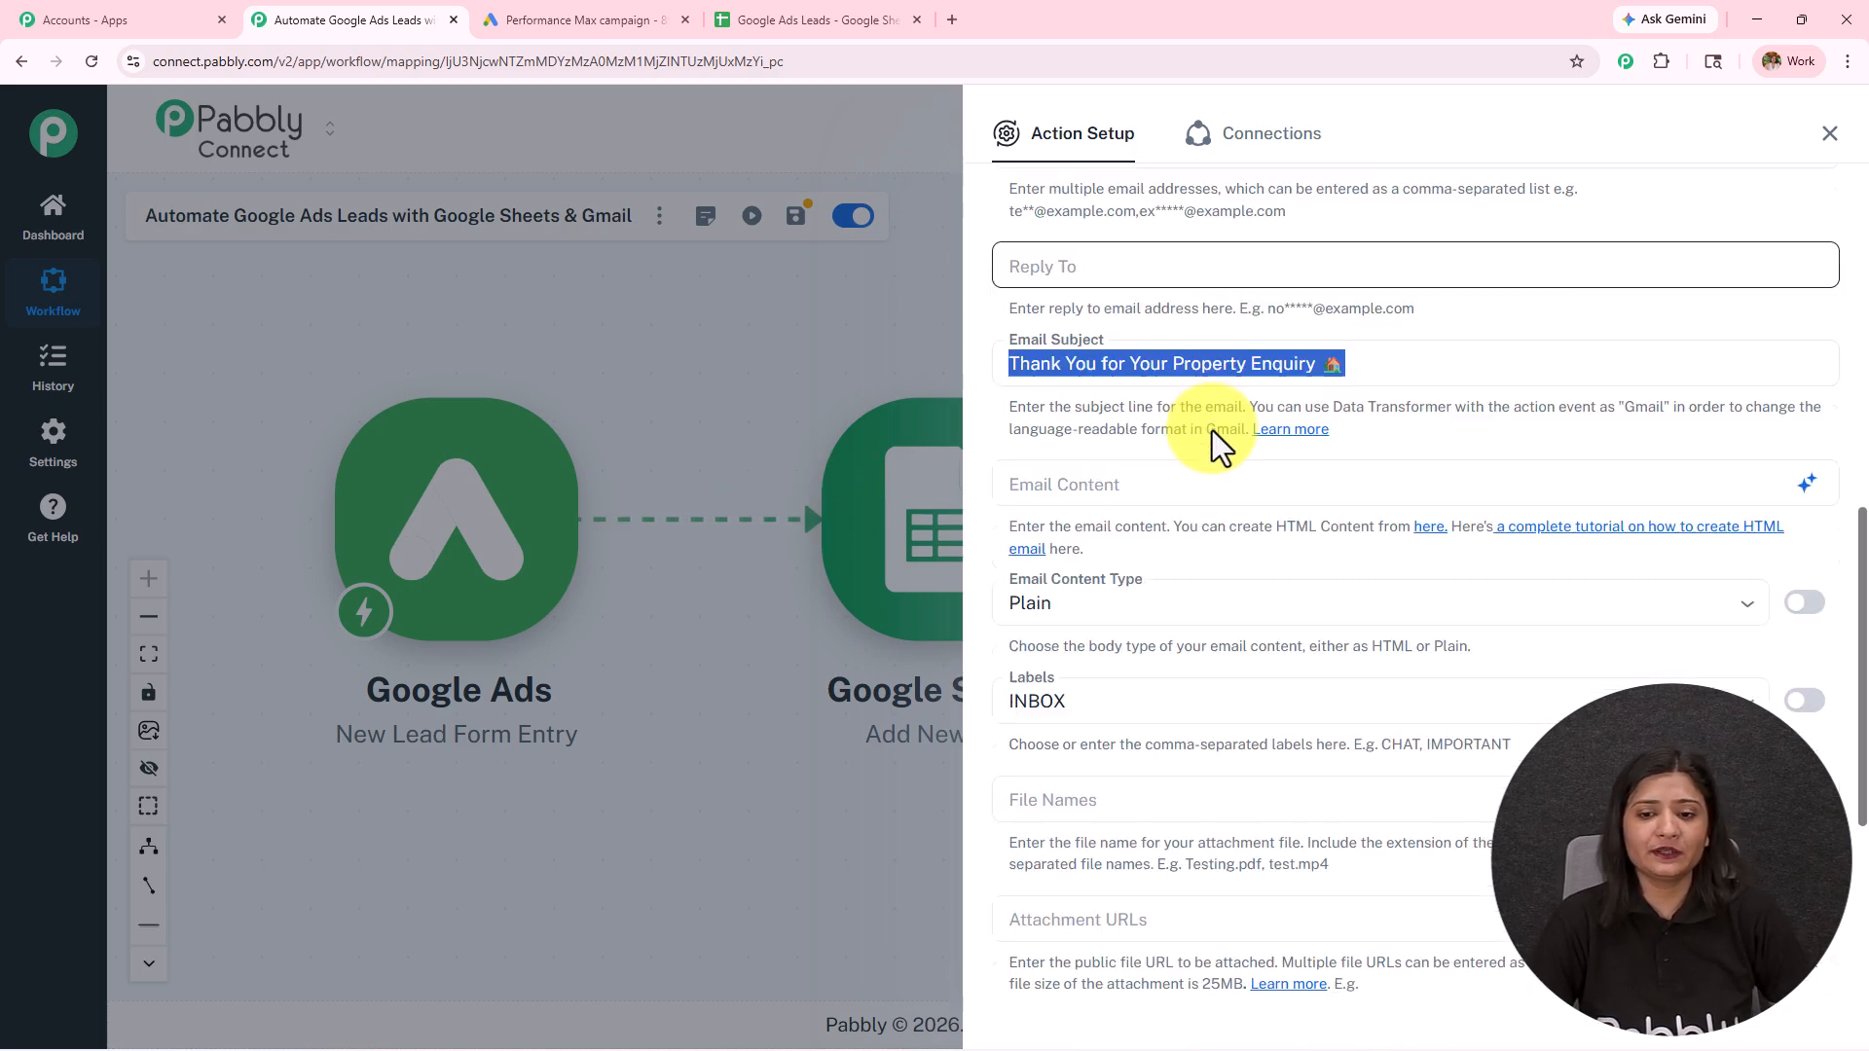
{"action": "scroll", "coordinate": [1212, 430], "scroll_direction": "down", "scroll_amount": 3}
{"action": "left_click", "coordinate": [1121, 236]}
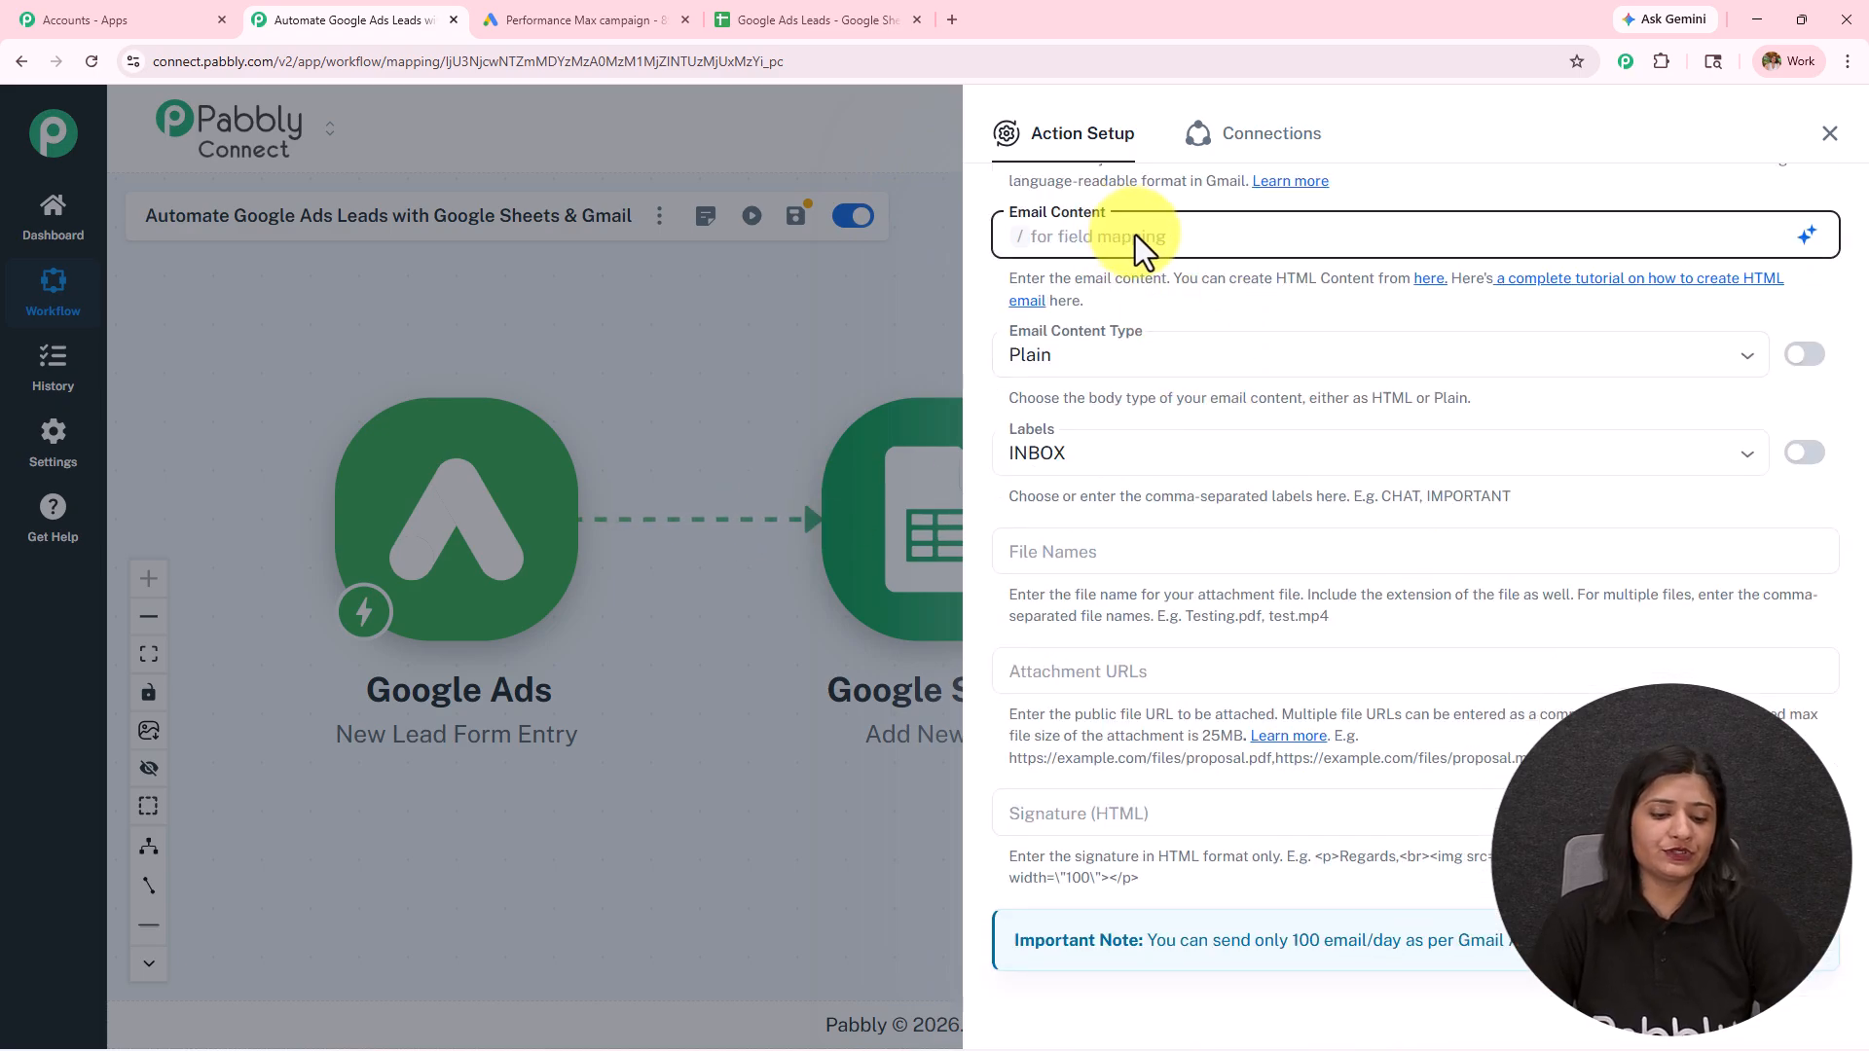
{"action": "key", "text": "ctrl+v"}
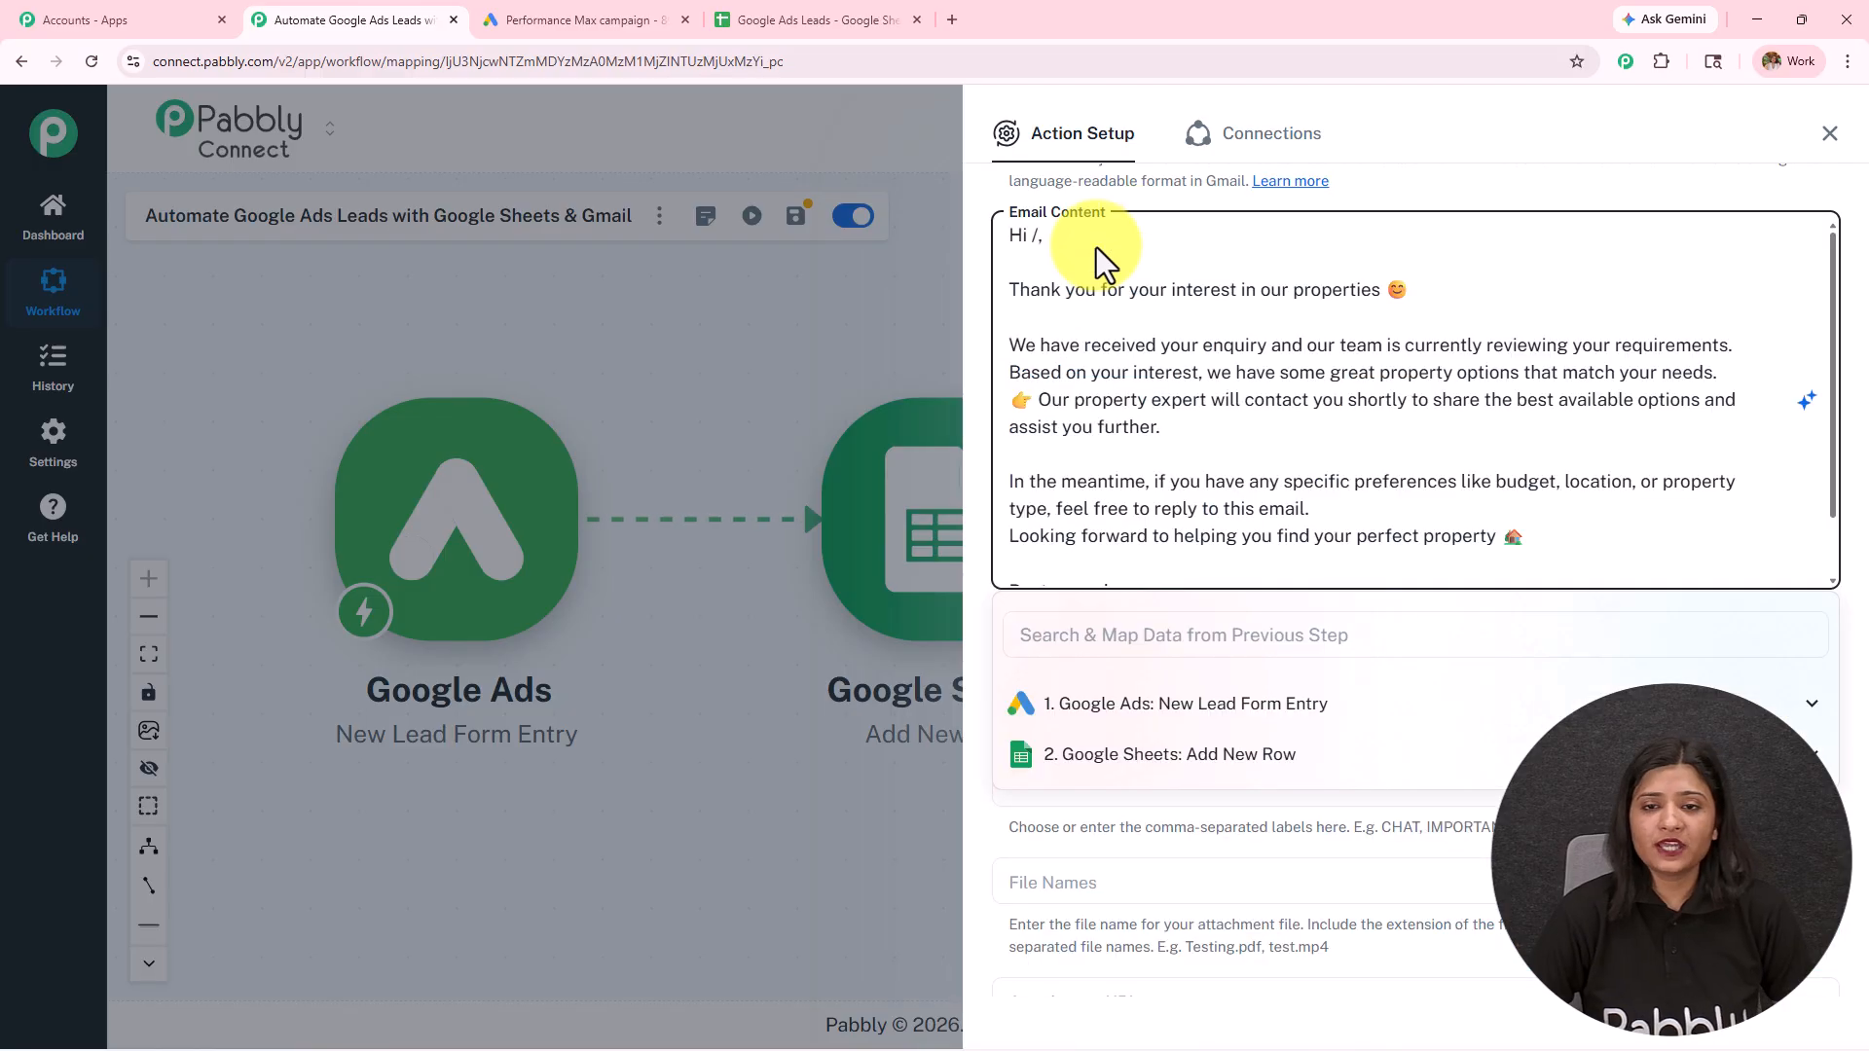
Step: Map the name after "Hi" in the email content to user_column_data 0 string_value from the Google Ads lead entry
{"action": "left_click", "coordinate": [1137, 719]}
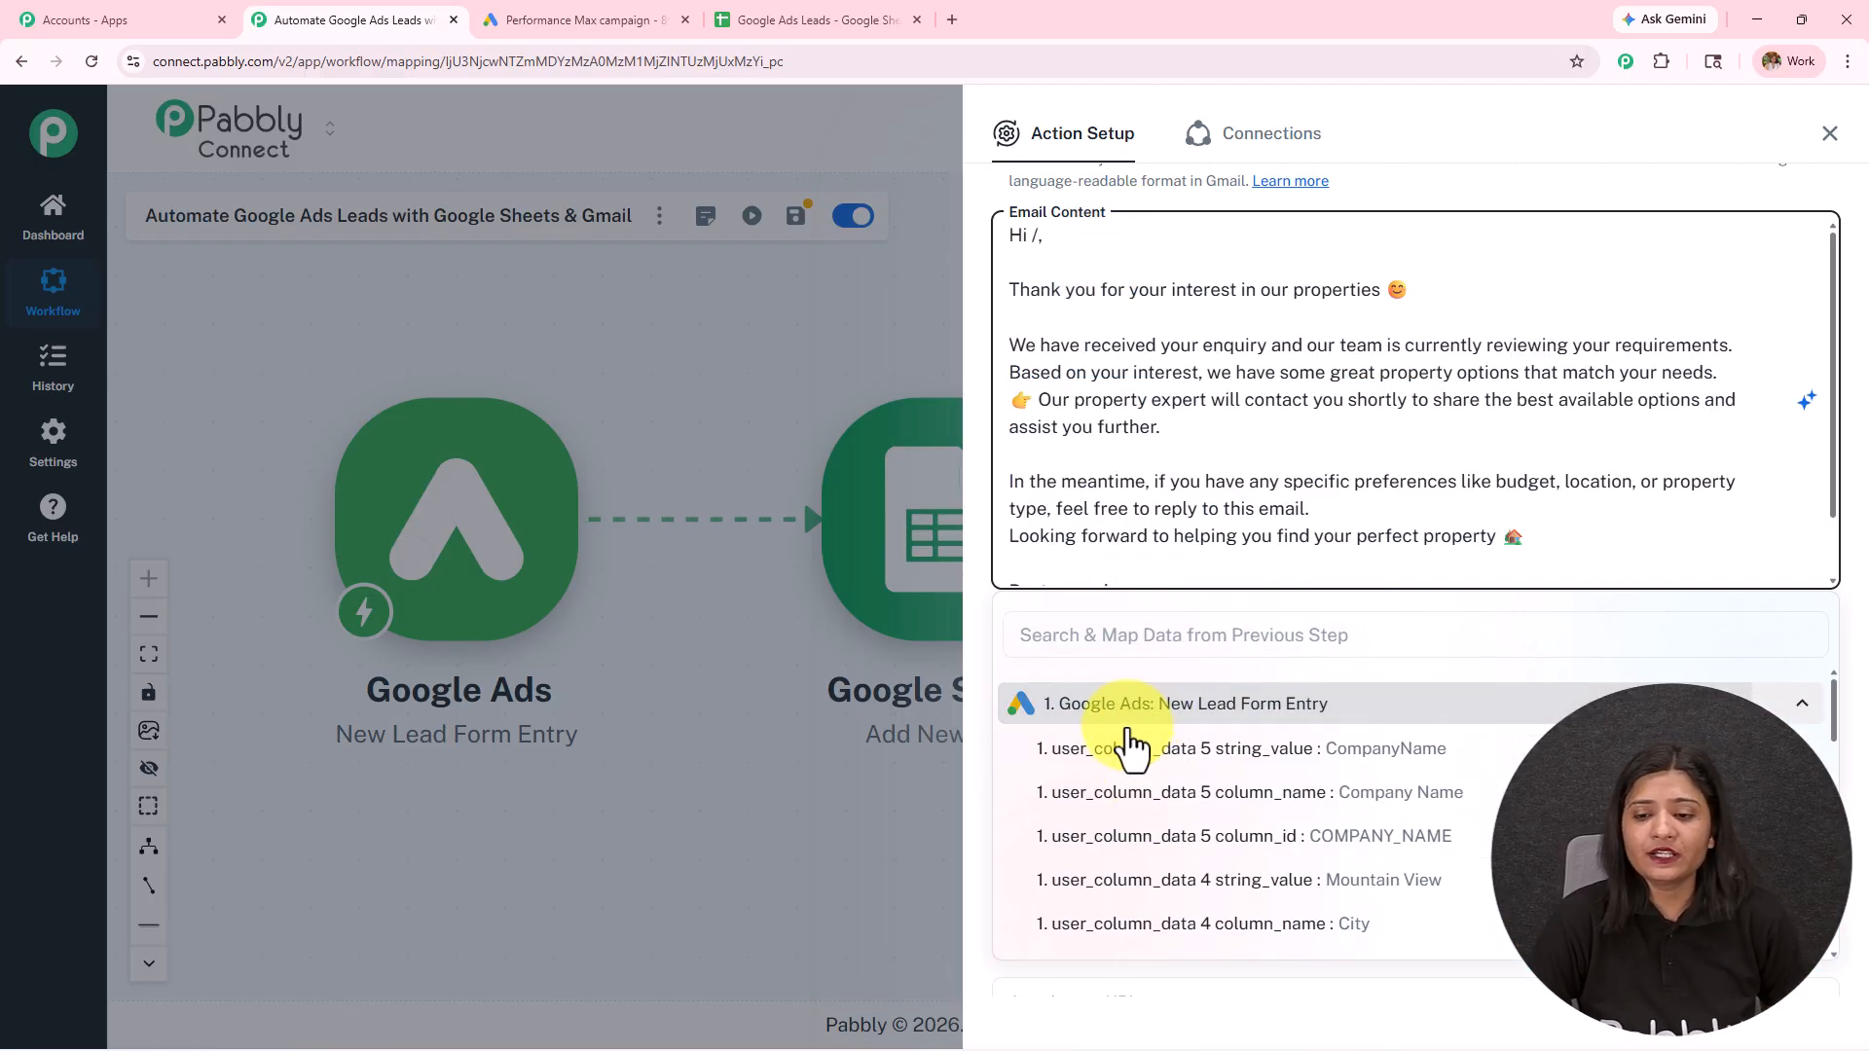
{"action": "scroll", "coordinate": [1188, 822], "scroll_direction": "down", "scroll_amount": 5}
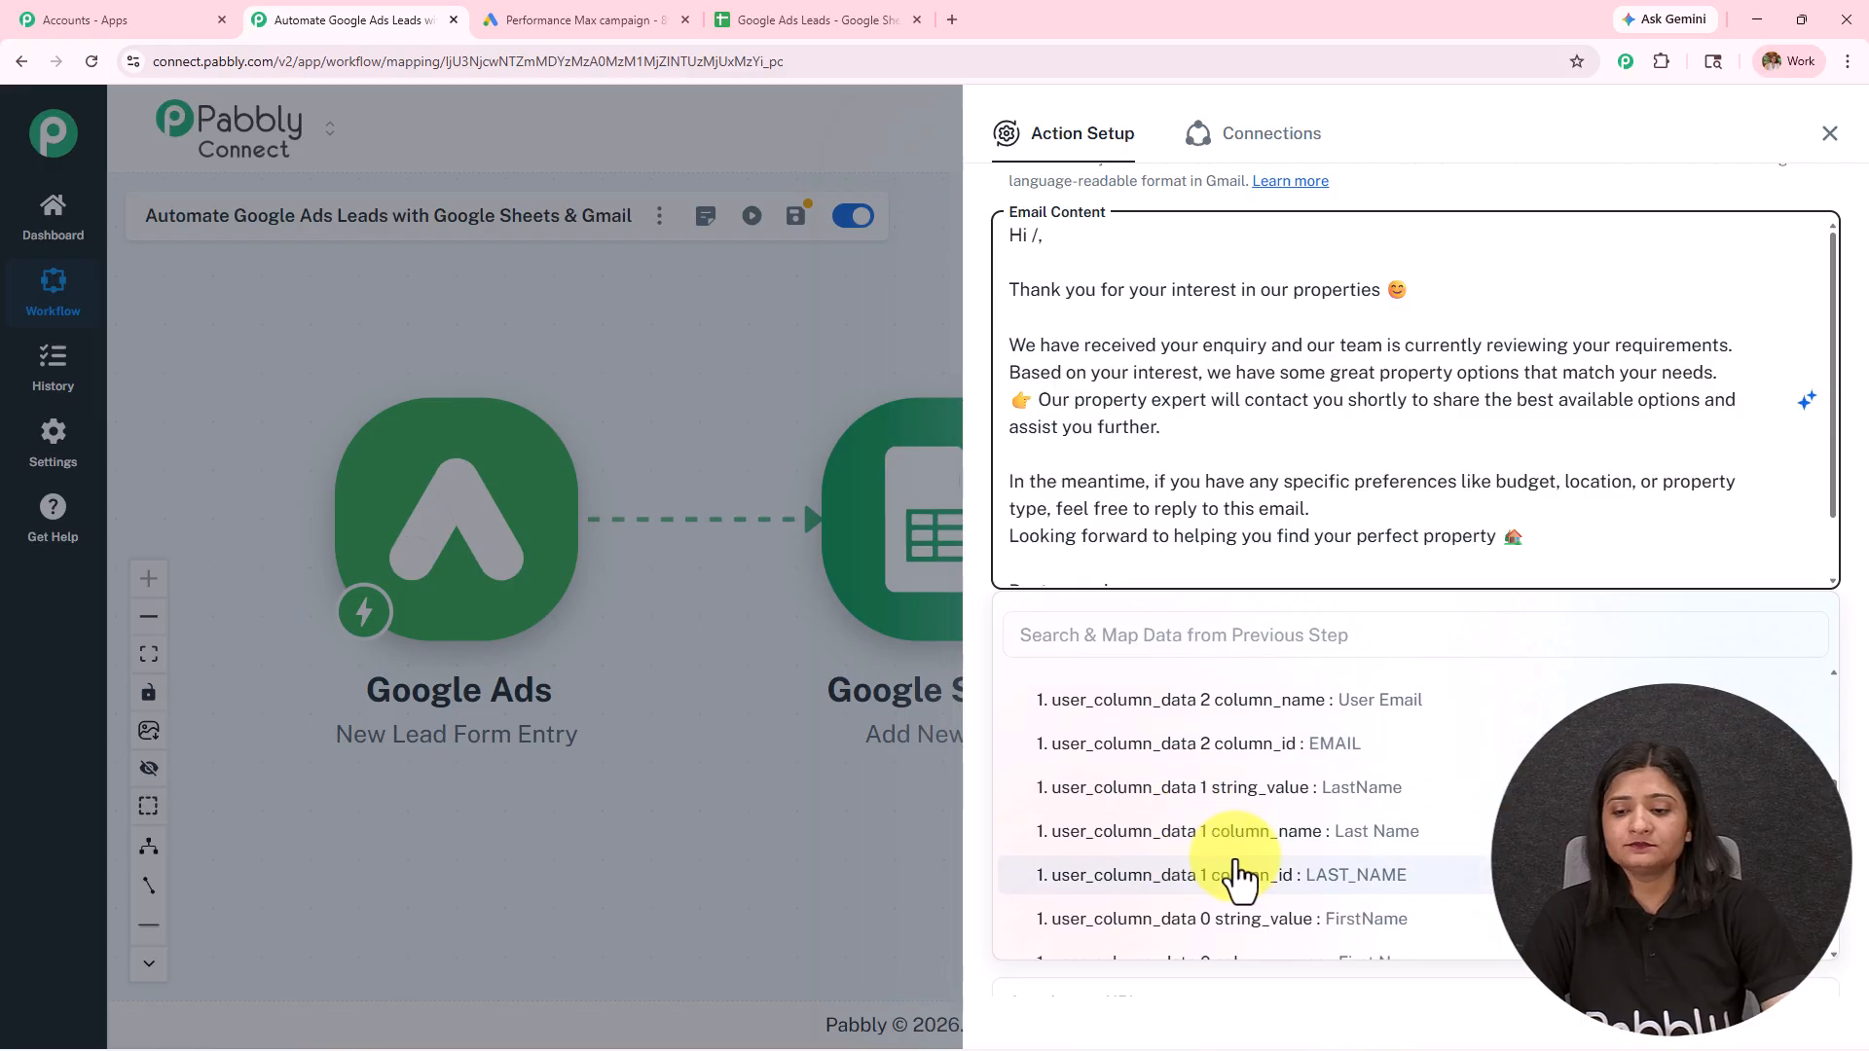
{"action": "scroll", "coordinate": [1240, 876], "scroll_direction": "down", "scroll_amount": 3}
{"action": "left_click", "coordinate": [1236, 733]}
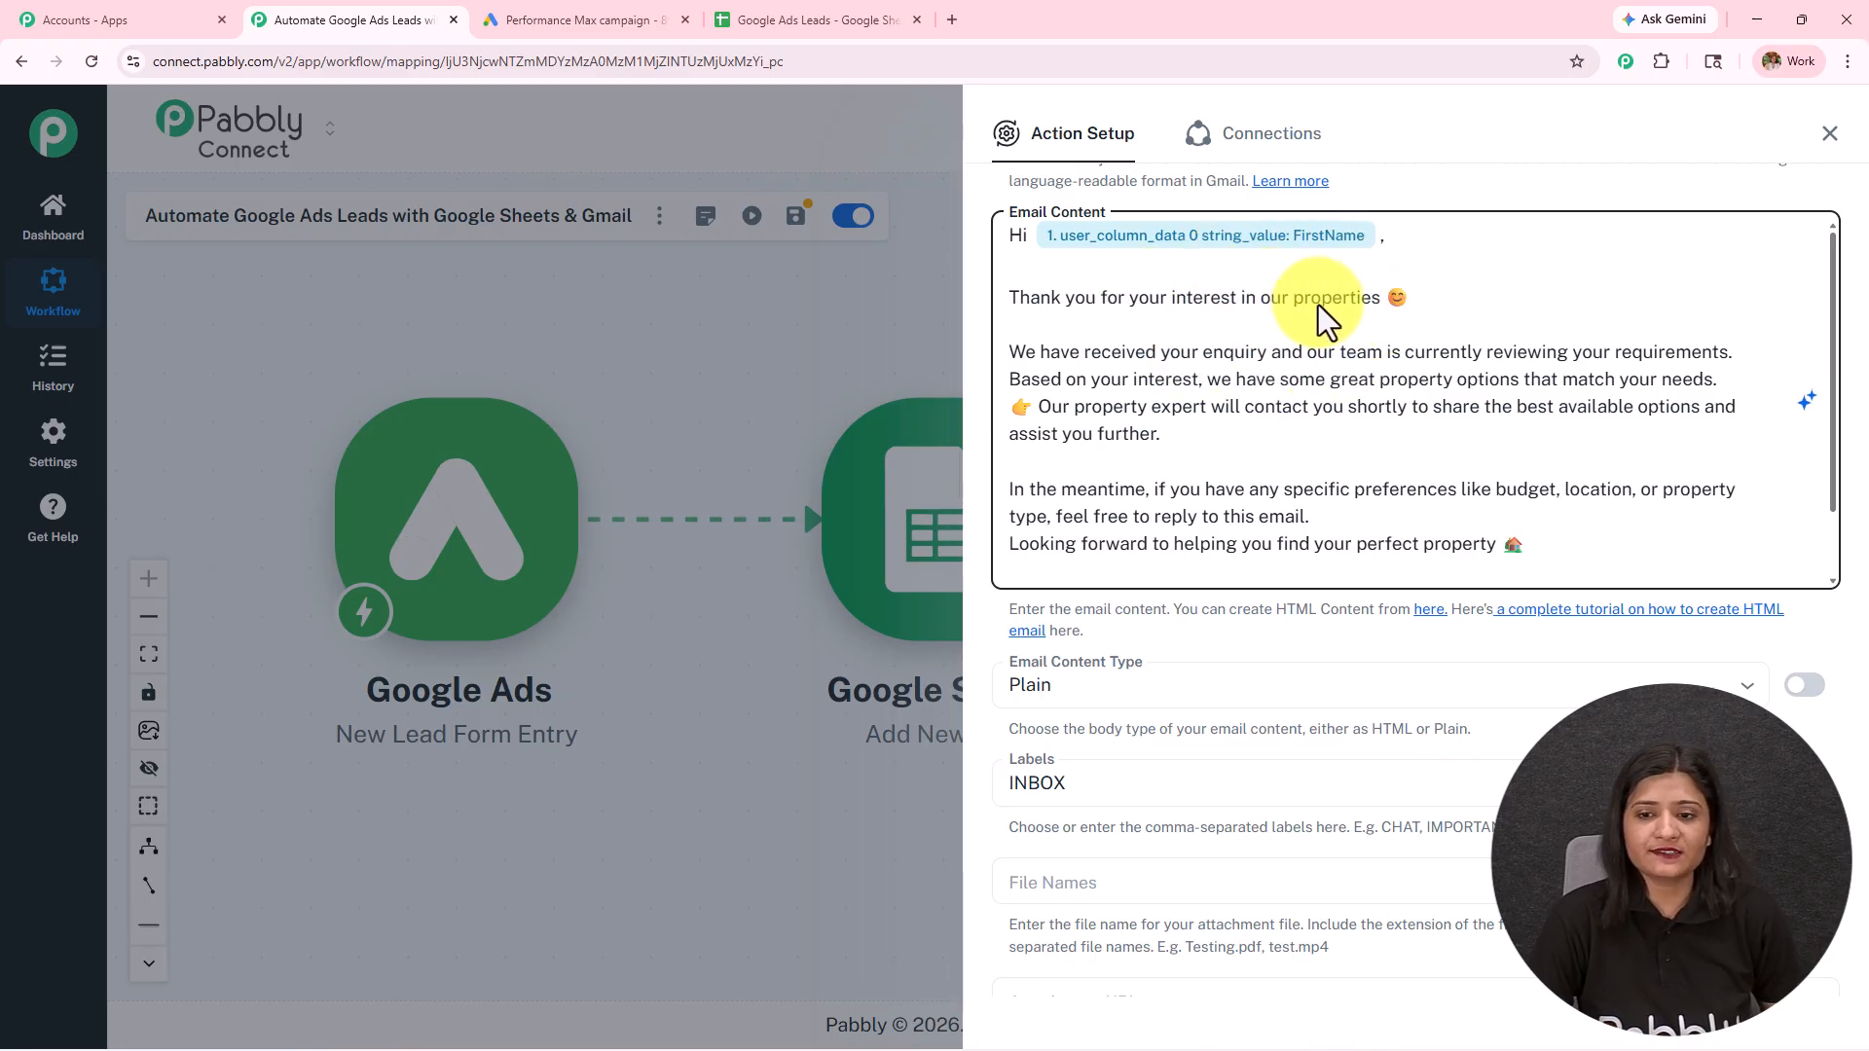
Step: Review the full email message and the content type, label, attachment and signature options of the Gmail action
{"action": "scroll", "coordinate": [1281, 400], "scroll_direction": "down", "scroll_amount": 1}
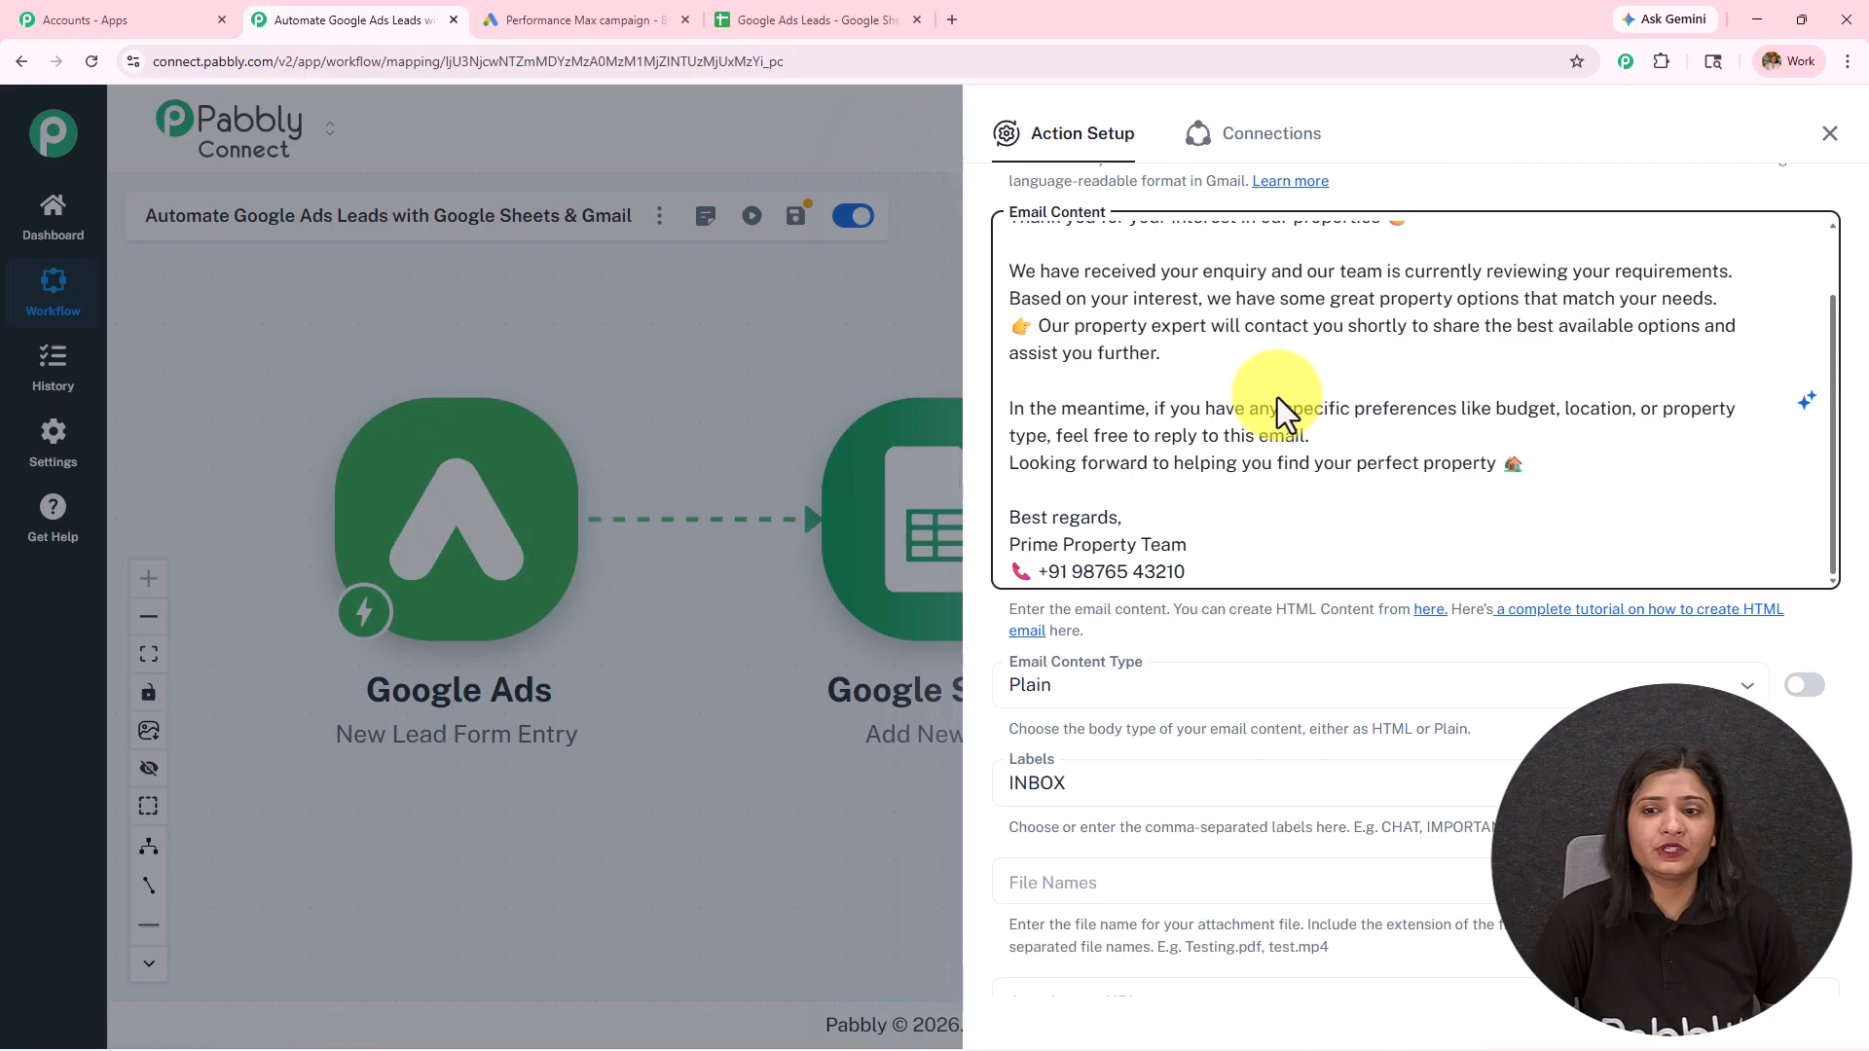
{"action": "scroll", "coordinate": [1265, 454], "scroll_direction": "up", "scroll_amount": 1}
{"action": "scroll", "coordinate": [1266, 453], "scroll_direction": "down", "scroll_amount": 1}
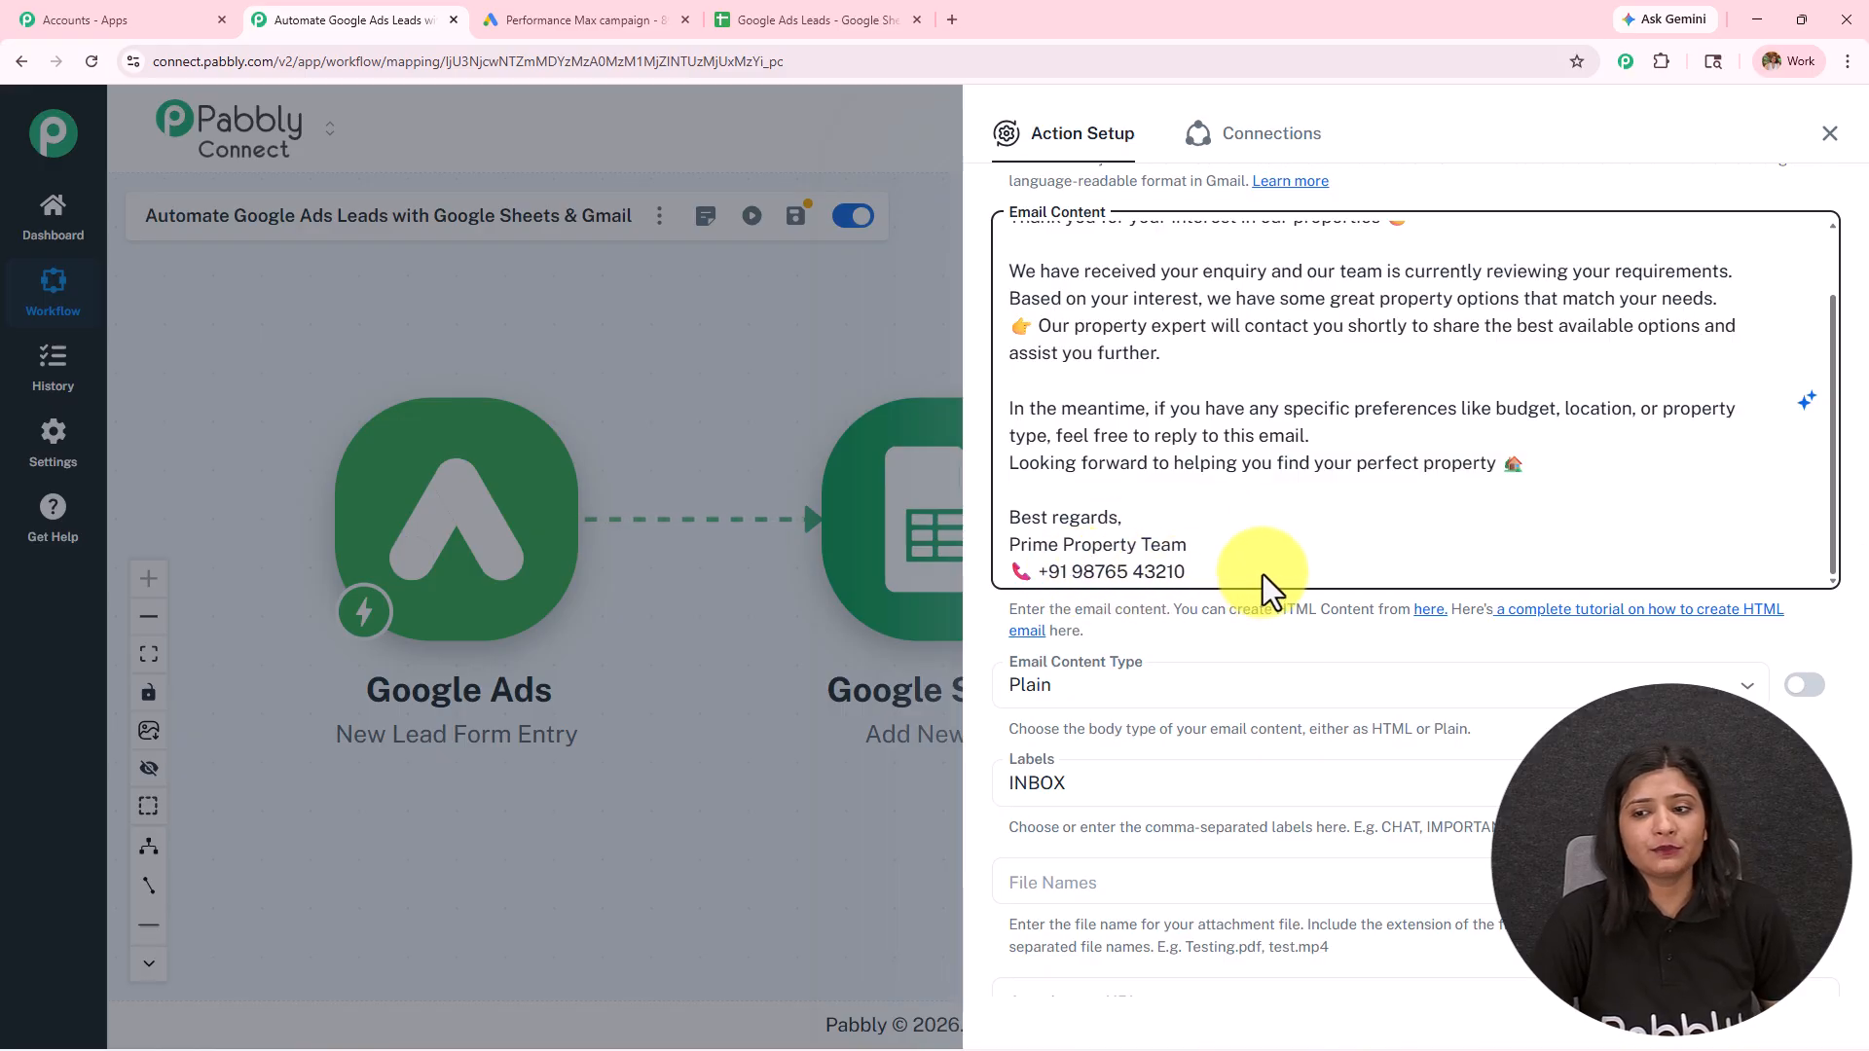
{"action": "scroll", "coordinate": [1264, 574], "scroll_direction": "down", "scroll_amount": 3}
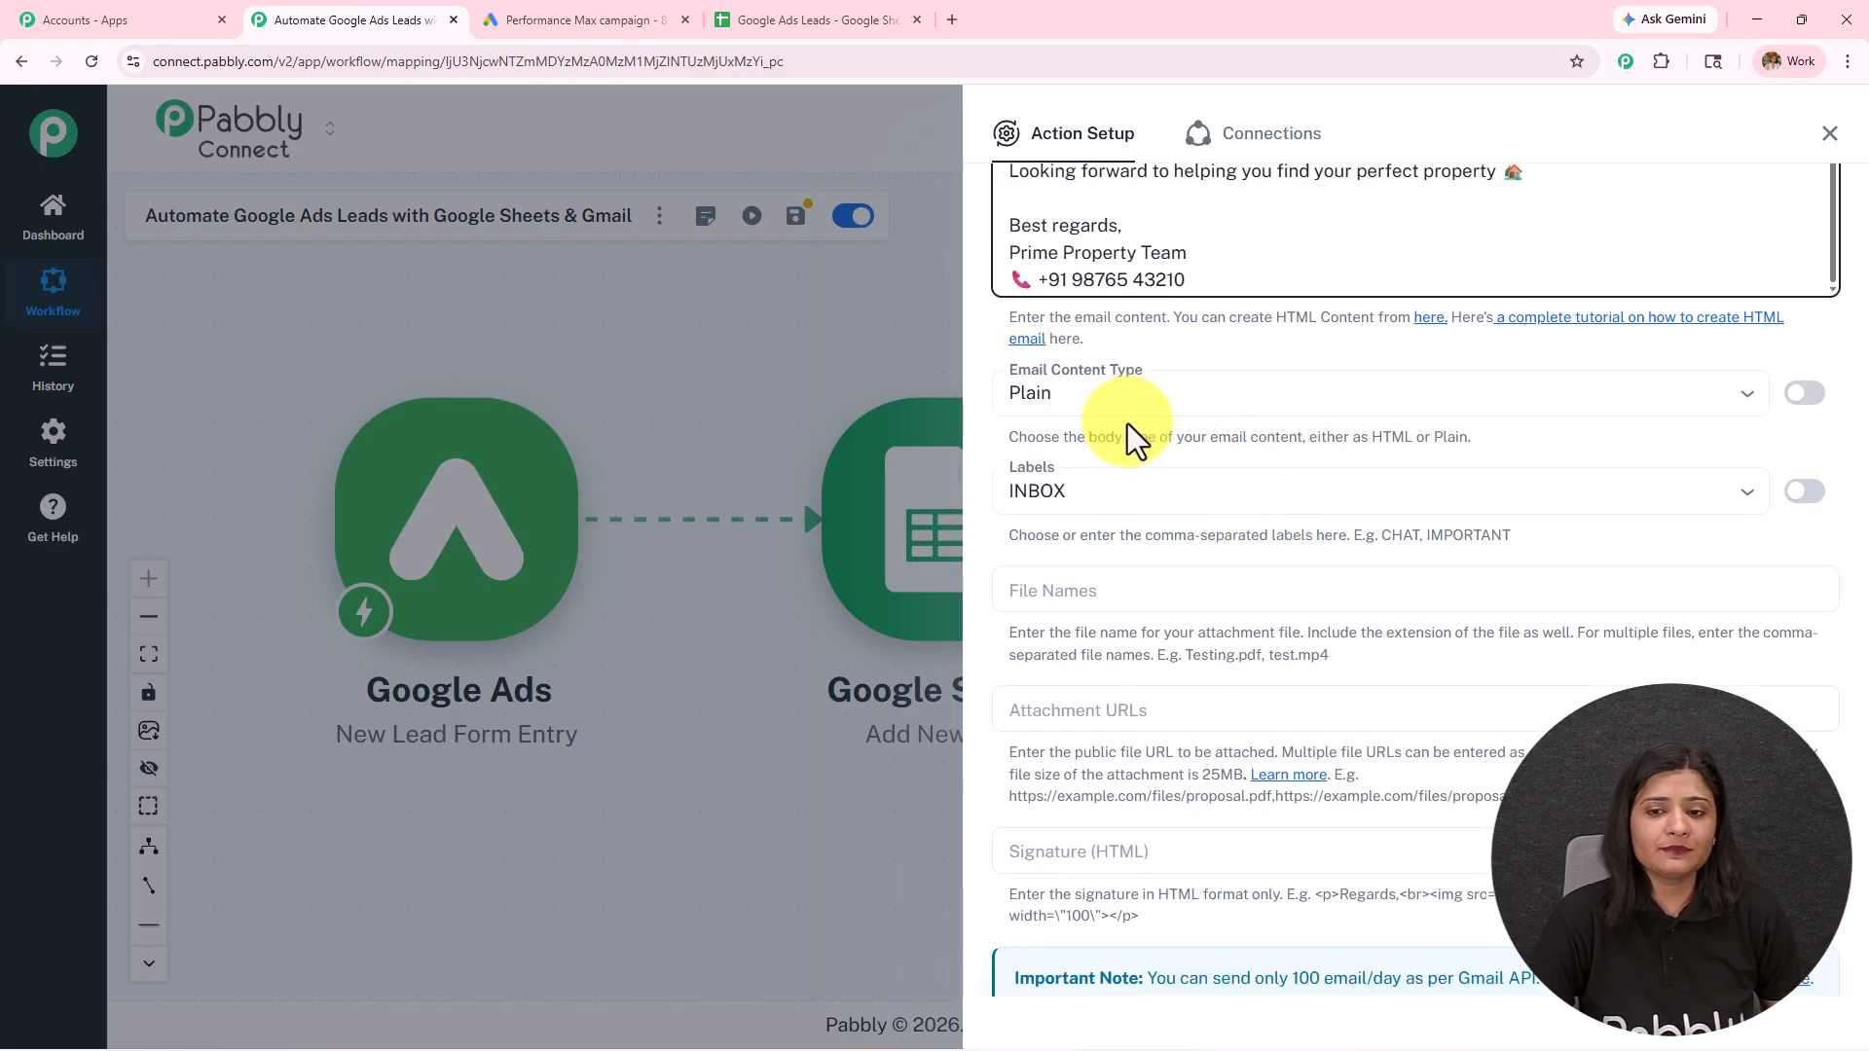
{"action": "scroll", "coordinate": [1112, 501], "scroll_direction": "down", "scroll_amount": 2}
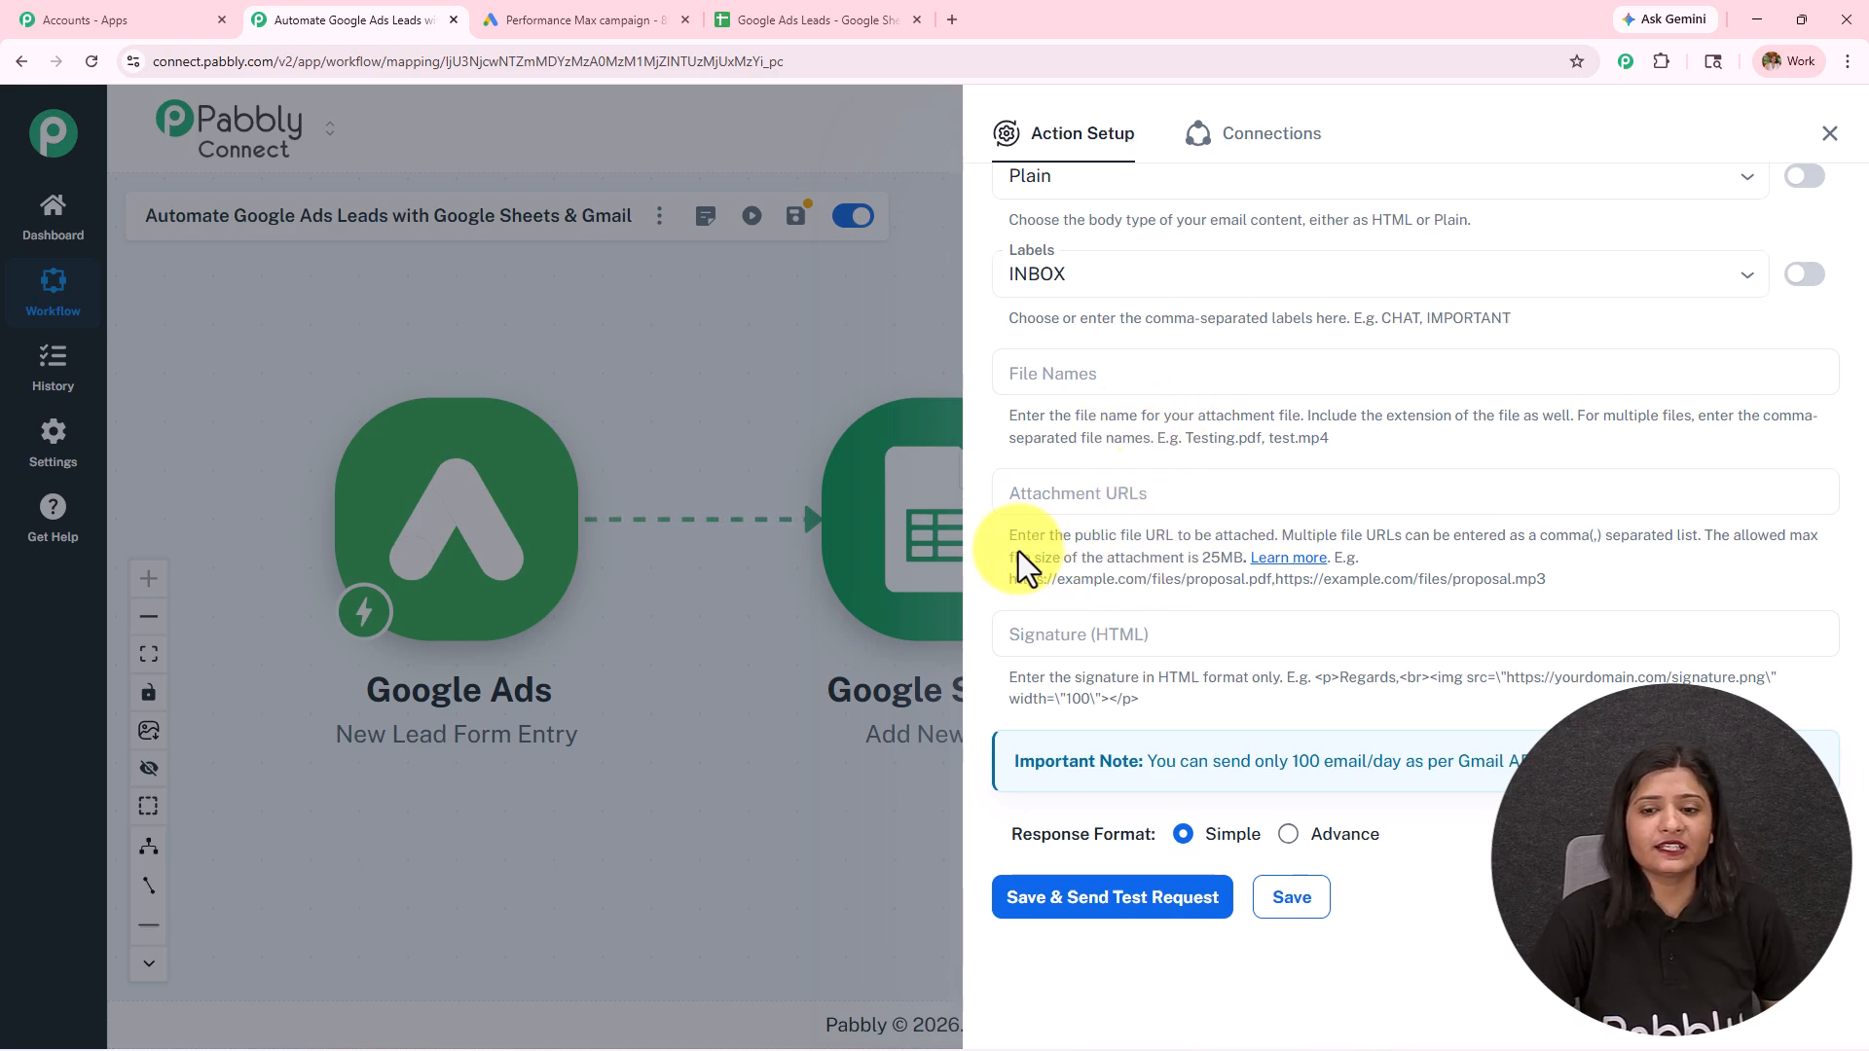
{"action": "left_click_drag", "start_coordinate": [1018, 556], "coordinate": [1254, 562]}
{"action": "left_click", "coordinate": [1254, 563]}
{"action": "scroll", "coordinate": [1239, 659], "scroll_direction": "up", "scroll_amount": 4}
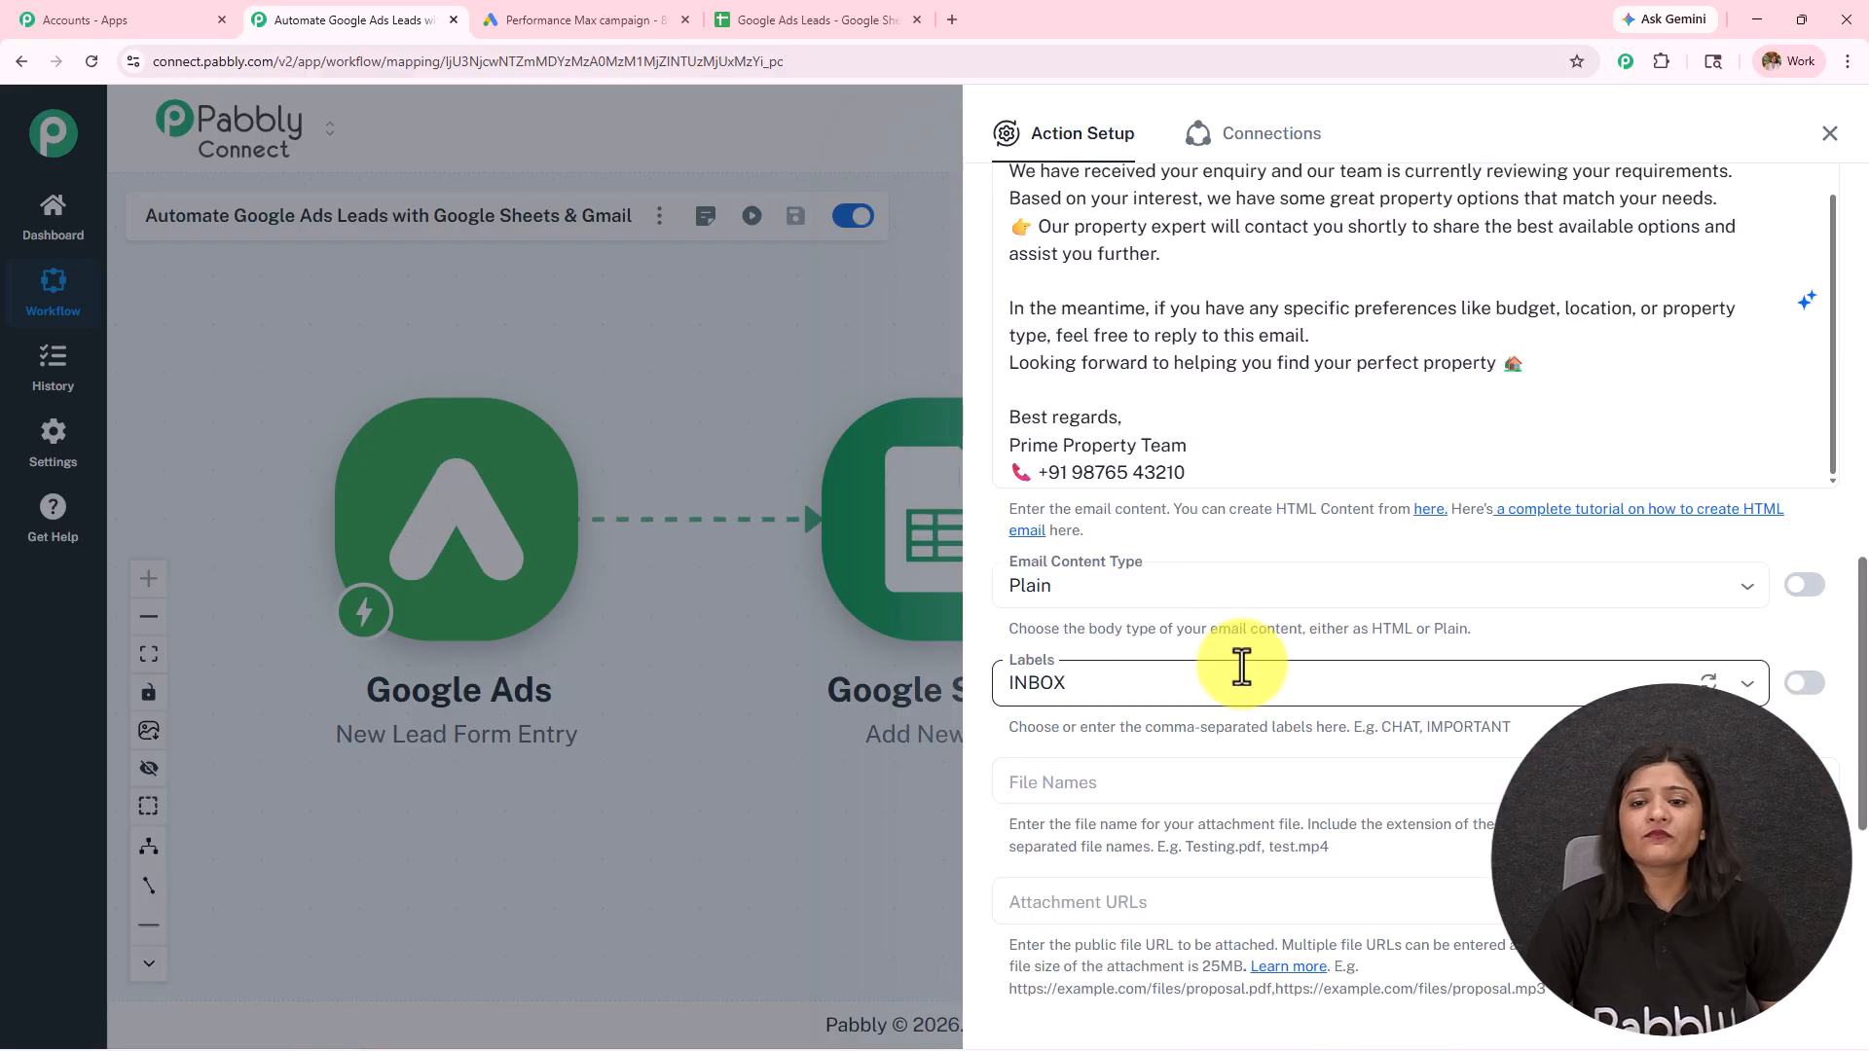
{"action": "scroll", "coordinate": [1212, 757], "scroll_direction": "down", "scroll_amount": 4}
Step: Save the Gmail action with a test request and examine the label and snippet values in the response received
{"action": "left_click", "coordinate": [1149, 925]}
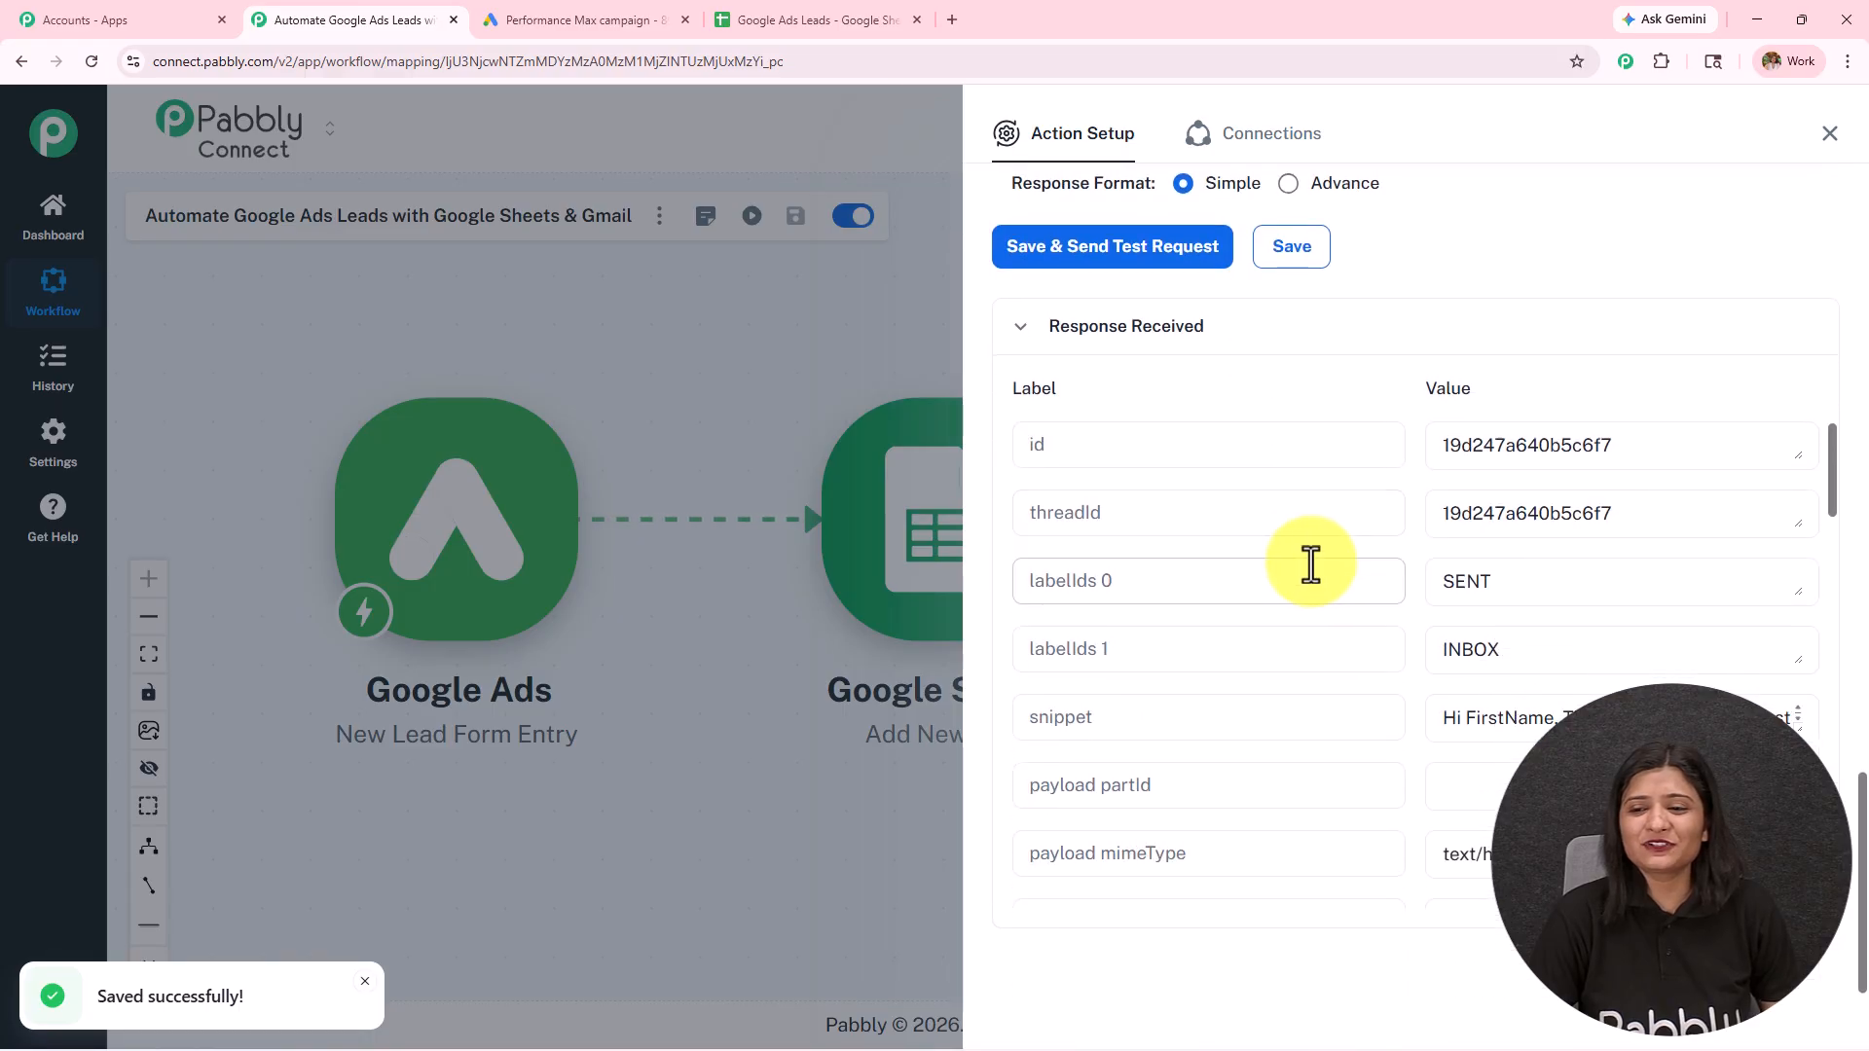
{"action": "left_click", "coordinate": [1546, 587]}
{"action": "left_click", "coordinate": [1590, 643]}
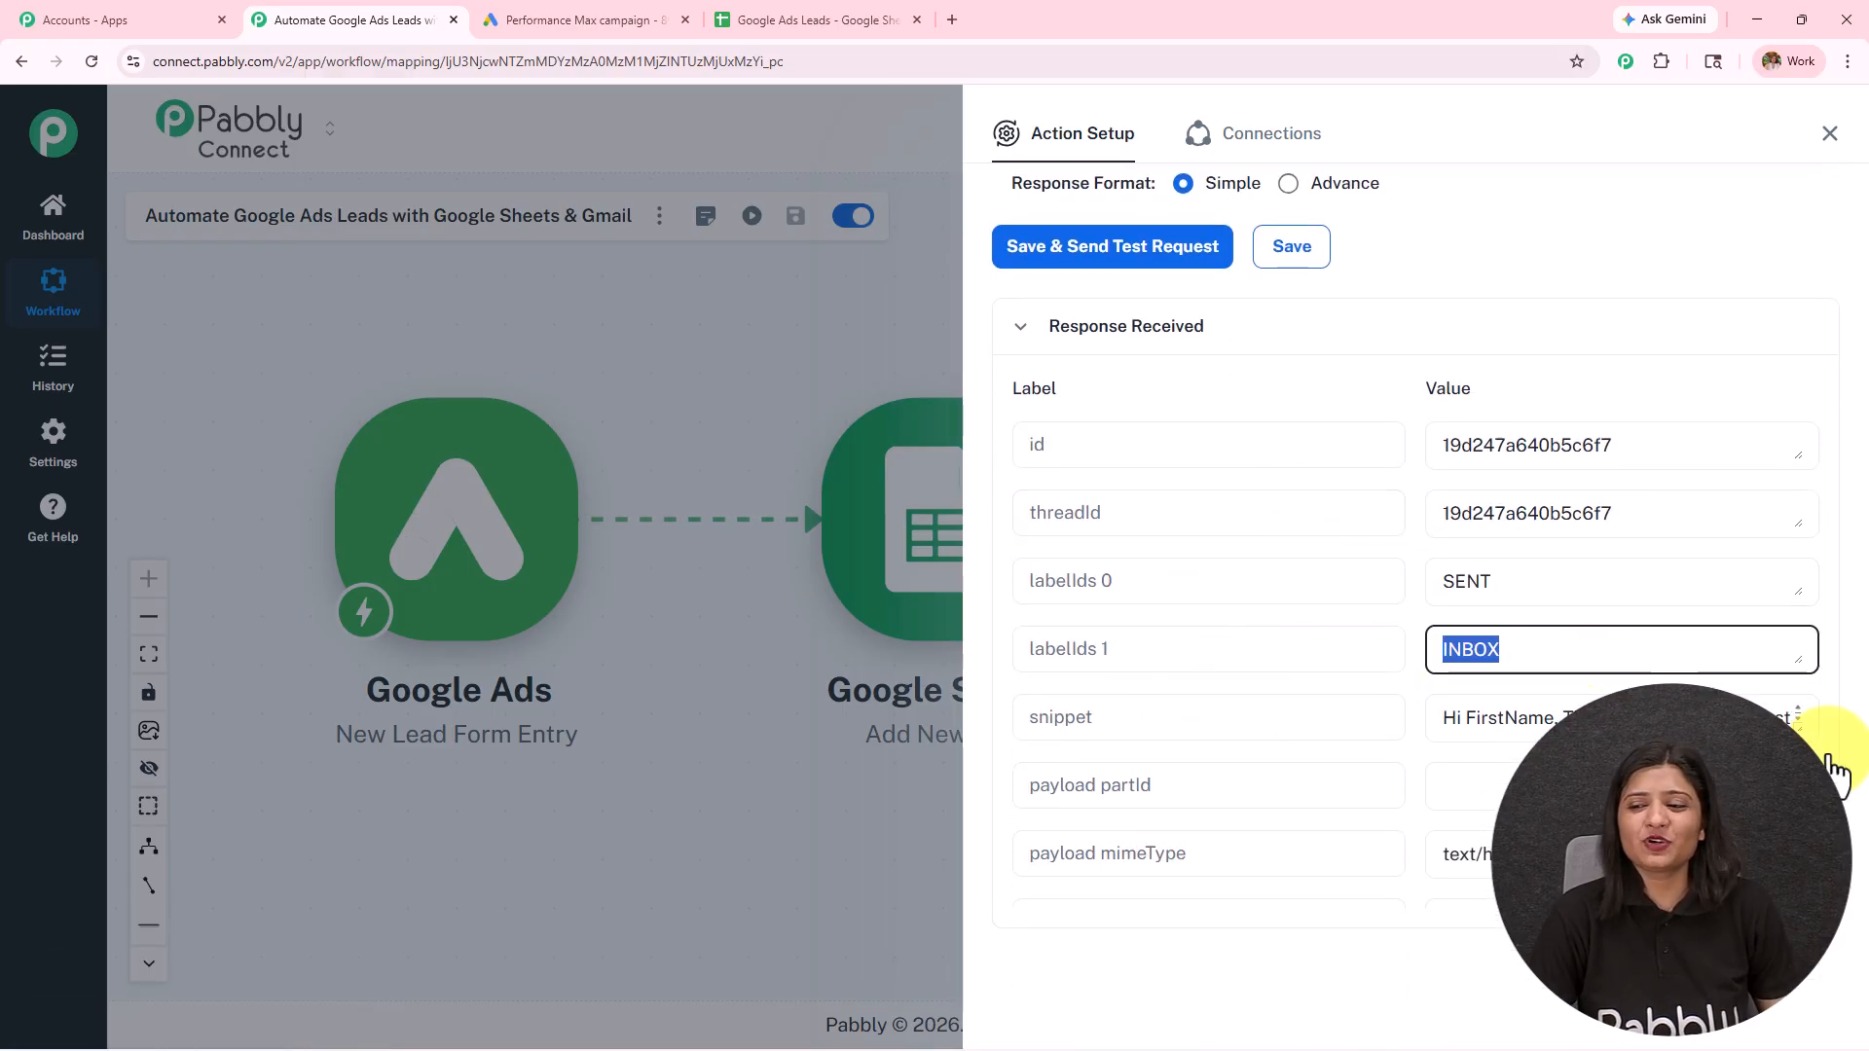
{"action": "left_click_drag", "start_coordinate": [1799, 732], "coordinate": [1786, 1014]}
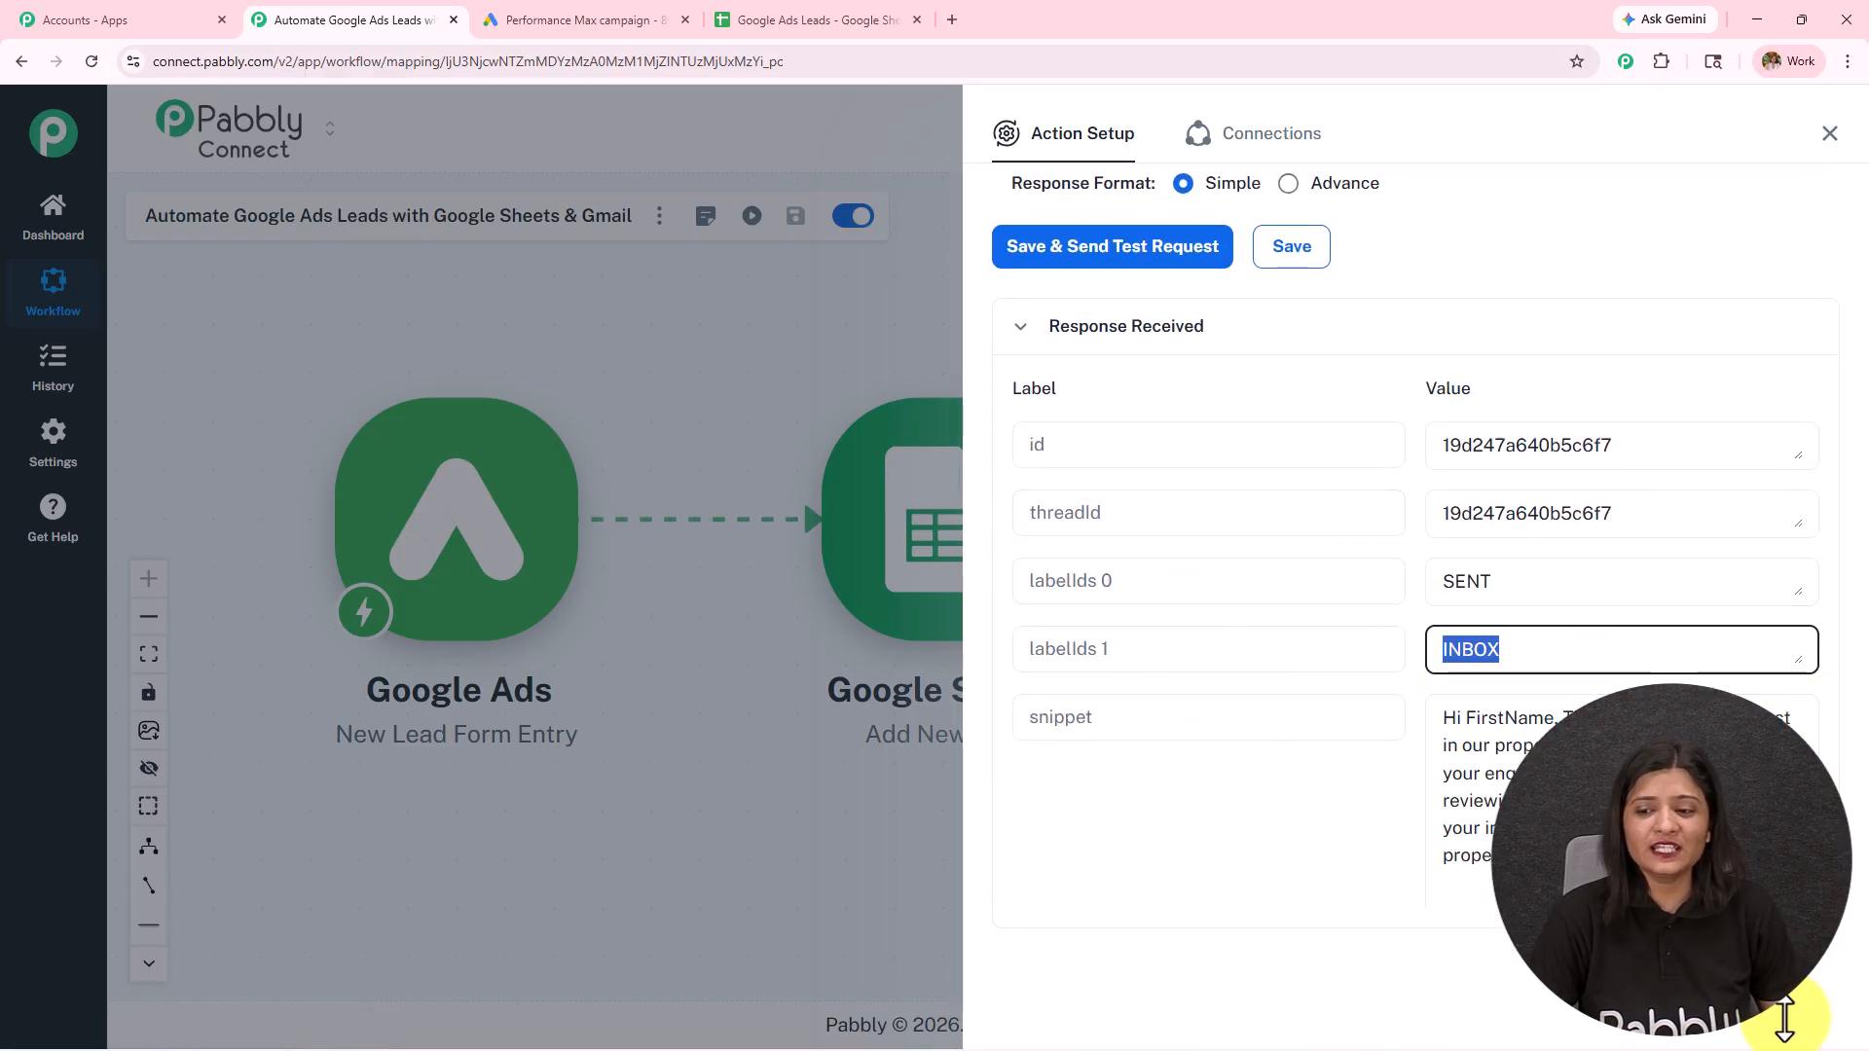
{"action": "scroll", "coordinate": [1297, 654], "scroll_direction": "down", "scroll_amount": 5}
{"action": "scroll", "coordinate": [1296, 654], "scroll_direction": "up", "scroll_amount": 4}
{"action": "left_click", "coordinate": [1460, 680]}
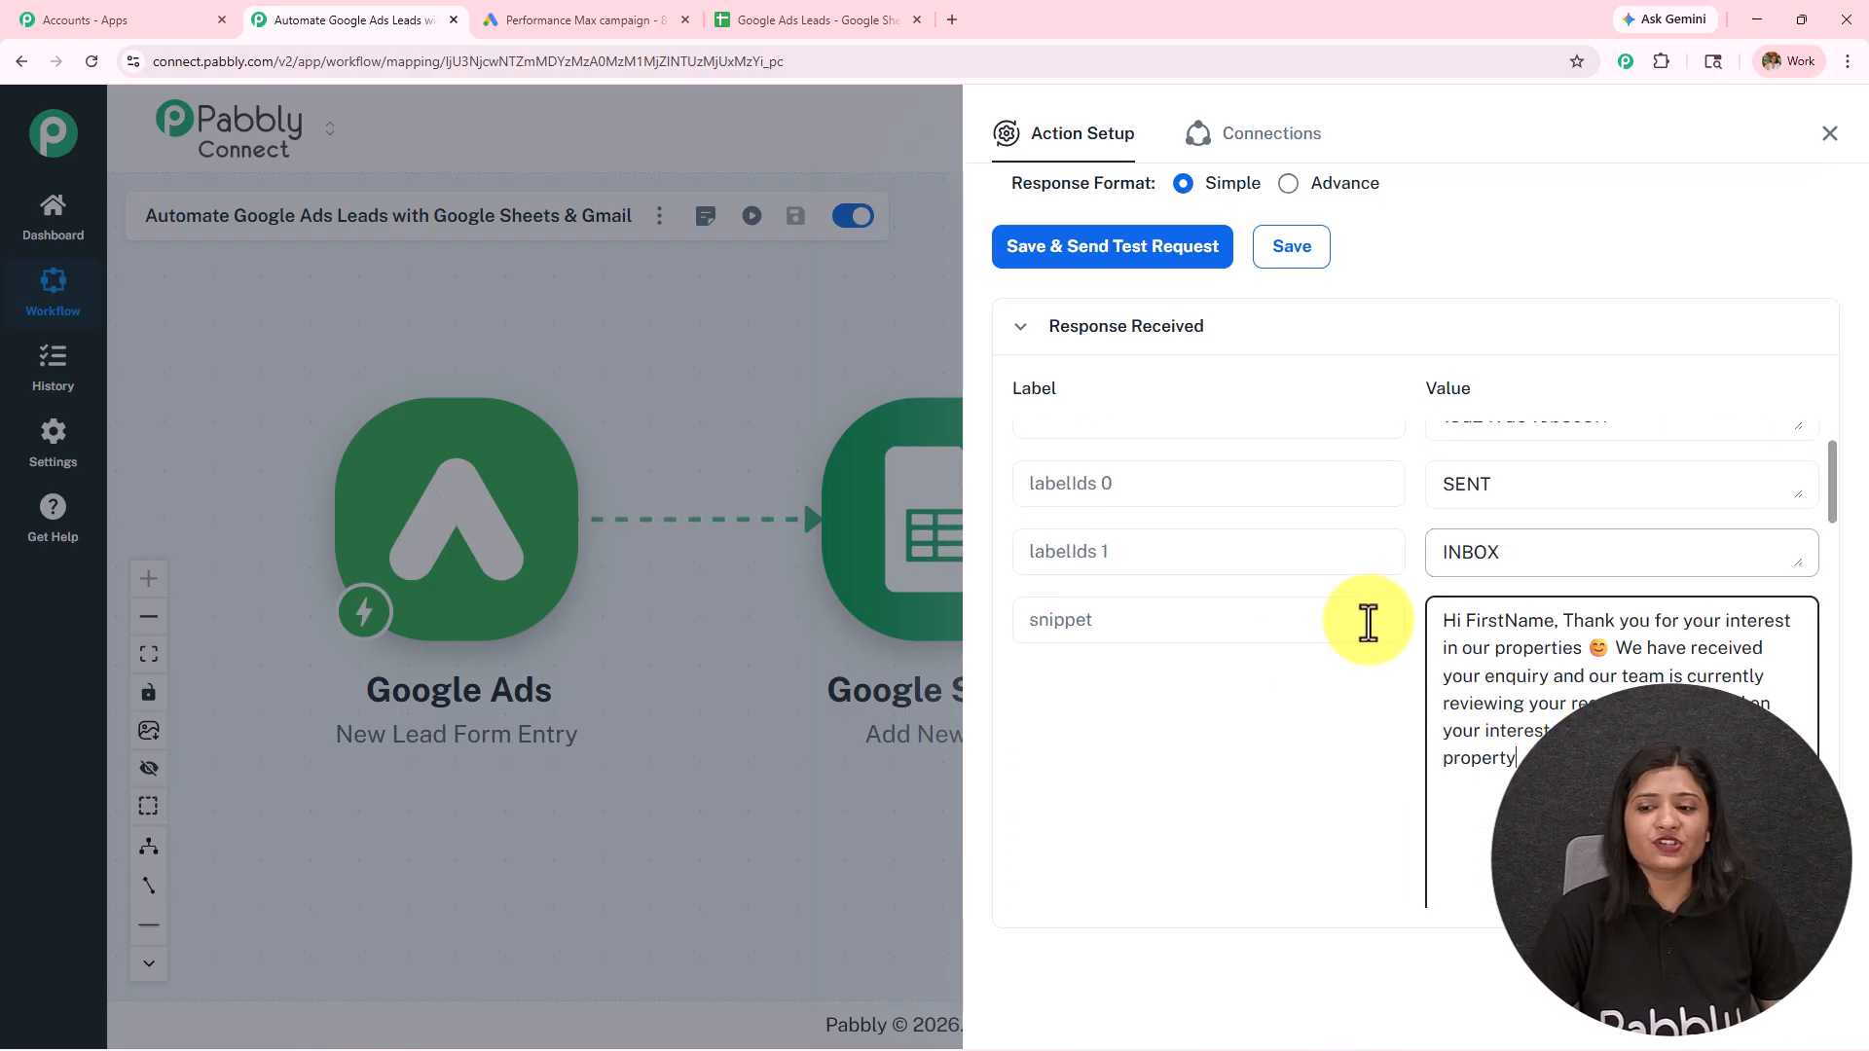
{"action": "left_click", "coordinate": [1499, 489]}
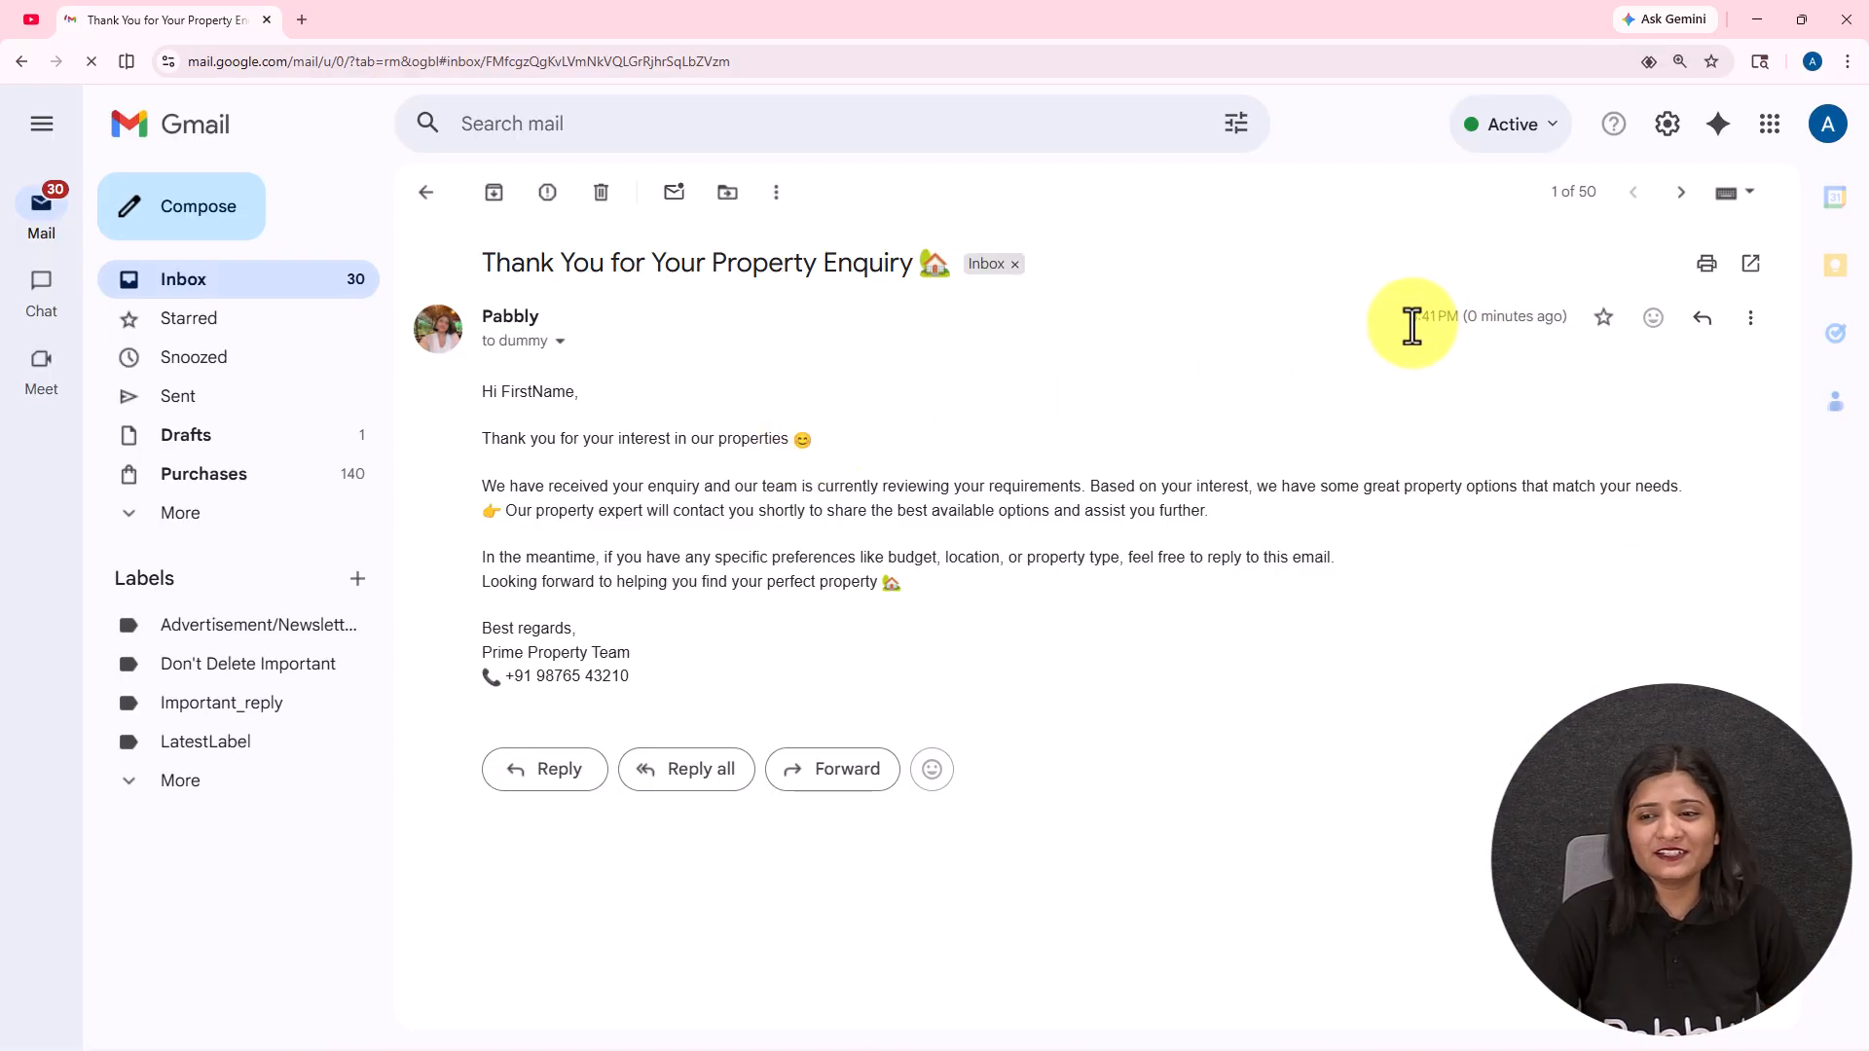
Step: Switch to the recipient's Gmail inbox and check the received enquiry email's time, subject and message body
{"action": "left_click_drag", "start_coordinate": [1412, 326], "coordinate": [1655, 325]}
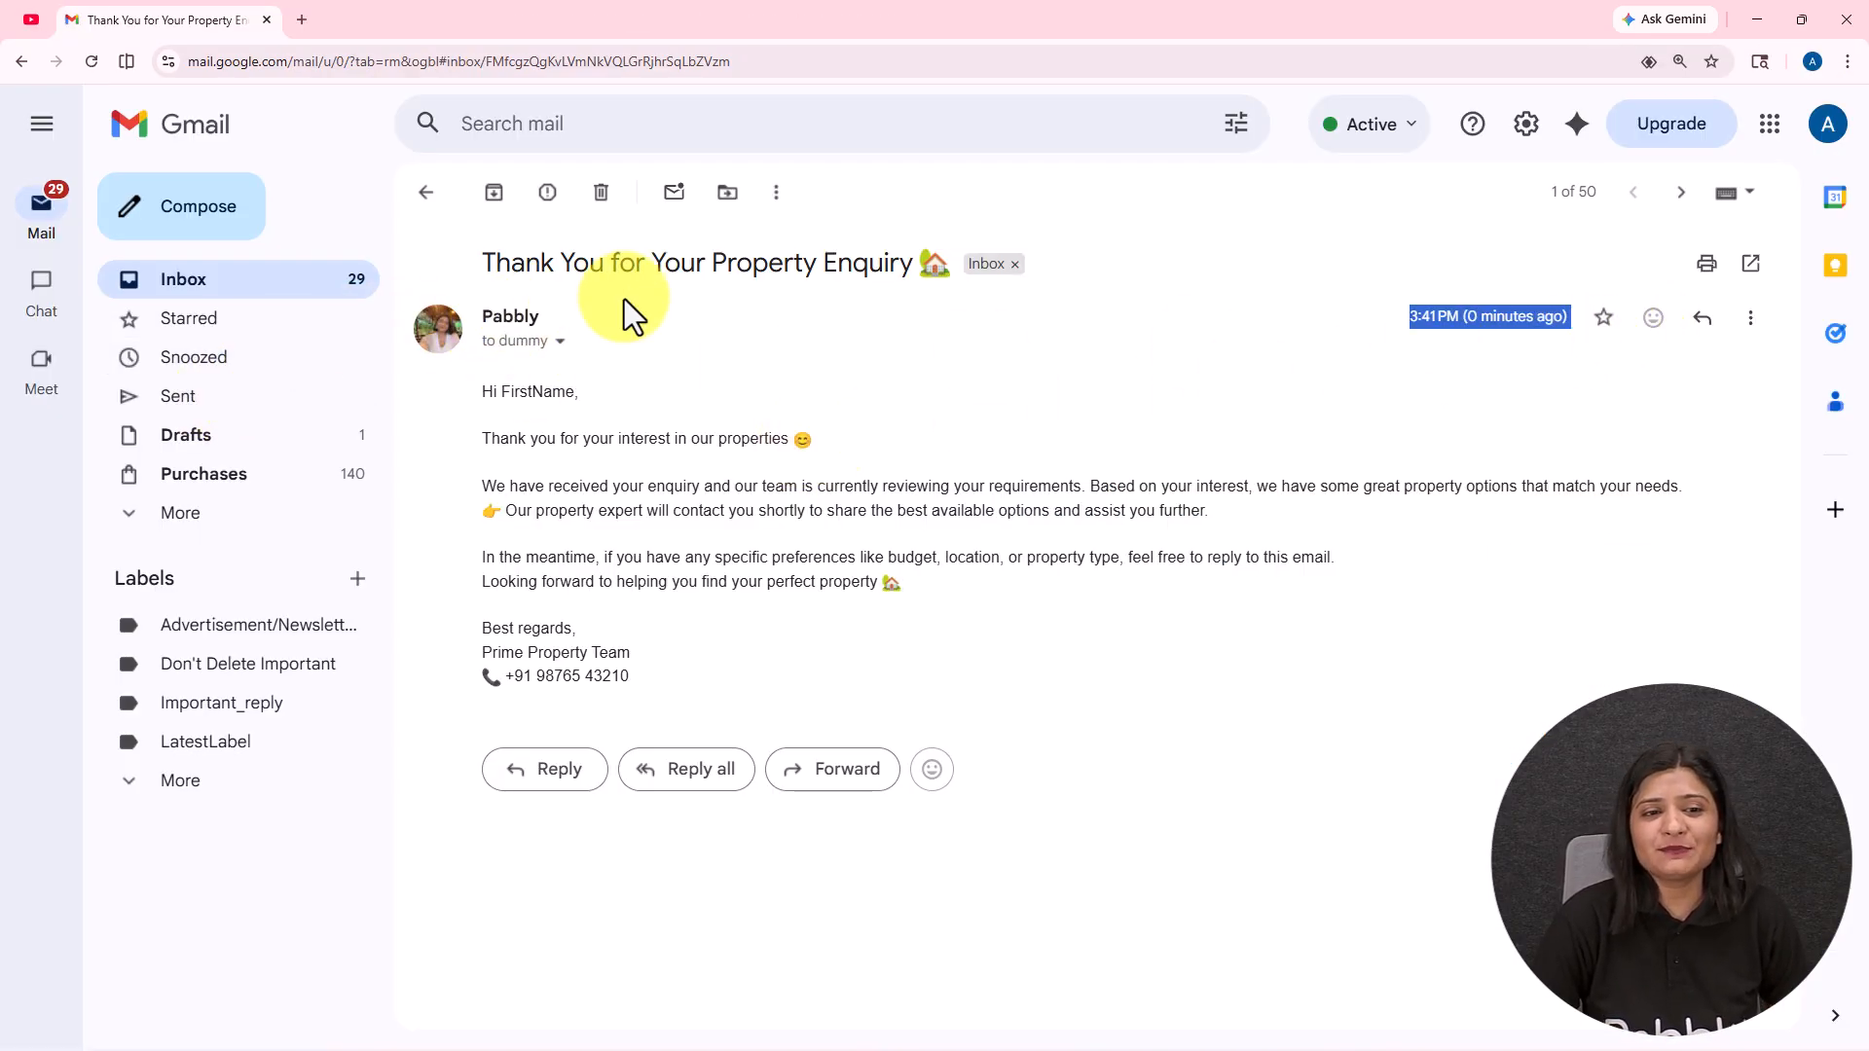
{"action": "left_click_drag", "start_coordinate": [480, 263], "coordinate": [921, 275]}
{"action": "left_click_drag", "start_coordinate": [476, 377], "coordinate": [779, 668]}
{"action": "left_click", "coordinate": [779, 668]}
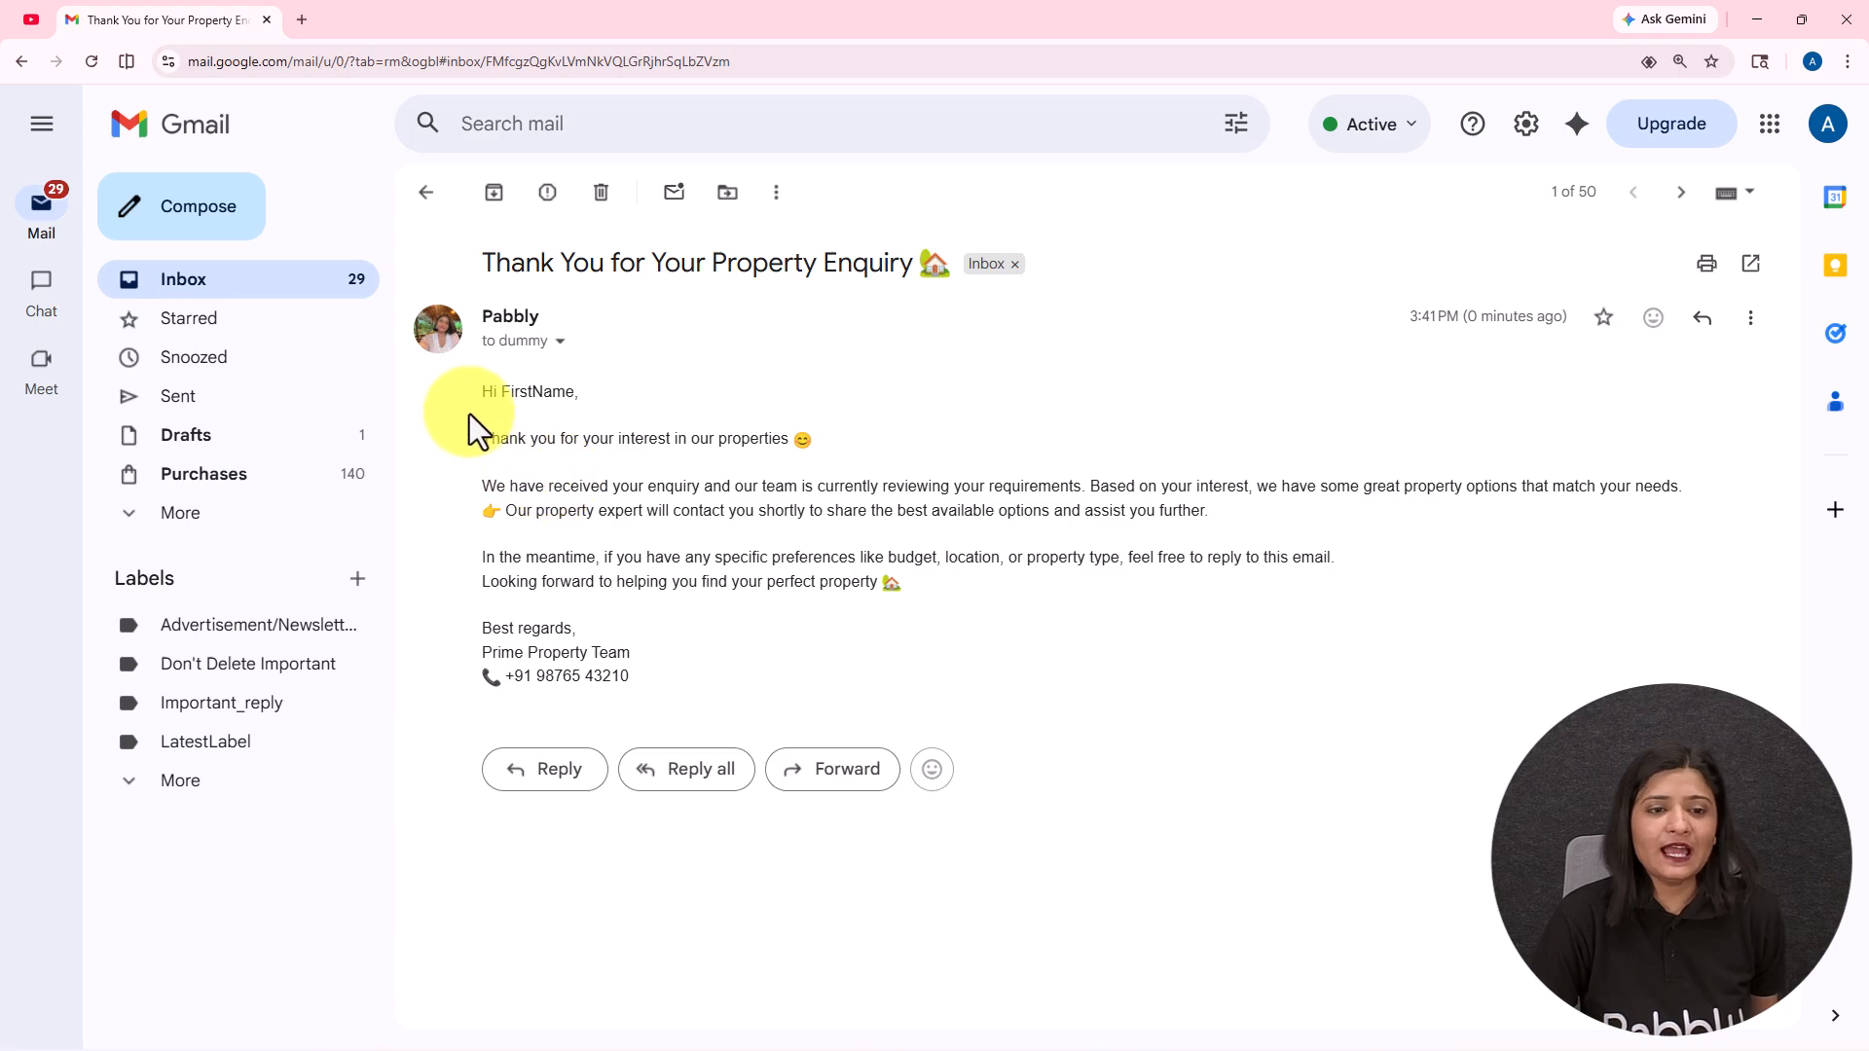
{"action": "left_click_drag", "start_coordinate": [471, 400], "coordinate": [705, 688]}
{"action": "left_click", "coordinate": [726, 652]}
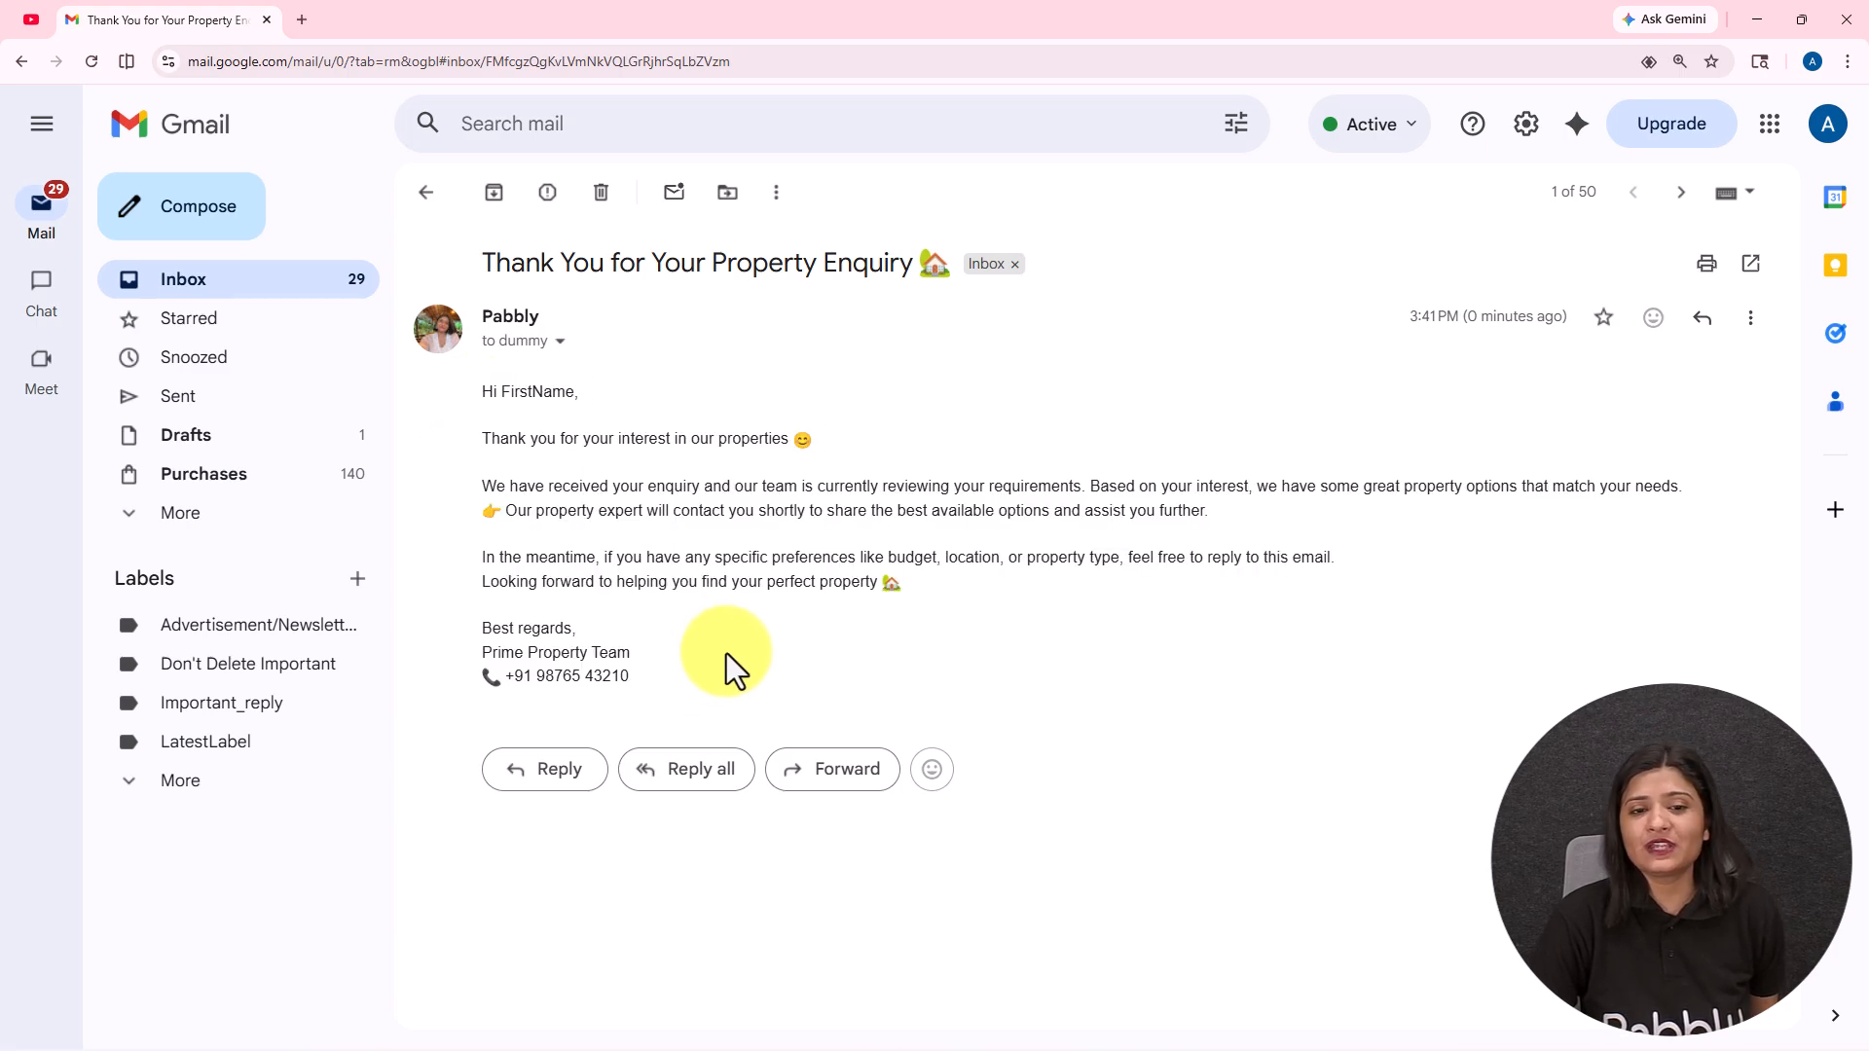